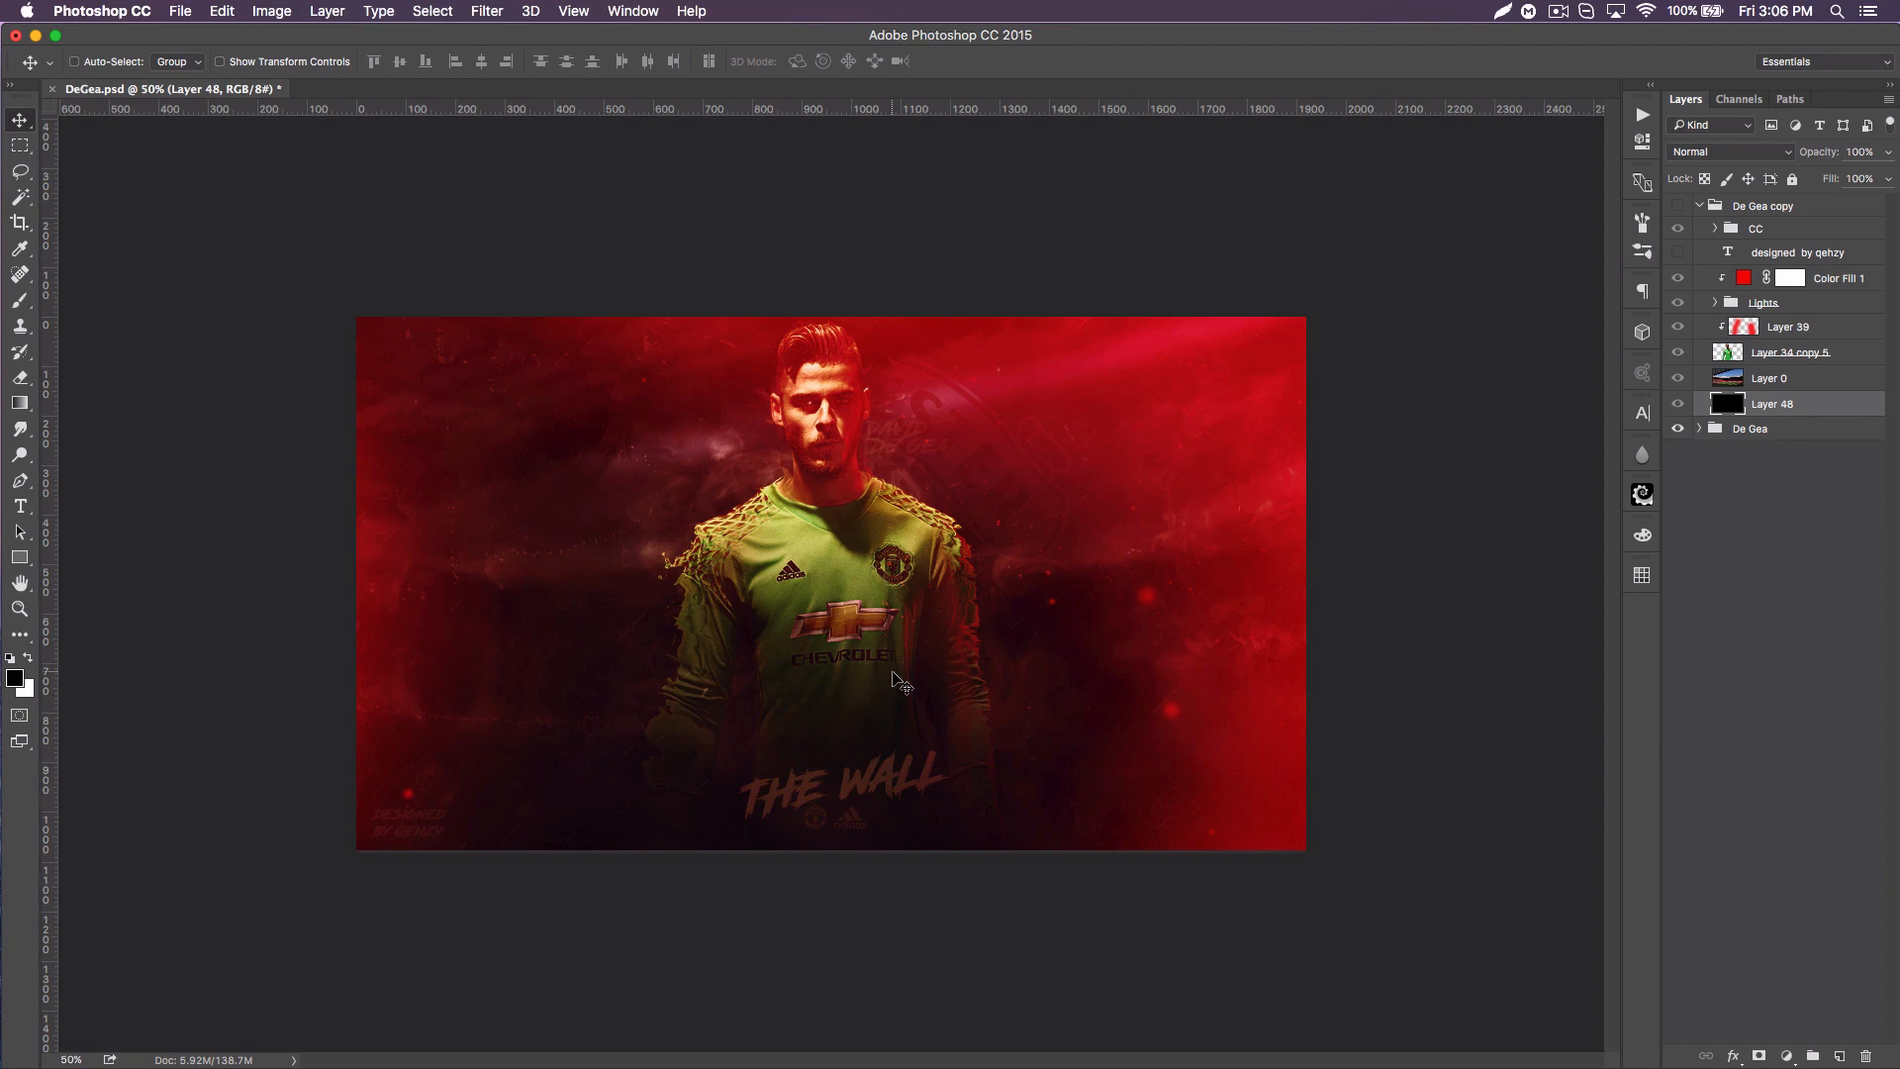
Step: Show the De Gea copy group and check the effect of Layer 39, the Lights group and the CC group by toggling their visibility
{"action": "left_click", "coordinate": [1679, 208]}
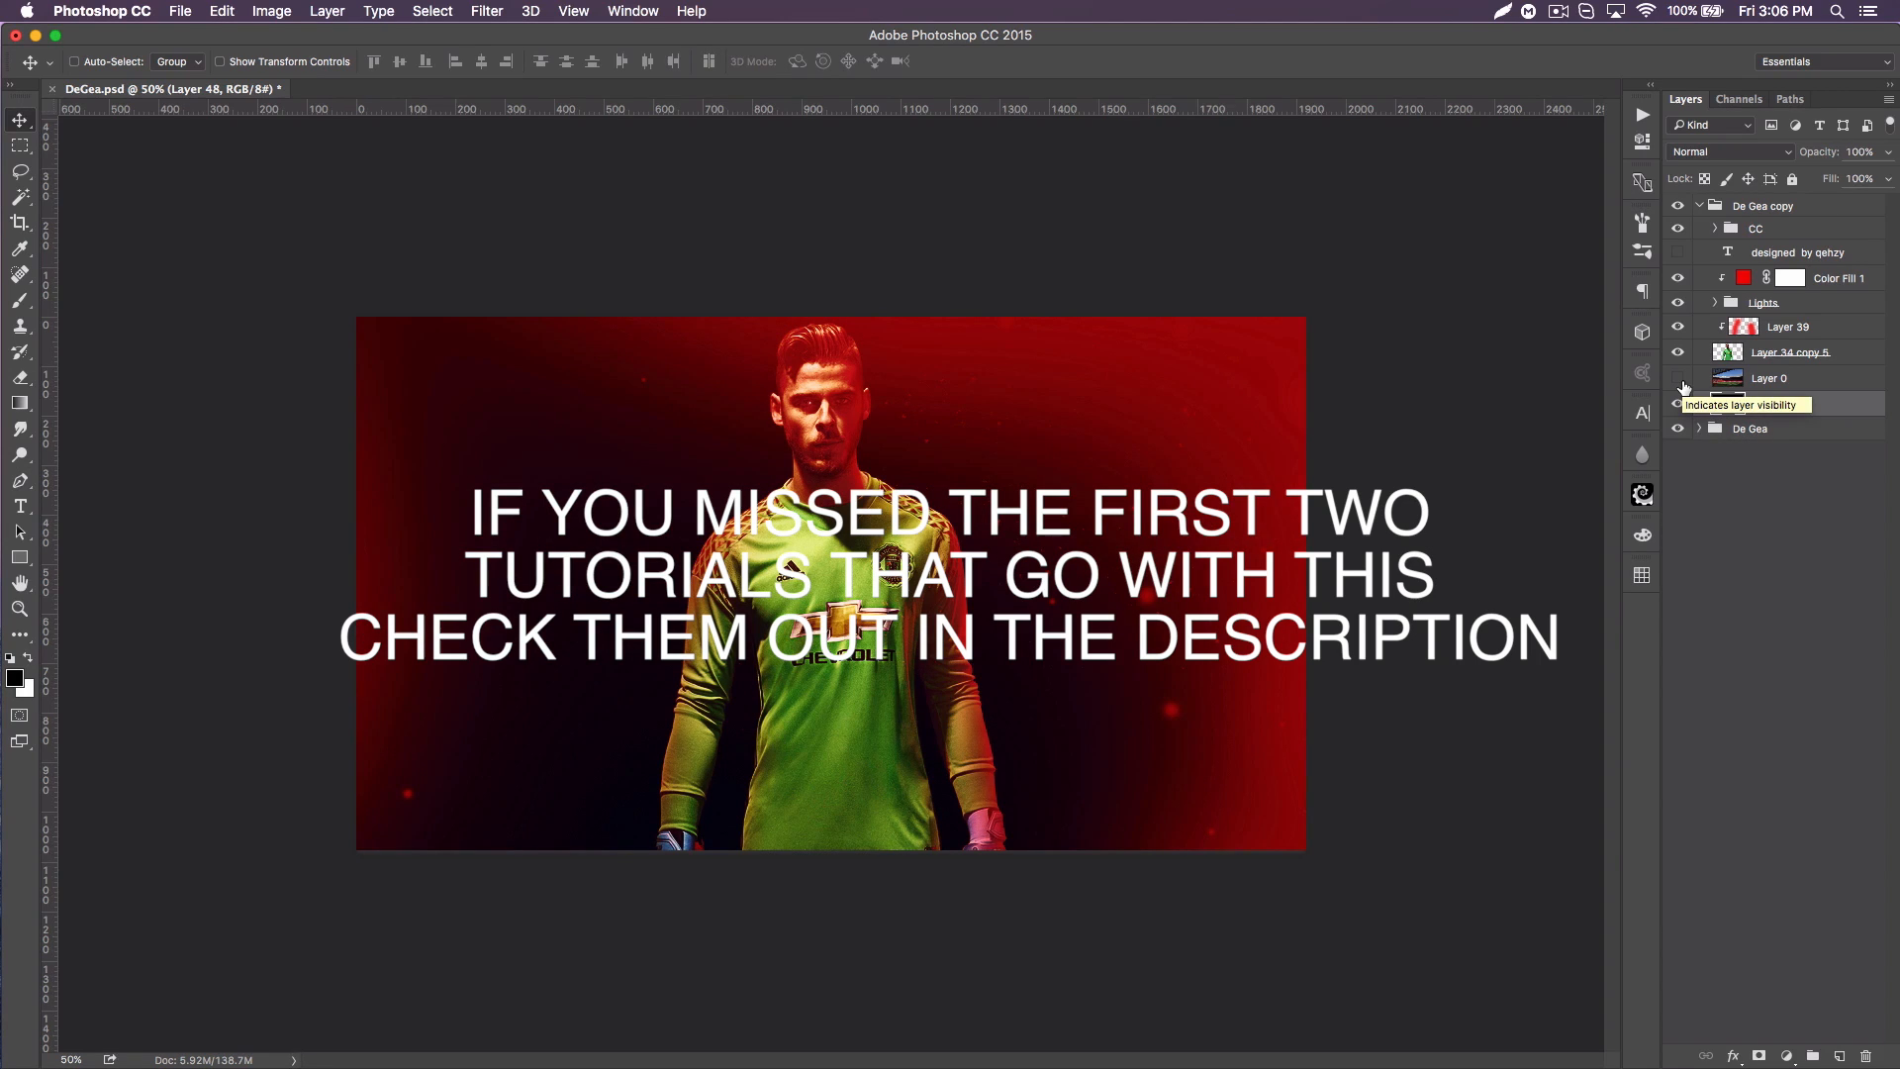
{"action": "left_click", "coordinate": [1677, 326]}
{"action": "left_click", "coordinate": [1677, 327]}
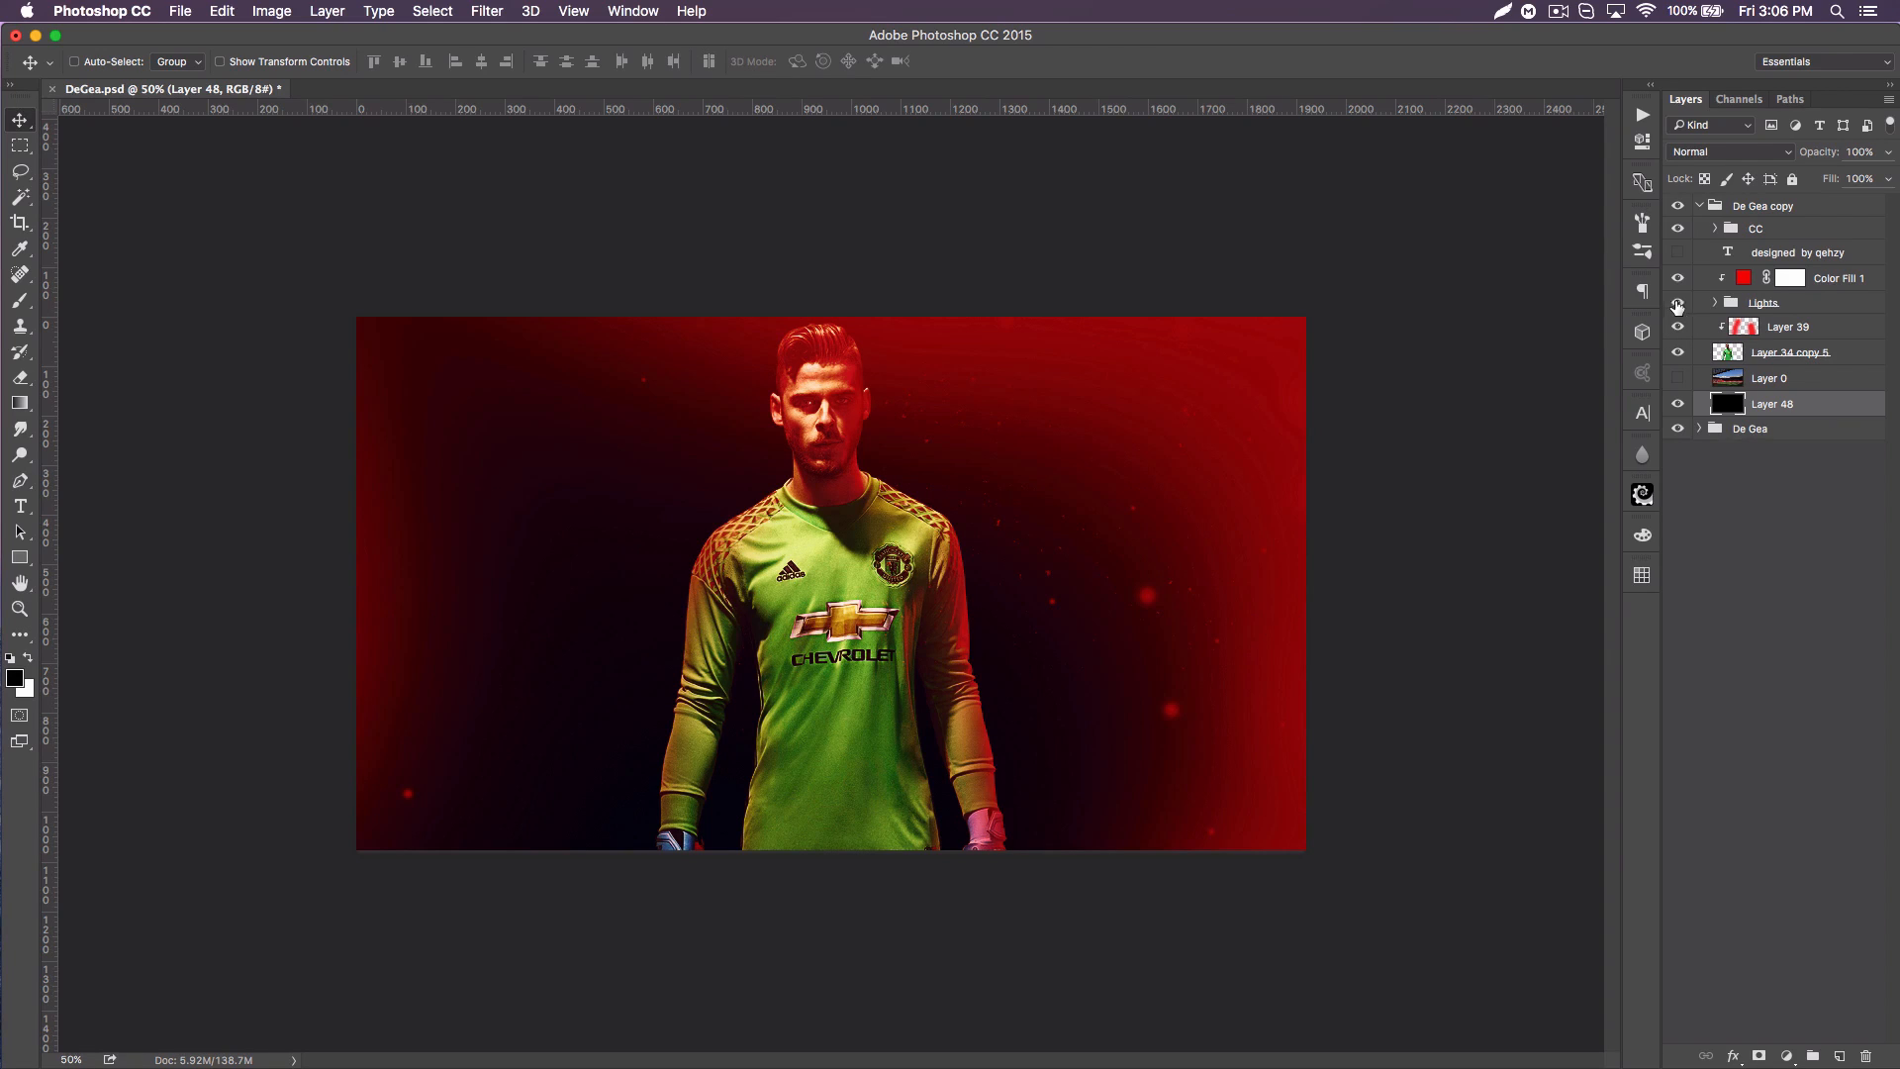
{"action": "left_click", "coordinate": [1678, 303]}
{"action": "left_click", "coordinate": [1678, 303]}
{"action": "left_click", "coordinate": [1679, 229]}
{"action": "left_click", "coordinate": [1678, 230]}
Step: Make the stadium background on Layer 0 visible, select that layer, and compare the poster with and without it
{"action": "left_click", "coordinate": [1679, 378]}
{"action": "left_click", "coordinate": [1793, 379]}
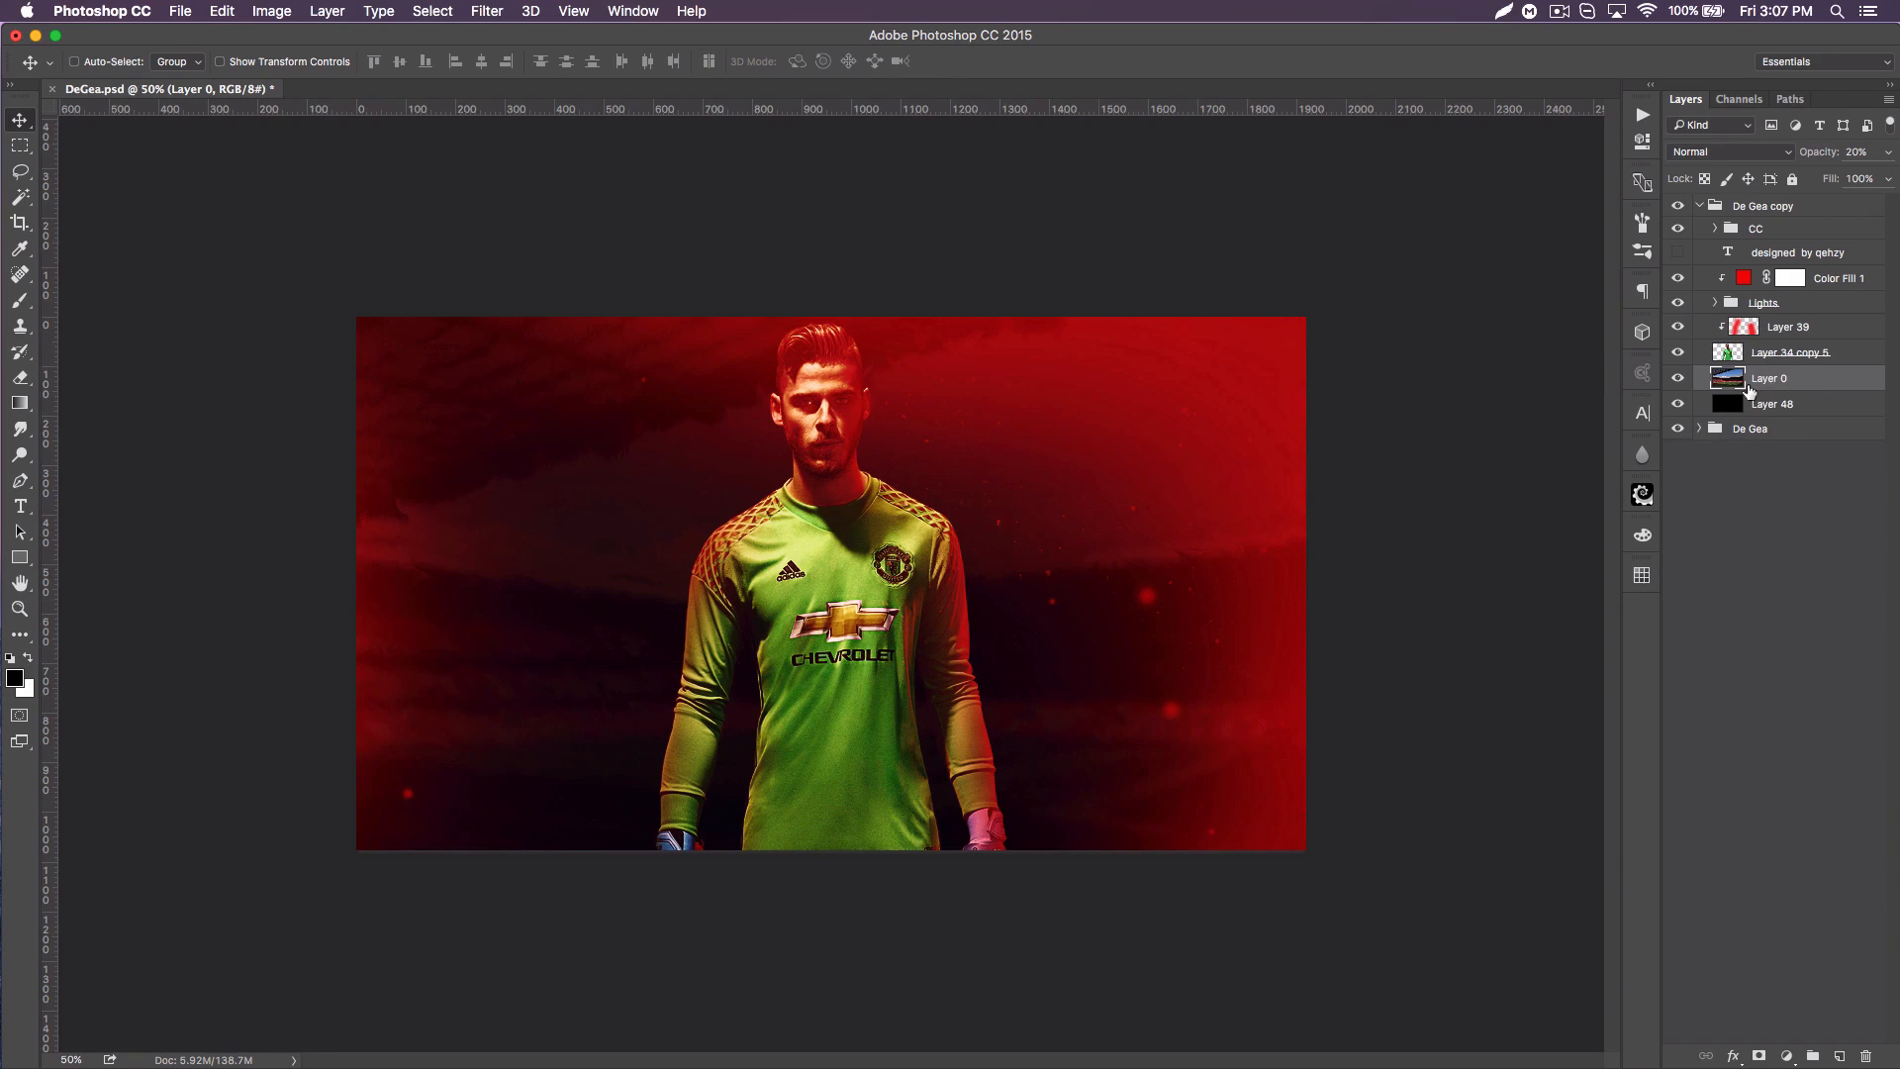
{"action": "left_click", "coordinate": [1679, 379]}
{"action": "left_click", "coordinate": [1683, 380]}
Step: Examine the Displace filter for Layer 0 and preview the Displacement.psd and displace-map.psd maps, cancelling without applying one
{"action": "left_click", "coordinate": [486, 10]}
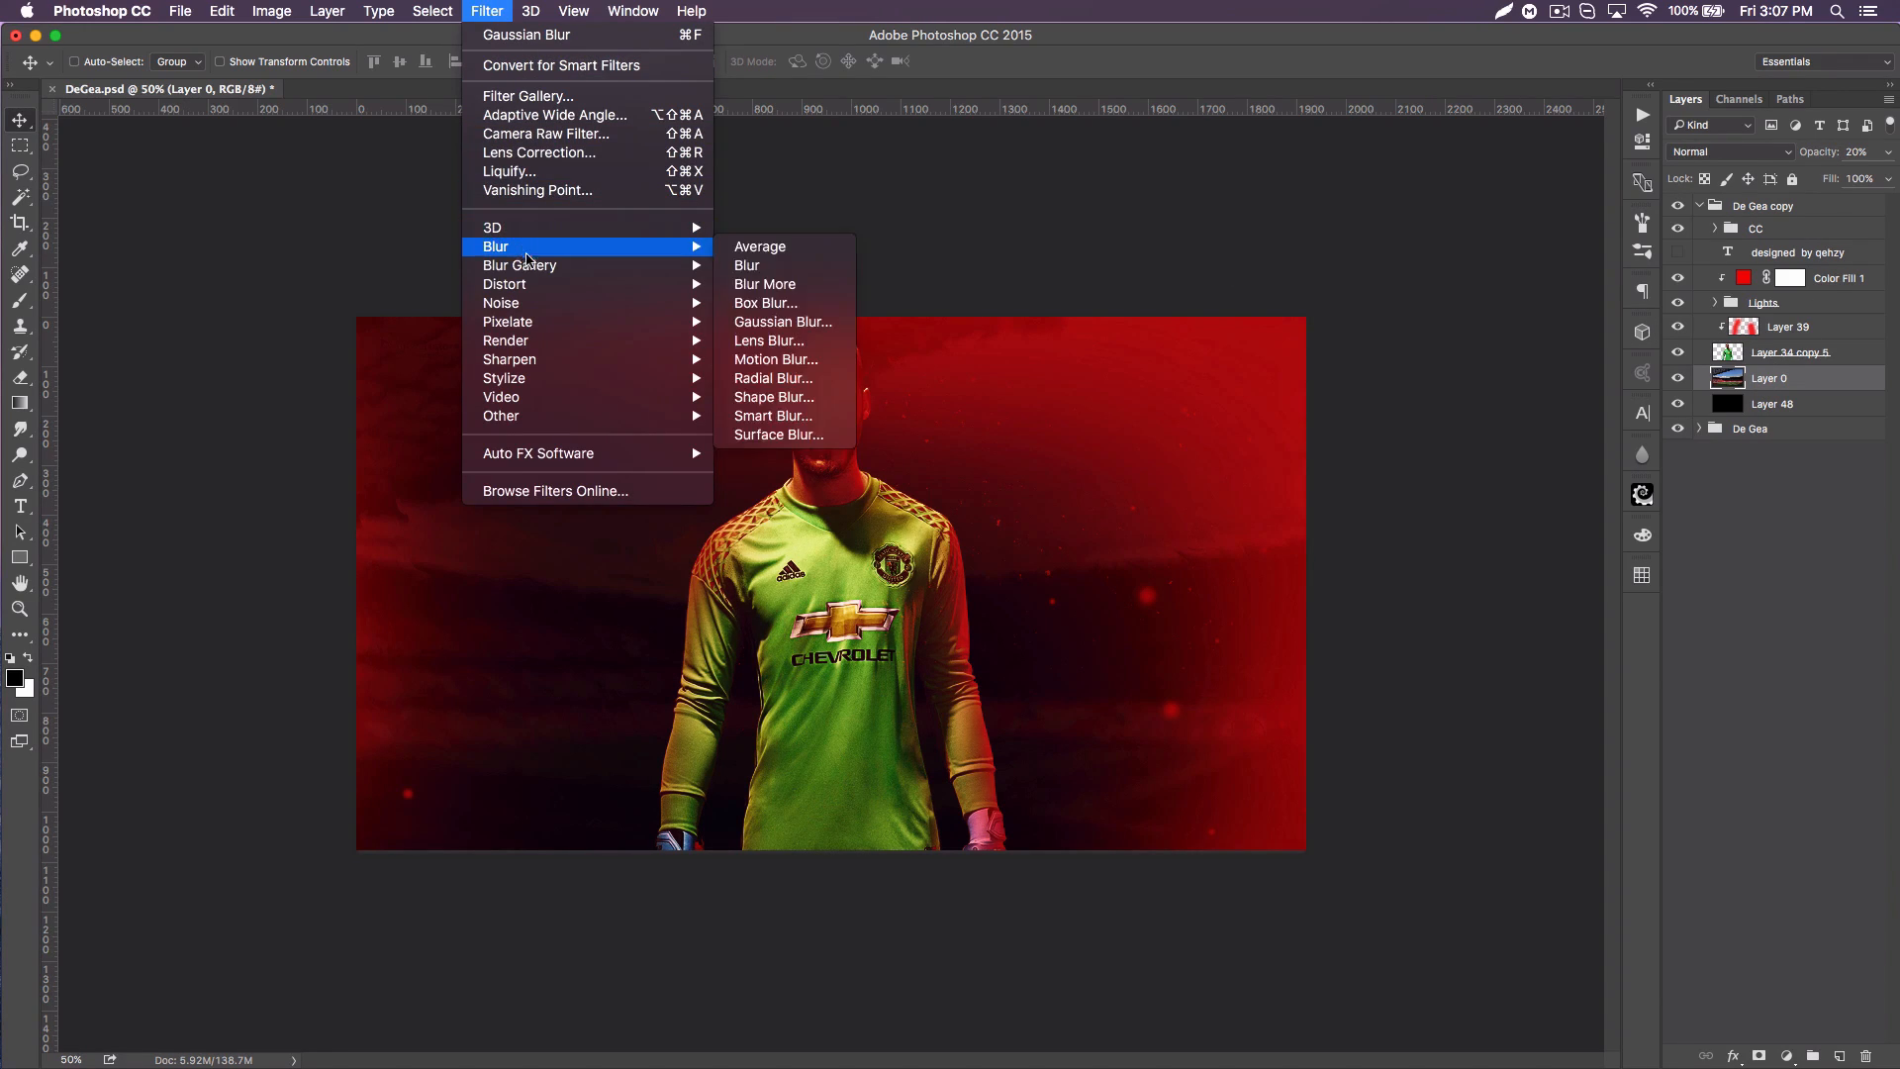
{"action": "mouse_move", "coordinate": [637, 285]}
{"action": "left_click", "coordinate": [785, 285]}
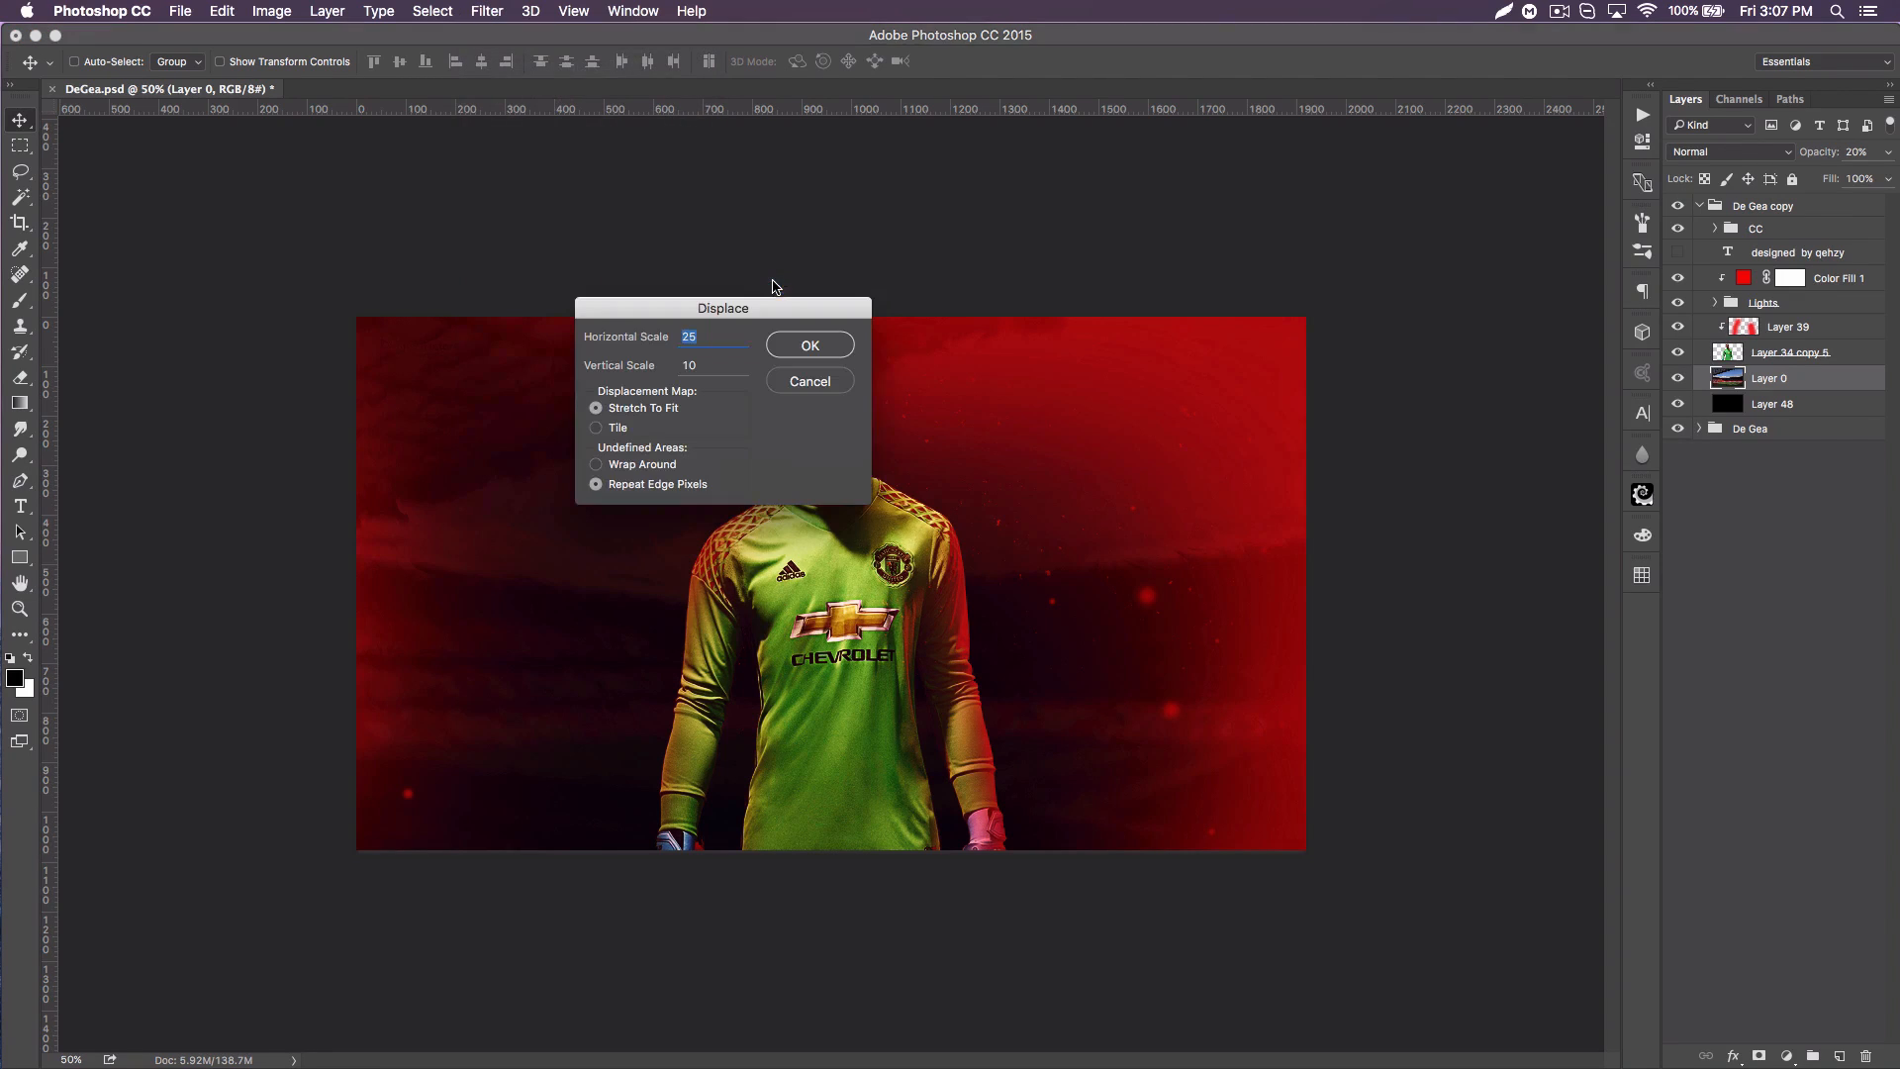
{"action": "left_click", "coordinate": [808, 346]}
{"action": "scroll", "coordinate": [1202, 386], "scroll_direction": "down", "scroll_amount": 10}
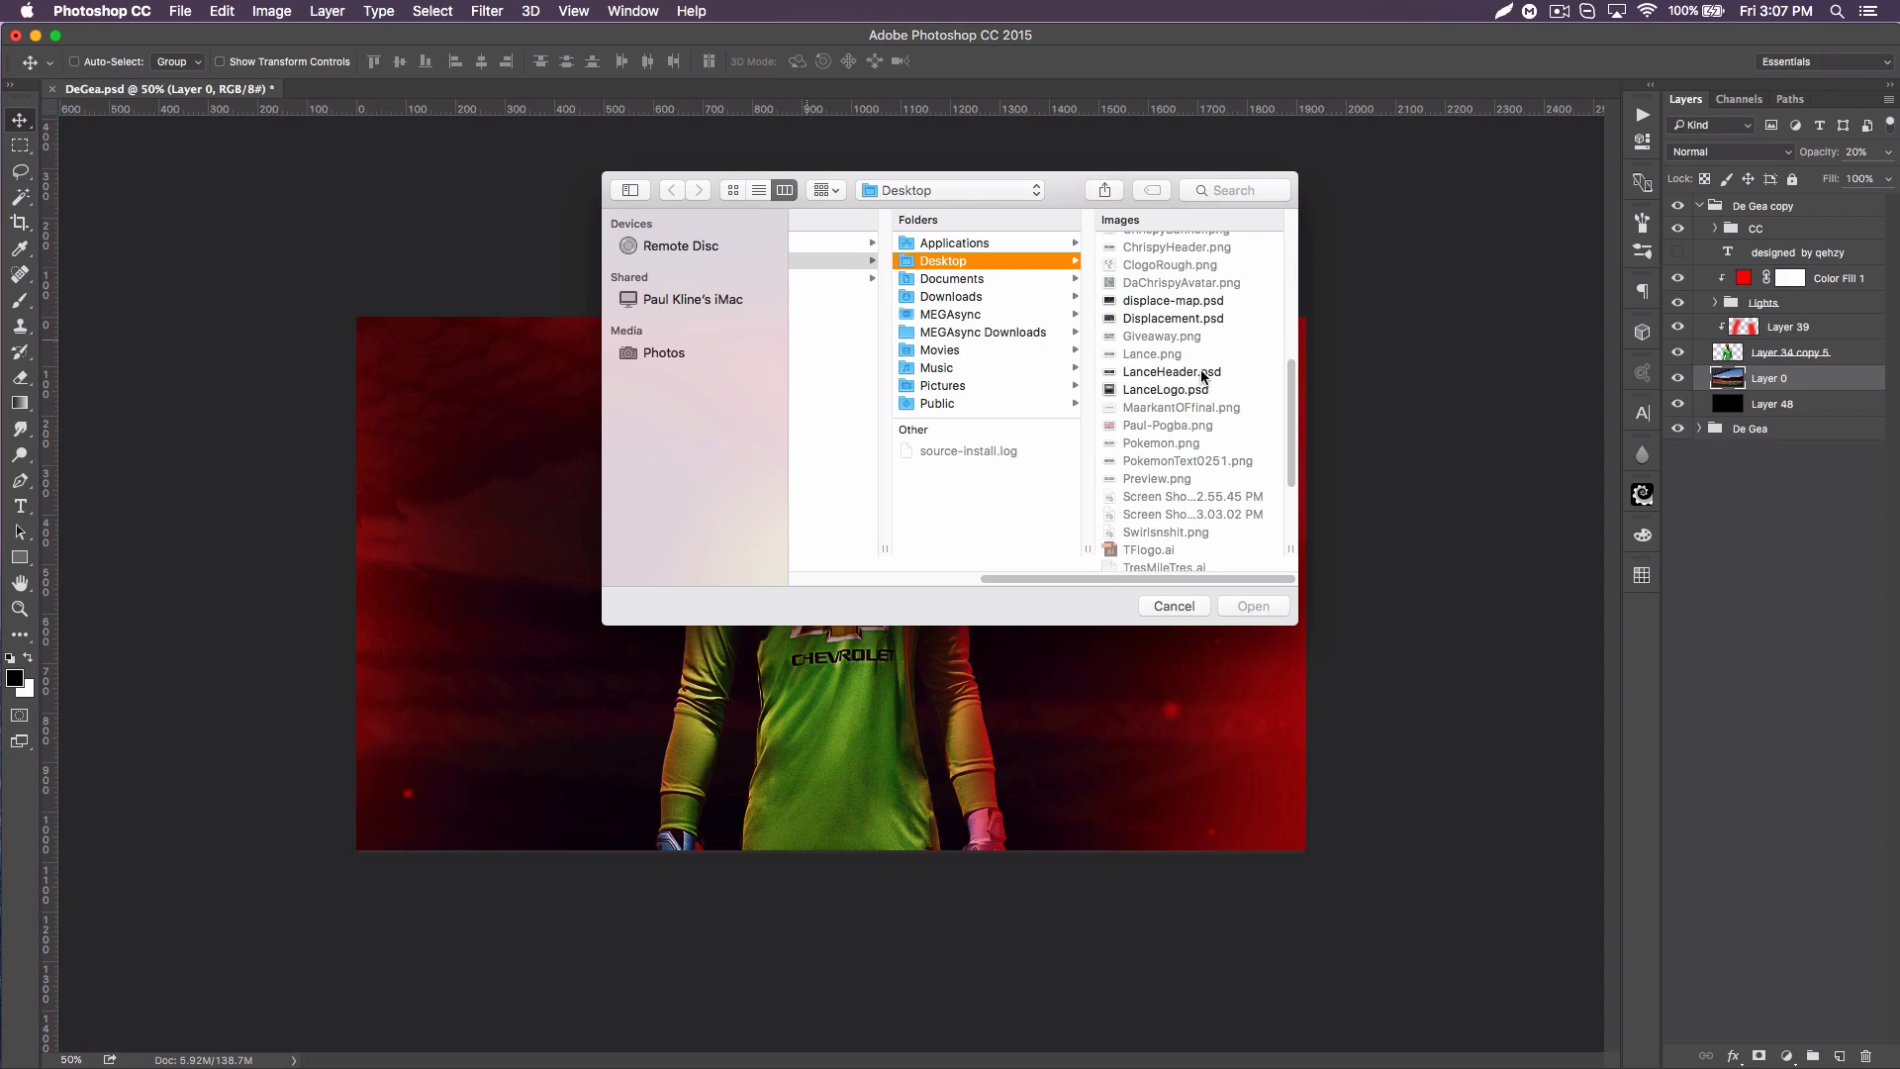
{"action": "left_click", "coordinate": [1150, 326]}
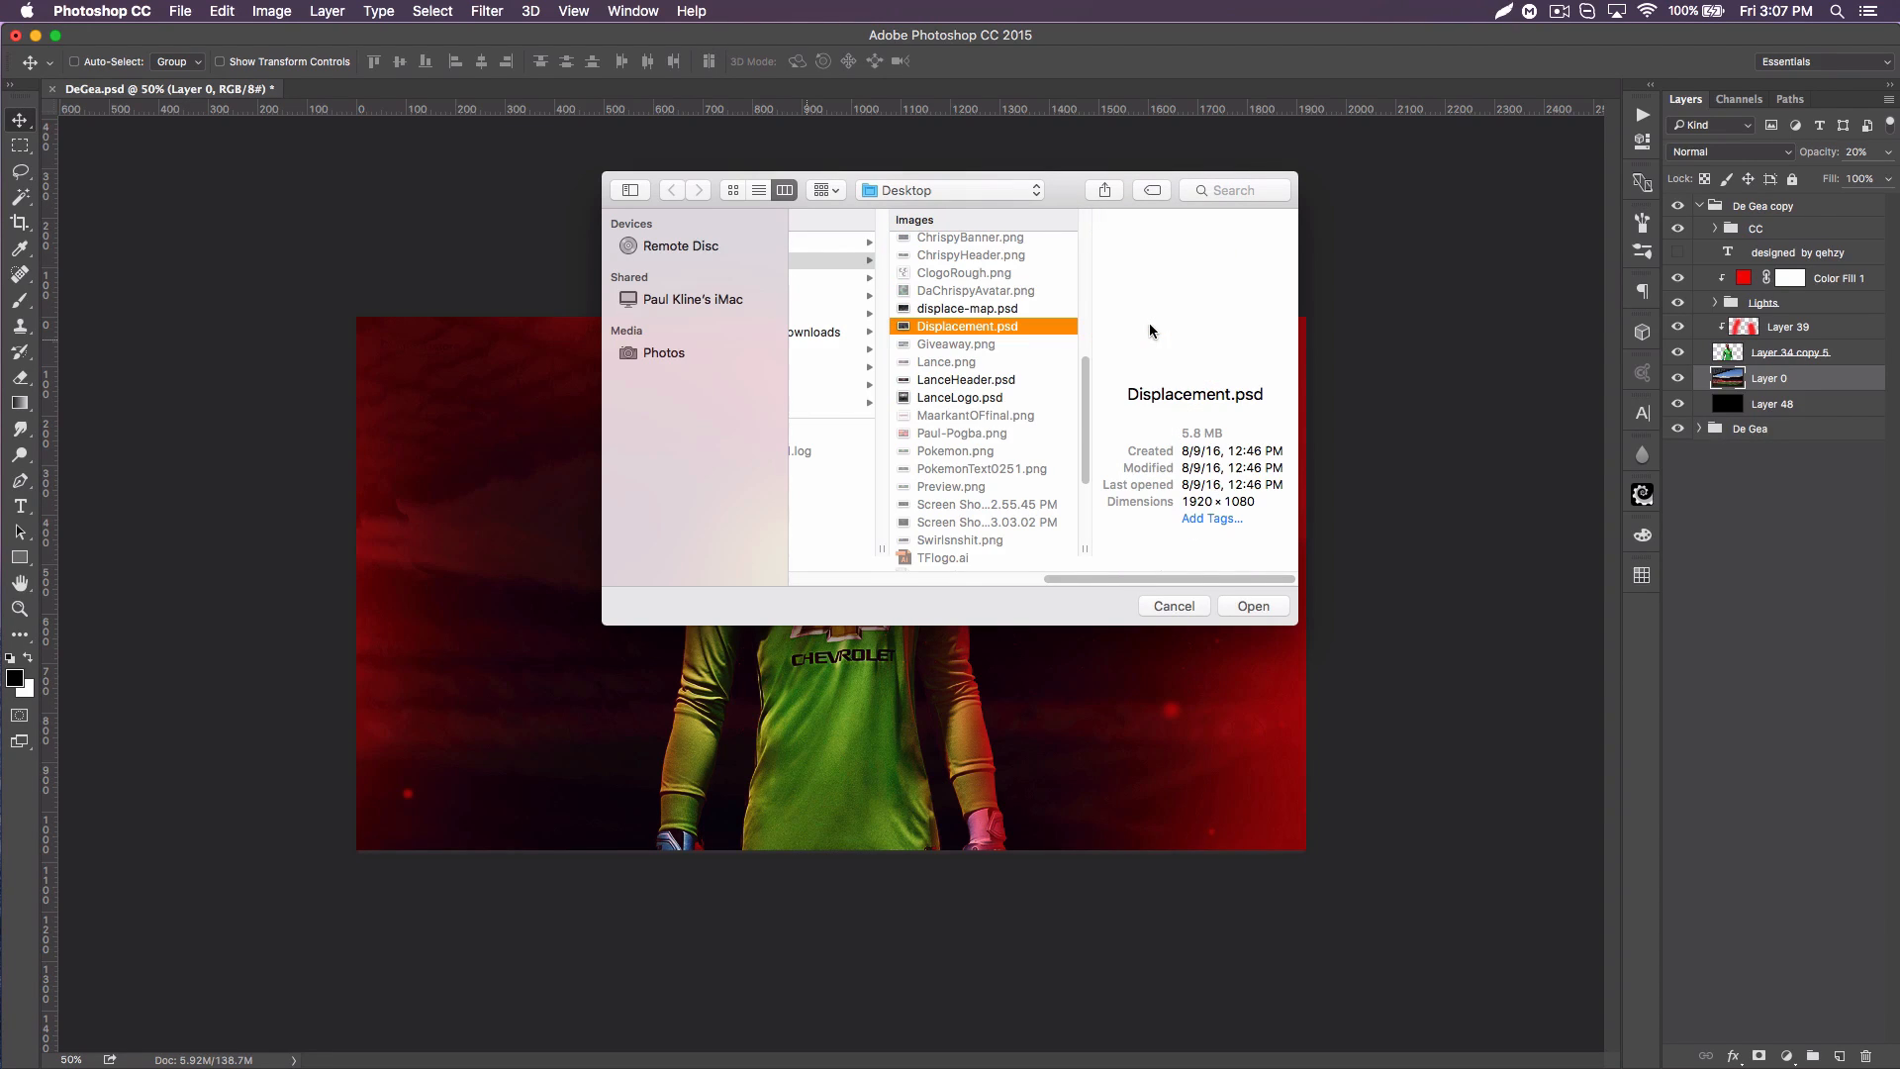
{"action": "left_click", "coordinate": [969, 310]}
{"action": "left_click", "coordinate": [970, 325]}
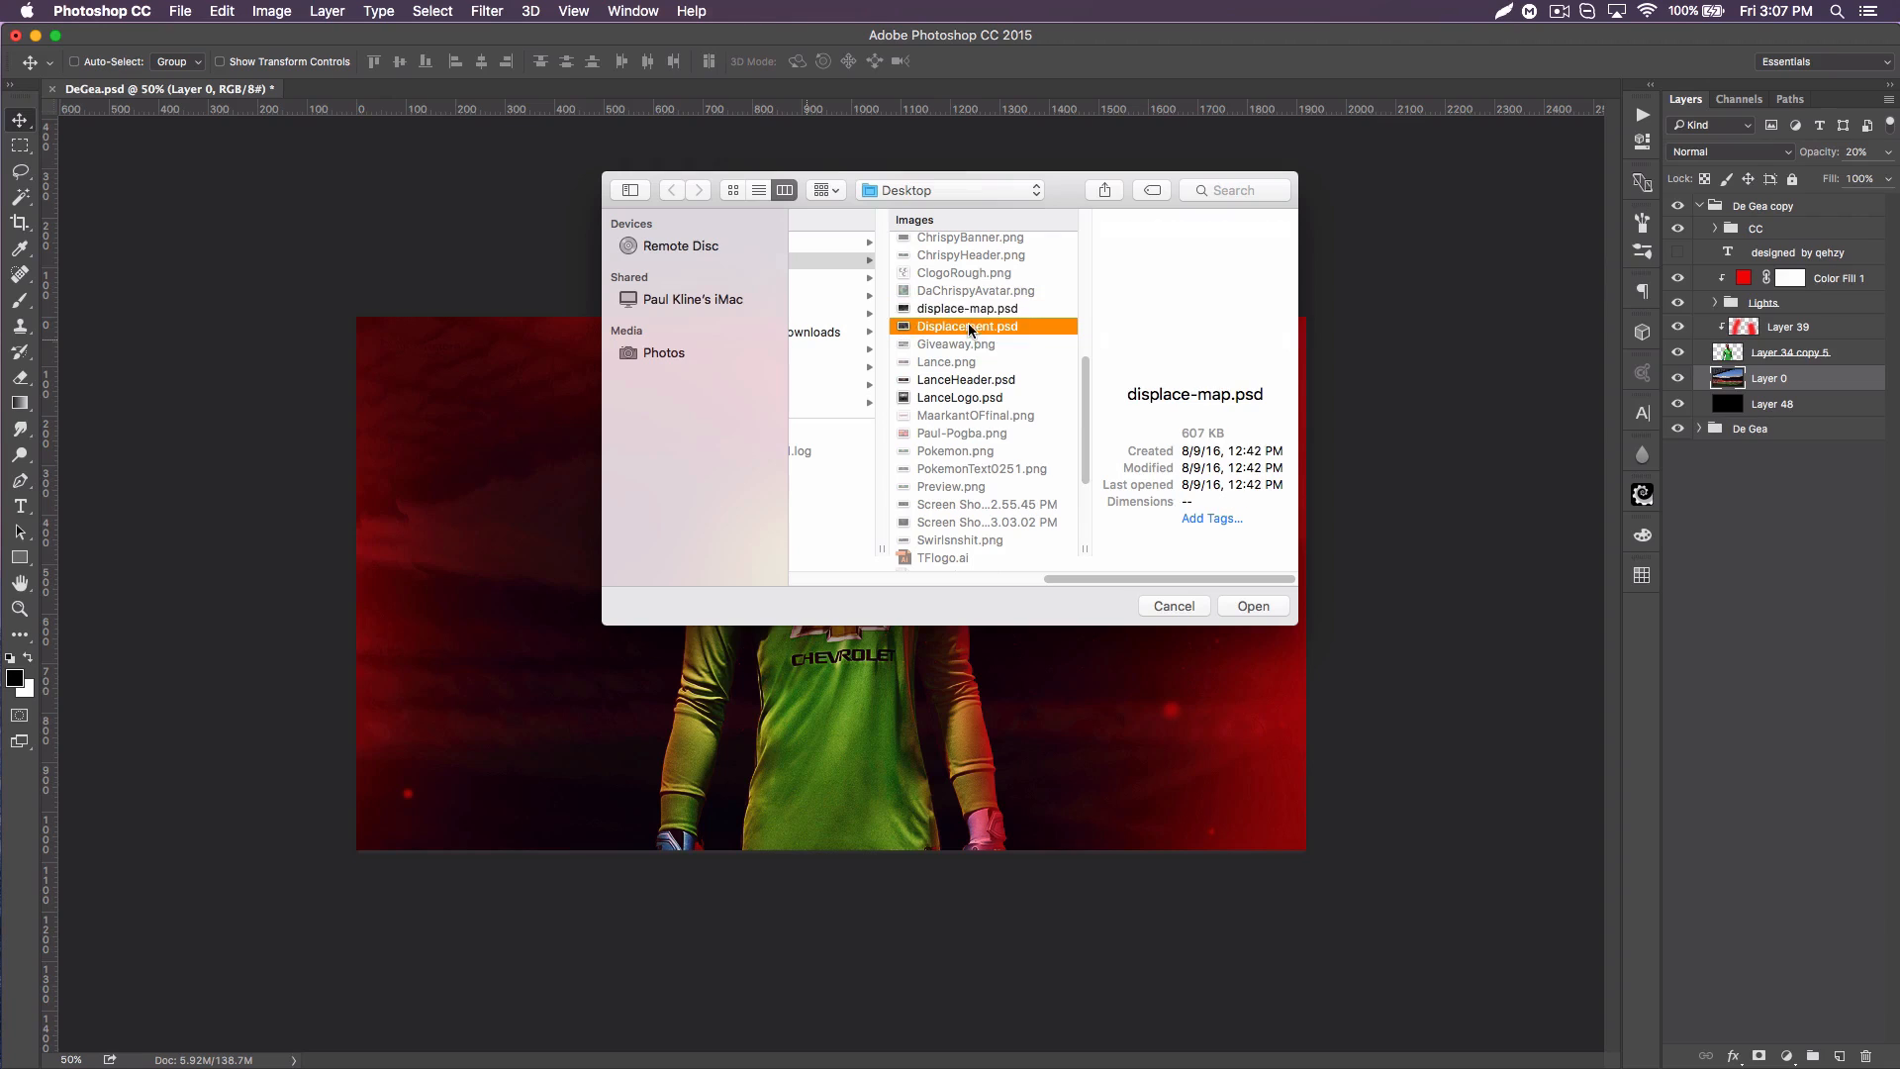
{"action": "left_click", "coordinate": [969, 310]}
{"action": "left_click", "coordinate": [958, 325]}
{"action": "left_click", "coordinate": [957, 308]}
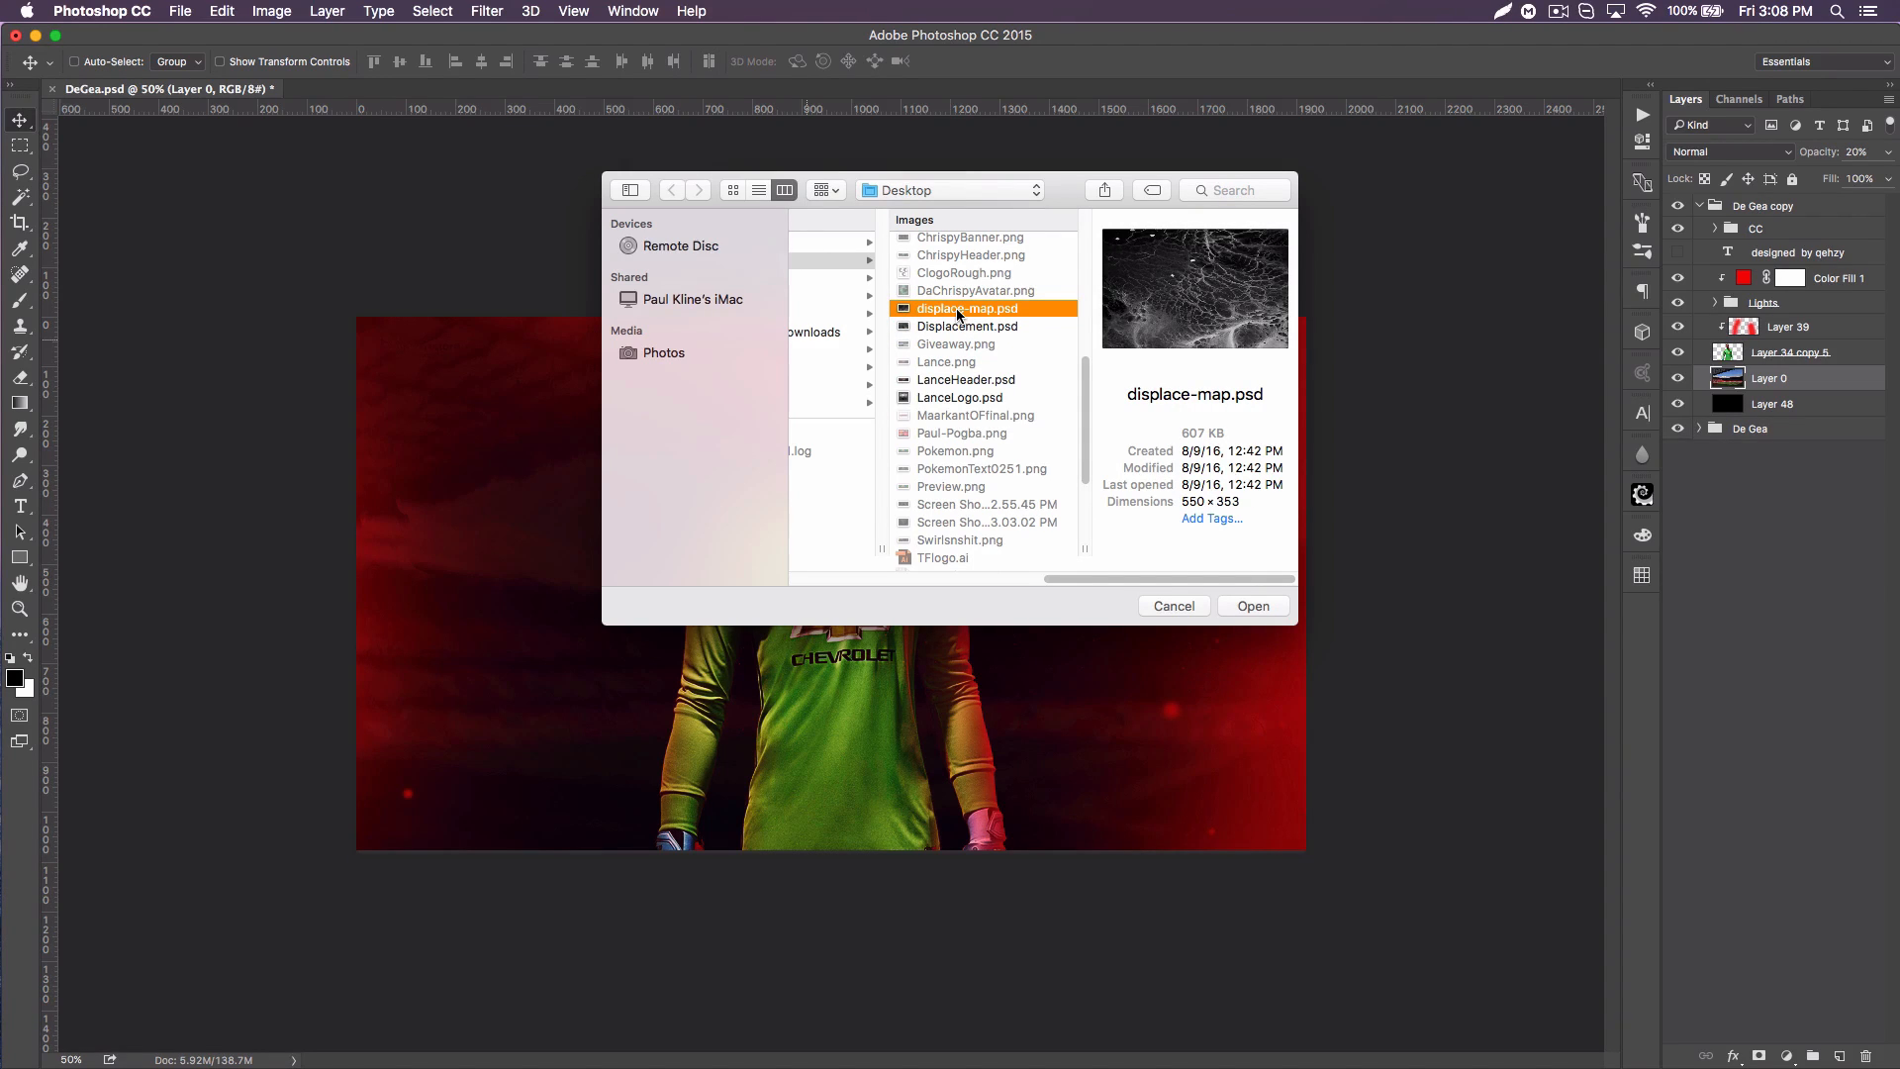
{"action": "key", "text": "Down"}
{"action": "left_click", "coordinate": [953, 316]}
{"action": "left_click", "coordinate": [946, 331]}
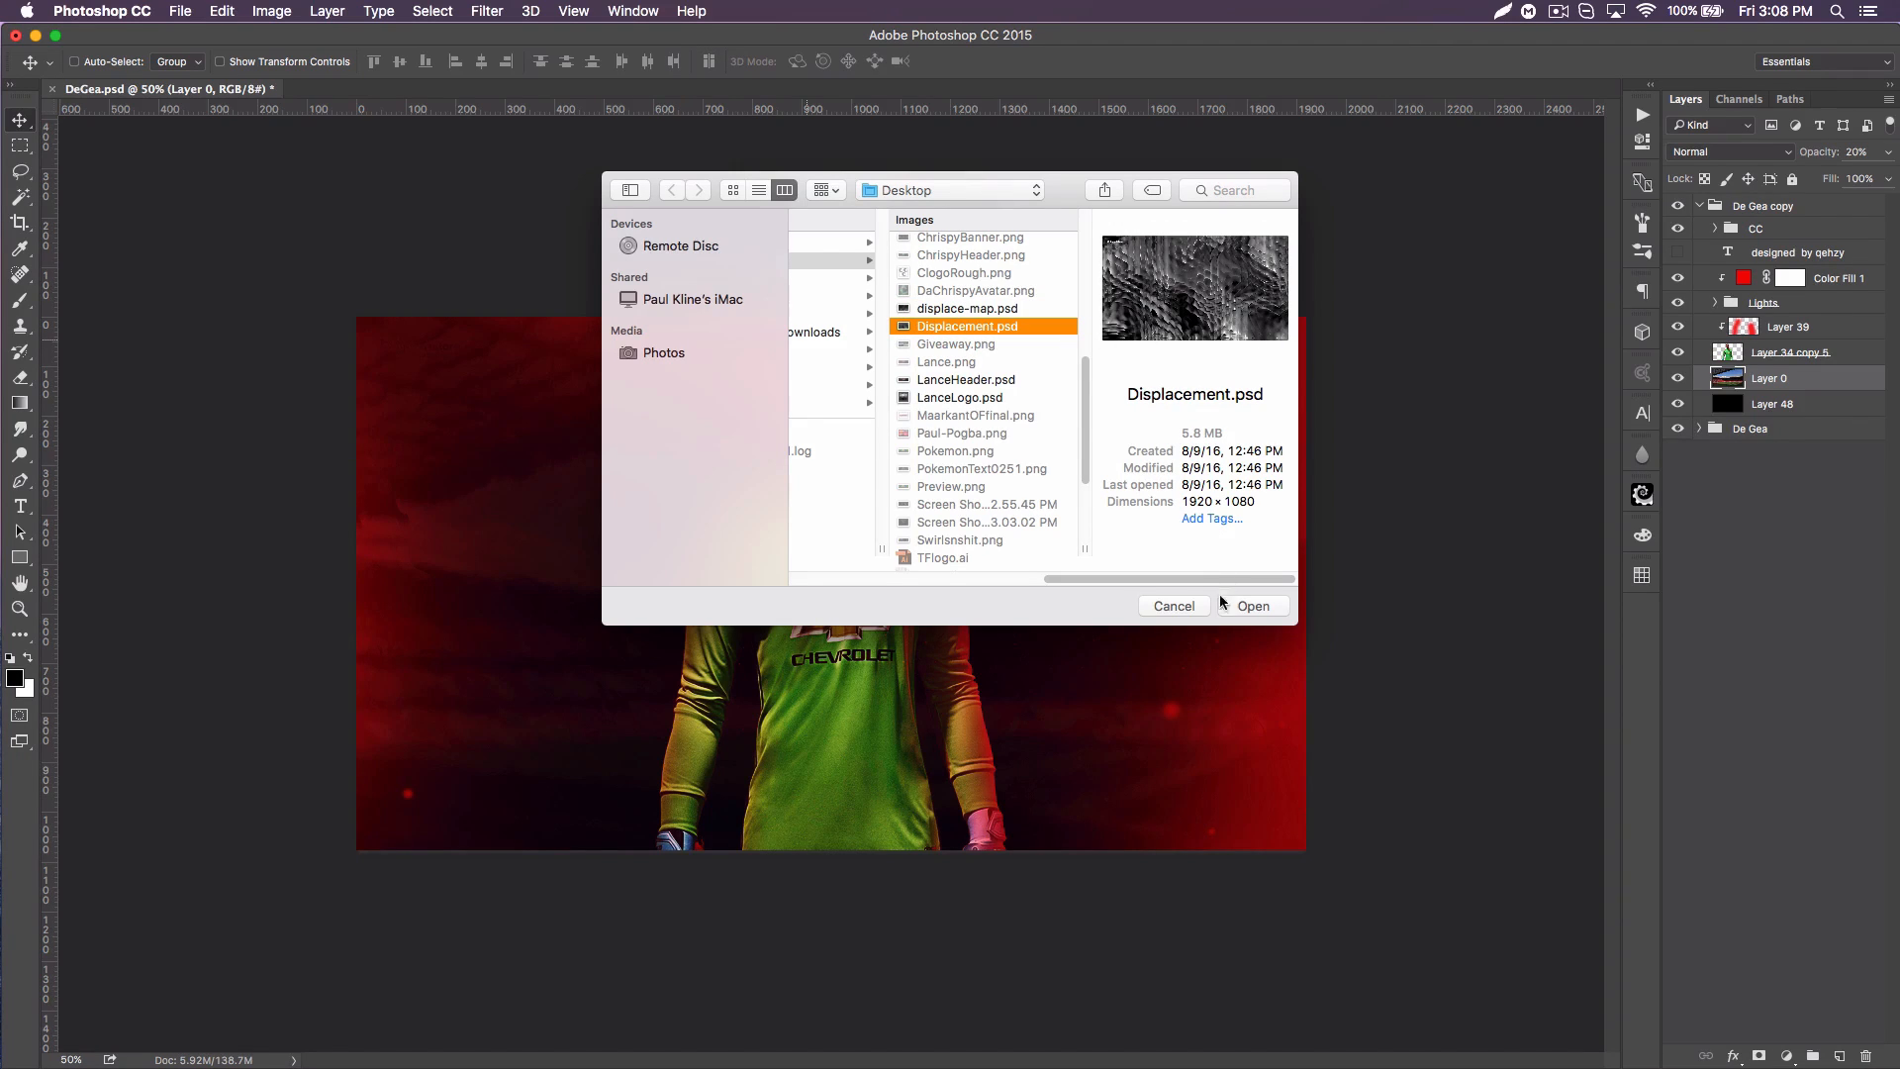
{"action": "left_click", "coordinate": [1179, 613]}
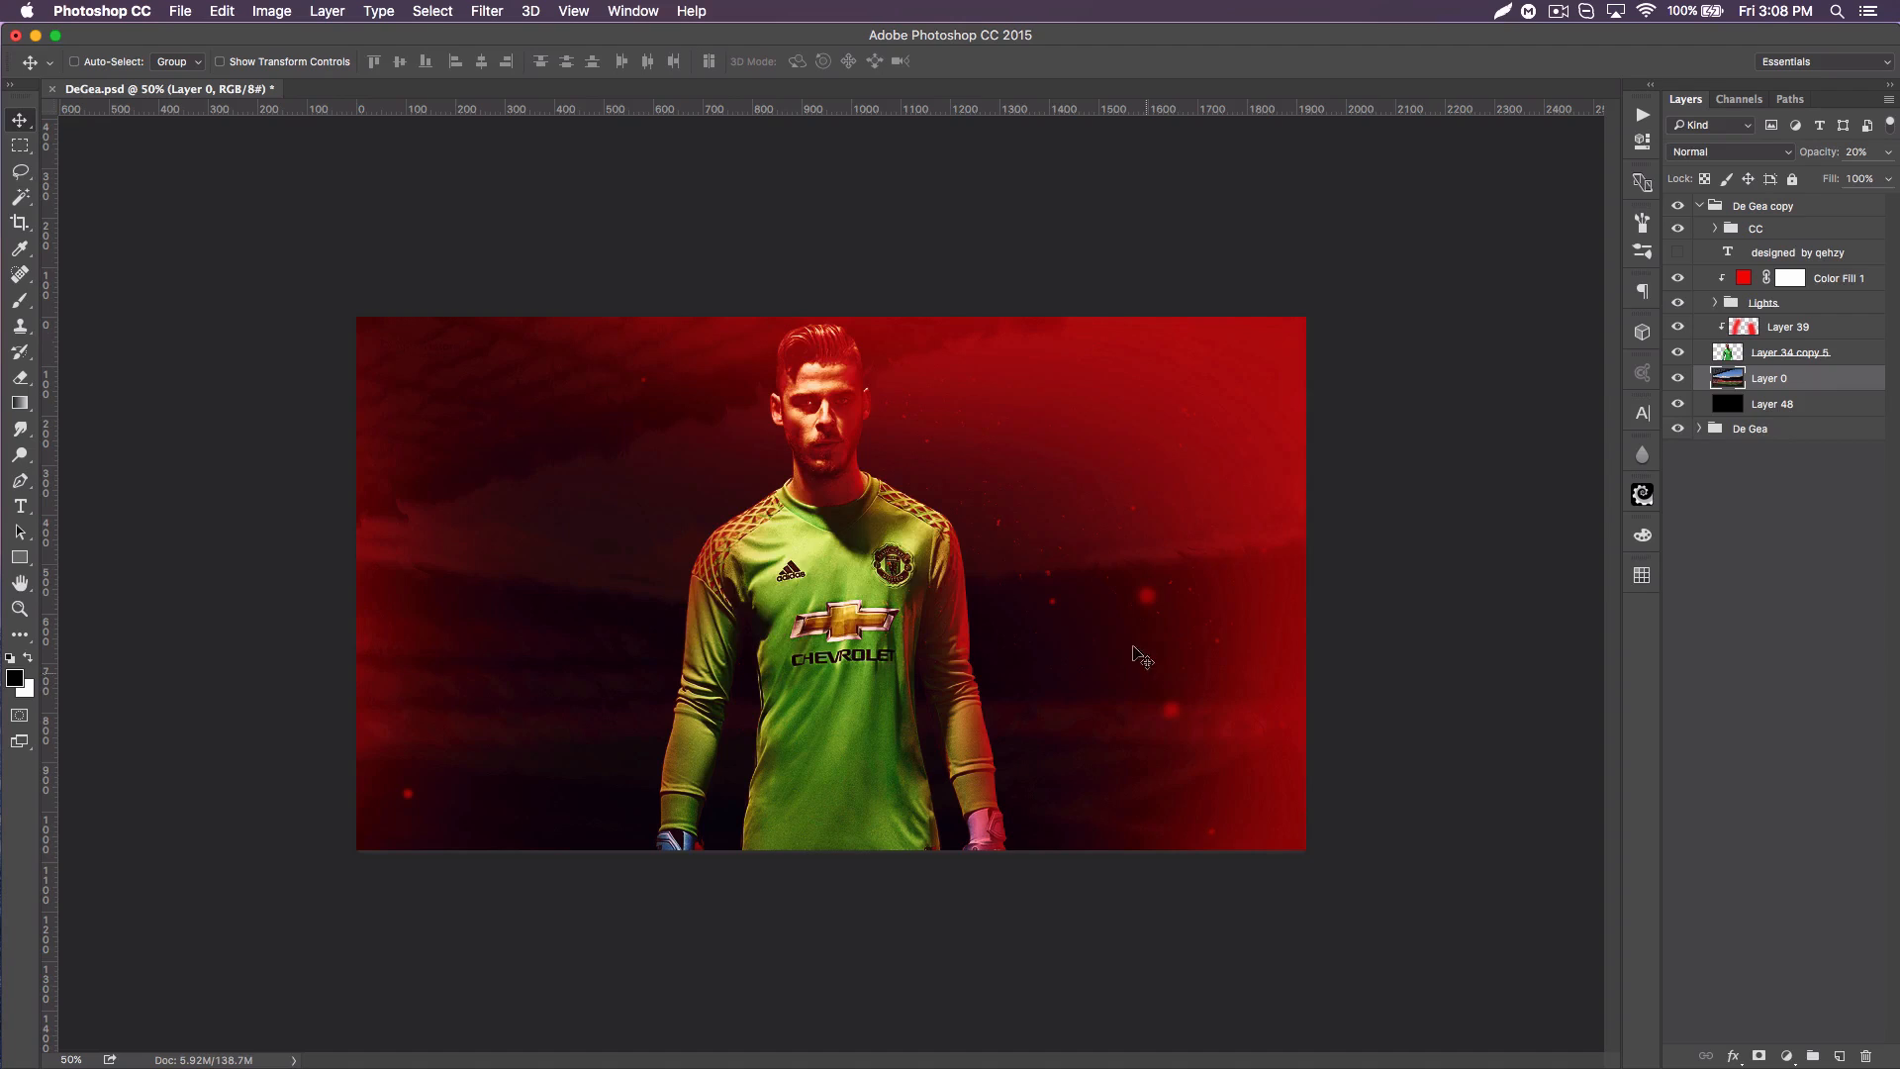
Step: Preview the stadium on Layer 0 at 100% opacity and return its opacity to 20%
{"action": "left_click_drag", "start_coordinate": [1815, 154], "coordinate": [1892, 149]}
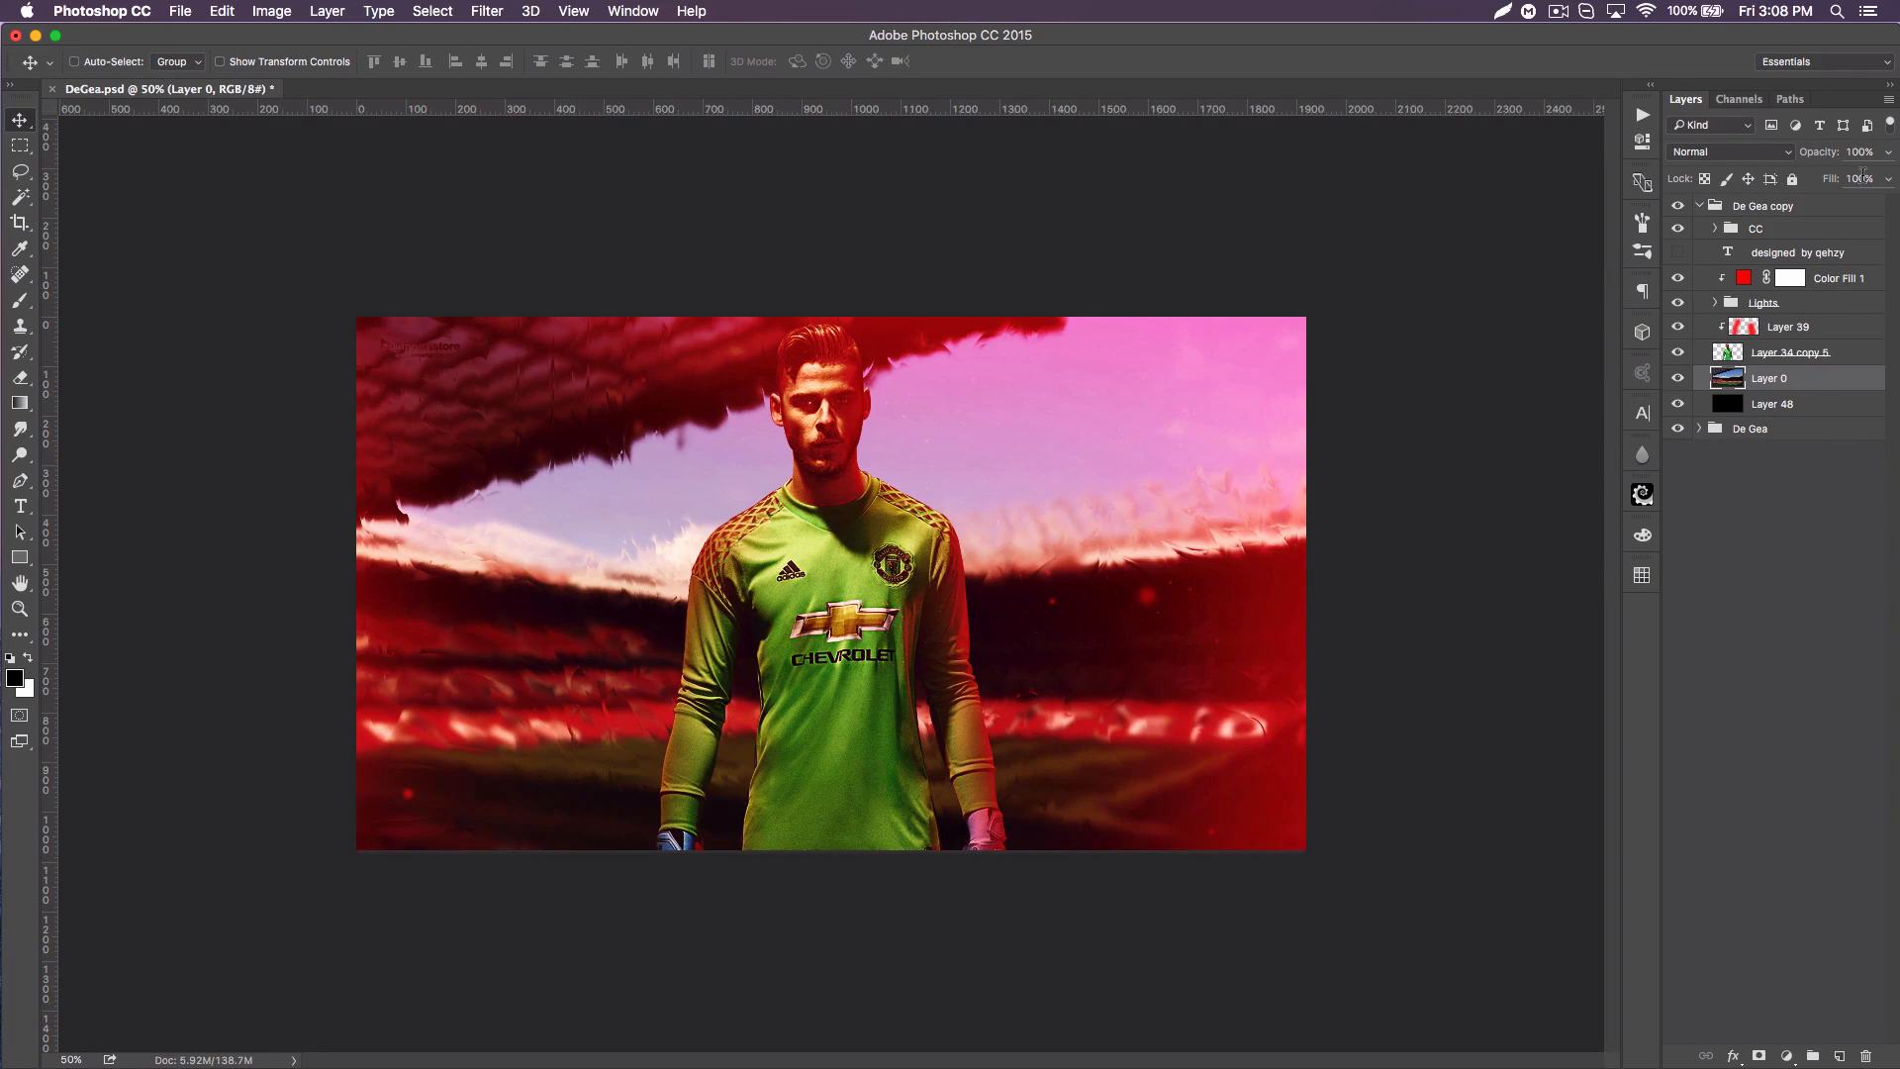
{"action": "type", "text": "20"}
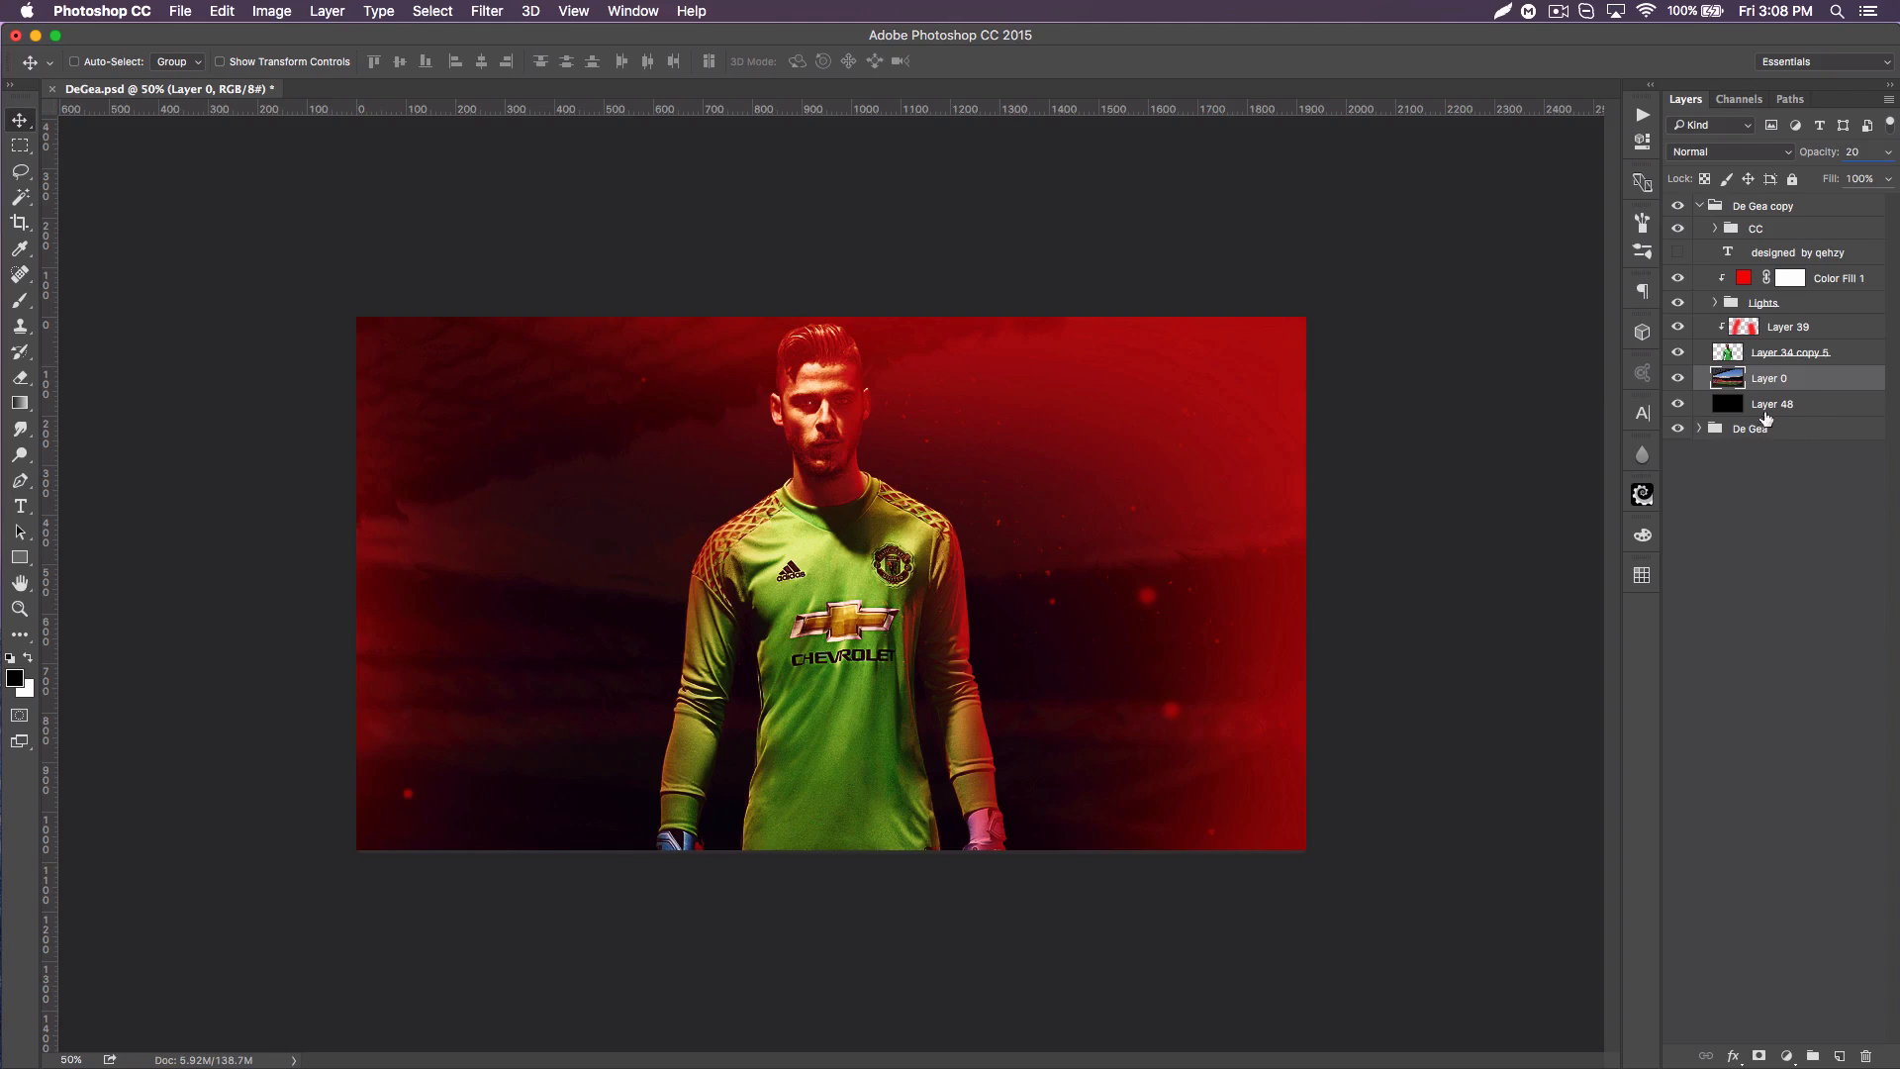
Step: Add a layer mask to Layer 0 and fade out the stadium's lower part with a black-to-transparent linear gradient upward from the canvas bottom
{"action": "left_click", "coordinate": [1760, 1056]}
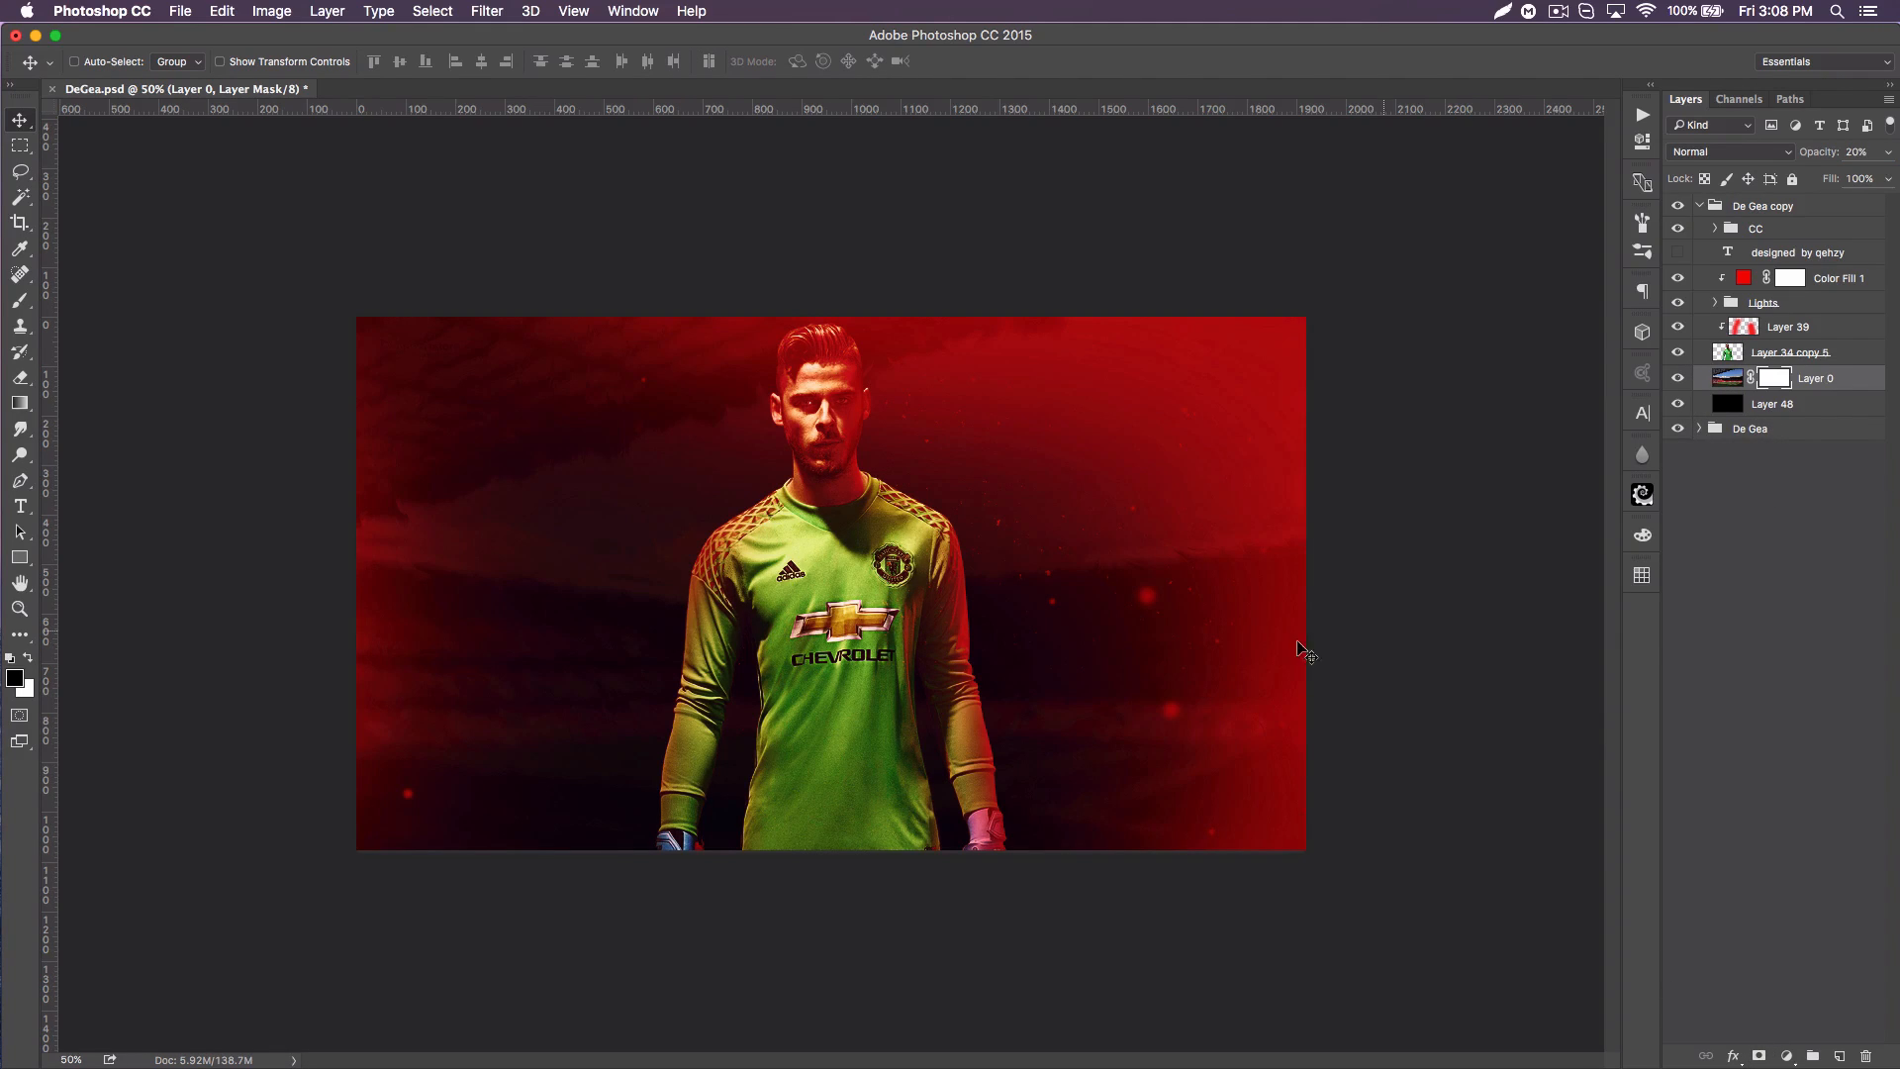
{"action": "left_click", "coordinate": [27, 409]}
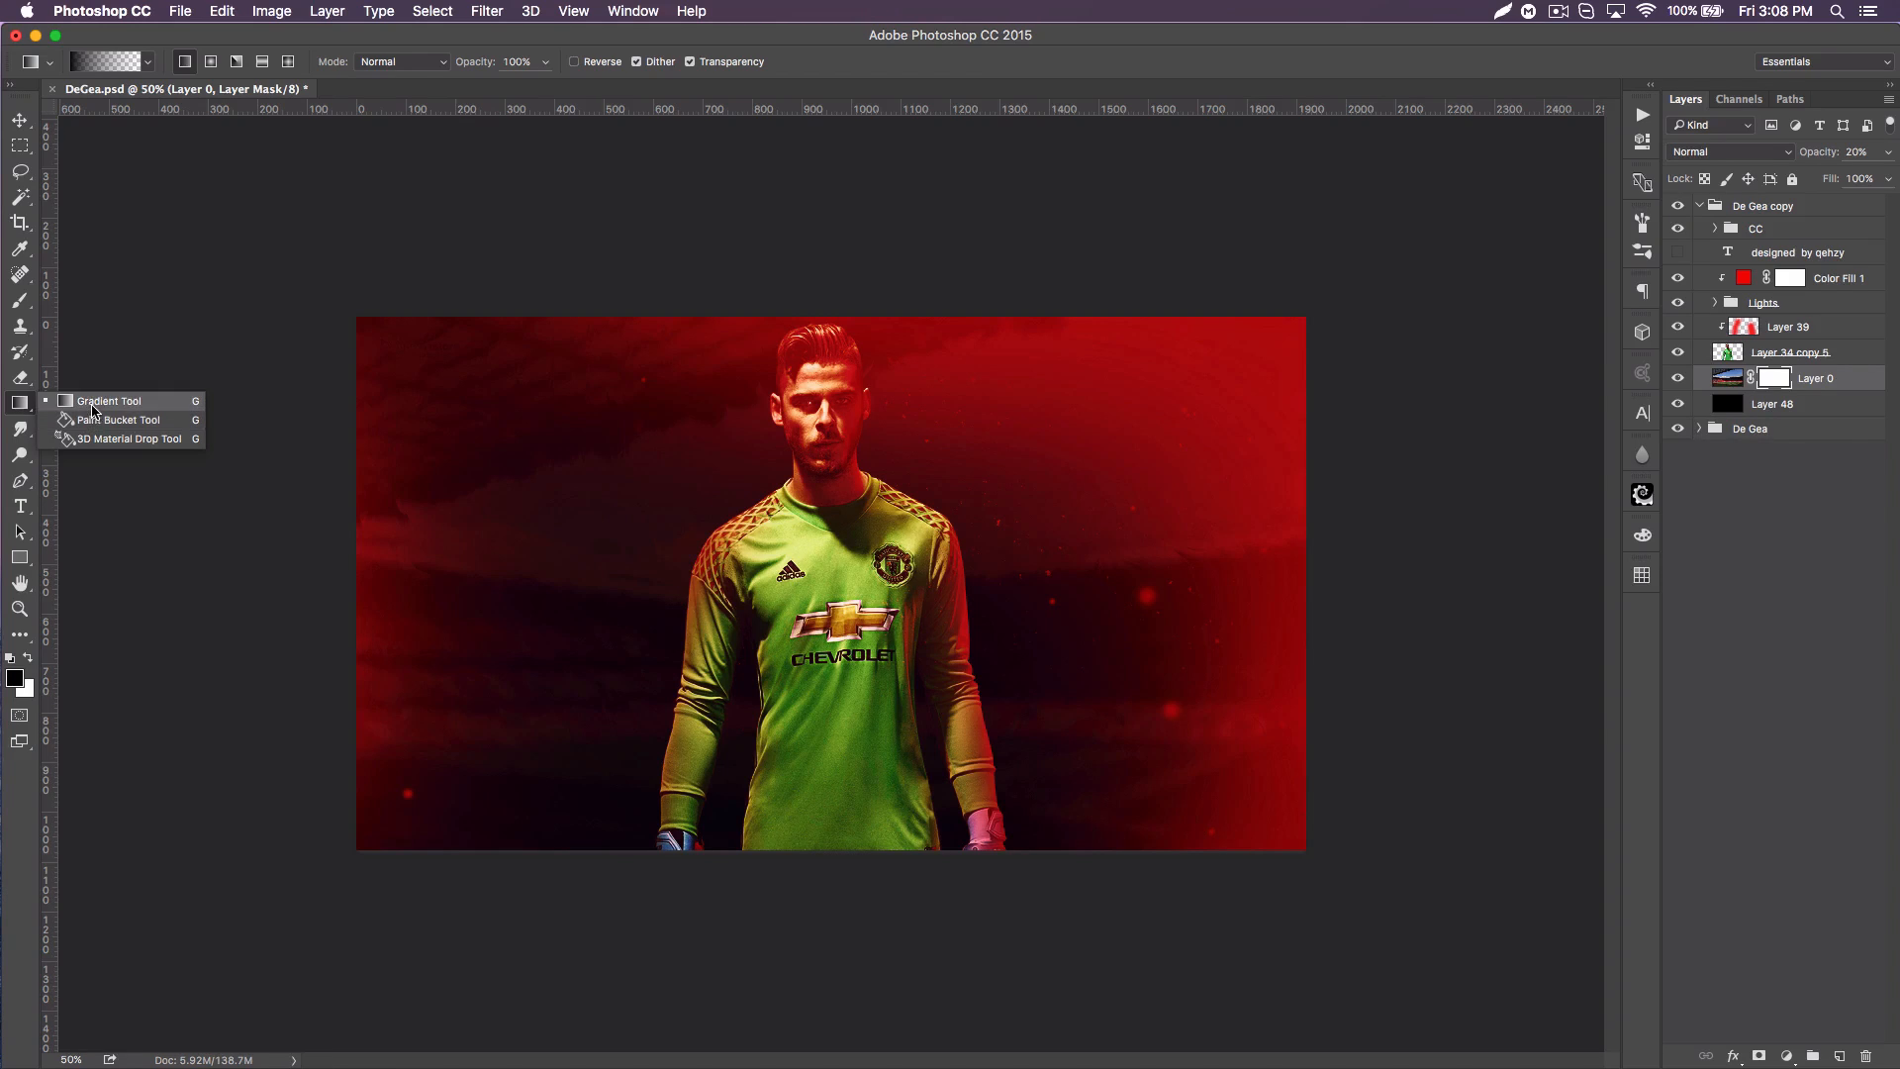
{"action": "left_click", "coordinate": [95, 401]}
{"action": "left_click", "coordinate": [147, 62]}
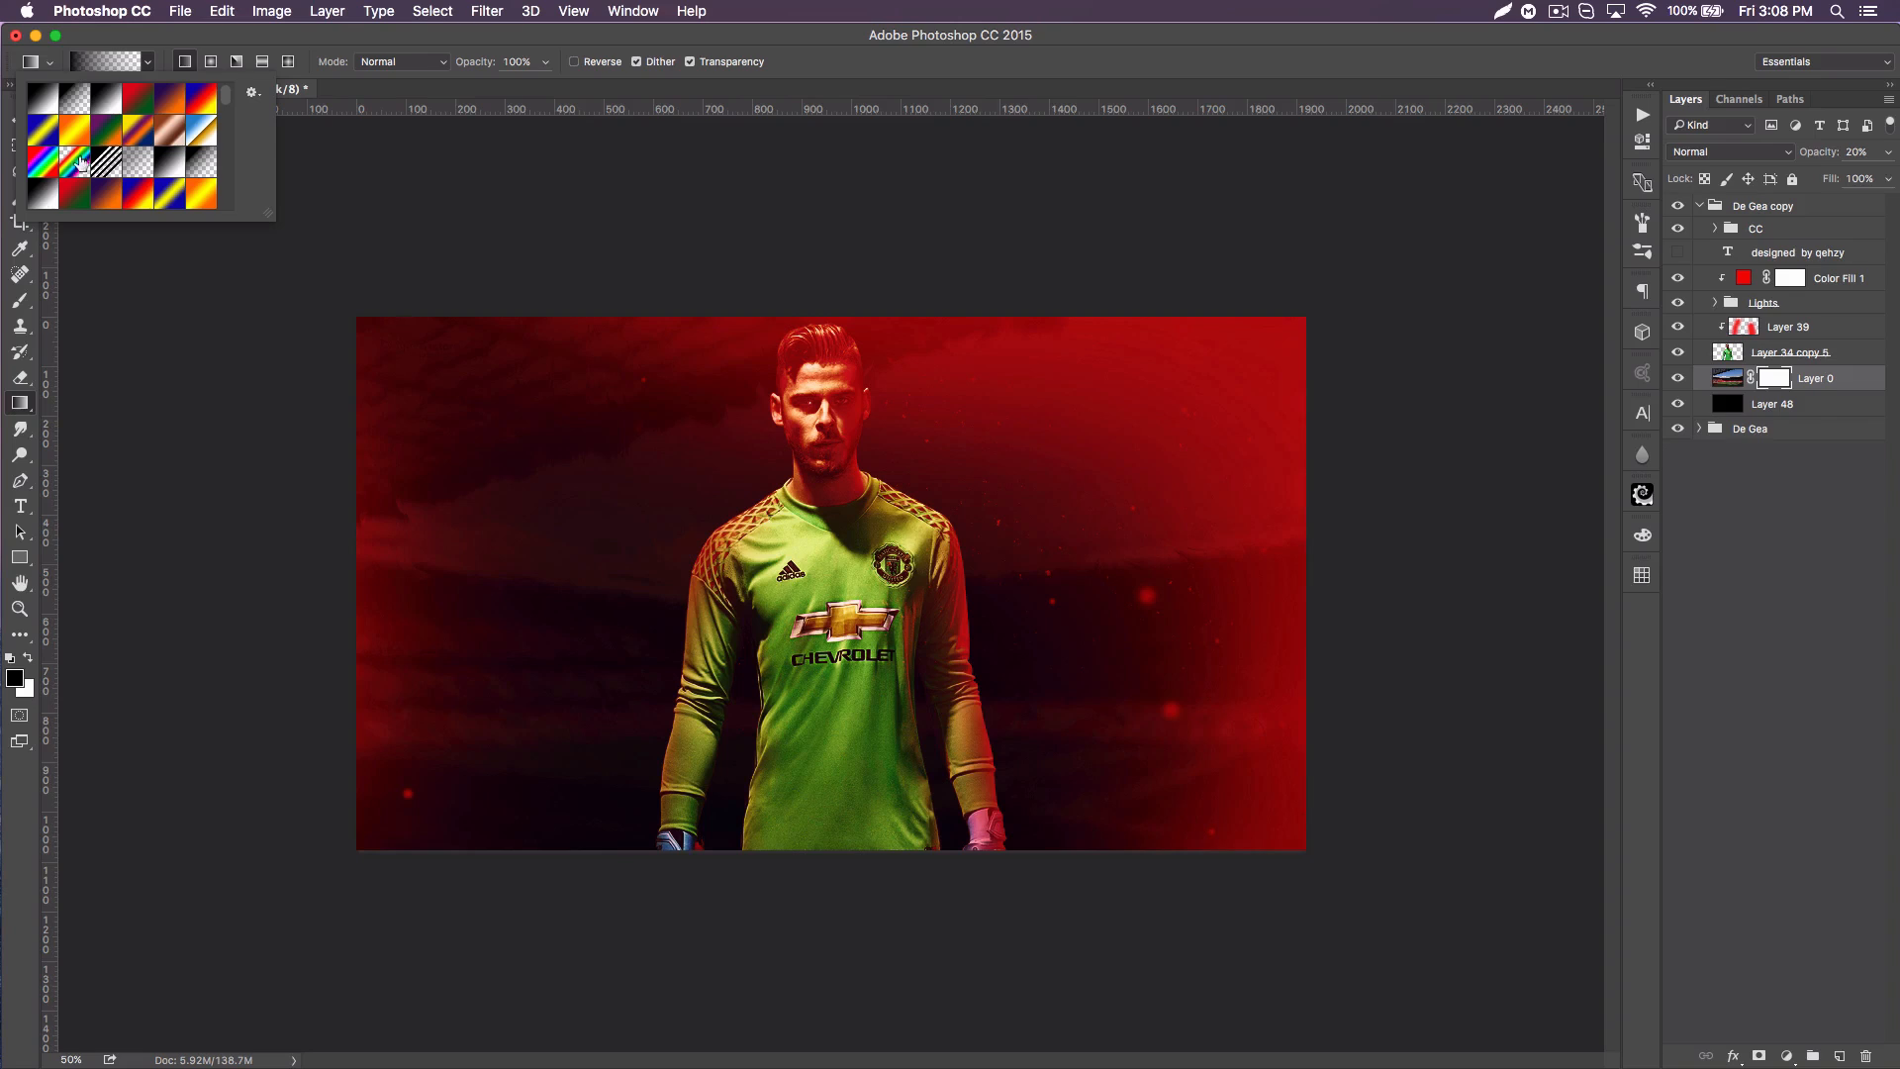
{"action": "left_click", "coordinate": [16, 677]}
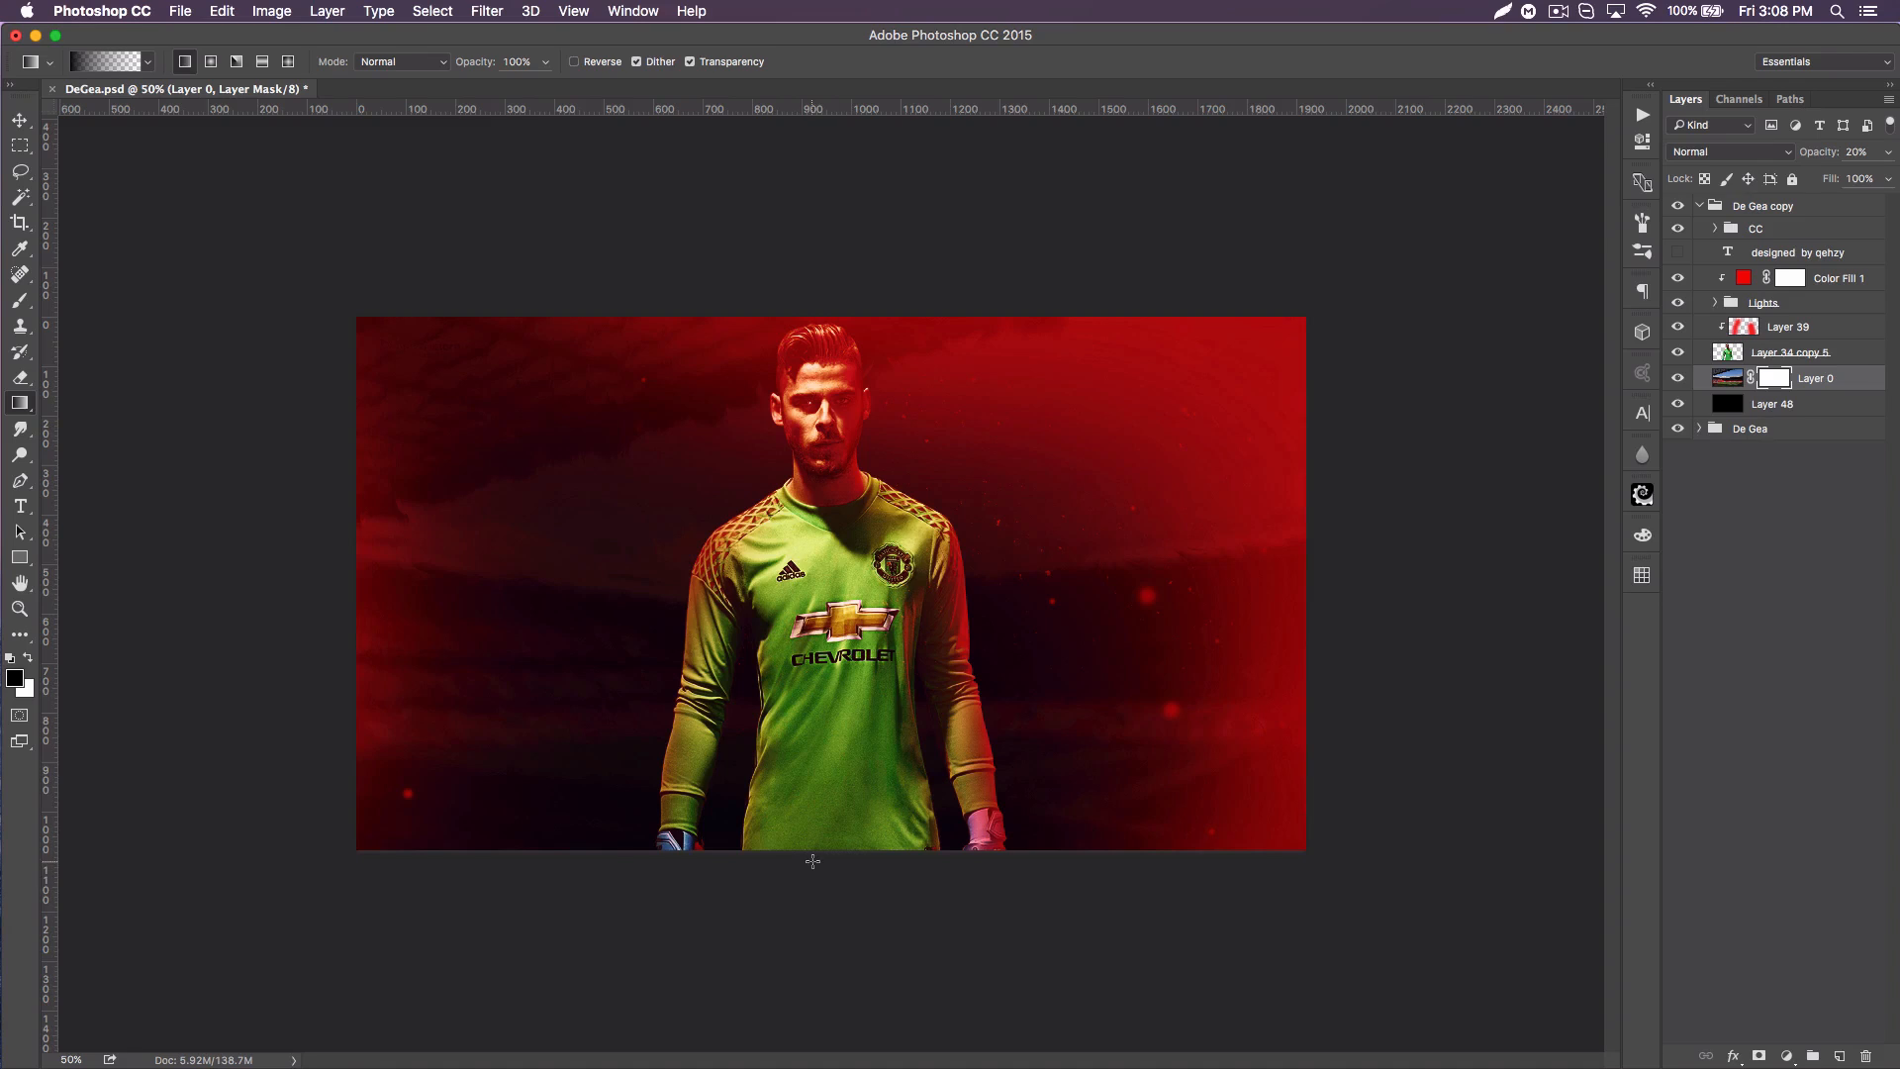
{"action": "left_click_drag", "start_coordinate": [821, 854], "coordinate": [862, 382]}
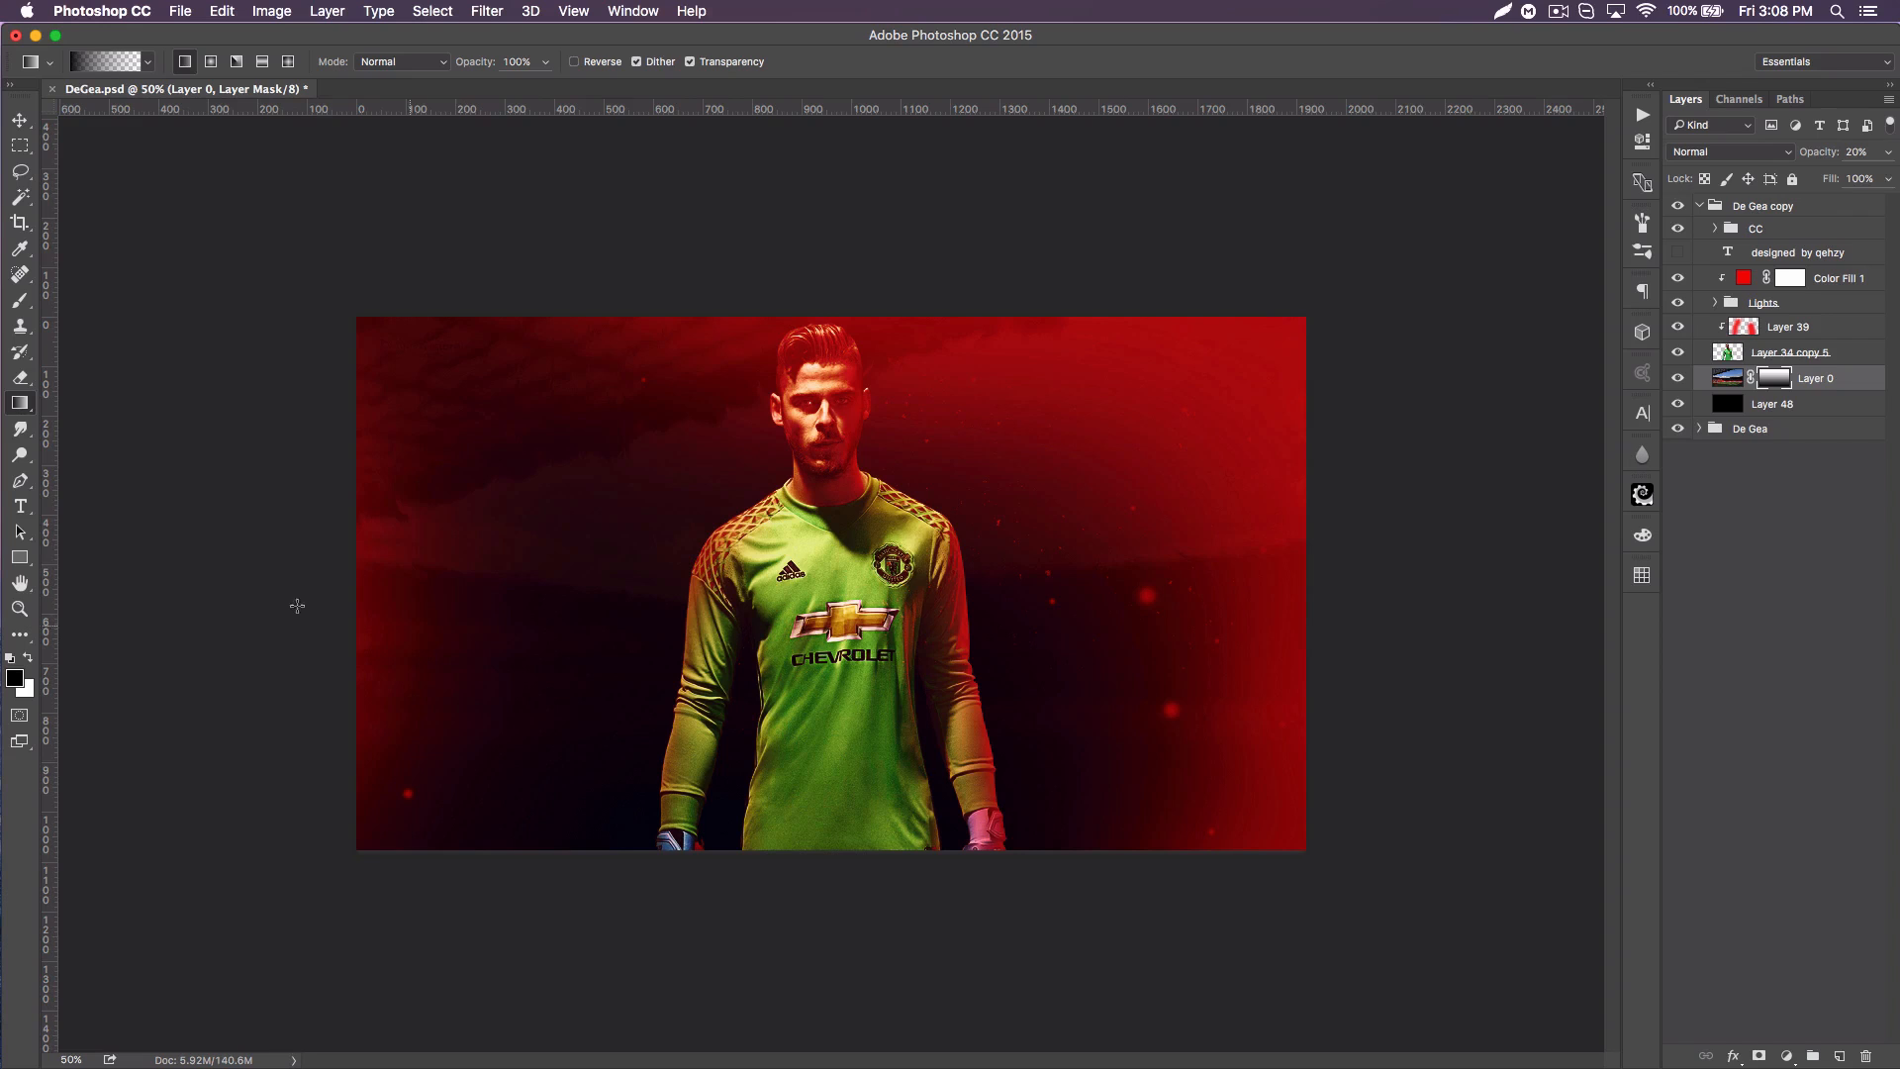
Step: Switch to Chrome, open the transparent Manchester United crest image, and bring it into the poster as a new layer above Layer 0
{"action": "key", "text": "super+Tab"}
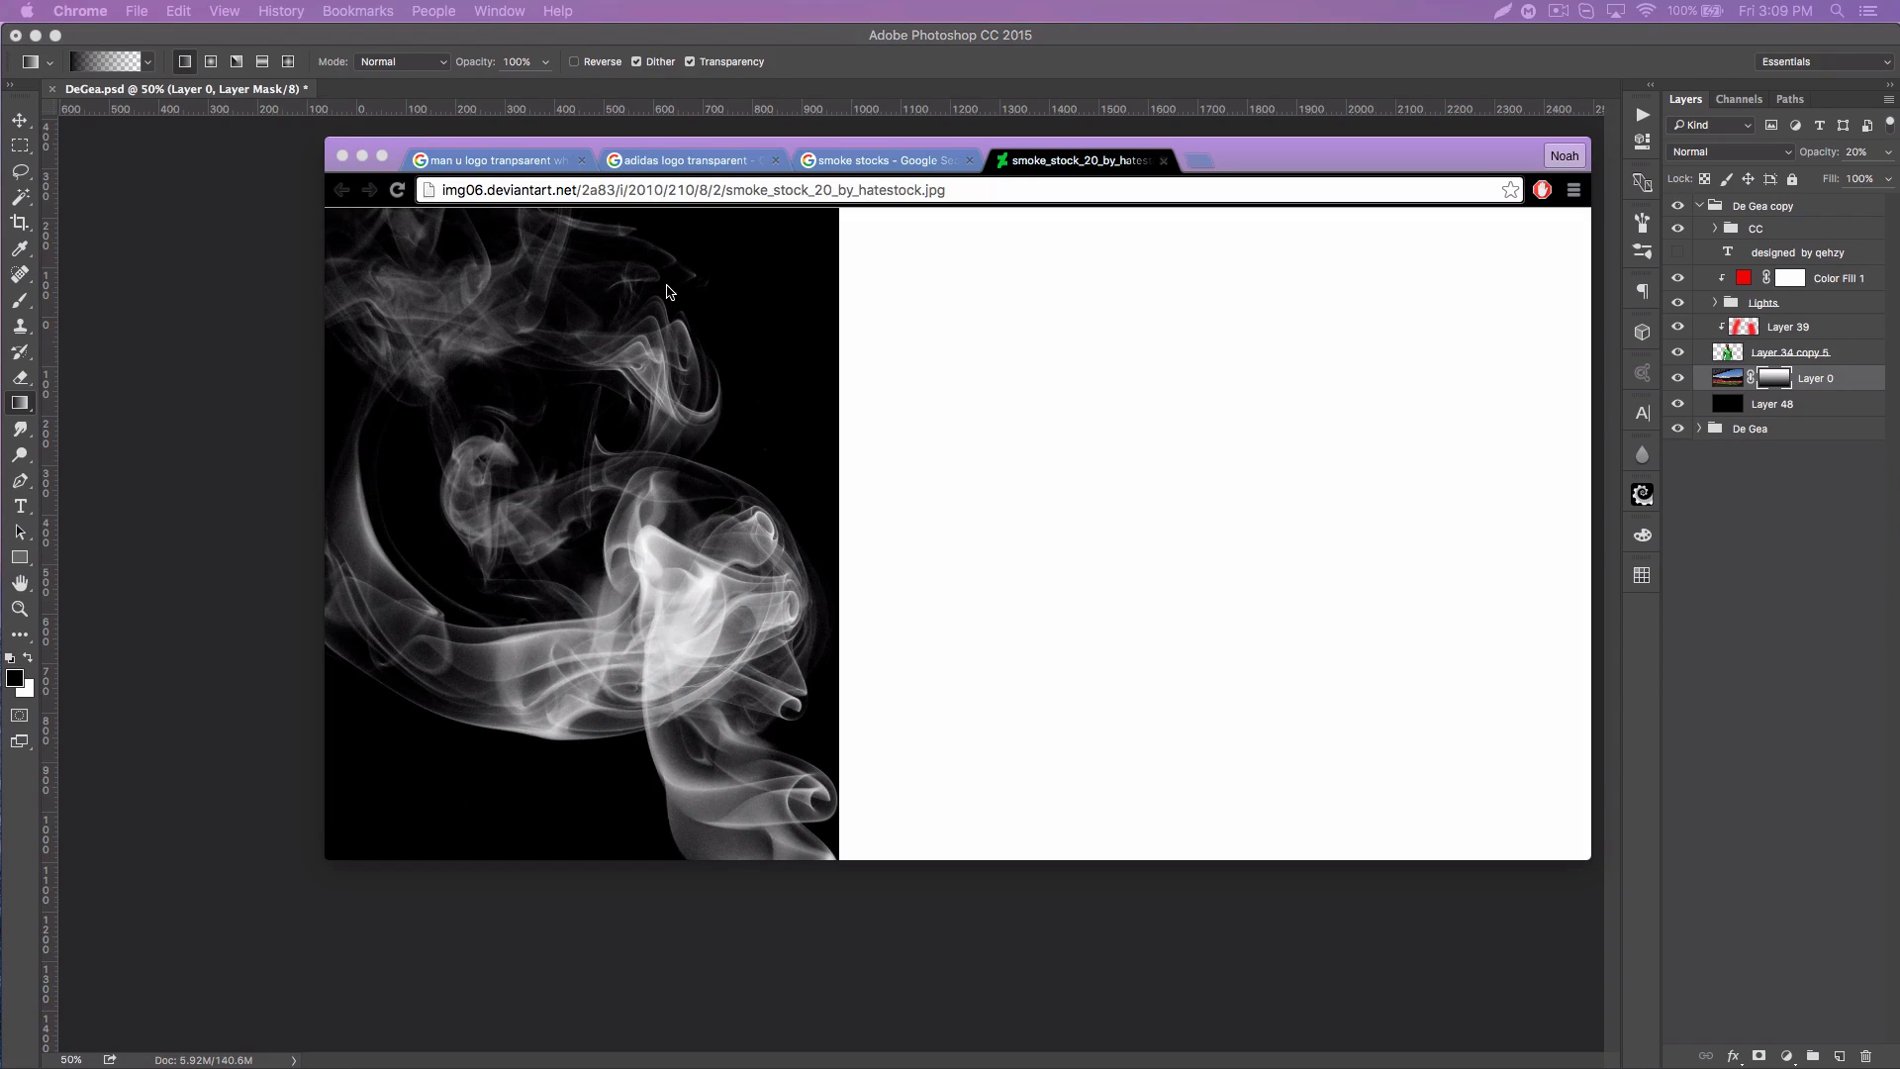
{"action": "left_click", "coordinate": [668, 161]}
{"action": "left_click", "coordinate": [569, 162]}
{"action": "left_click", "coordinate": [1172, 512]}
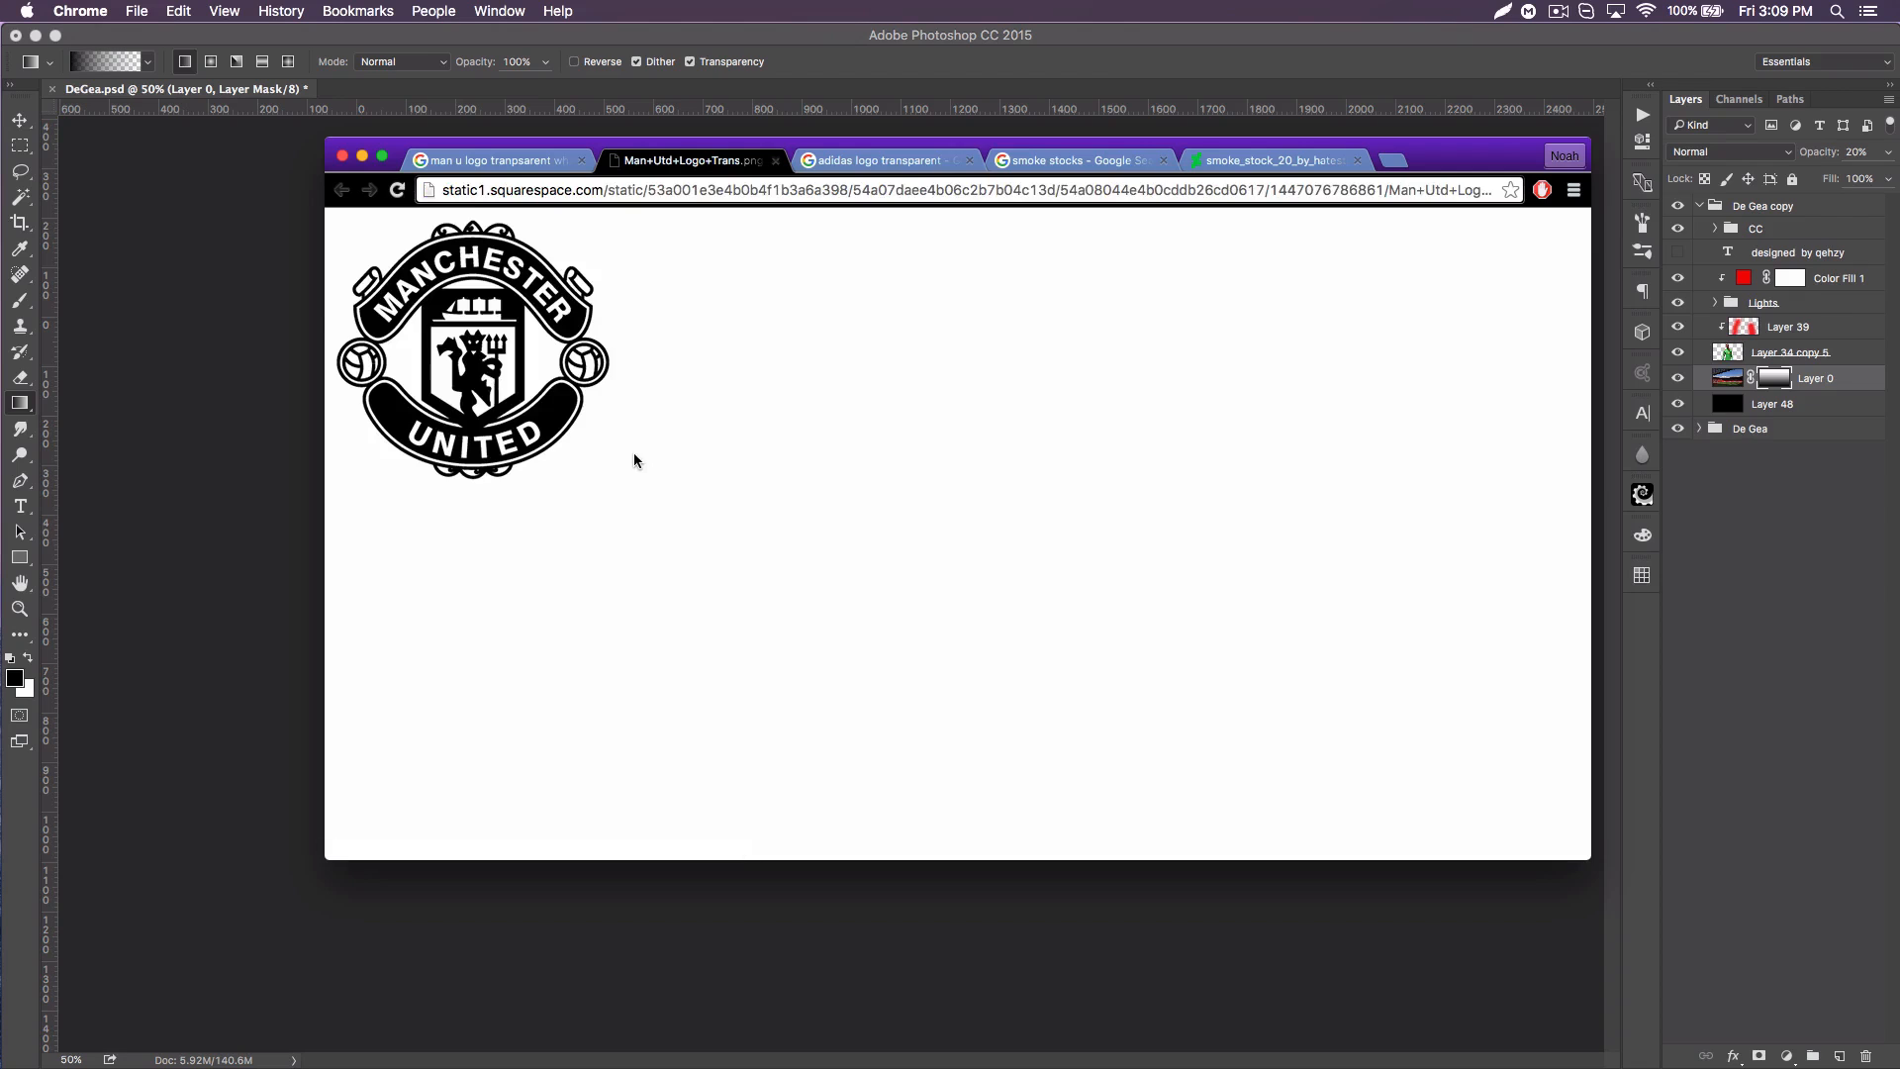
{"action": "left_click_drag", "start_coordinate": [476, 300], "coordinate": [284, 488]}
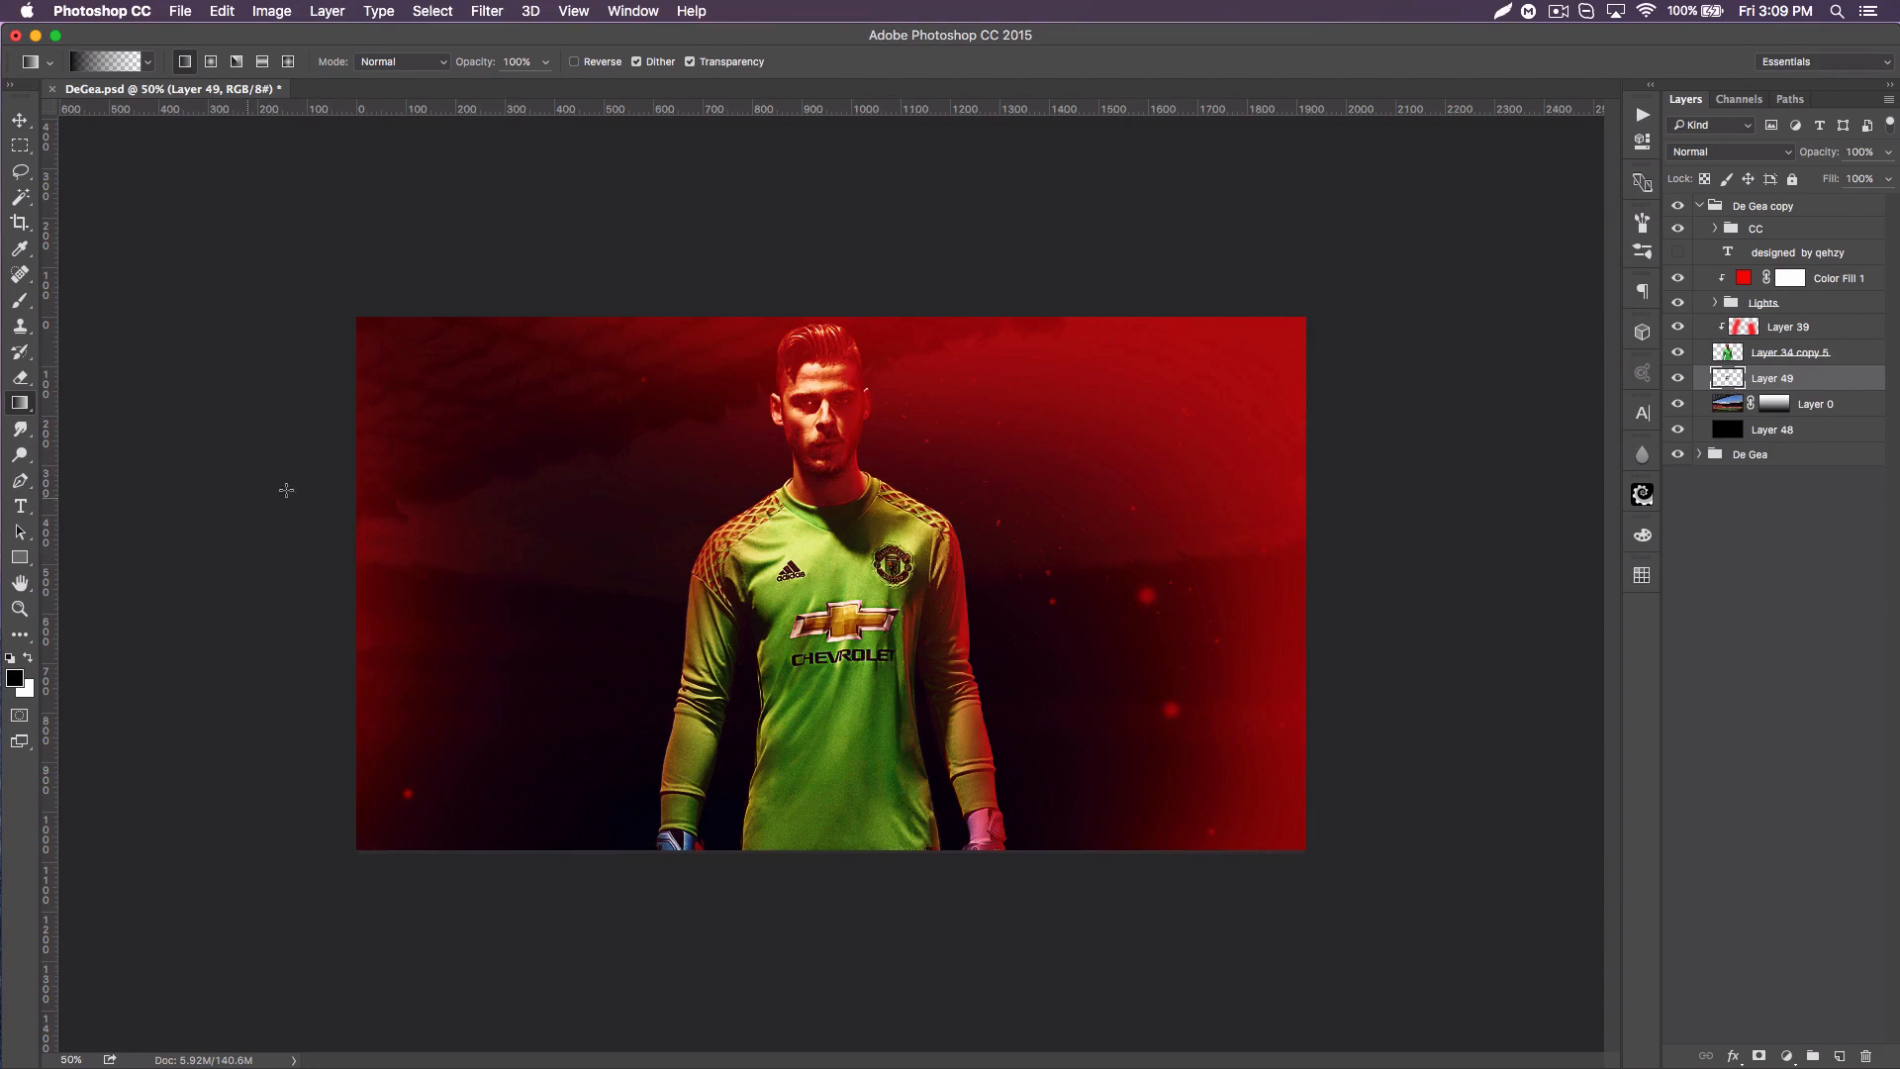
Step: Enlarge the crest with Free Transform until it spans most of the canvas height, centred behind the player
{"action": "left_click", "coordinate": [20, 120]}
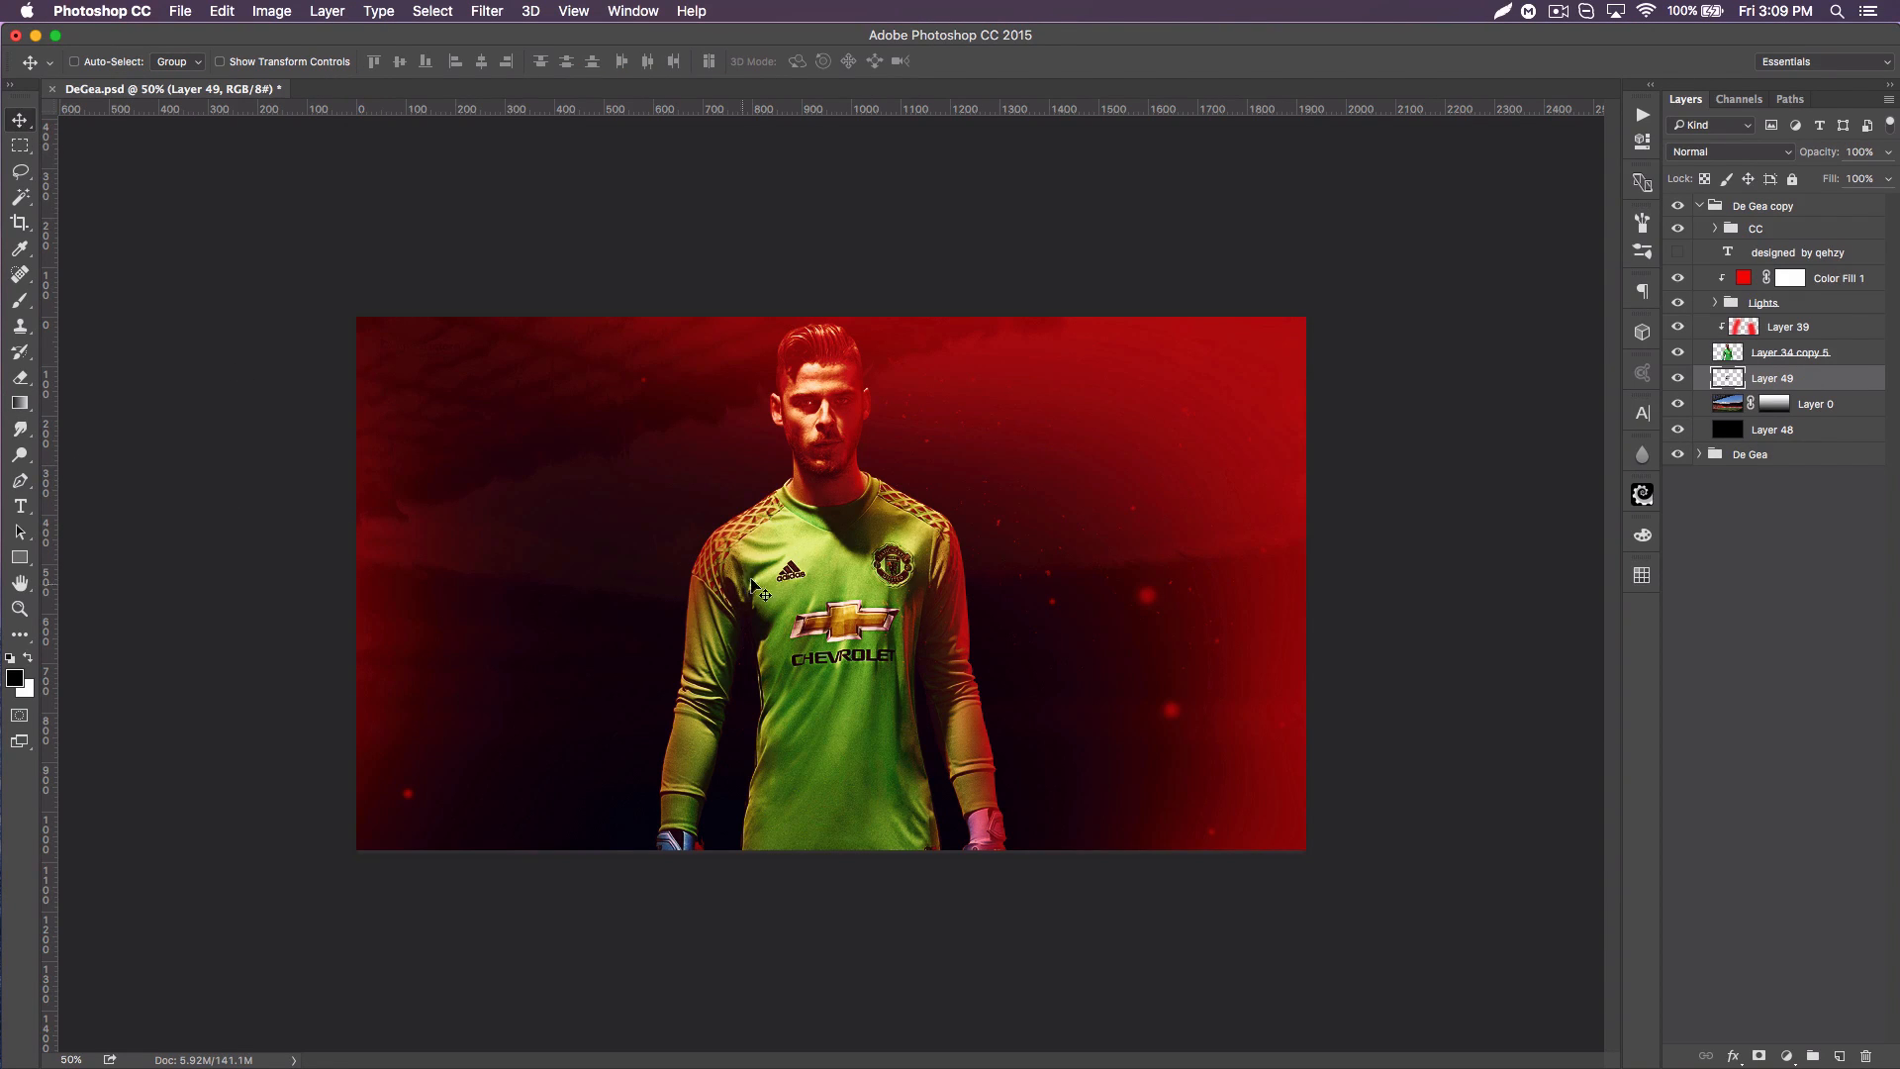
{"action": "key", "text": "super+t"}
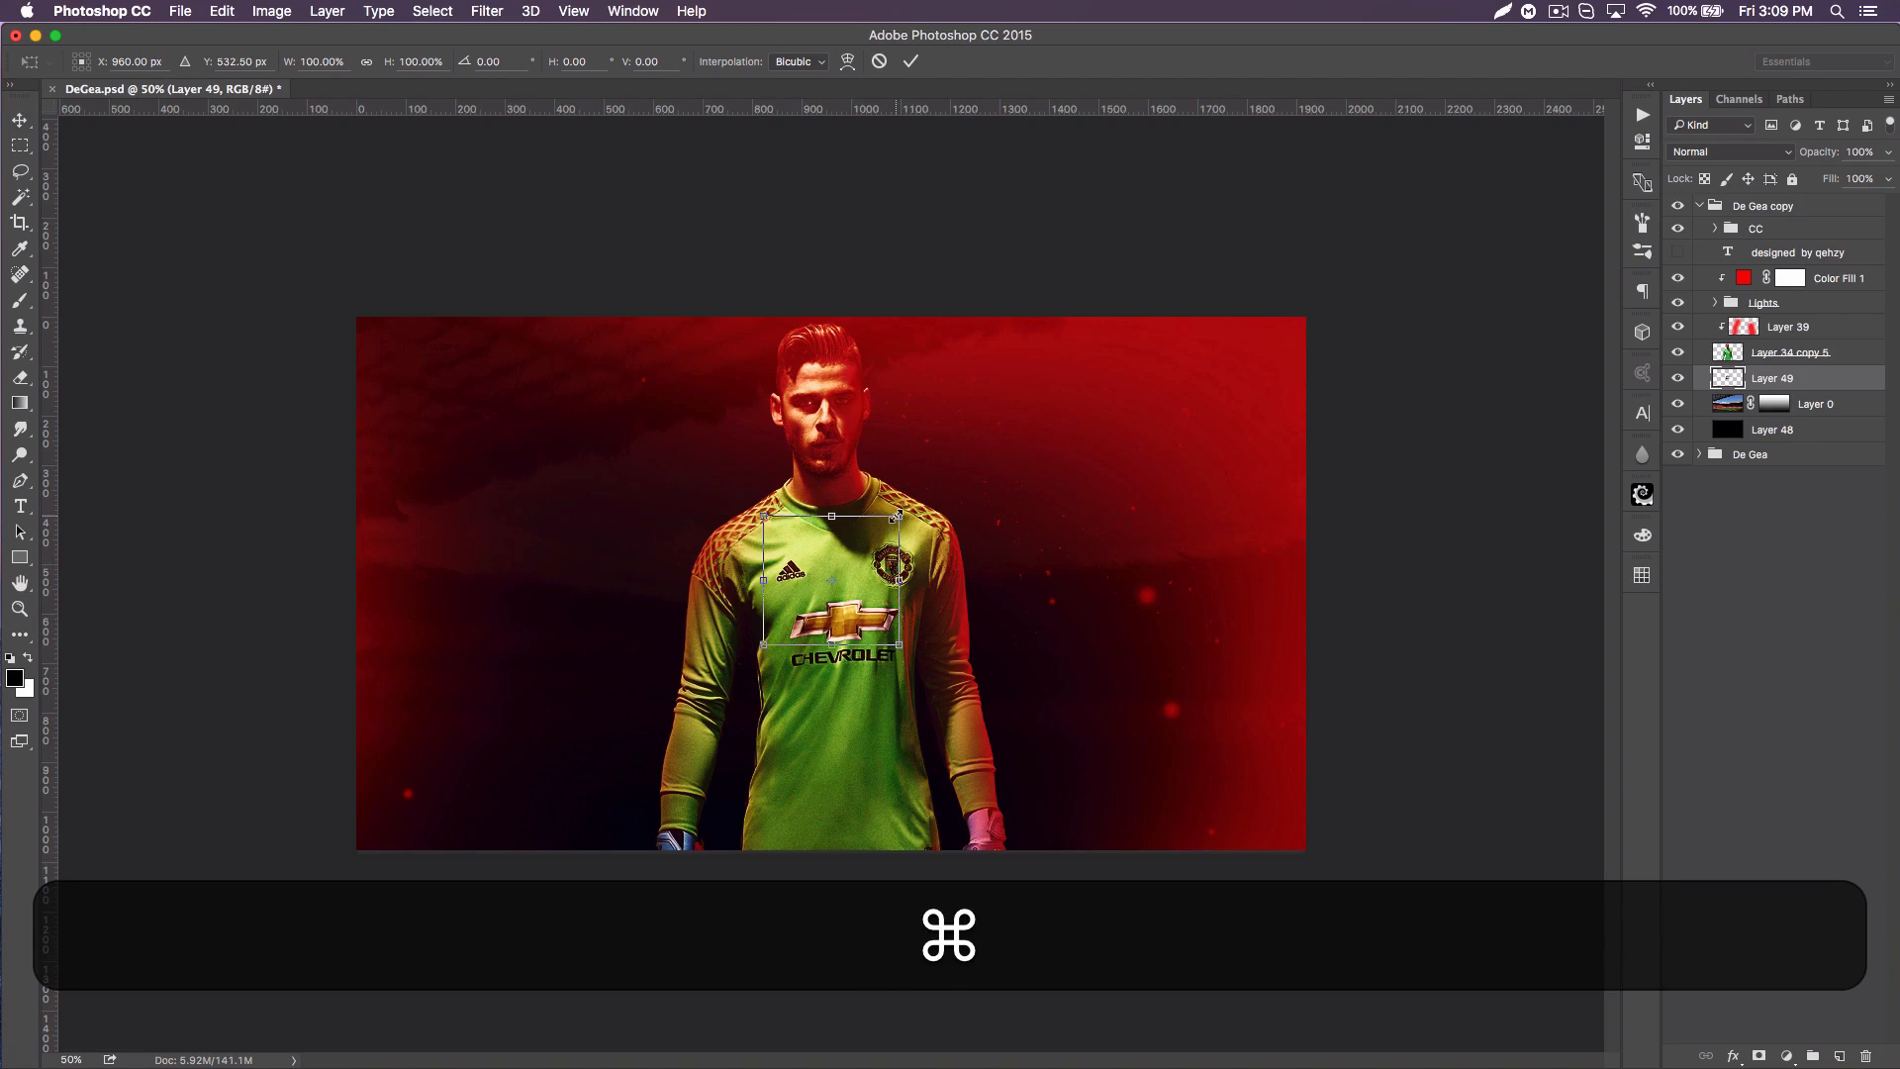
{"action": "left_click_drag", "start_coordinate": [899, 516], "coordinate": [1076, 346]}
{"action": "left_click_drag", "start_coordinate": [976, 517], "coordinate": [969, 508]}
{"action": "key", "text": "Return"}
Step: Turn the black crest white by raising its Lightness to the maximum with a Hue/Saturation adjustment
{"action": "key", "text": "super+Return"}
{"action": "key", "text": "super+u"}
{"action": "left_click_drag", "start_coordinate": [1605, 520], "coordinate": [1775, 509]}
{"action": "left_click", "coordinate": [1820, 322]}
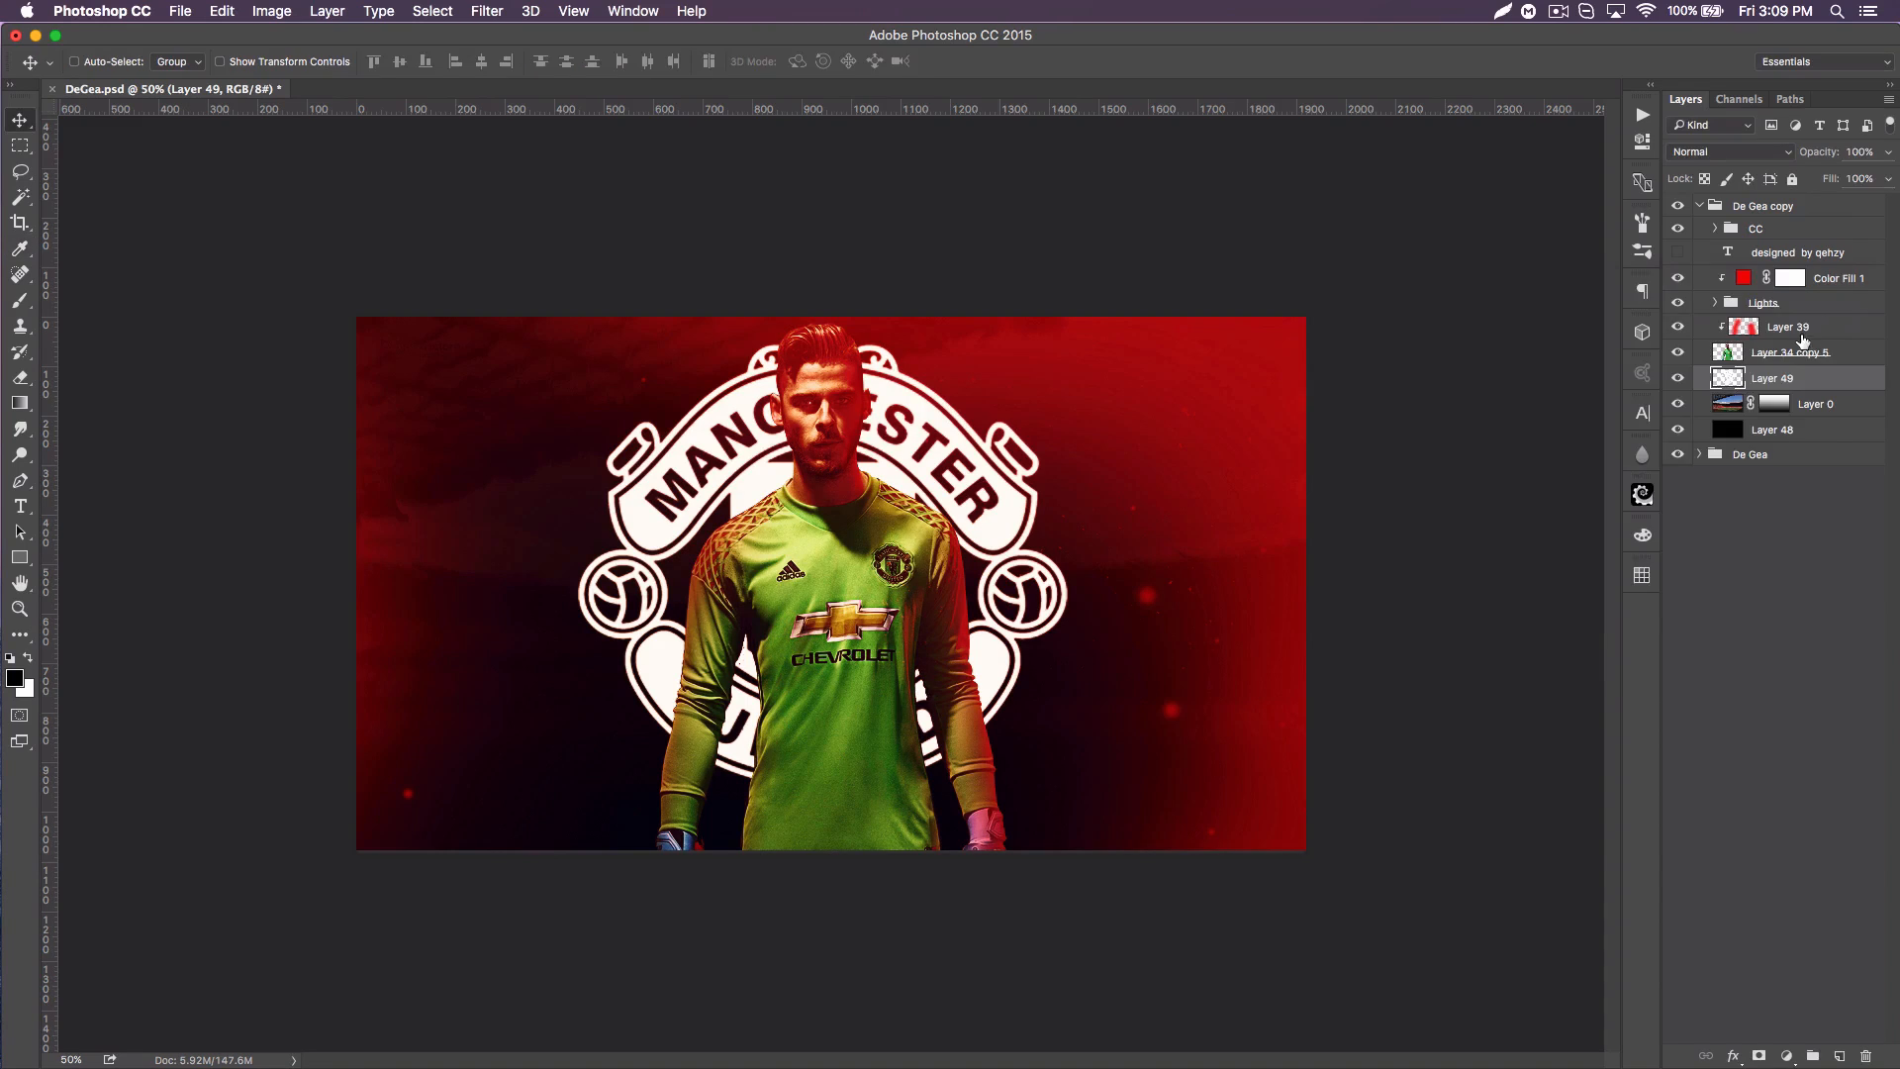
Step: Set the crest layer's blend mode to Overlay and its opacity to 40%
{"action": "left_click", "coordinate": [1727, 151]}
{"action": "left_click", "coordinate": [1730, 366]}
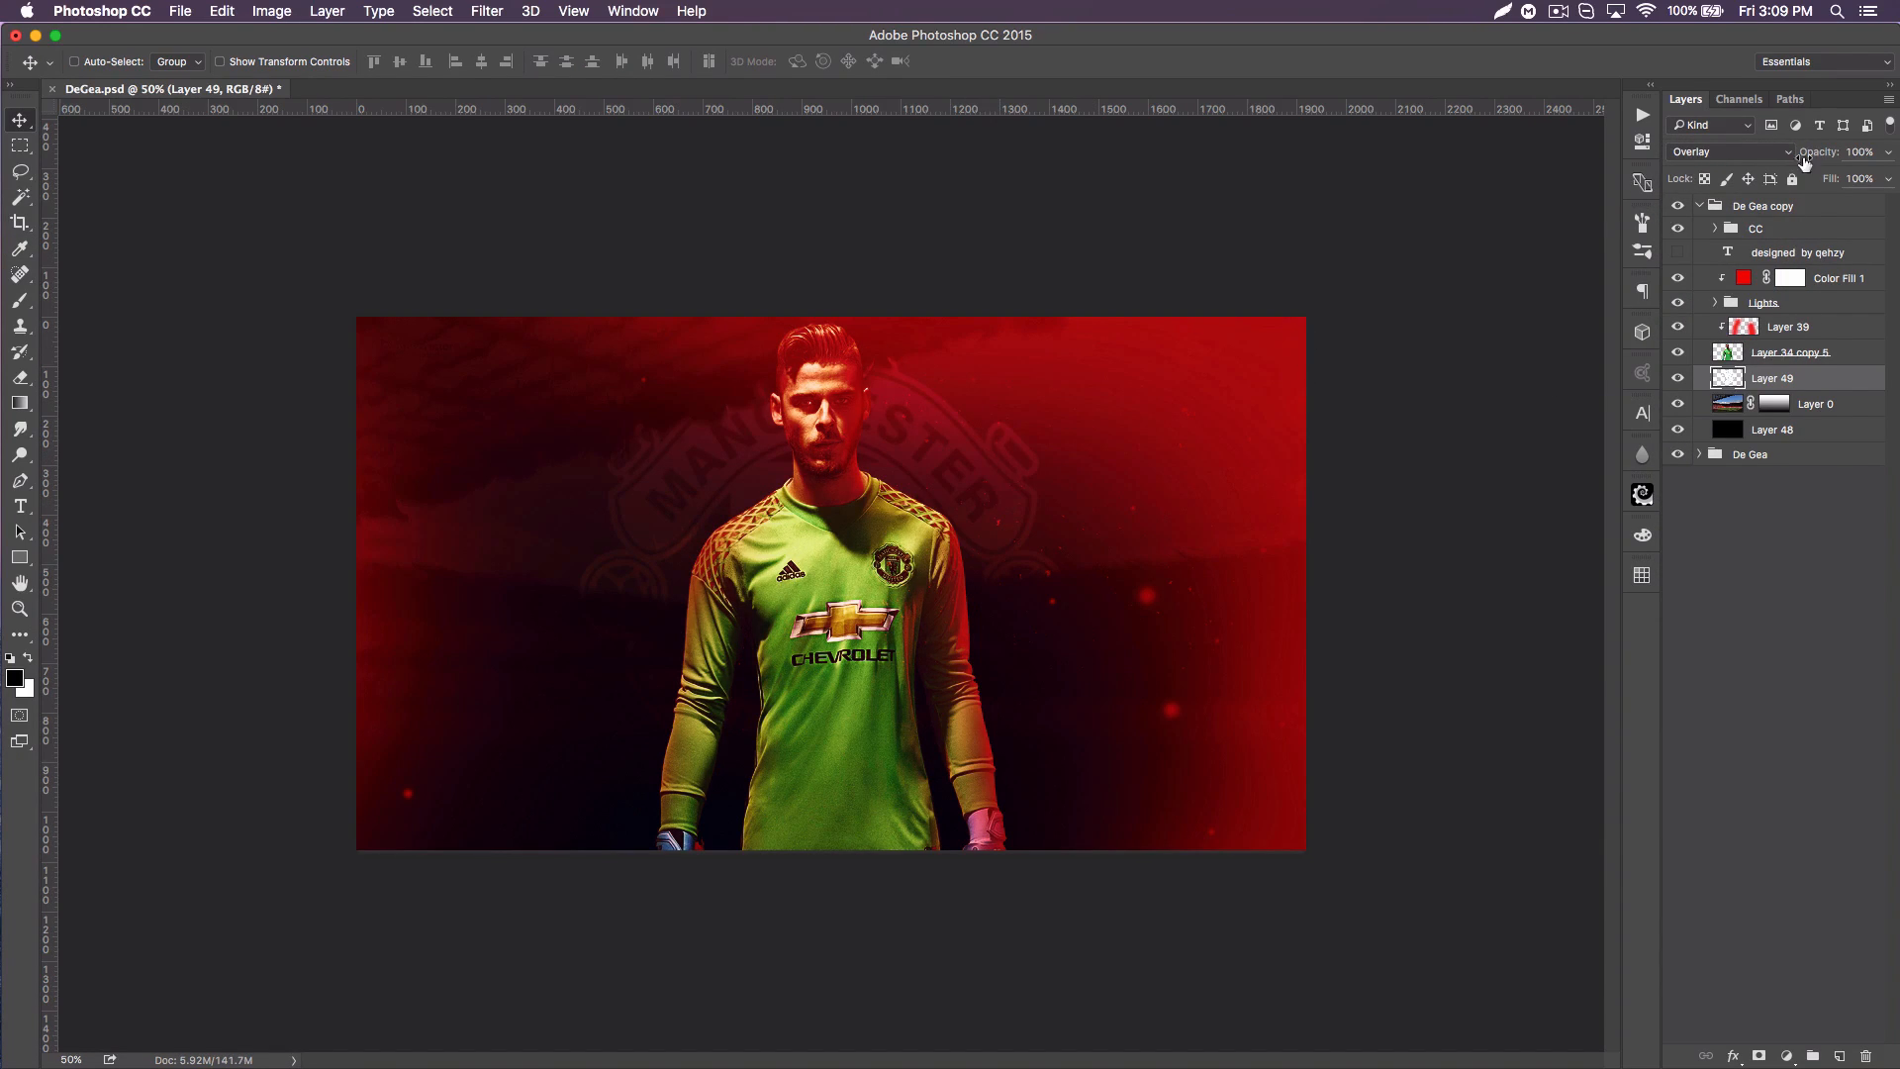
{"action": "left_click", "coordinate": [1859, 152]}
{"action": "type", "text": "40"}
Step: Erase the part of the crest to the left of the player's head with a soft 800 px eraser
{"action": "left_click", "coordinate": [22, 383]}
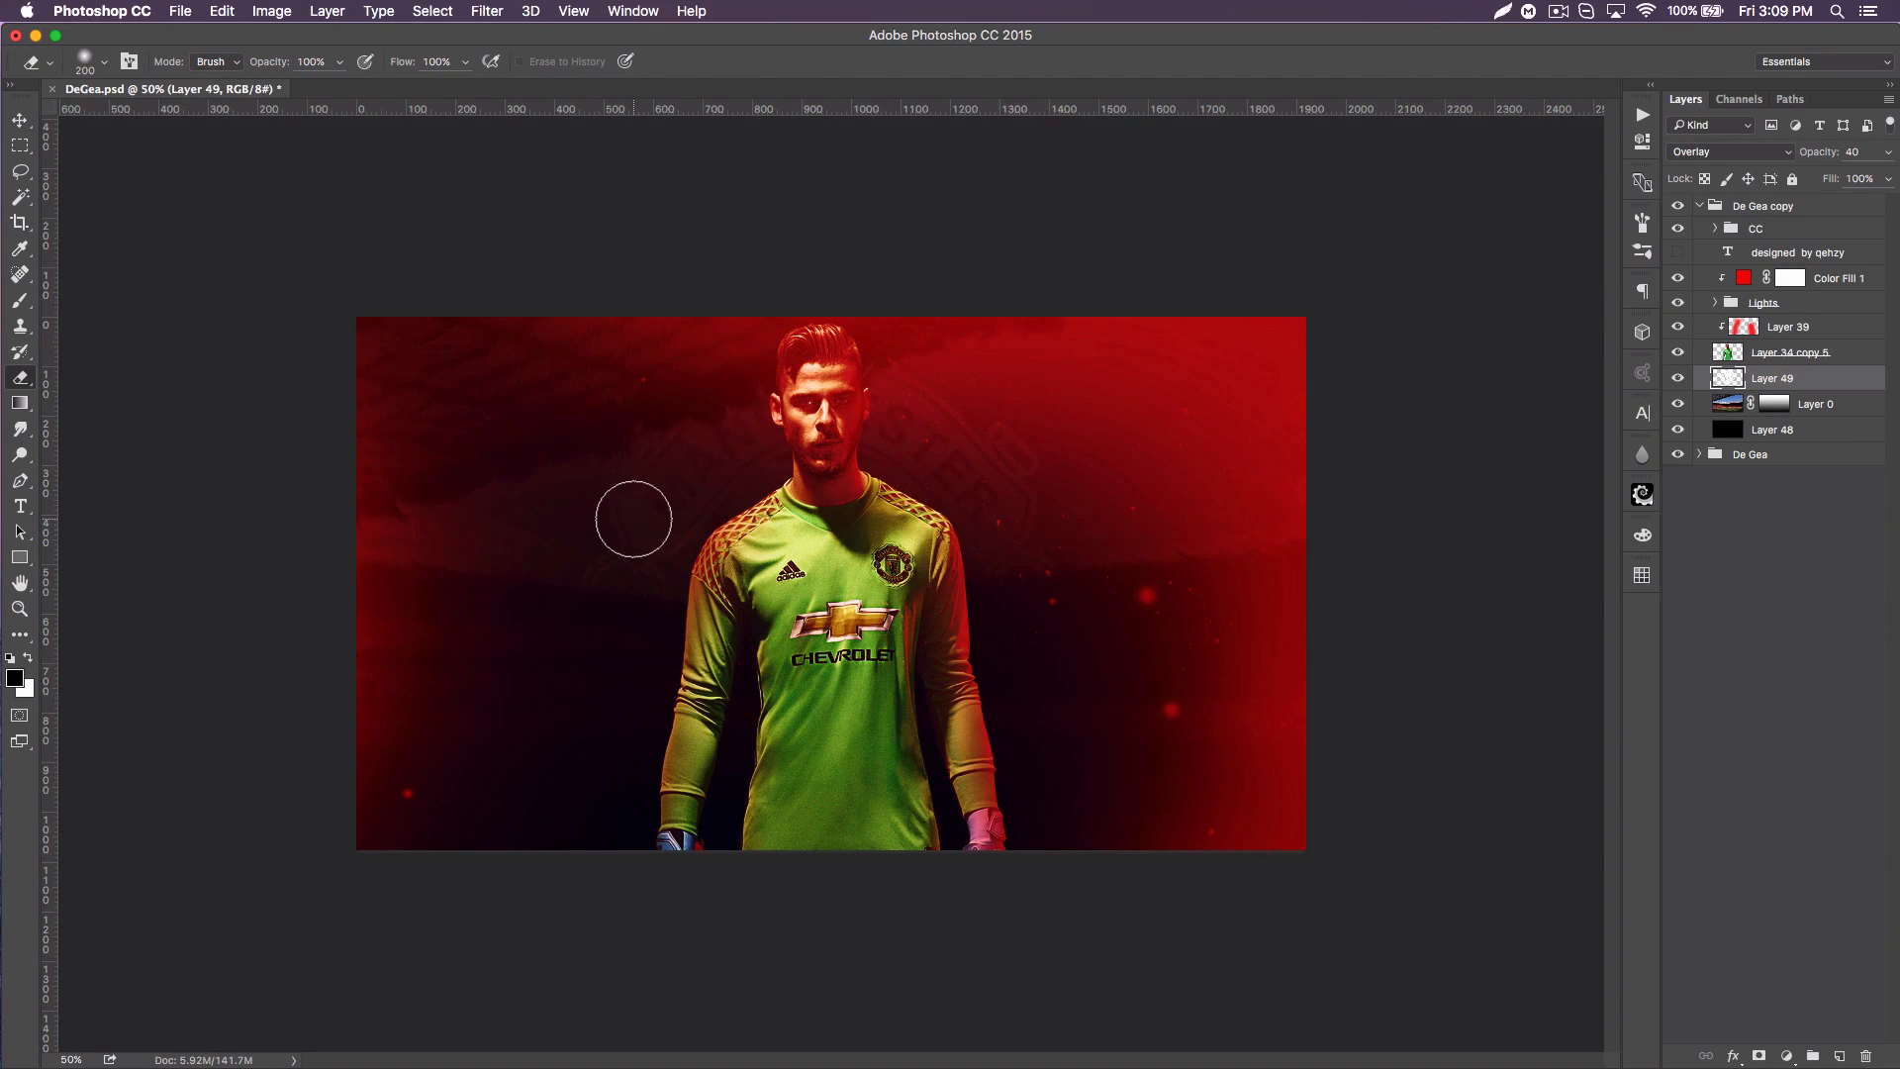
{"action": "key", "text": "bracketright"}
{"action": "key", "text": "bracketright"}
{"action": "key", "text": "bracketright"}
{"action": "key", "text": "bracketright"}
{"action": "key", "text": "bracketright"}
{"action": "key", "text": "bracketright"}
{"action": "key", "text": "bracketright"}
{"action": "key", "text": "bracketright"}
{"action": "key", "text": "bracketright"}
{"action": "key", "text": "bracketright"}
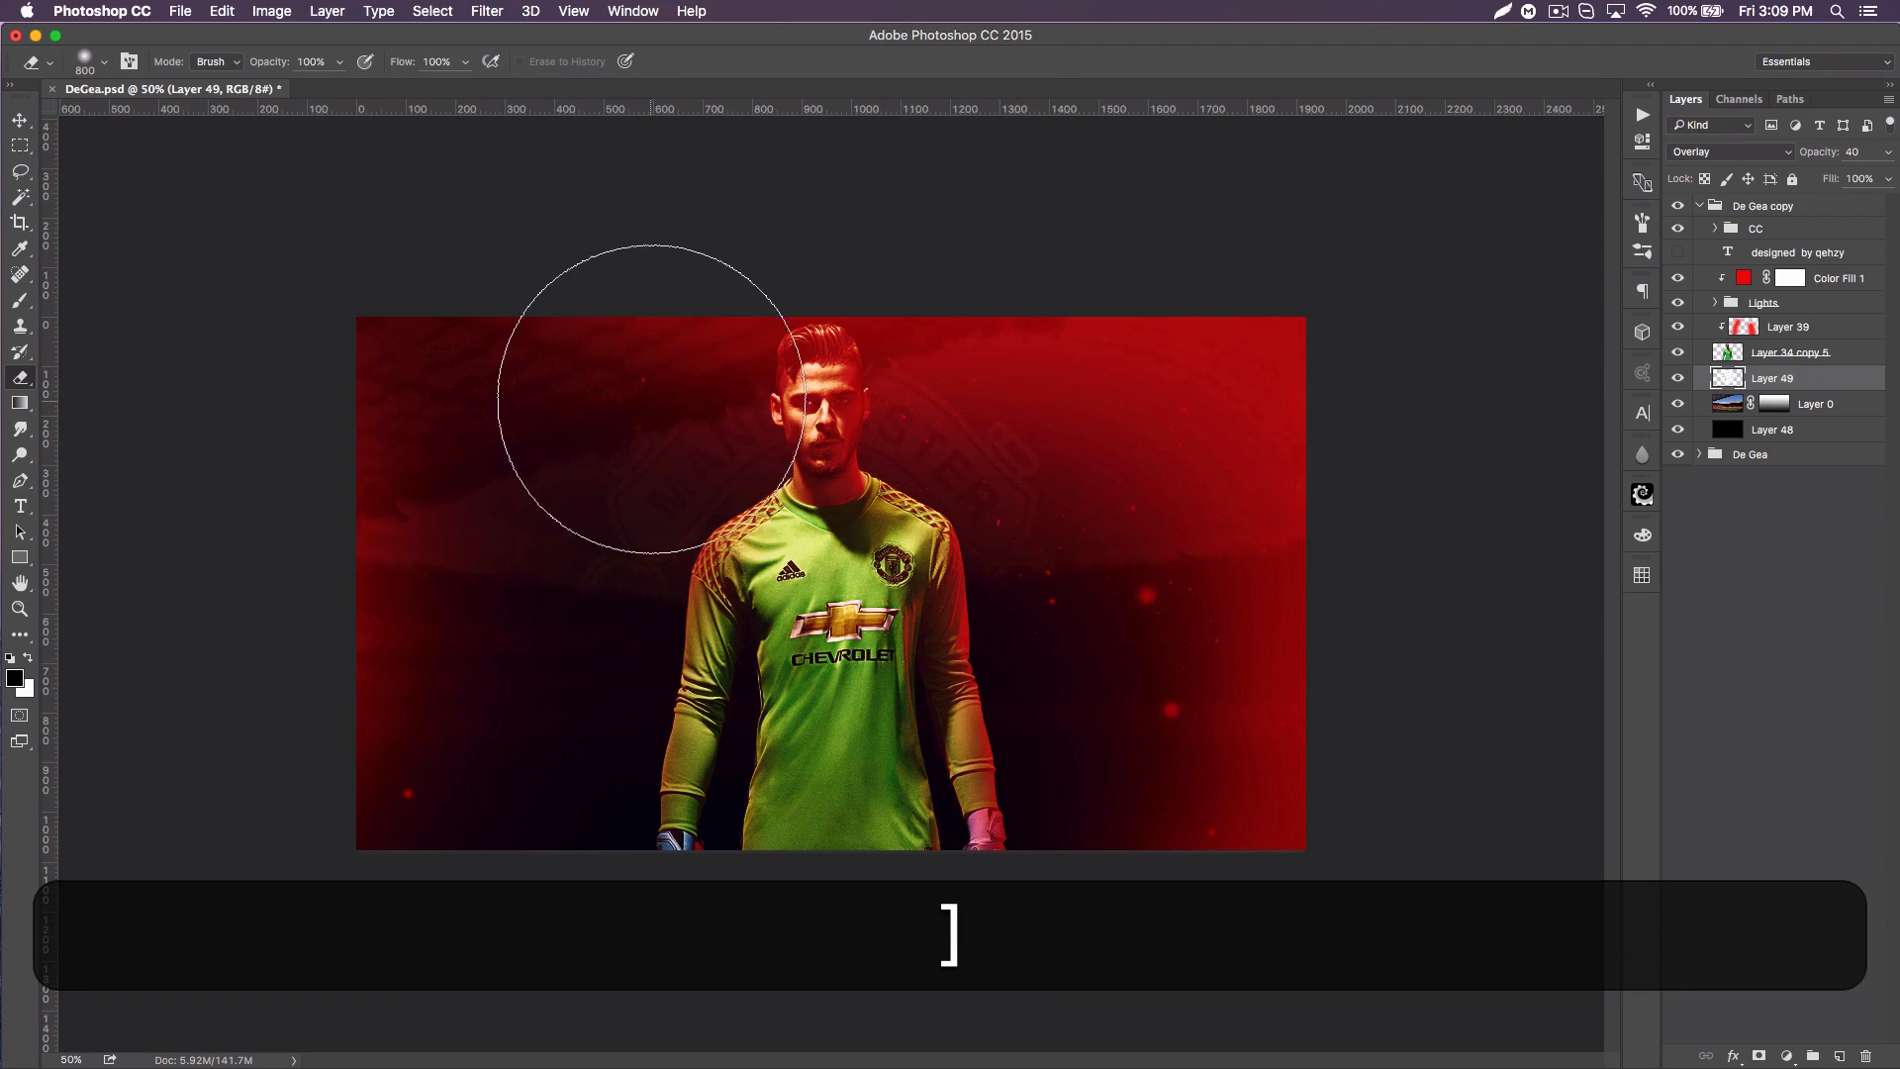
{"action": "mouse_move", "coordinate": [665, 374]}
{"action": "left_mouse_down"}
{"action": "mouse_move", "coordinate": [668, 862]}
{"action": "mouse_move", "coordinate": [652, 372]}
{"action": "mouse_move", "coordinate": [626, 467]}
{"action": "mouse_move", "coordinate": [632, 620]}
{"action": "mouse_move", "coordinate": [716, 516]}
{"action": "mouse_move", "coordinate": [576, 402]}
{"action": "mouse_move", "coordinate": [591, 668]}
{"action": "mouse_move", "coordinate": [779, 472]}
{"action": "mouse_move", "coordinate": [689, 388]}
{"action": "mouse_move", "coordinate": [596, 495]}
{"action": "mouse_move", "coordinate": [664, 583]}
{"action": "mouse_move", "coordinate": [703, 445]}
{"action": "left_mouse_up"}
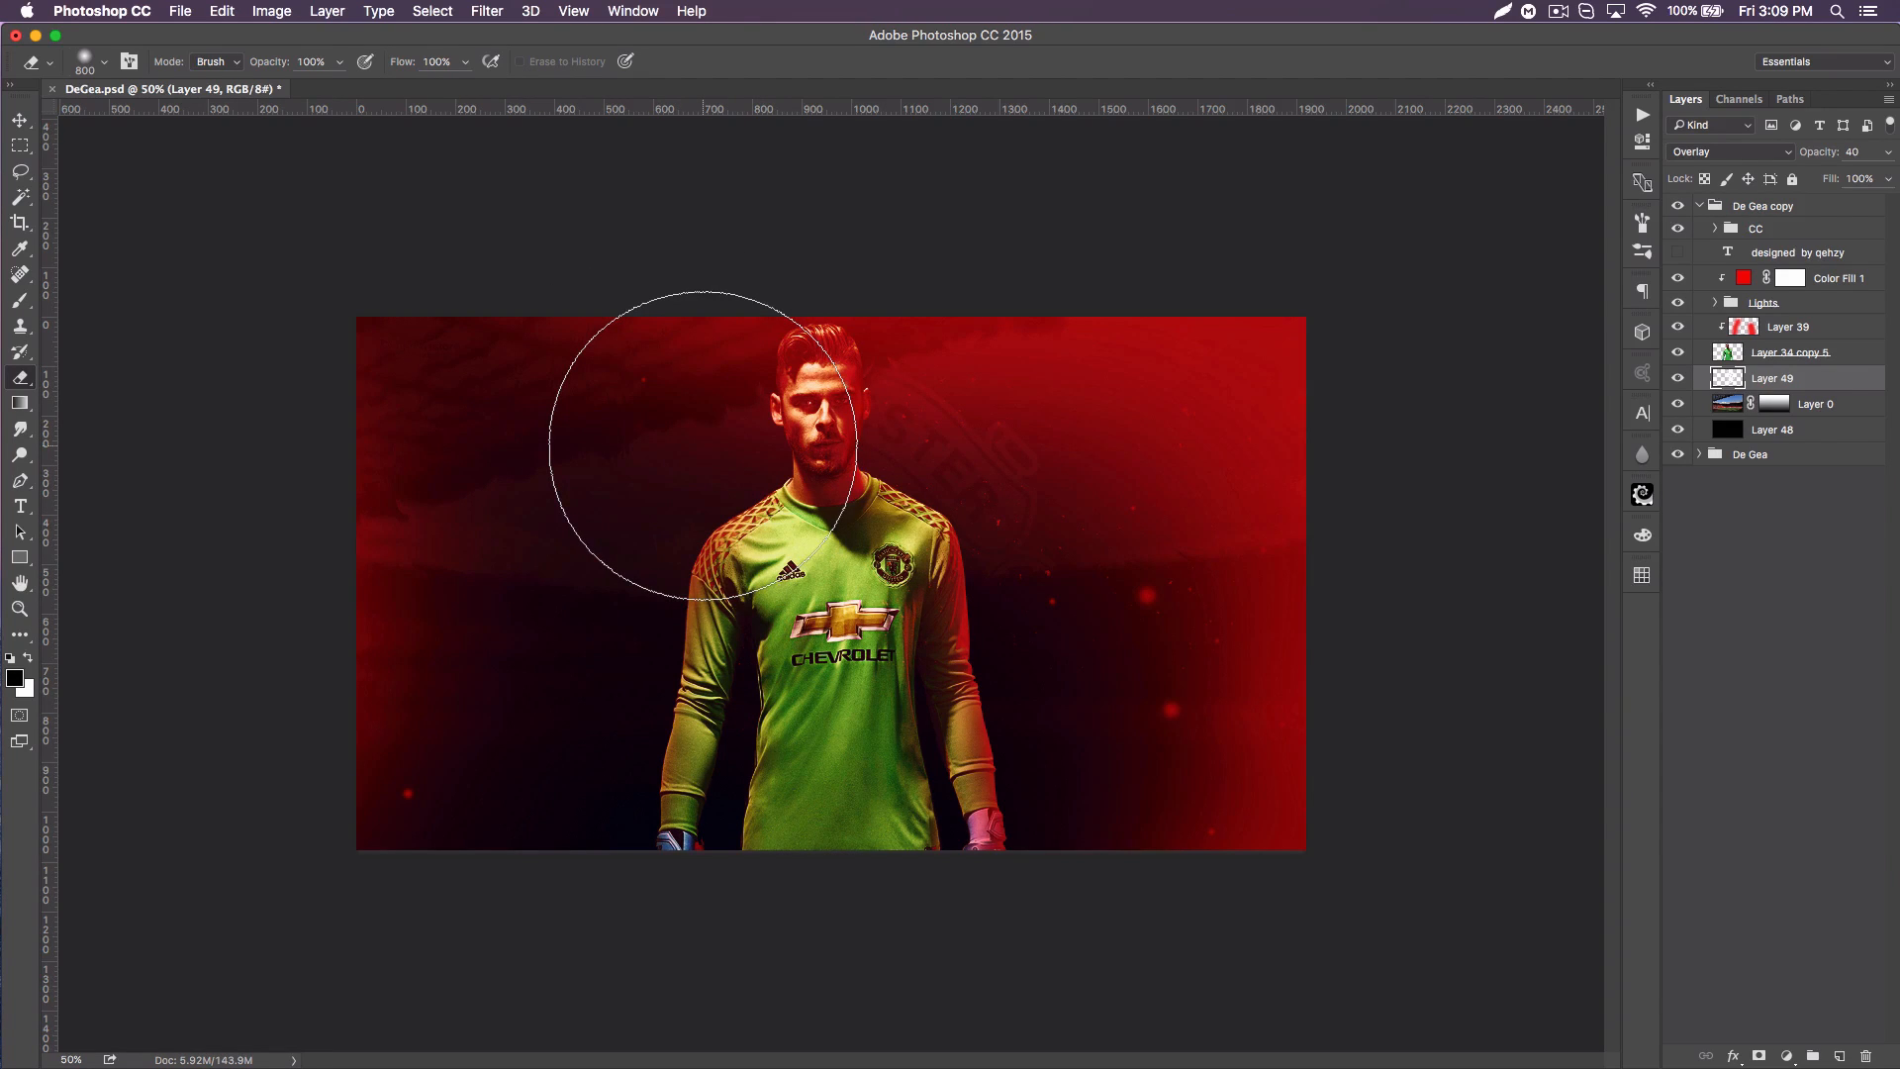
{"action": "left_click_drag", "start_coordinate": [703, 446], "coordinate": [702, 446]}
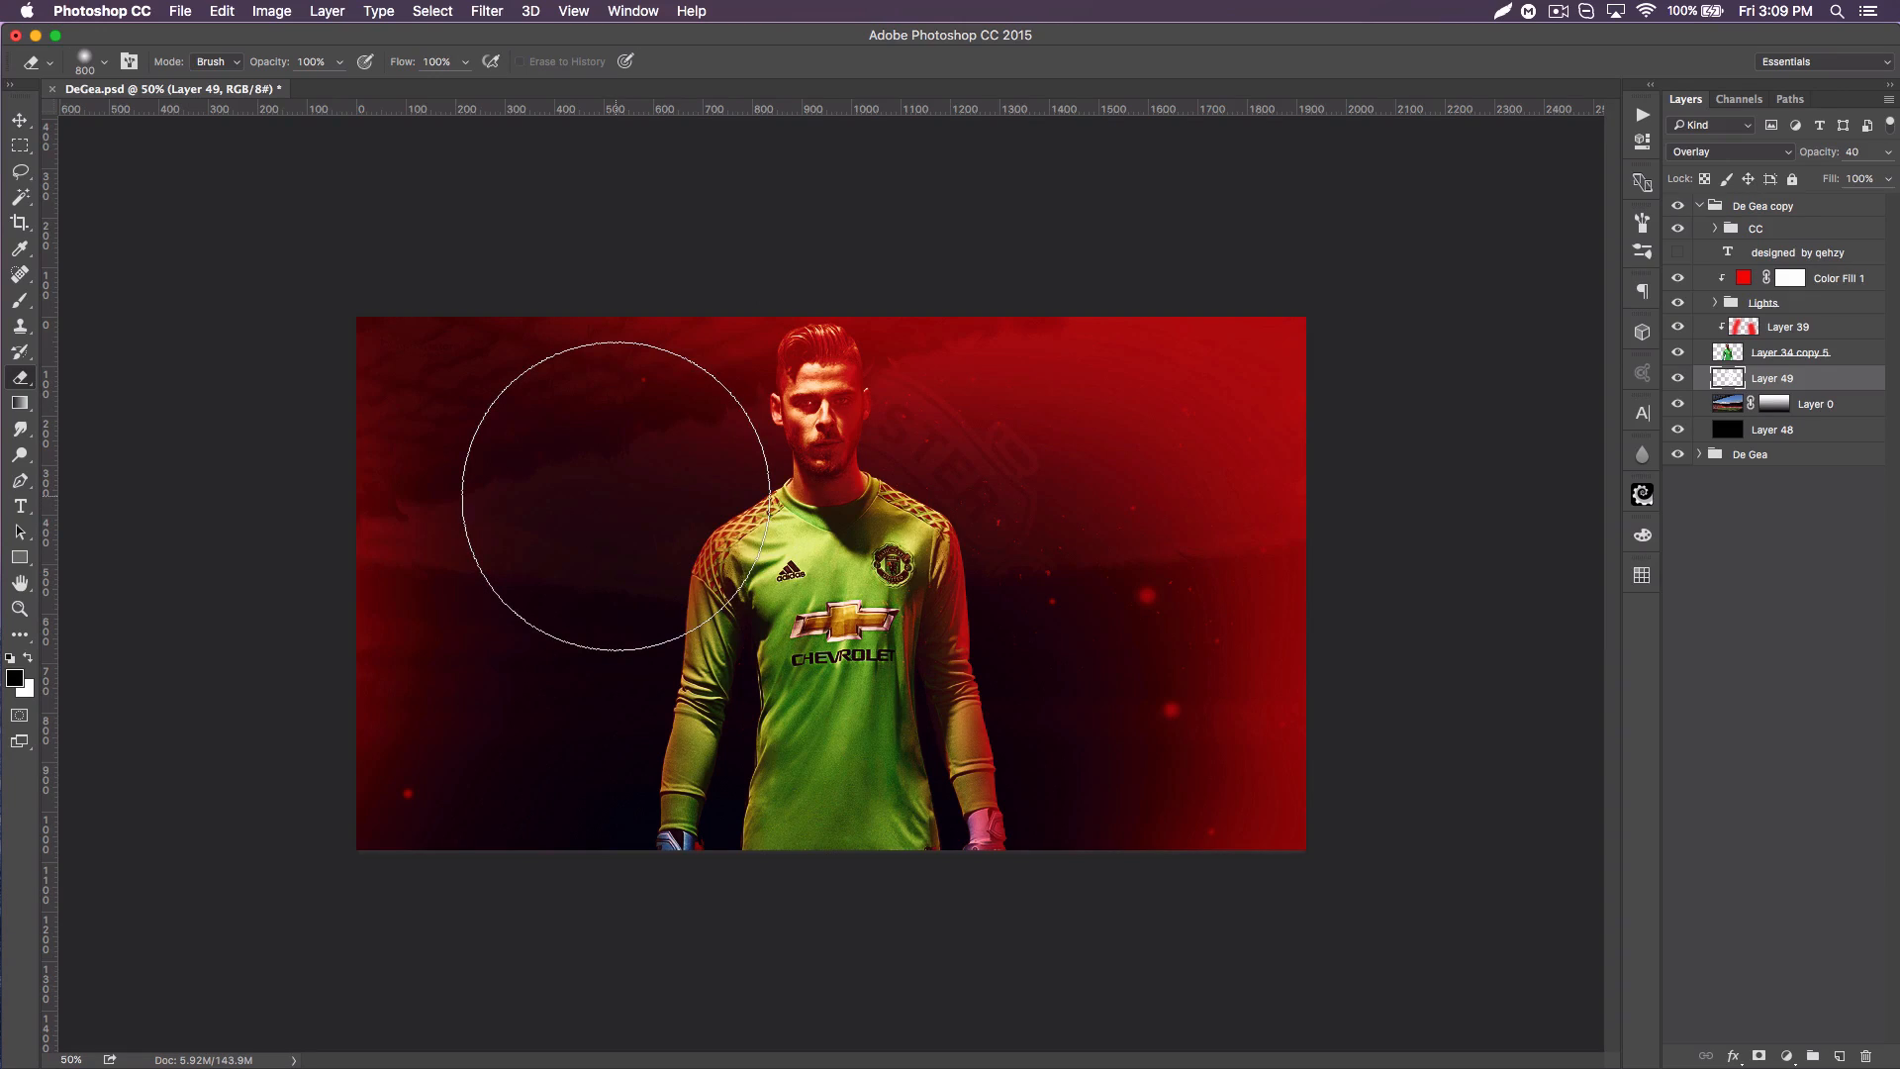
Step: On a new layer above the crest, stamp white scratches over the poster's left side using the Scratches 5 brush at 1040 px
{"action": "left_click", "coordinate": [1836, 1055]}
{"action": "left_click", "coordinate": [20, 300]}
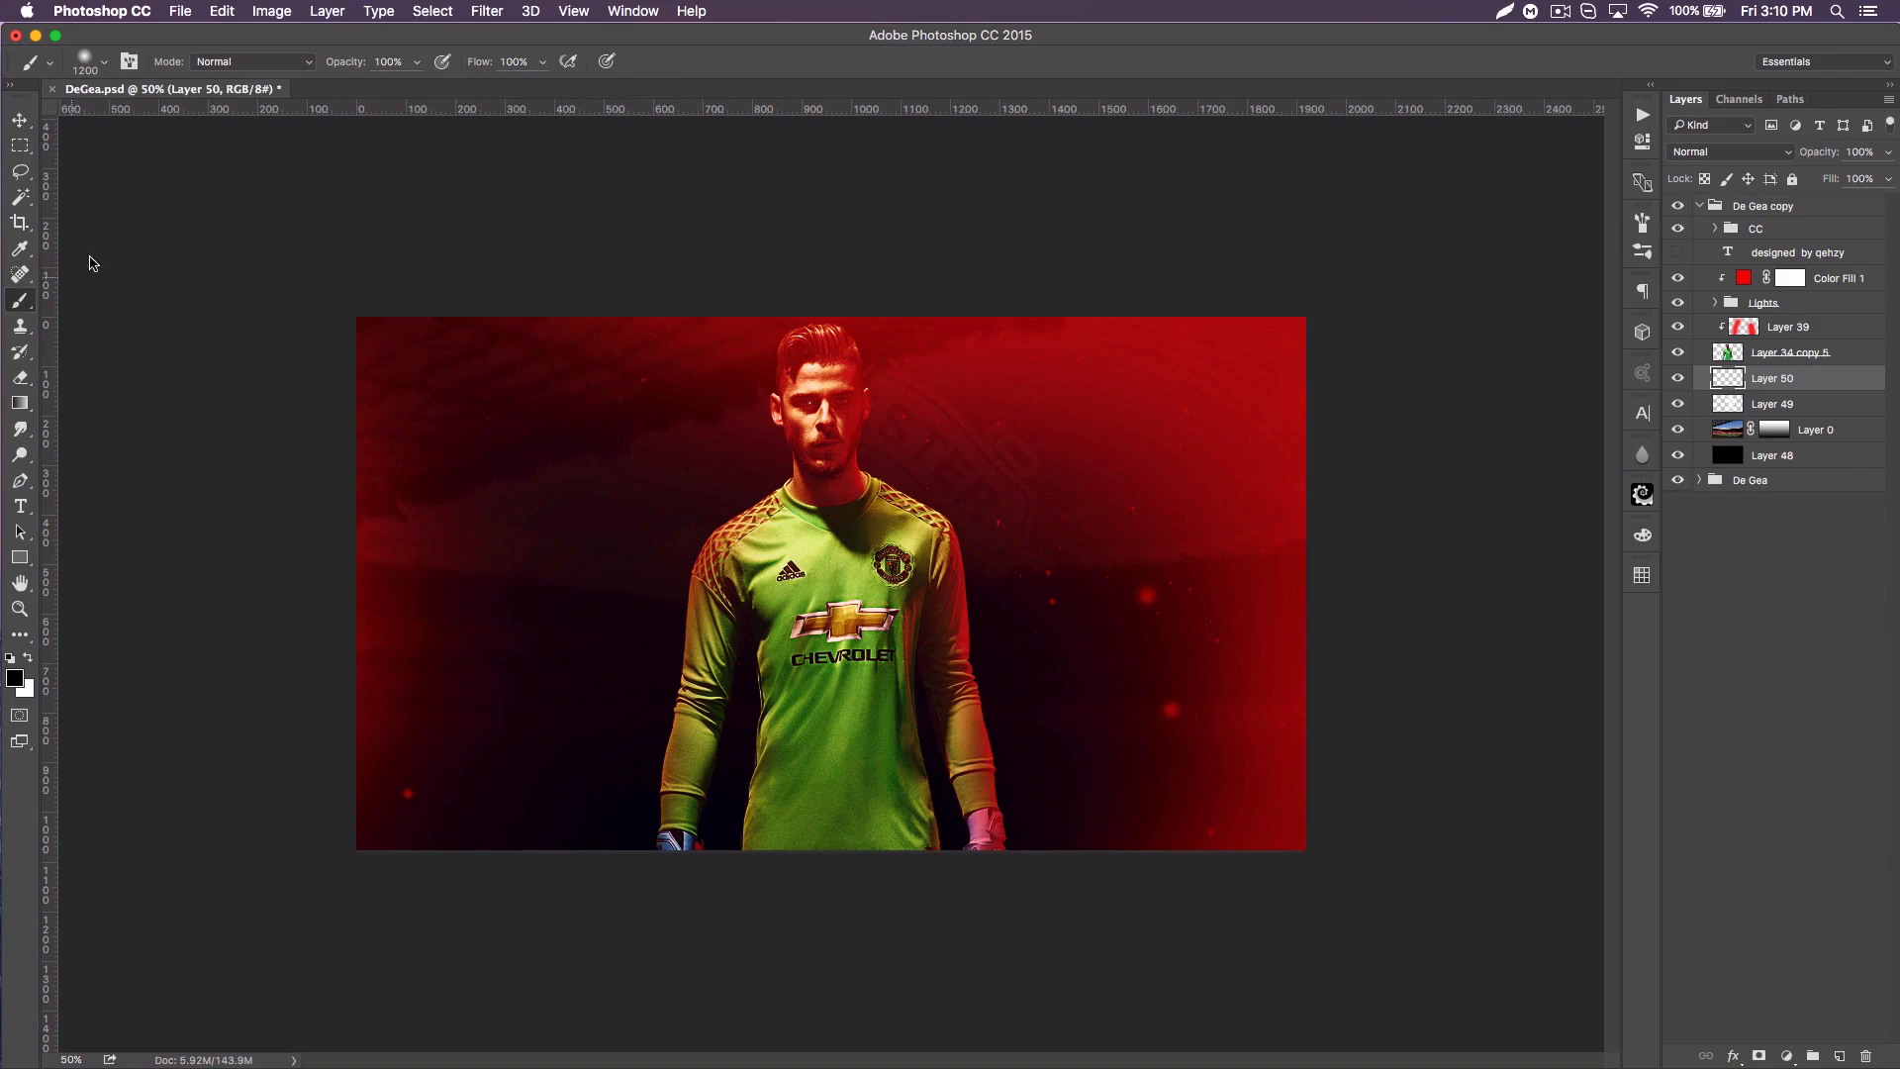
{"action": "left_click", "coordinate": [26, 660]}
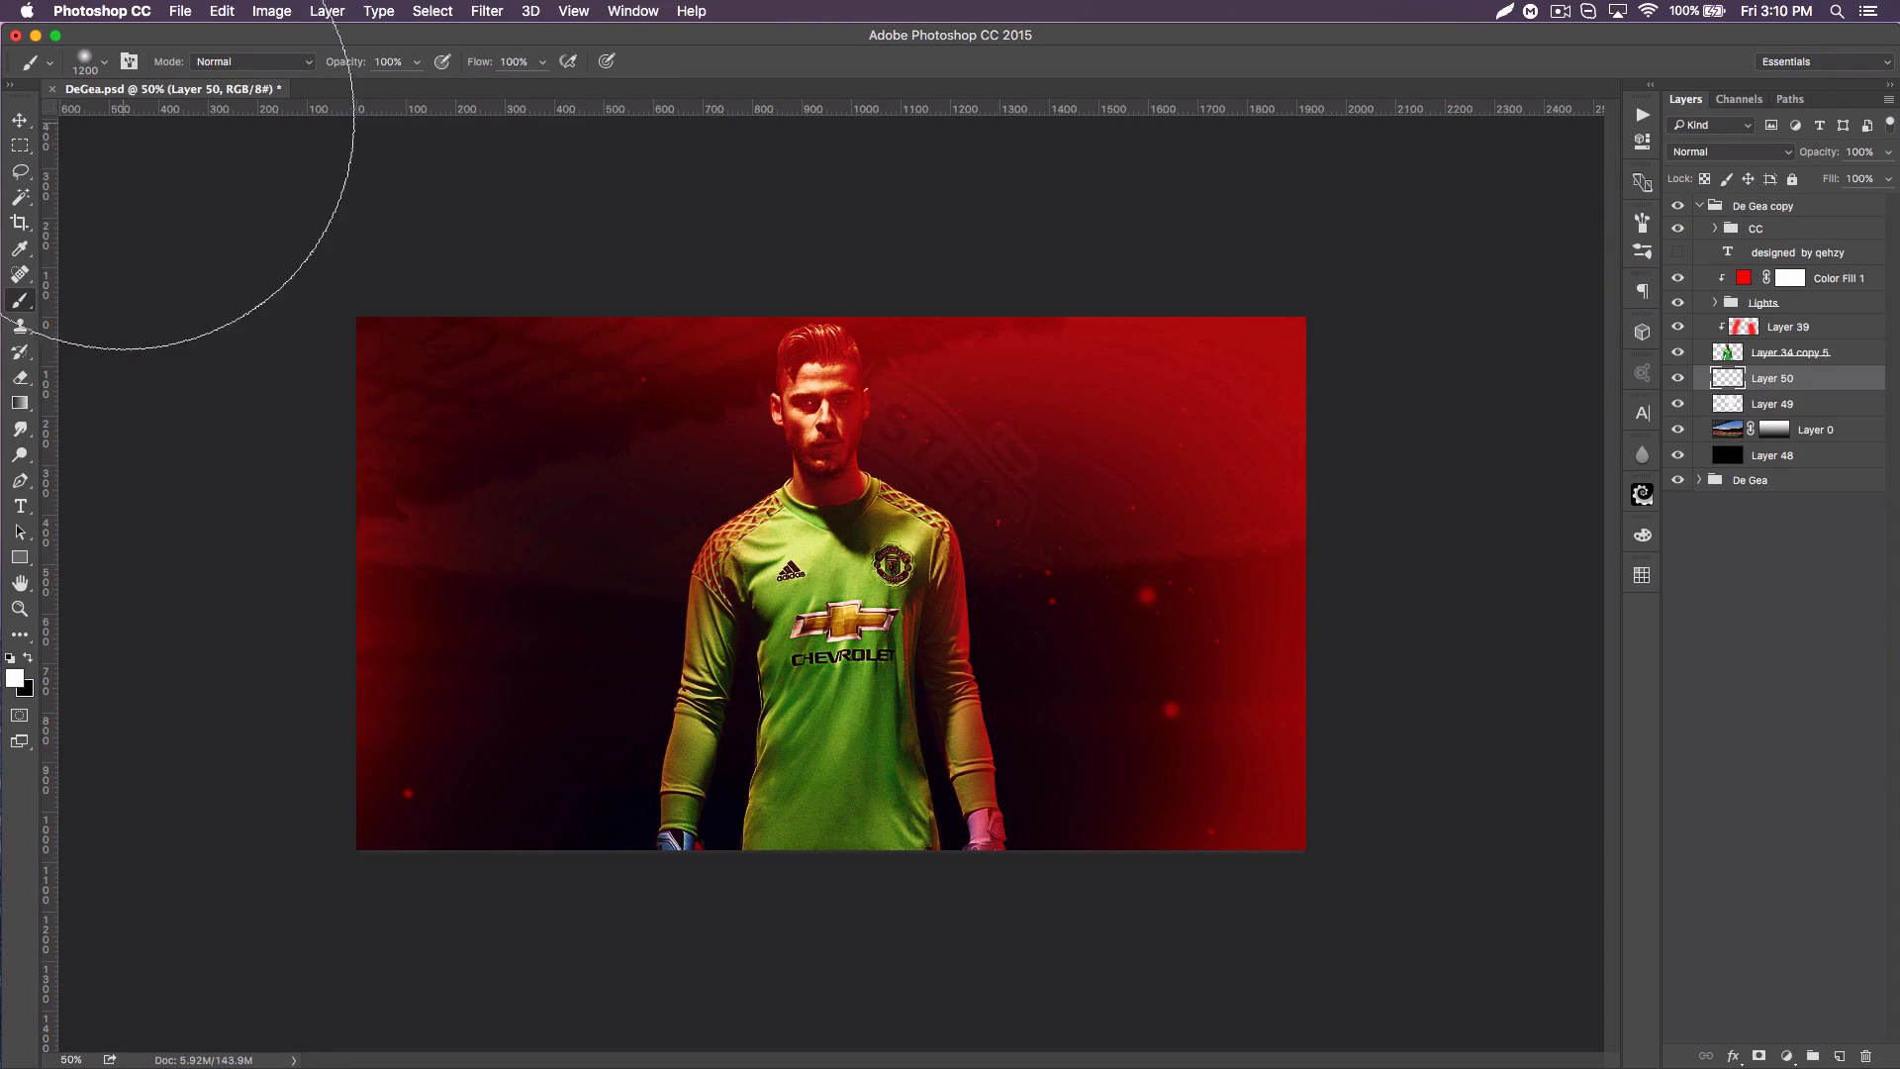
{"action": "left_click", "coordinate": [105, 63]}
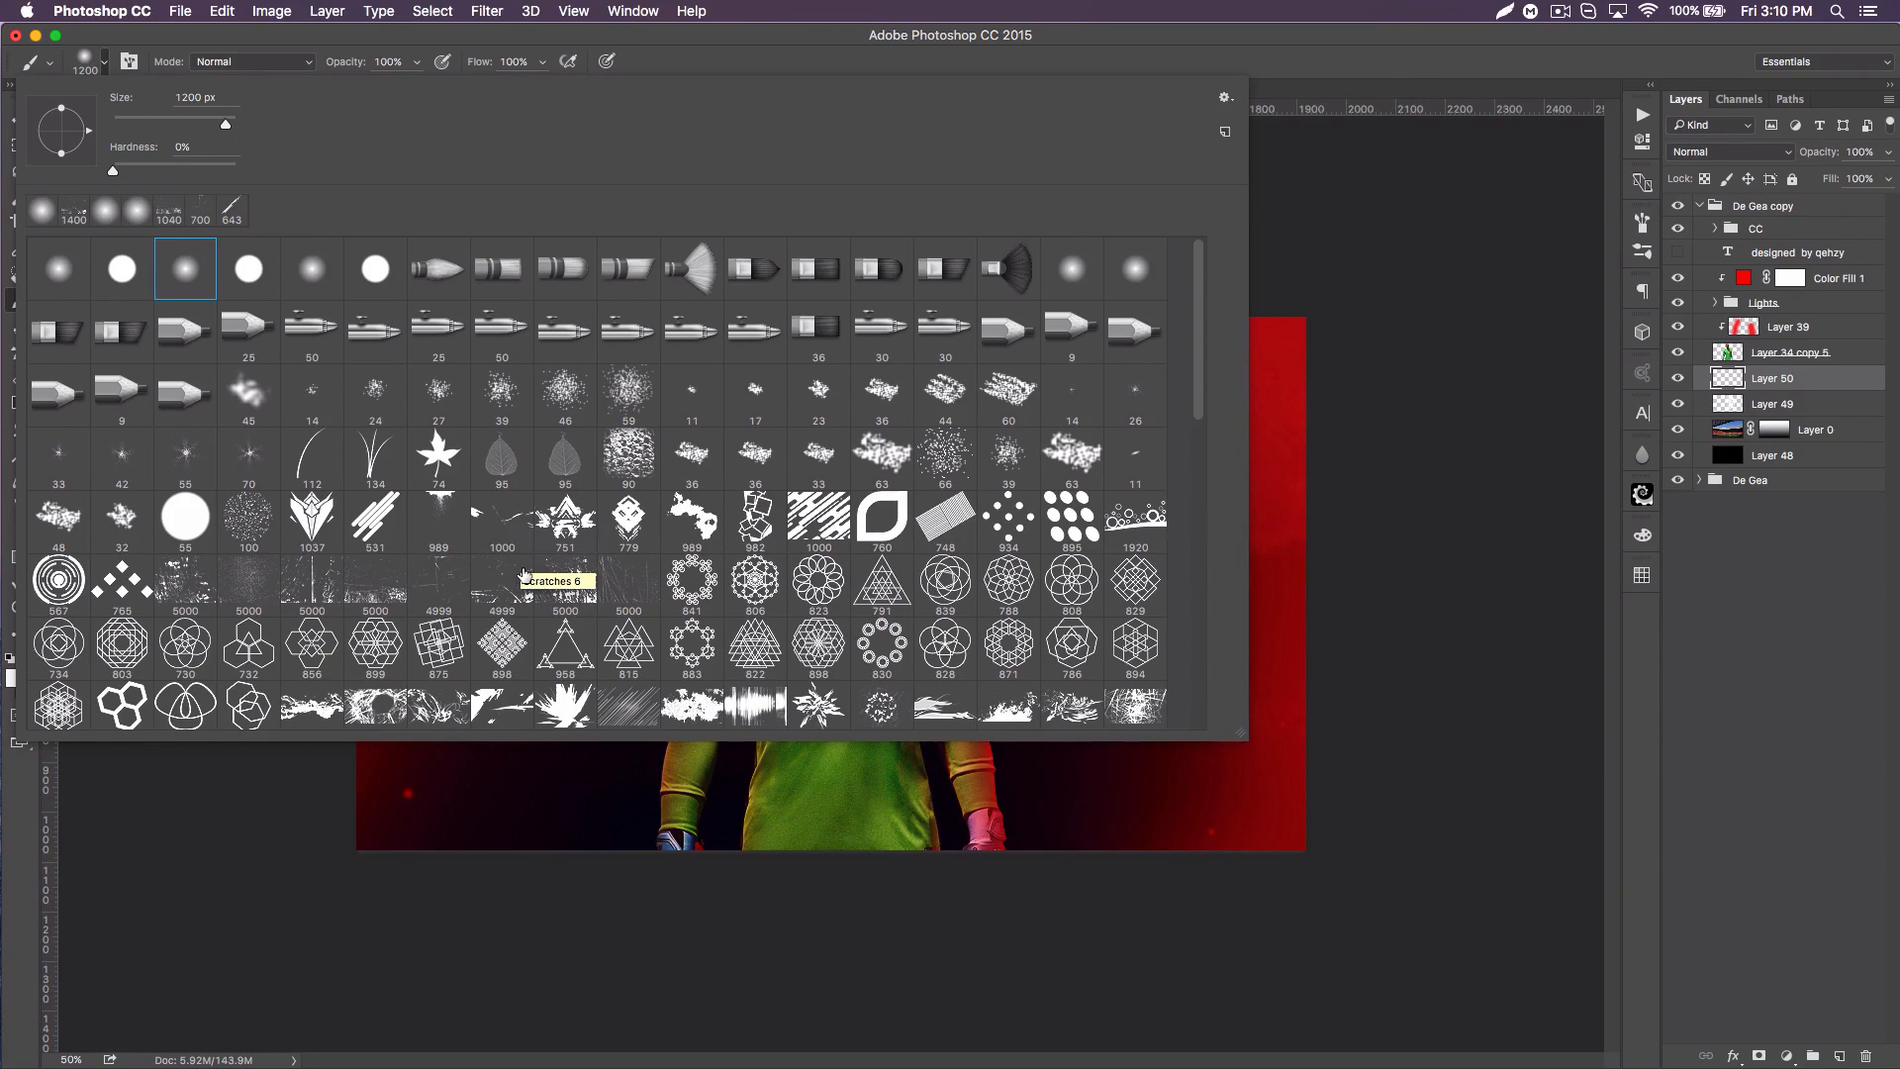
{"action": "left_click", "coordinate": [439, 582]}
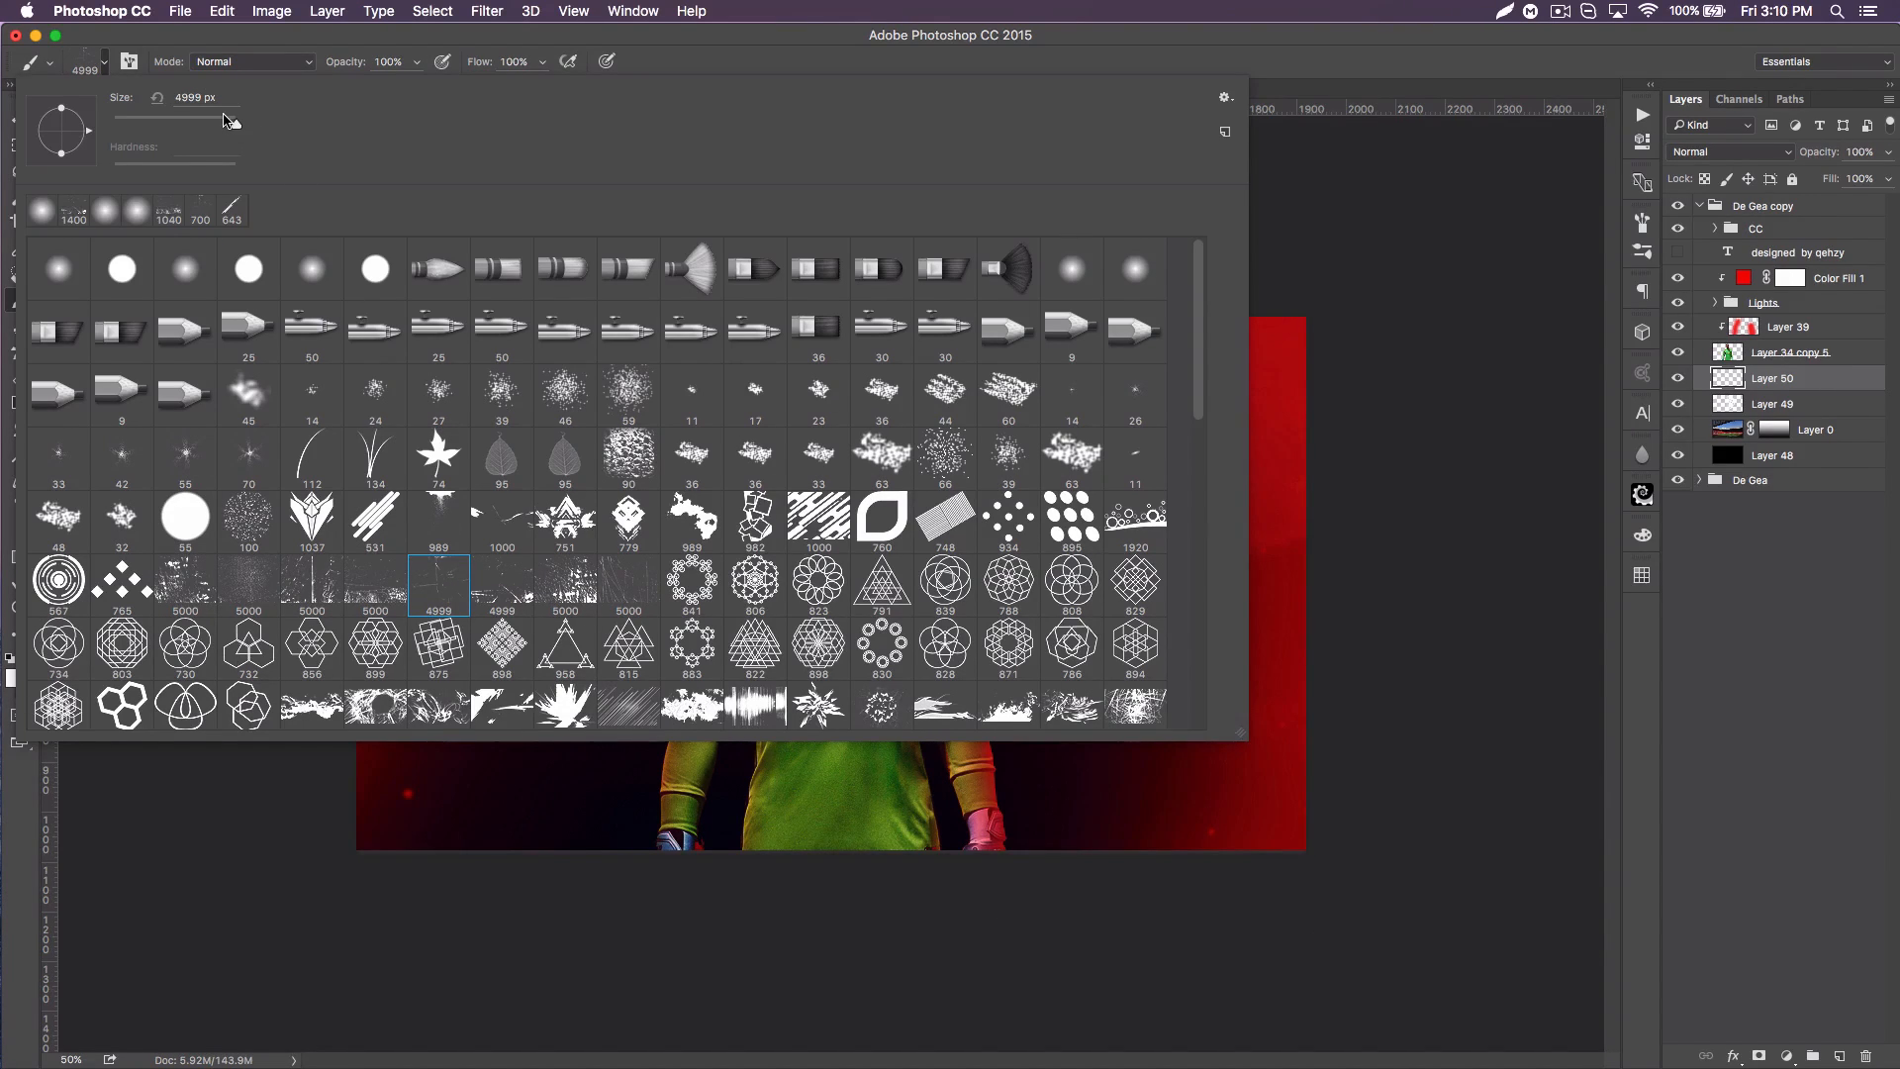
{"action": "left_click_drag", "start_coordinate": [228, 121], "coordinate": [227, 120]}
{"action": "left_click_drag", "start_coordinate": [224, 121], "coordinate": [226, 121]}
{"action": "left_click", "coordinate": [1262, 94]}
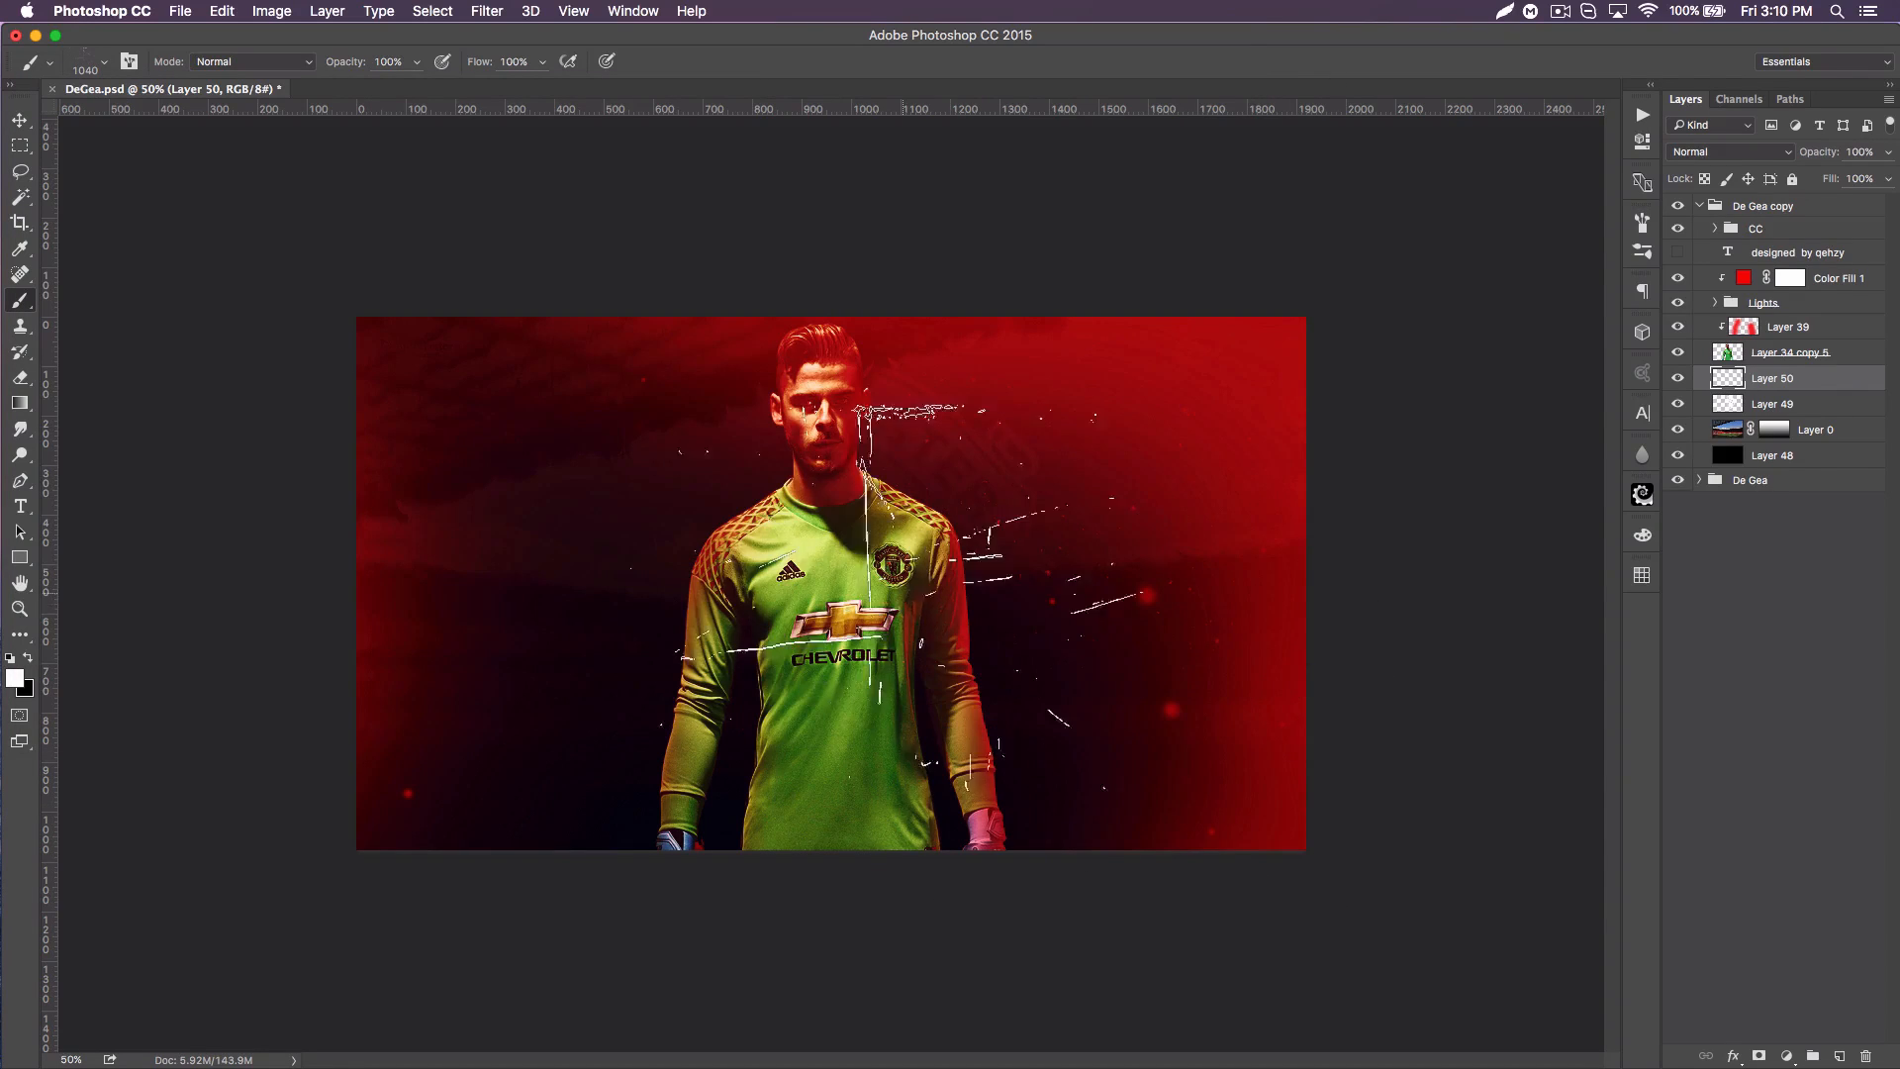
{"action": "left_click", "coordinate": [568, 903]}
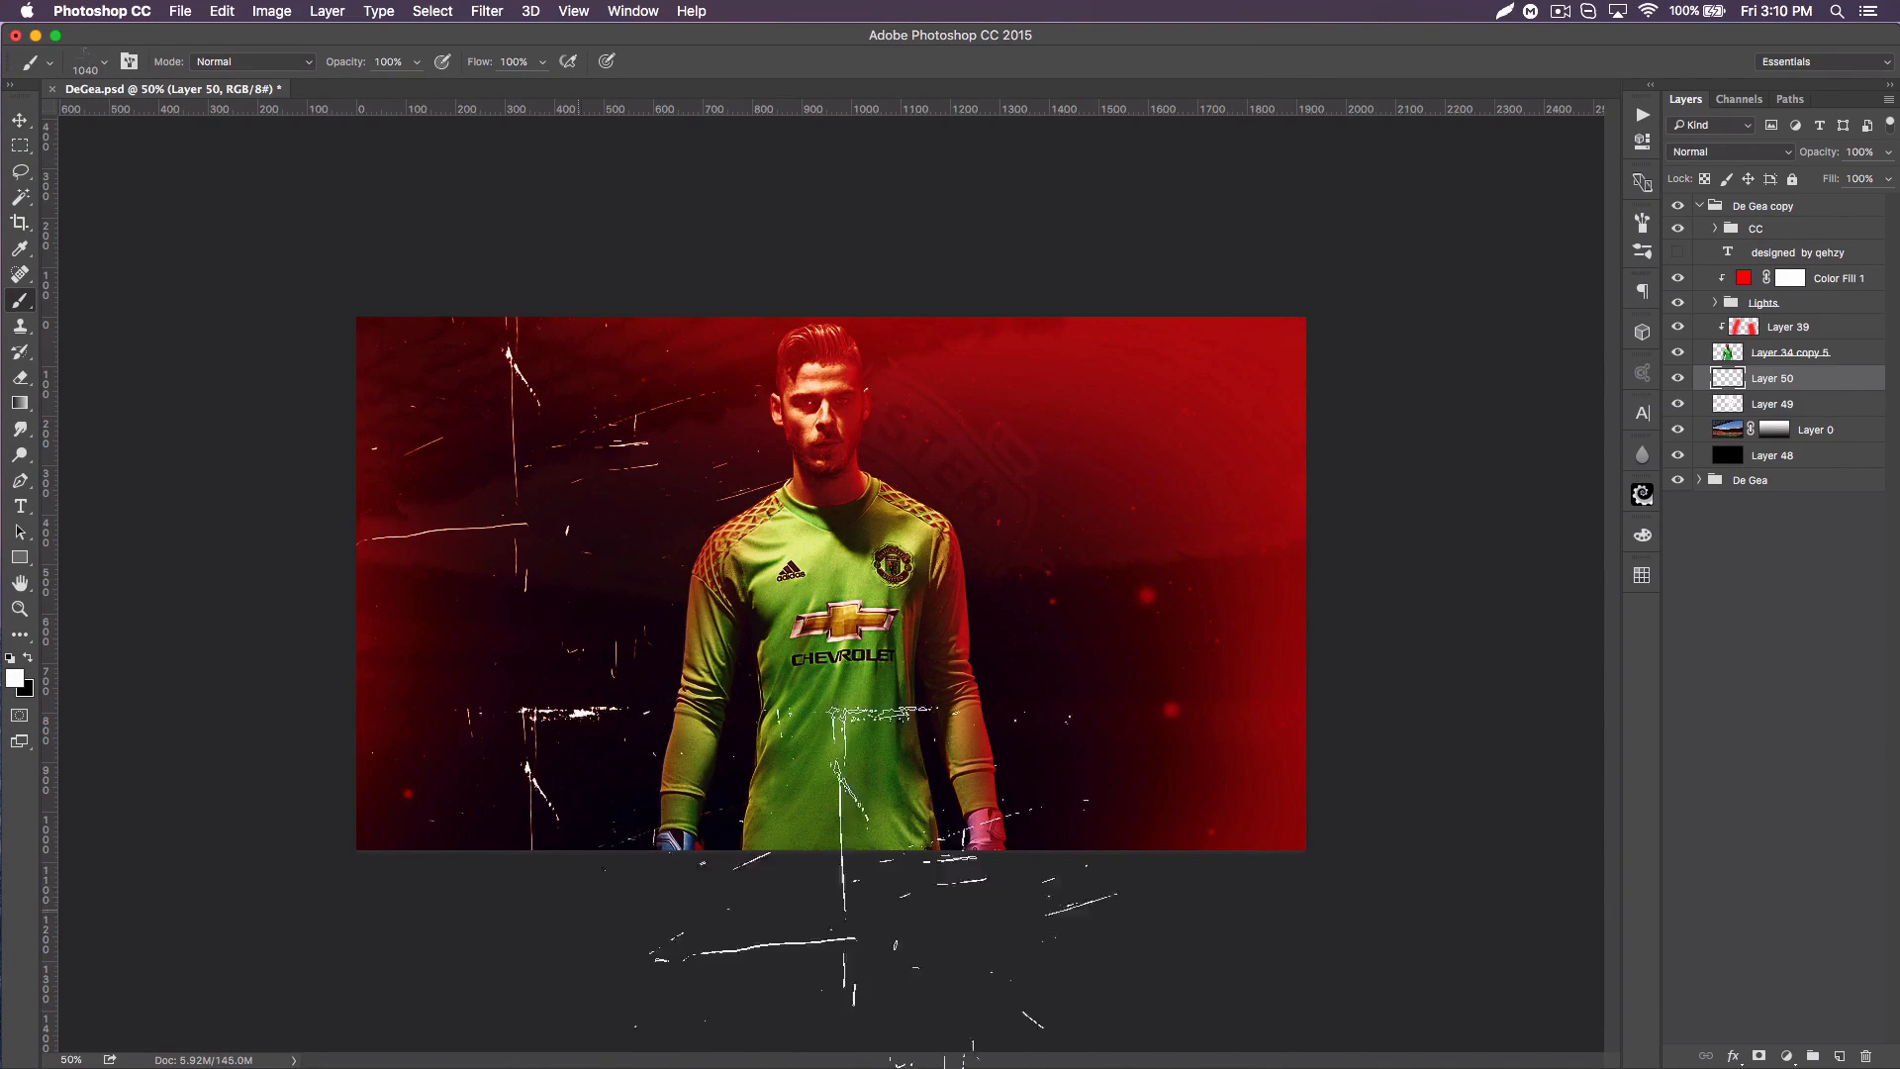
Step: Stamp the same scratches over the poster's right side, then erase the strongest scratches on both sides with a soft 300 px eraser
{"action": "left_click", "coordinate": [1105, 843]}
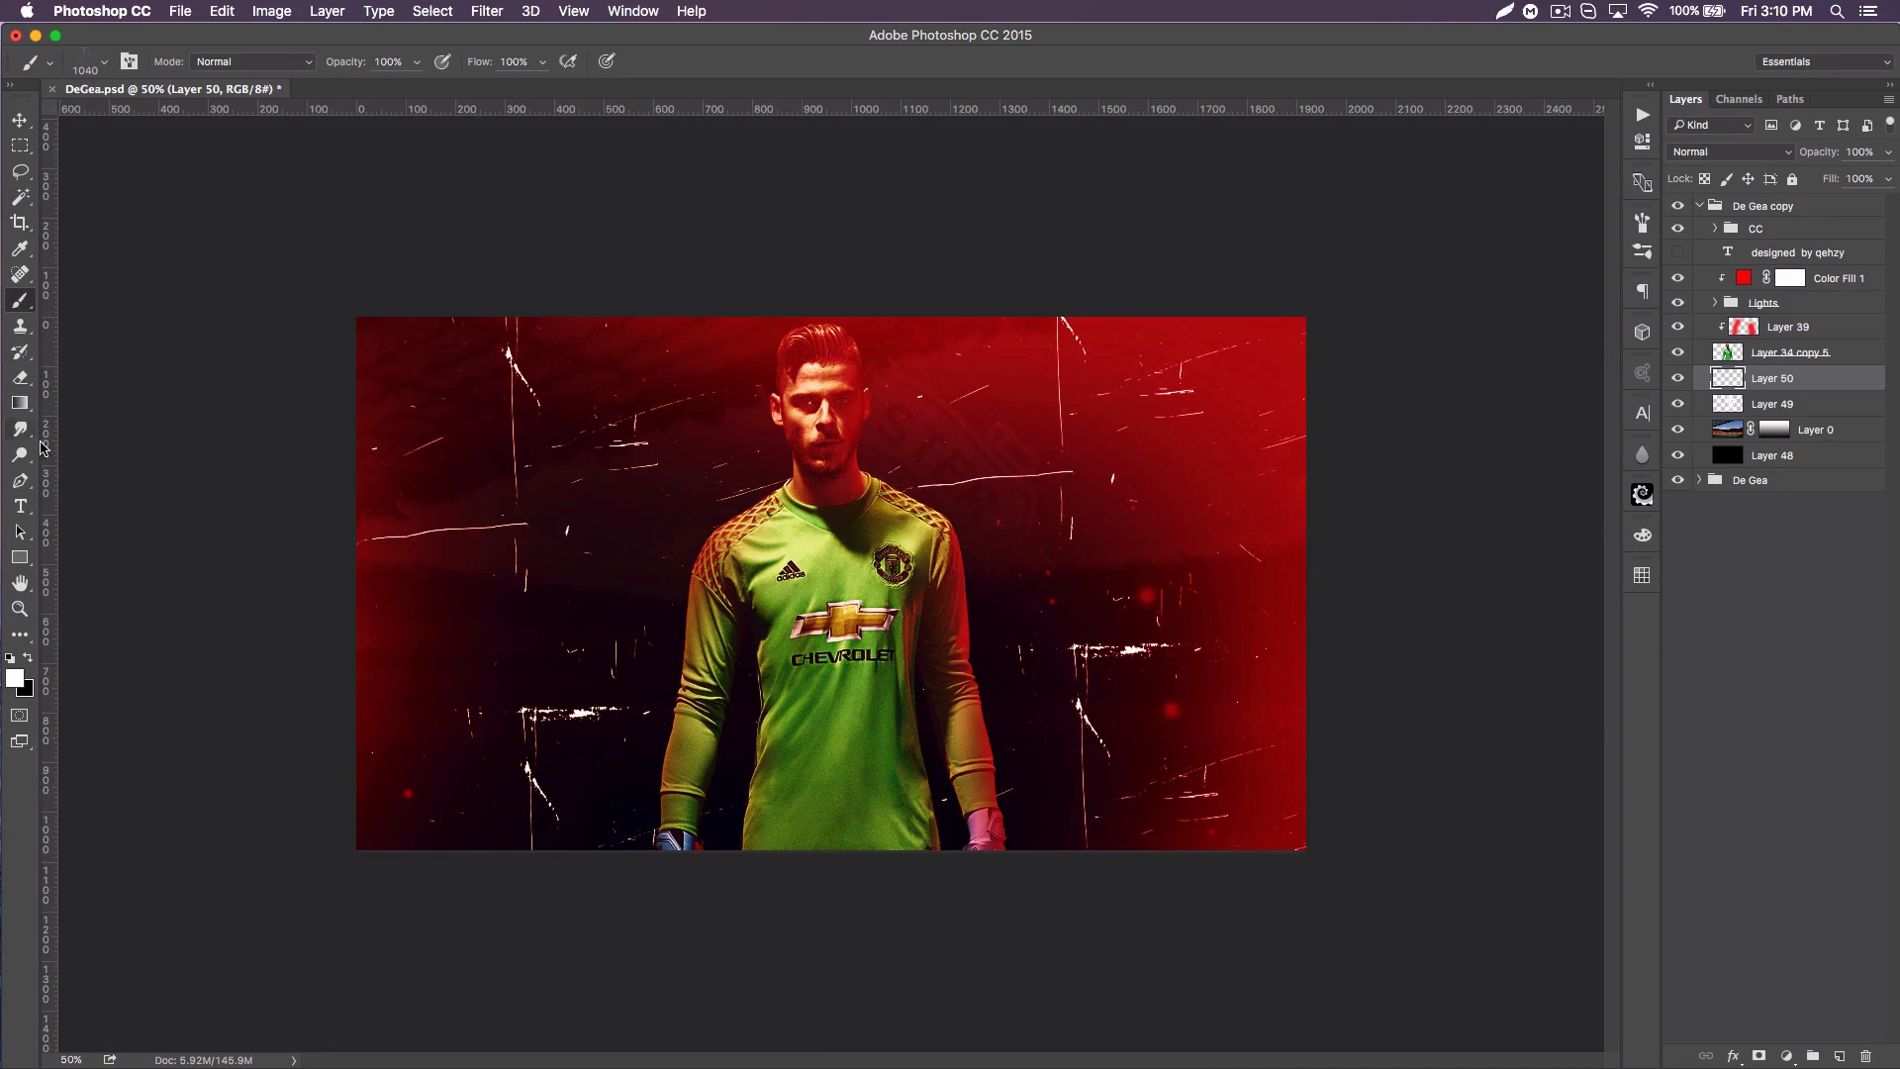
{"action": "left_click", "coordinate": [19, 378]}
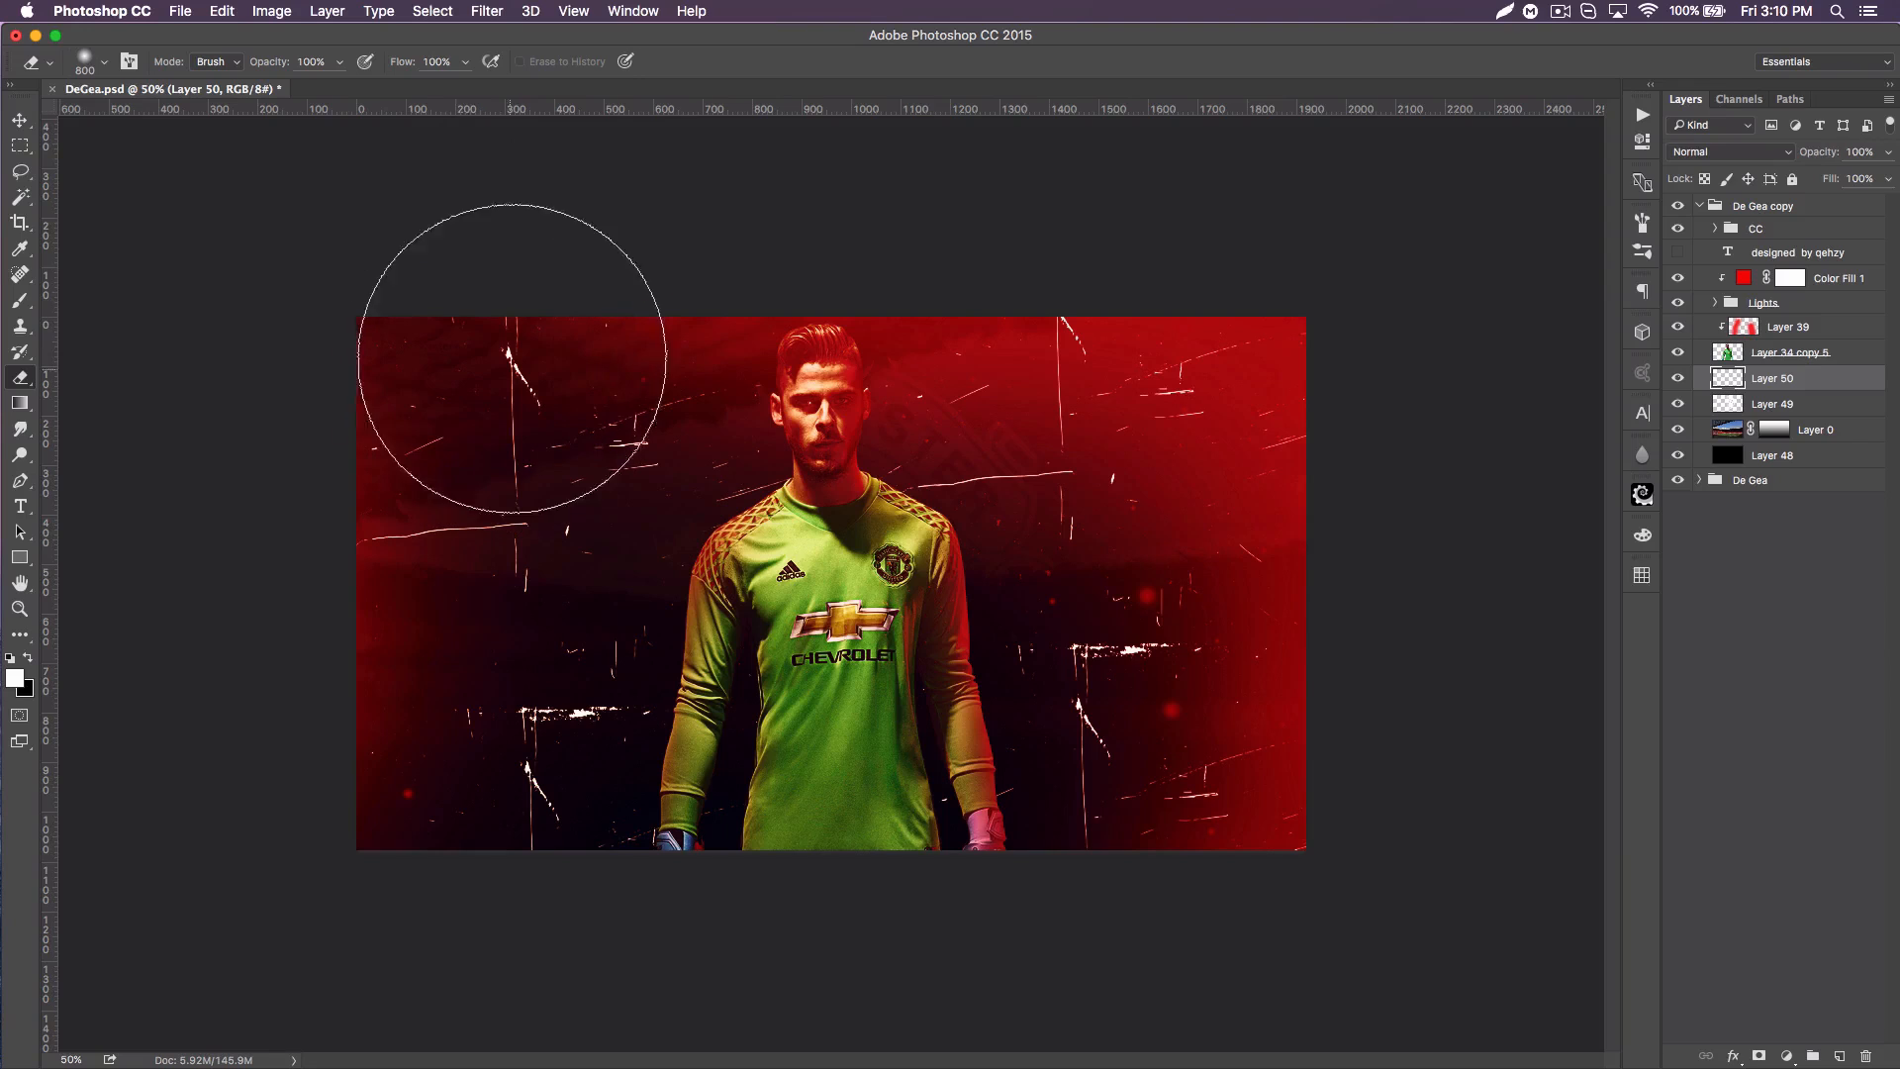
{"action": "key", "text": "bracketleft"}
{"action": "key", "text": "bracketleft"}
{"action": "key", "text": "bracketleft"}
{"action": "key", "text": "bracketleft"}
{"action": "key", "text": "bracketleft"}
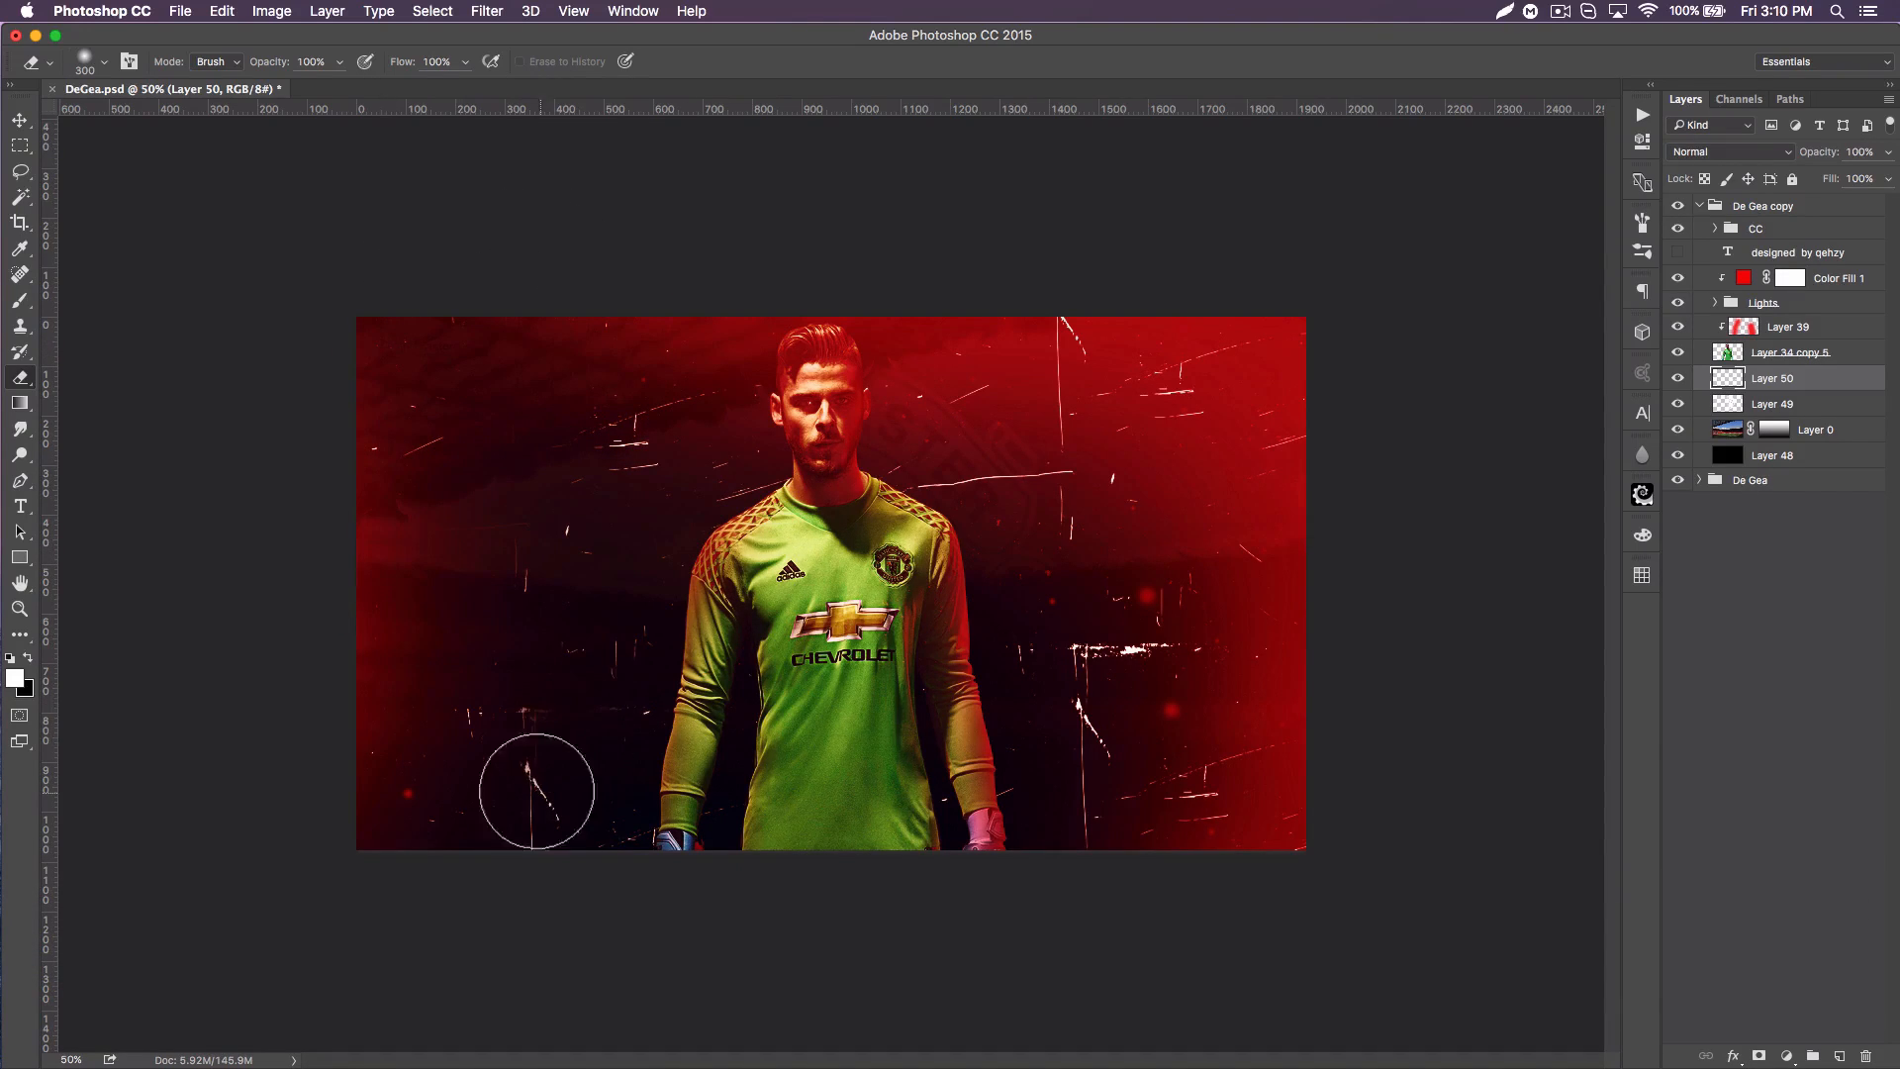
{"action": "mouse_move", "coordinate": [1093, 767]}
{"action": "left_mouse_down"}
{"action": "mouse_move", "coordinate": [1124, 700]}
{"action": "mouse_move", "coordinate": [1102, 835]}
{"action": "mouse_move", "coordinate": [1134, 644]}
{"action": "mouse_move", "coordinate": [989, 437]}
{"action": "mouse_move", "coordinate": [1078, 306]}
{"action": "mouse_move", "coordinate": [1149, 437]}
{"action": "mouse_move", "coordinate": [1145, 831]}
{"action": "mouse_move", "coordinate": [1248, 776]}
{"action": "left_mouse_up"}
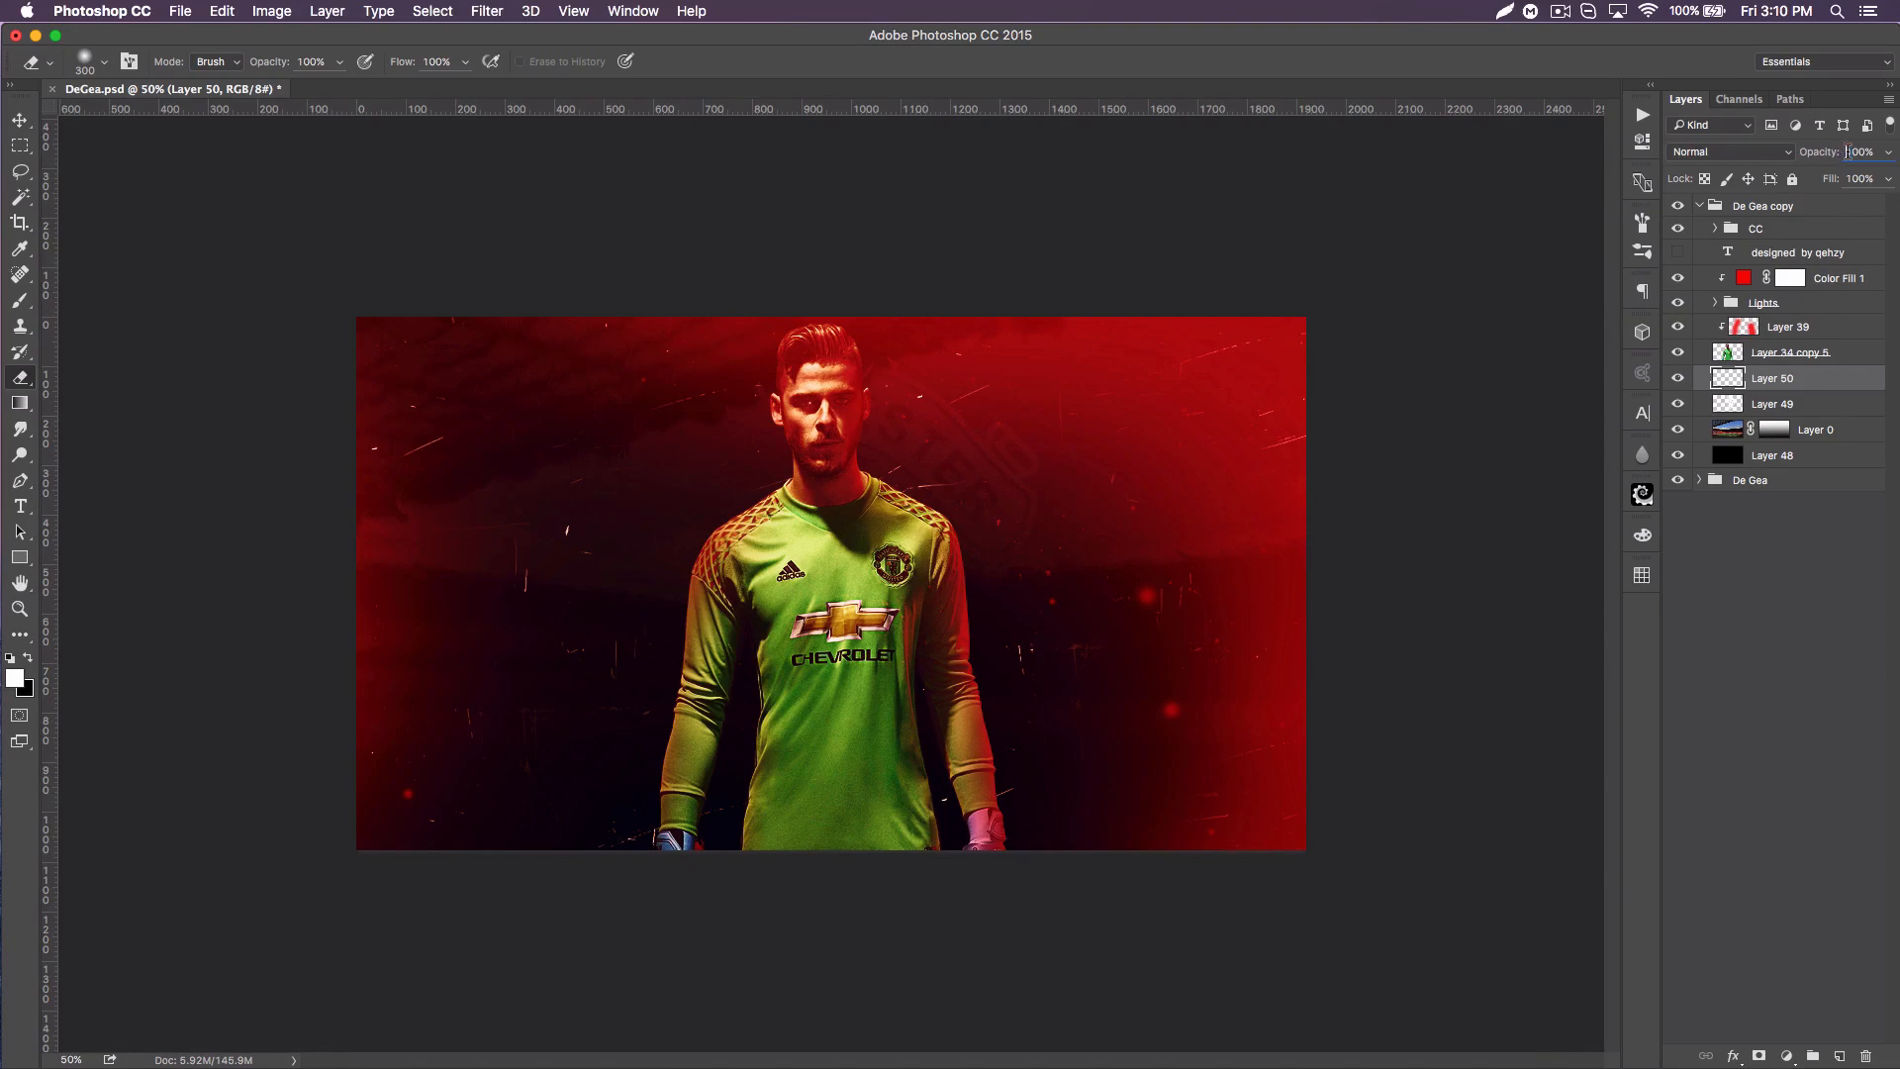
Step: Set the scratch layer's opacity to 16%
{"action": "type", "text": "16"}
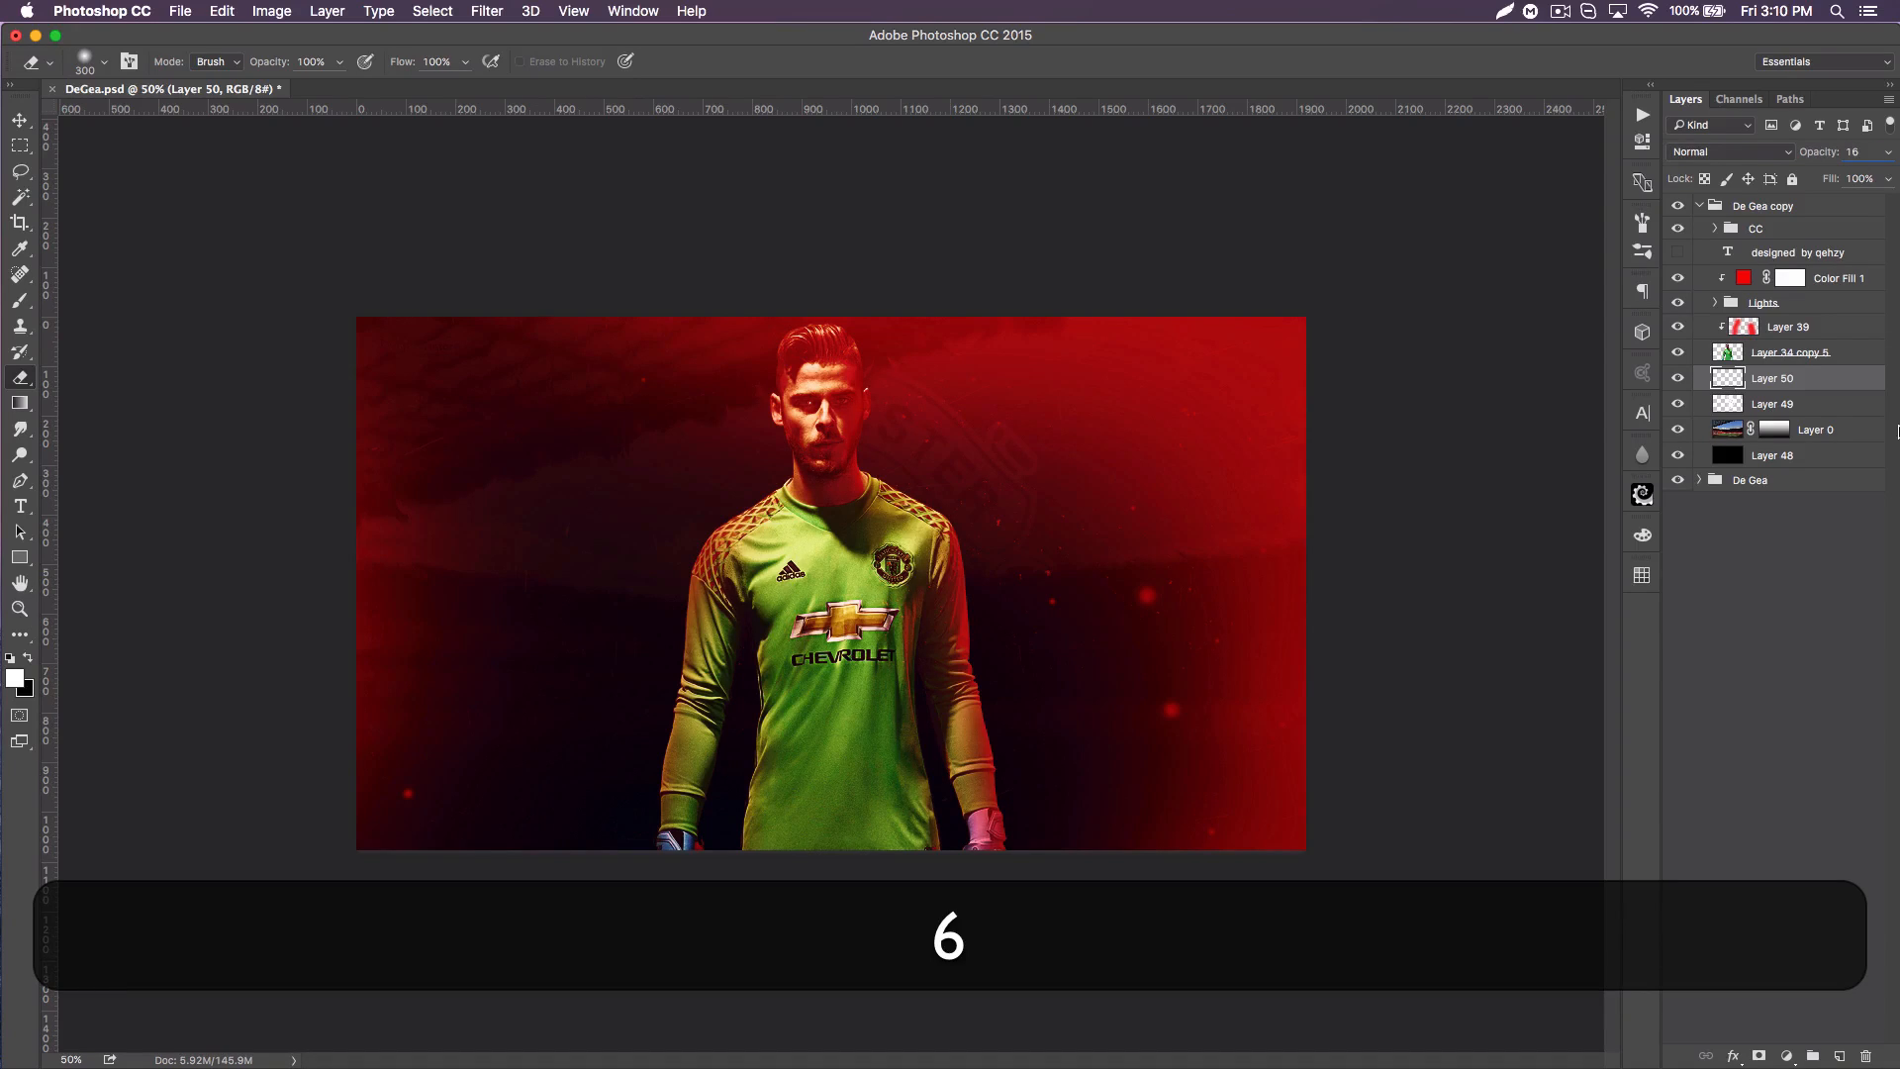
{"action": "key", "text": "Return"}
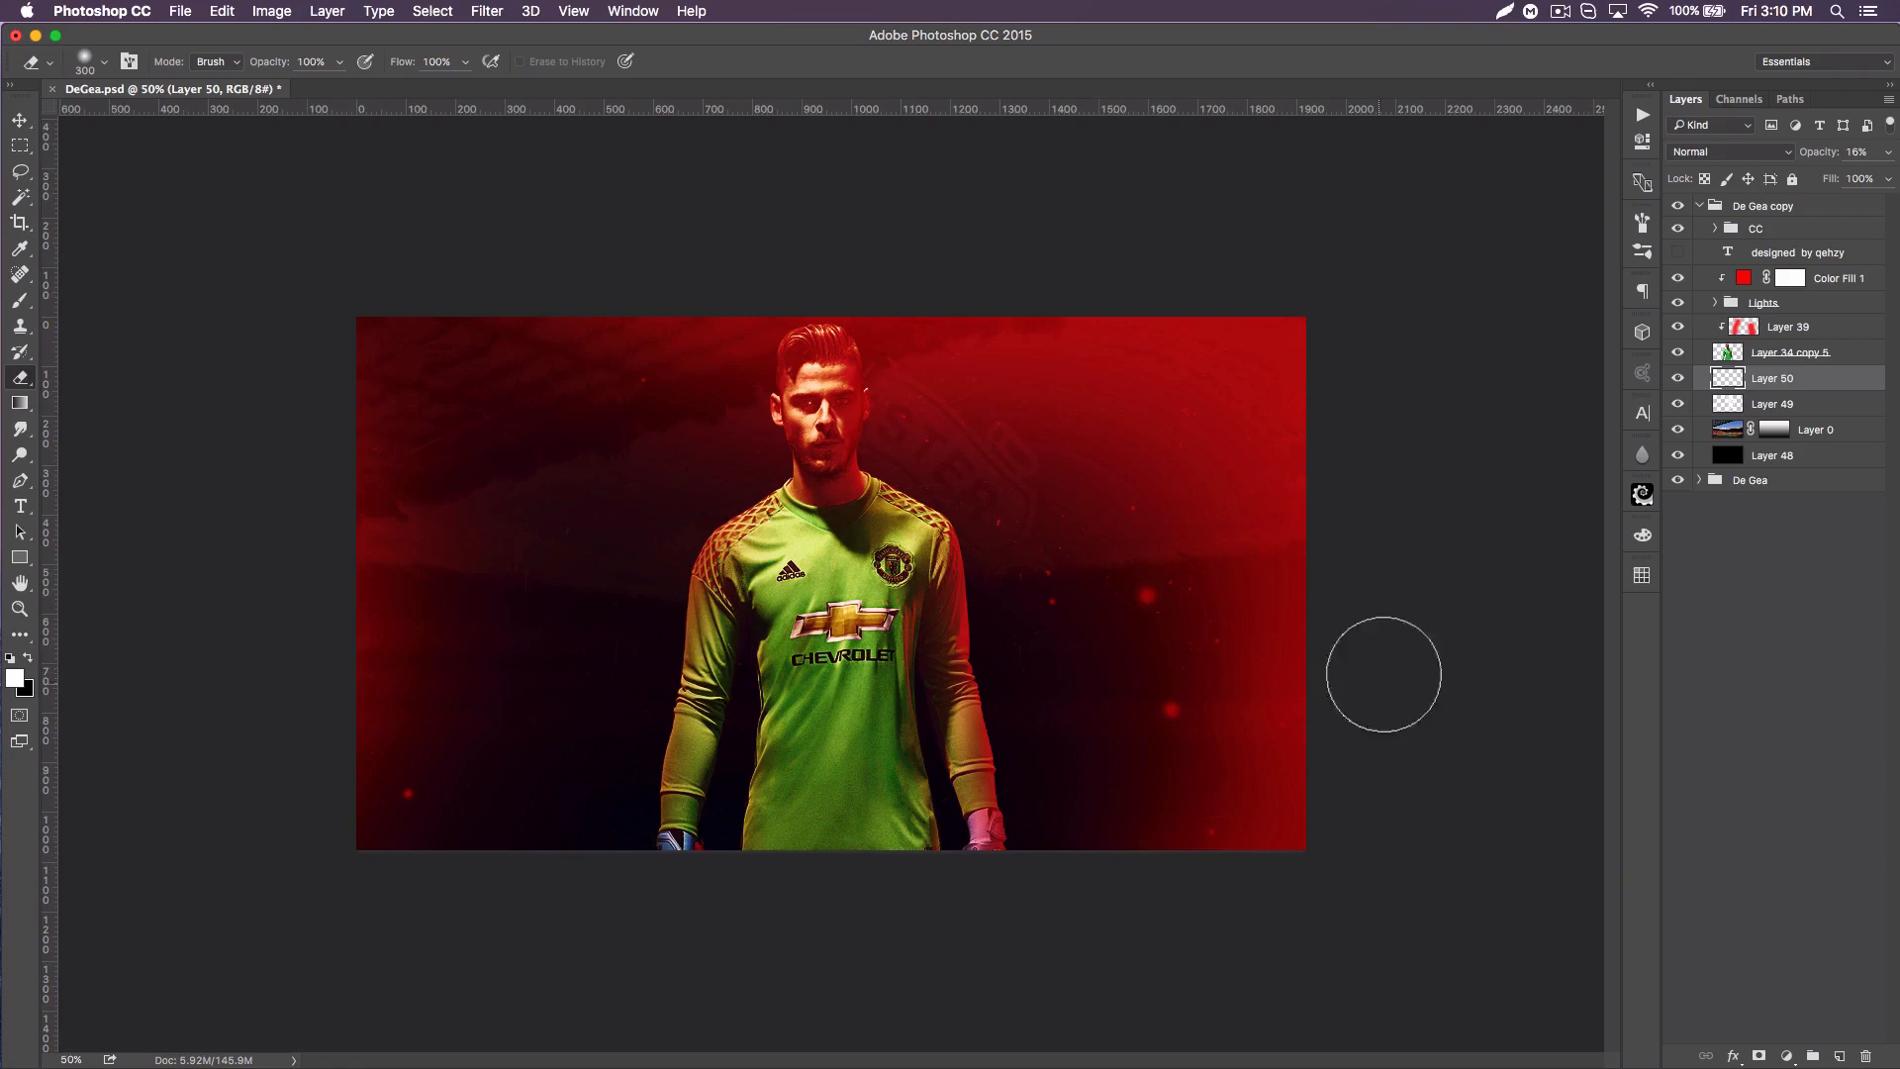
Step: On a new layer above the scratches, stamp the white grunge scratch brush at 1400 px over the poster's right and left sides
{"action": "left_click", "coordinate": [1843, 1057]}
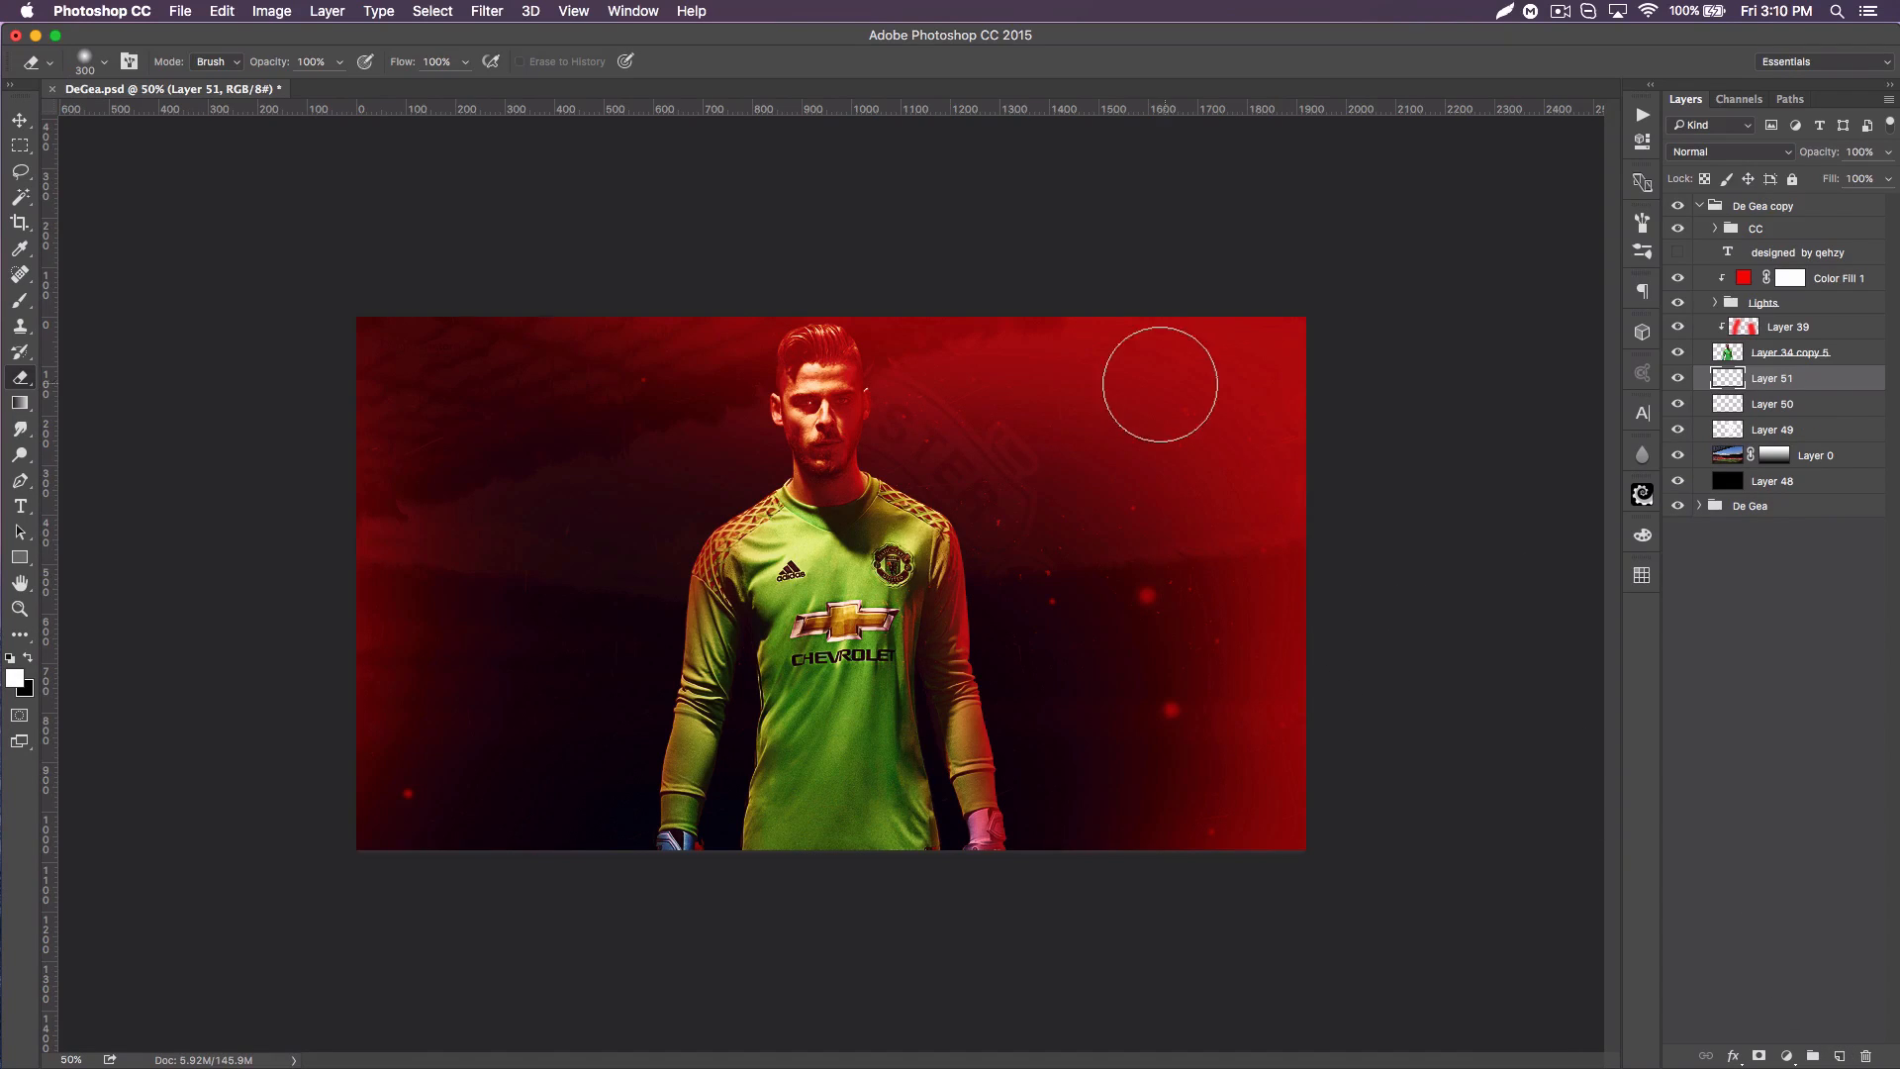
{"action": "left_click", "coordinate": [20, 300]}
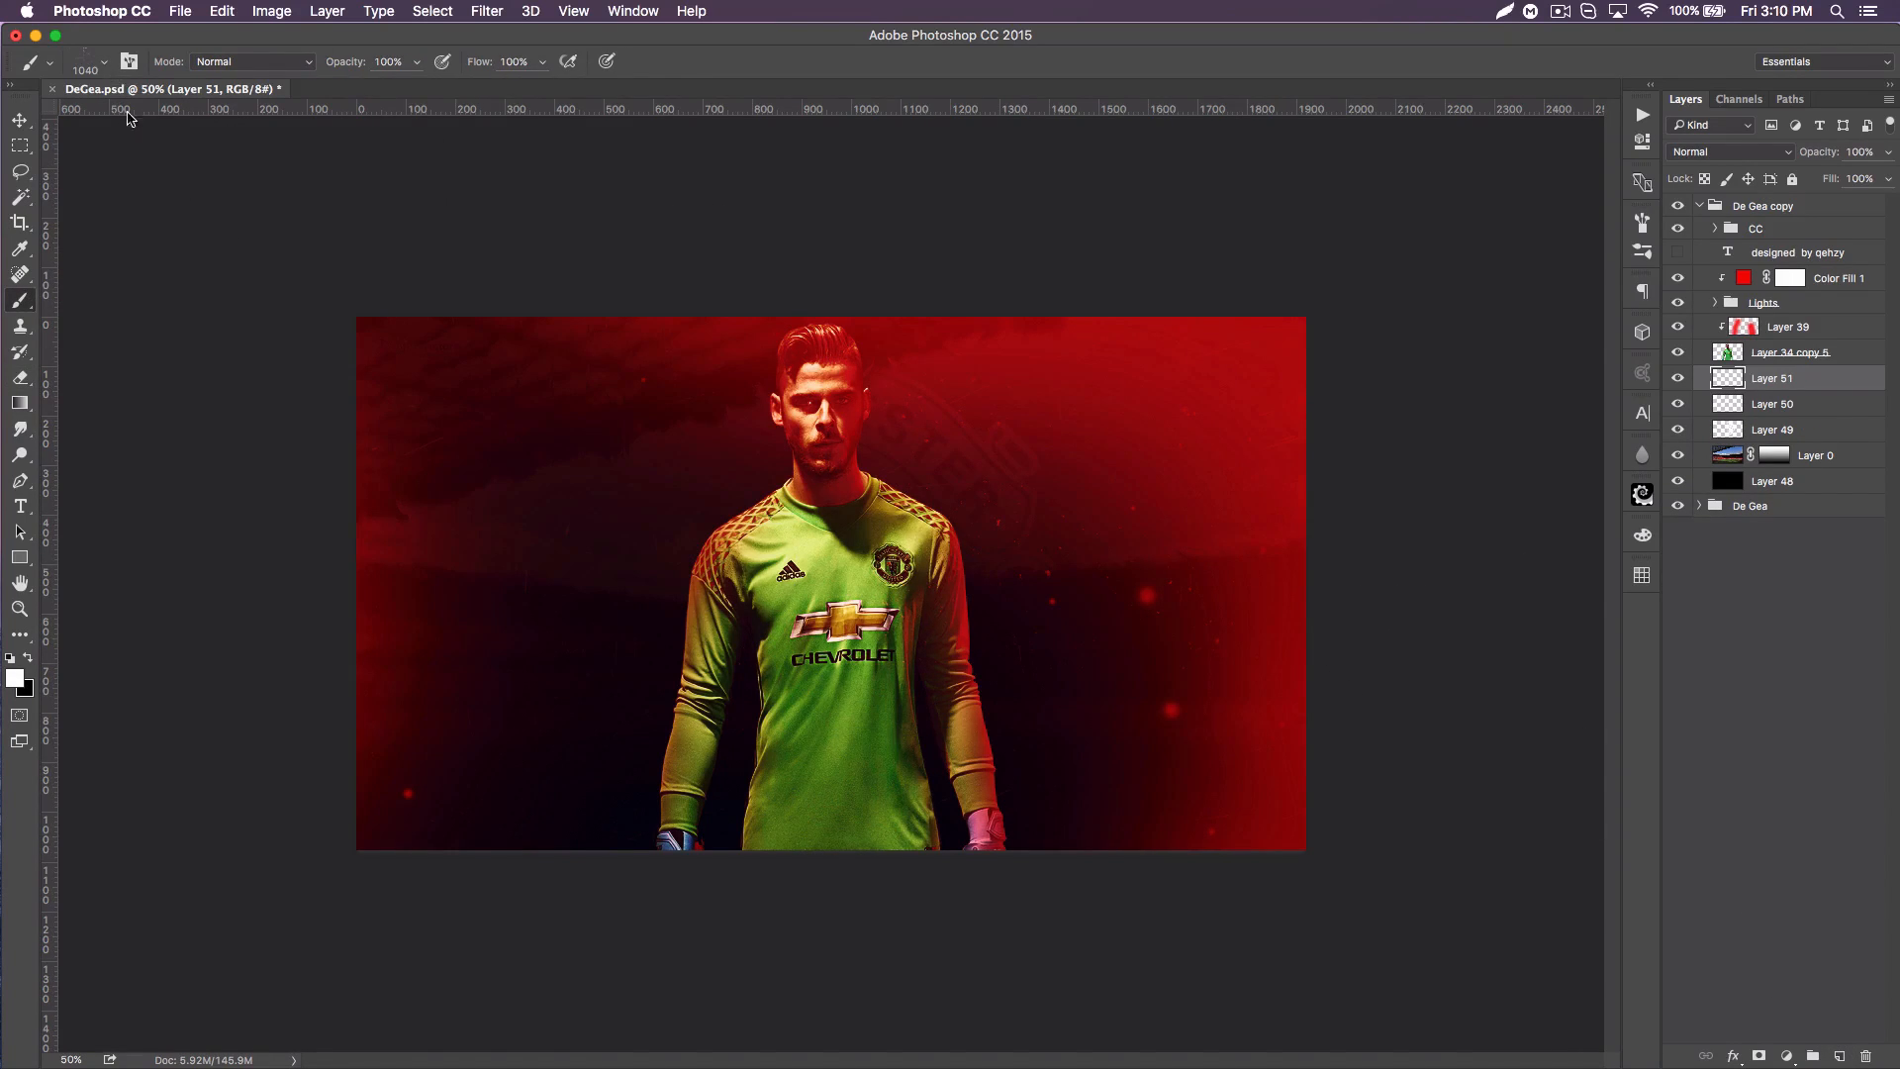
{"action": "right_click", "coordinate": [127, 118]}
{"action": "left_click", "coordinate": [505, 587]}
{"action": "left_click_drag", "start_coordinate": [238, 127], "coordinate": [227, 121]}
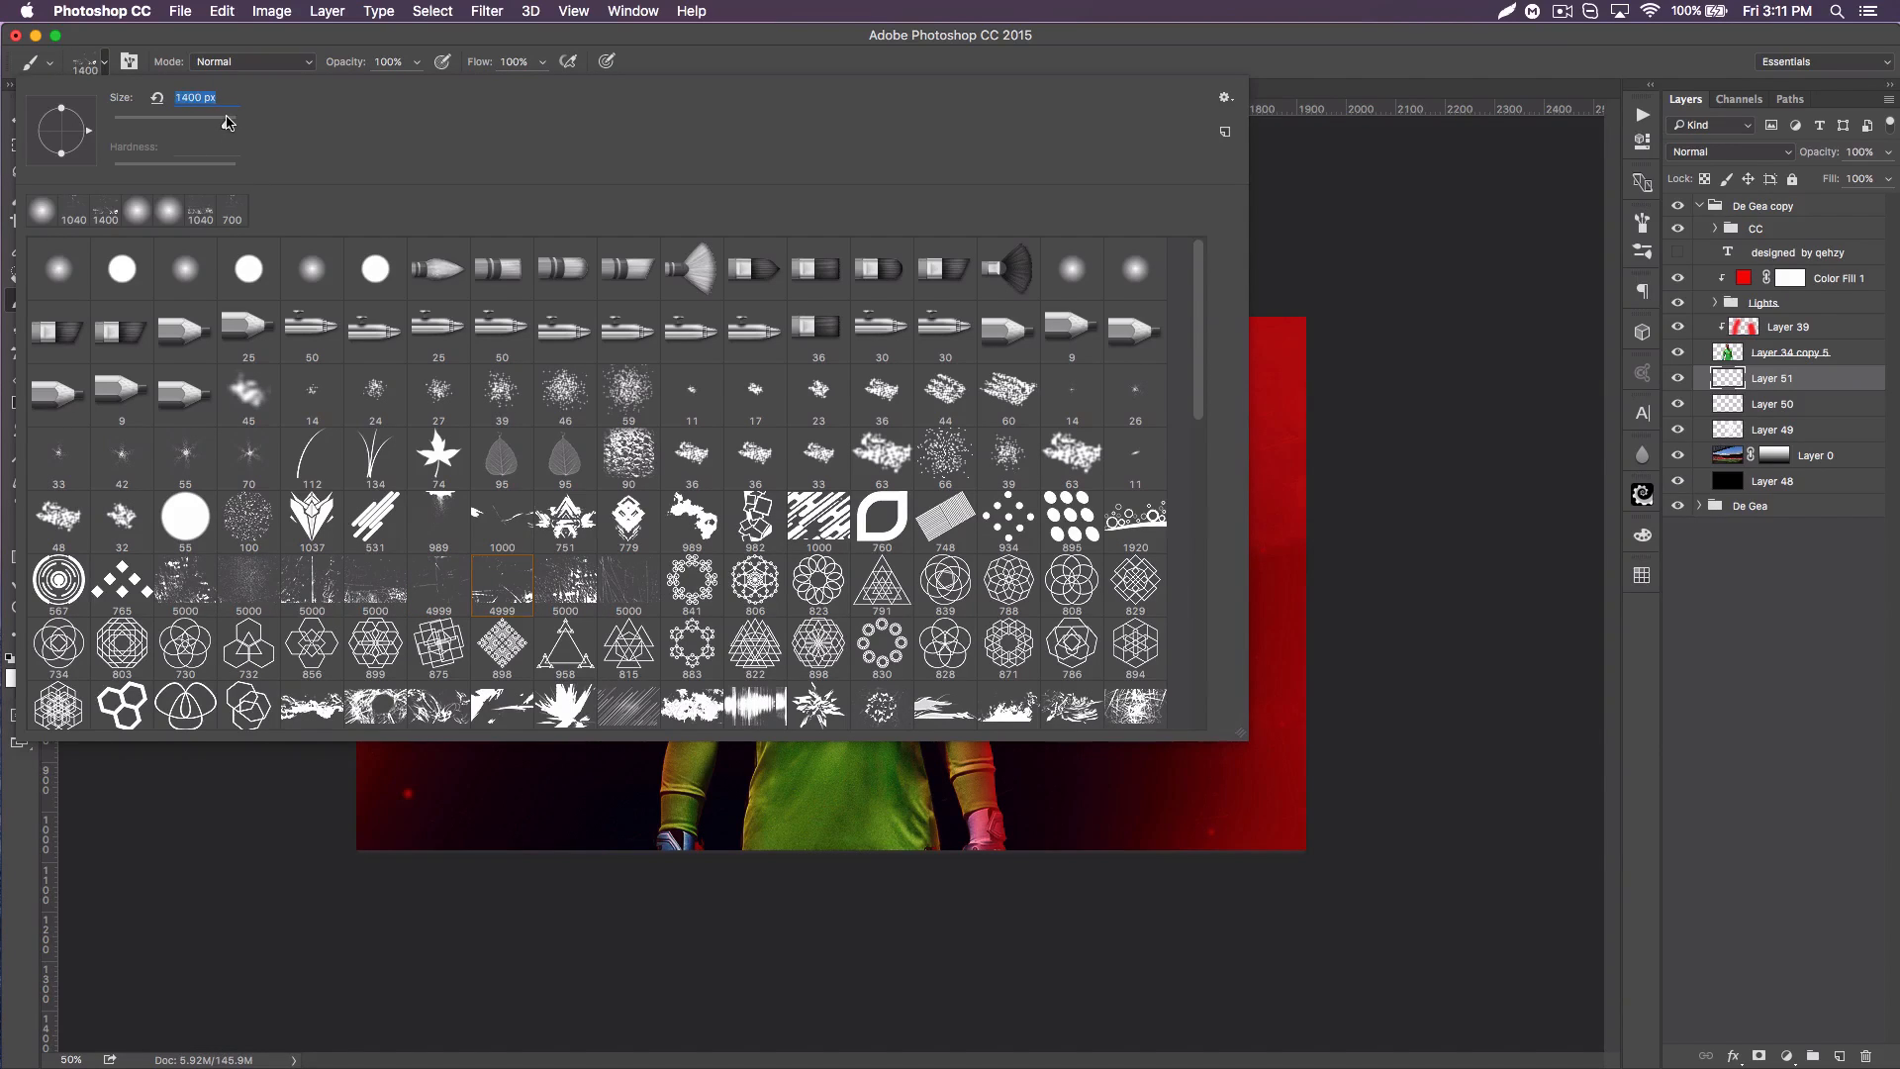
{"action": "left_click", "coordinate": [1386, 108]}
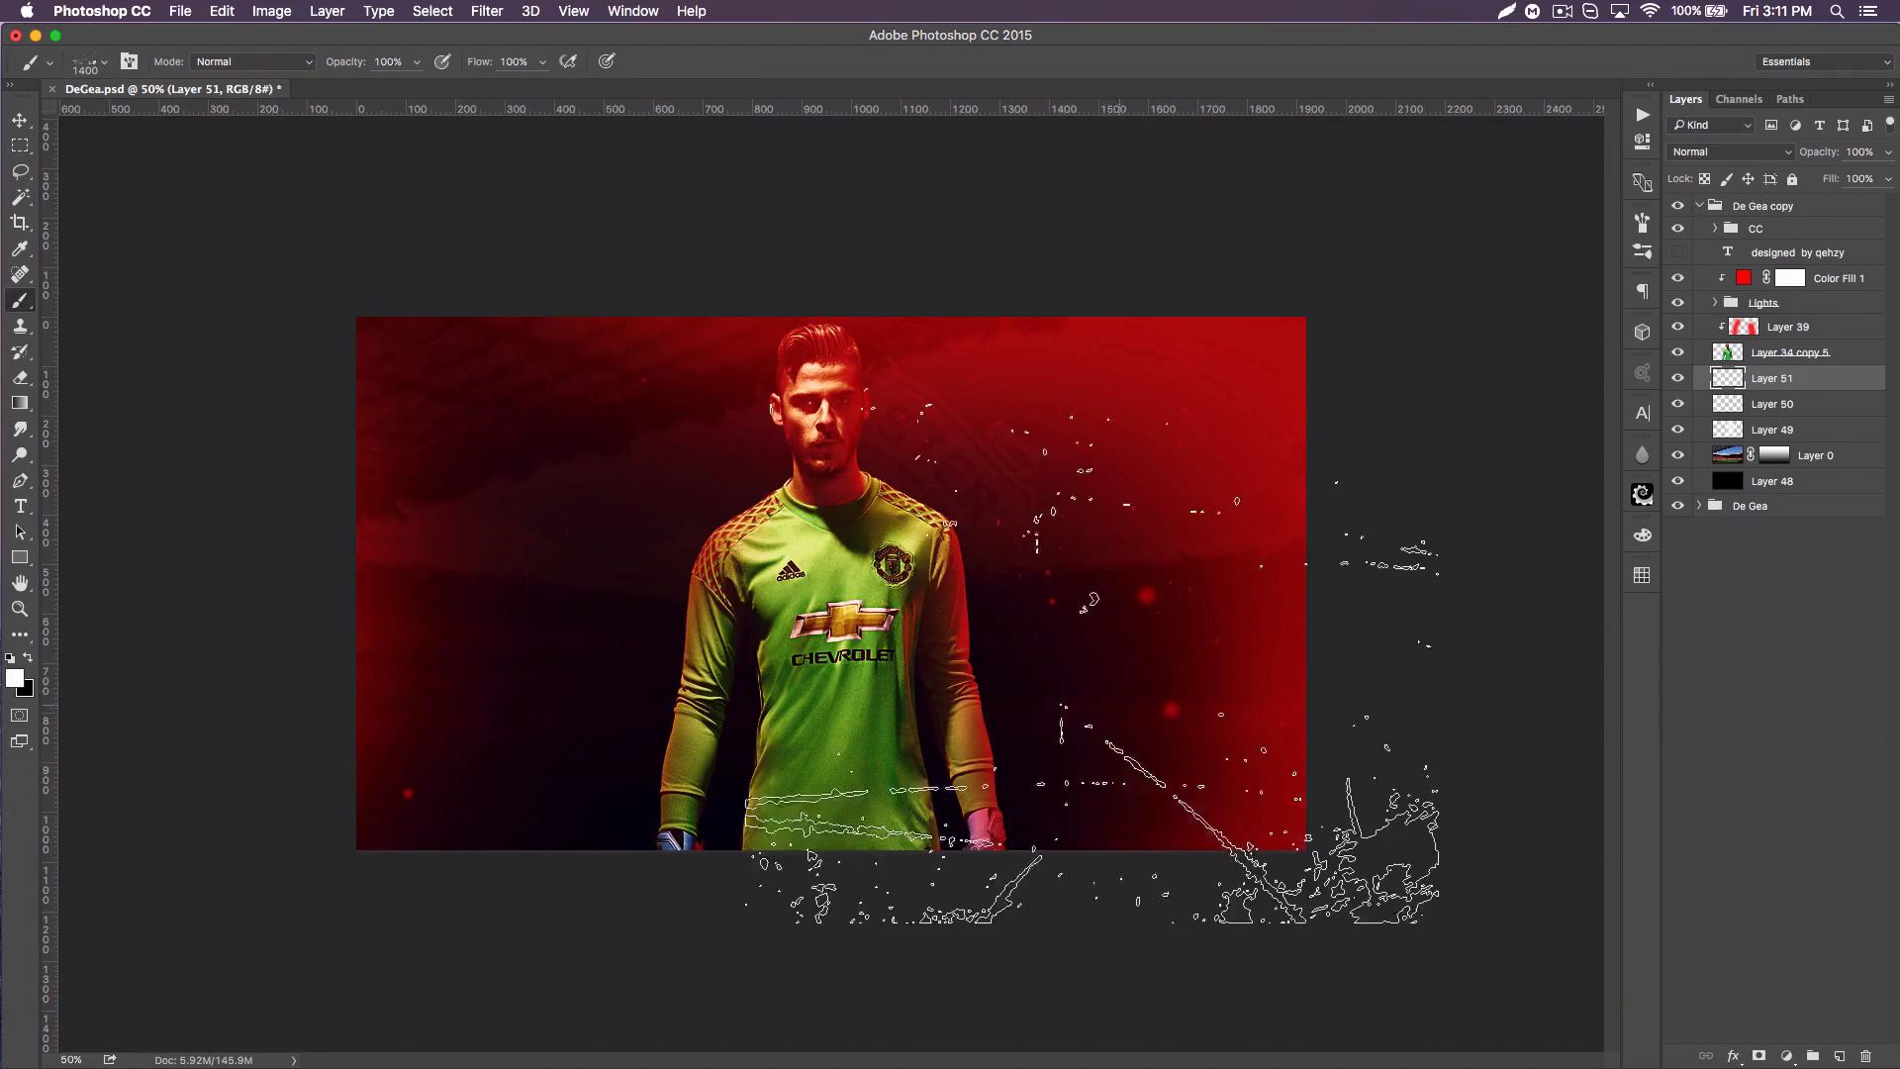
{"action": "left_click", "coordinate": [1303, 646]}
{"action": "left_click", "coordinate": [416, 732]}
Step: Erase the heaviest grunge marks along the lower part of the poster with the 300 px eraser and set the layer's opacity to 16%
{"action": "key", "text": "e"}
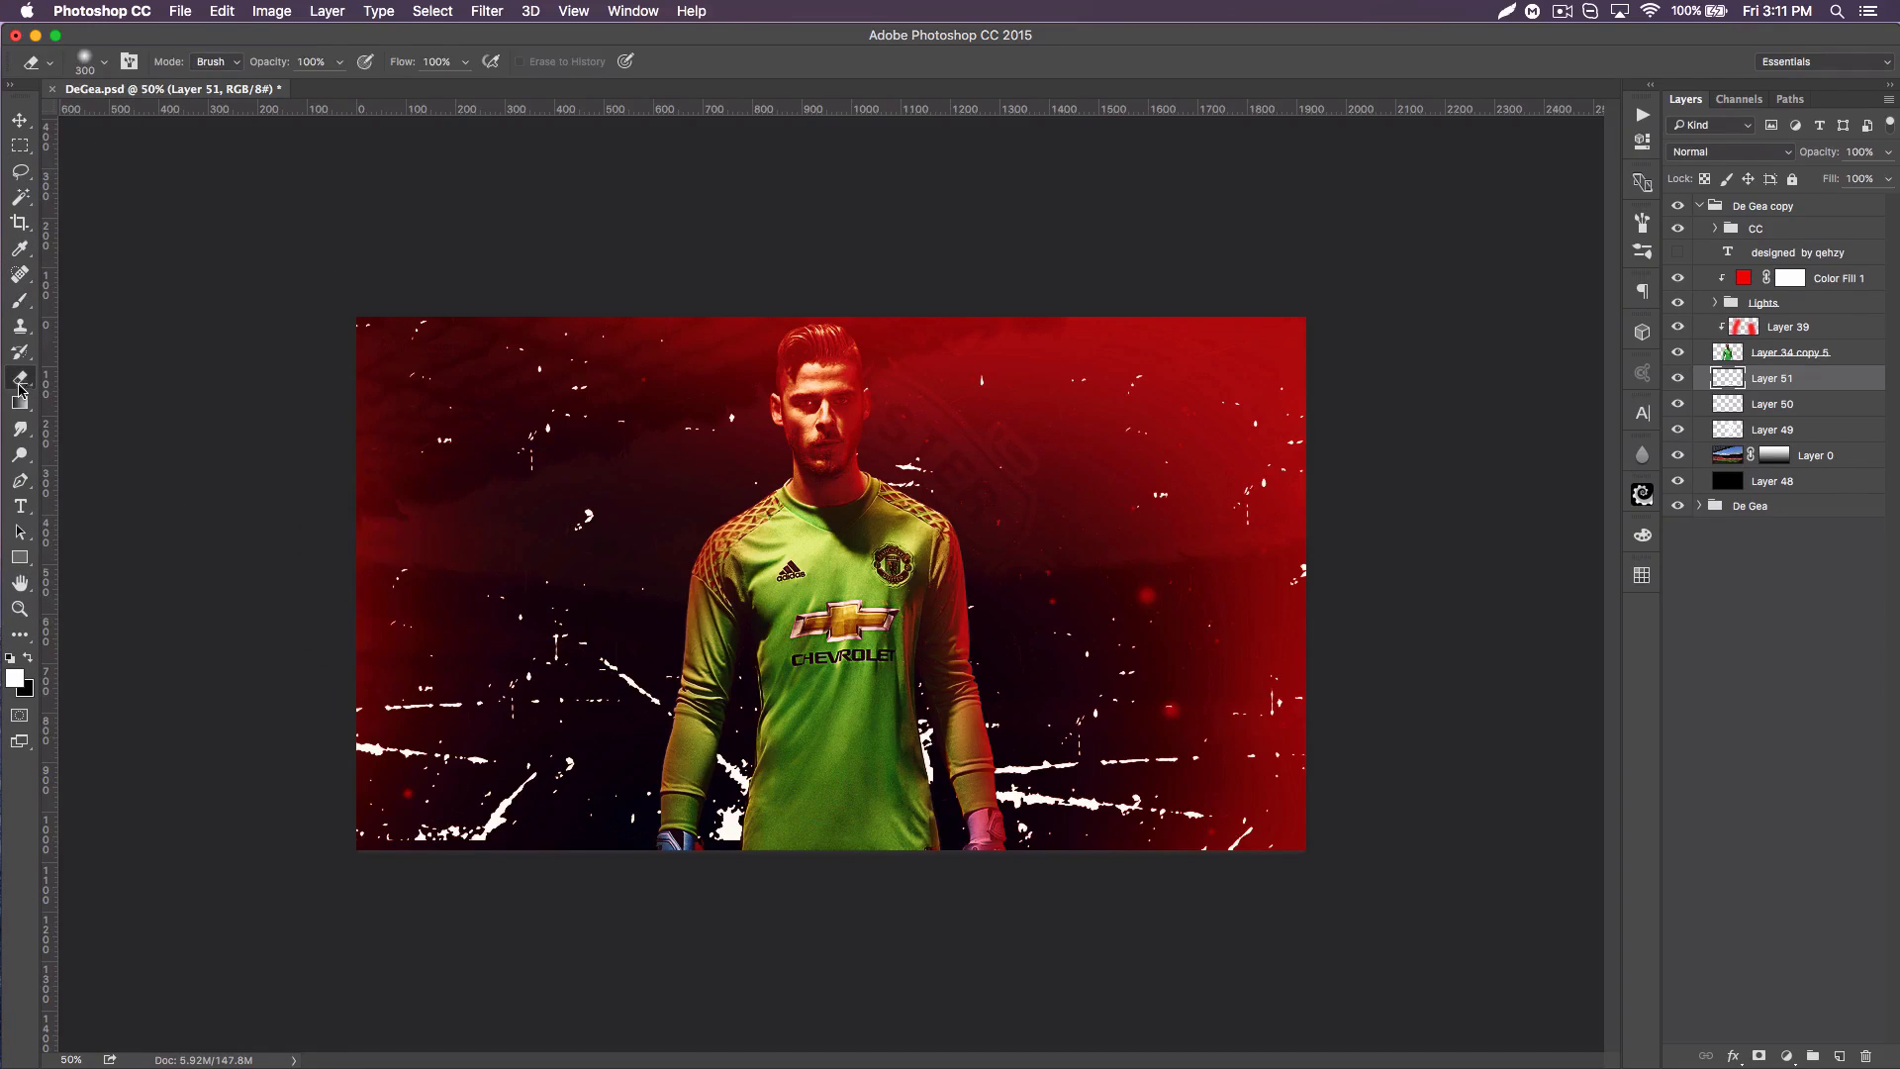
{"action": "mouse_move", "coordinate": [439, 715]}
{"action": "left_mouse_down"}
{"action": "mouse_move", "coordinate": [501, 779]}
{"action": "mouse_move", "coordinate": [421, 734]}
{"action": "mouse_move", "coordinate": [388, 674]}
{"action": "mouse_move", "coordinate": [394, 763]}
{"action": "mouse_move", "coordinate": [623, 703]}
{"action": "mouse_move", "coordinate": [833, 883]}
{"action": "mouse_move", "coordinate": [763, 779]}
{"action": "mouse_move", "coordinate": [897, 728]}
{"action": "mouse_move", "coordinate": [1213, 819]}
{"action": "mouse_move", "coordinate": [1251, 870]}
{"action": "left_mouse_up"}
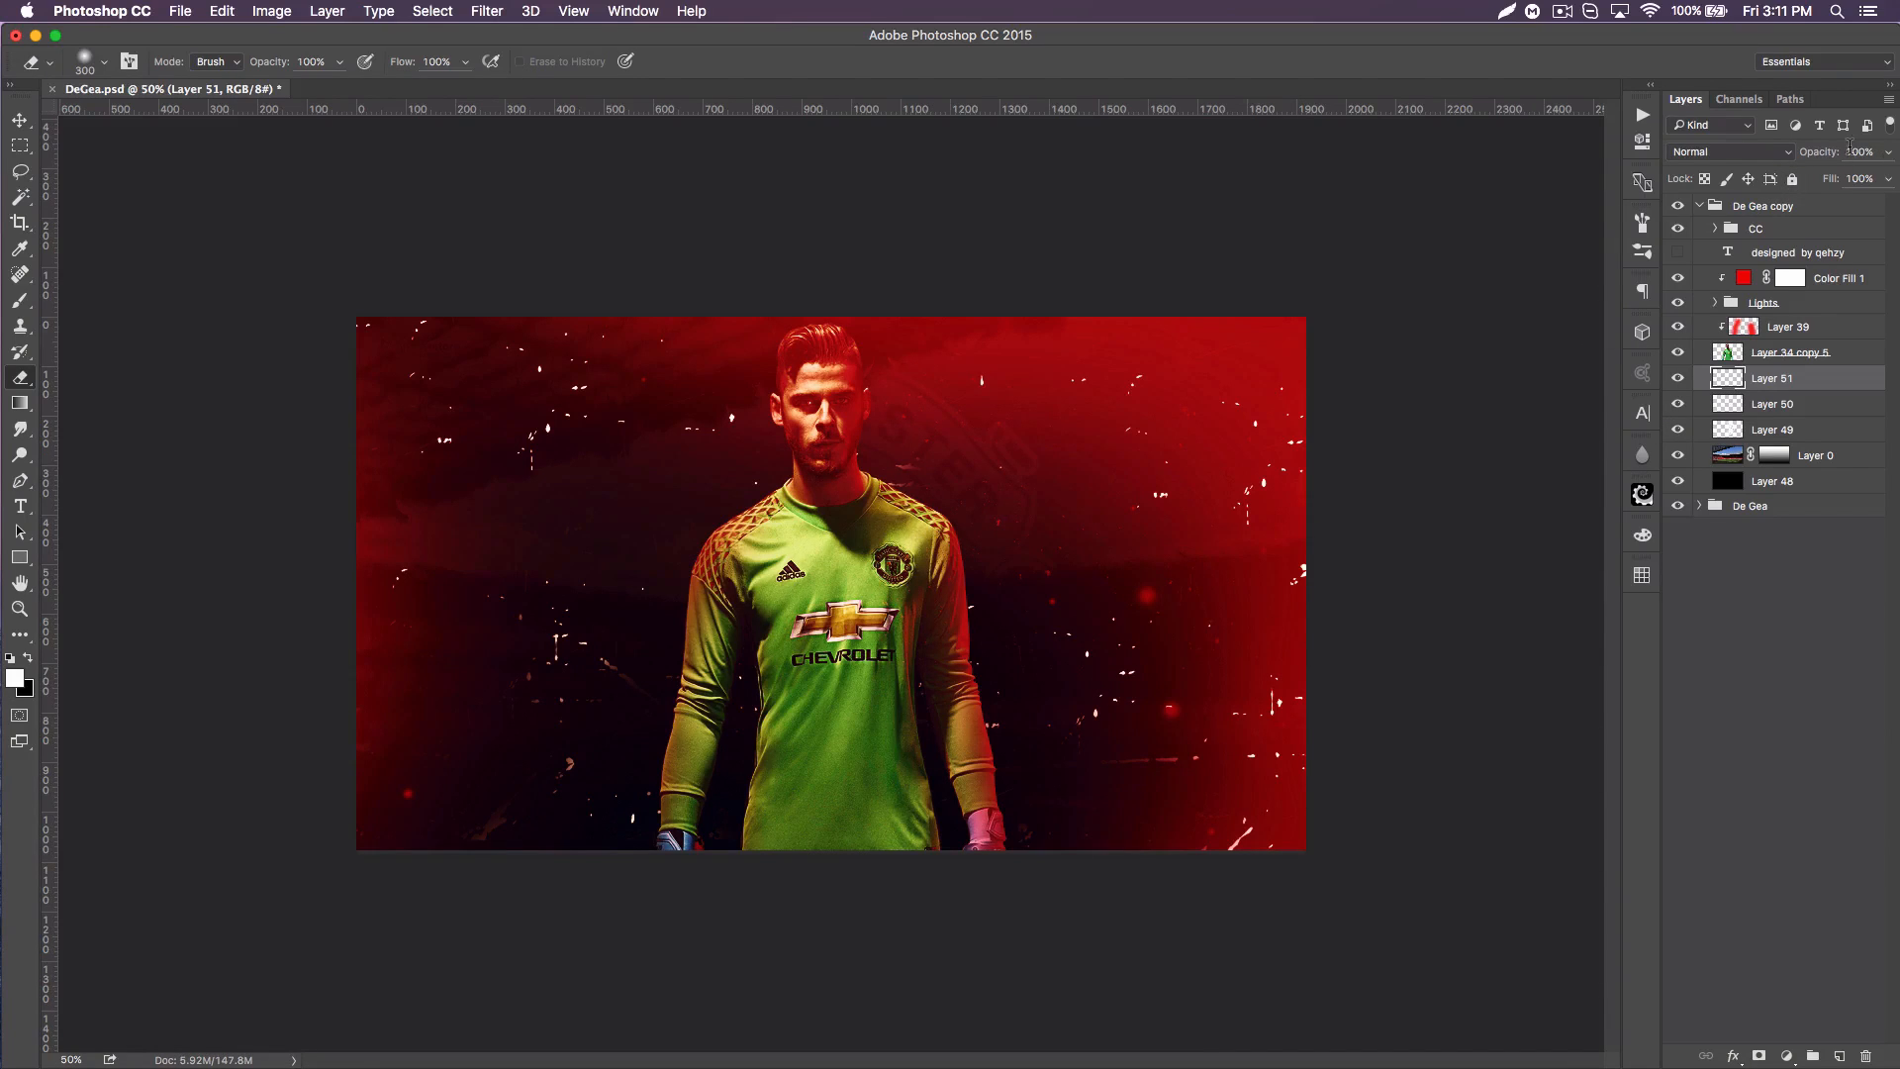
{"action": "type", "text": "16"}
{"action": "left_click", "coordinate": [474, 8]}
{"action": "mouse_move", "coordinate": [638, 249]}
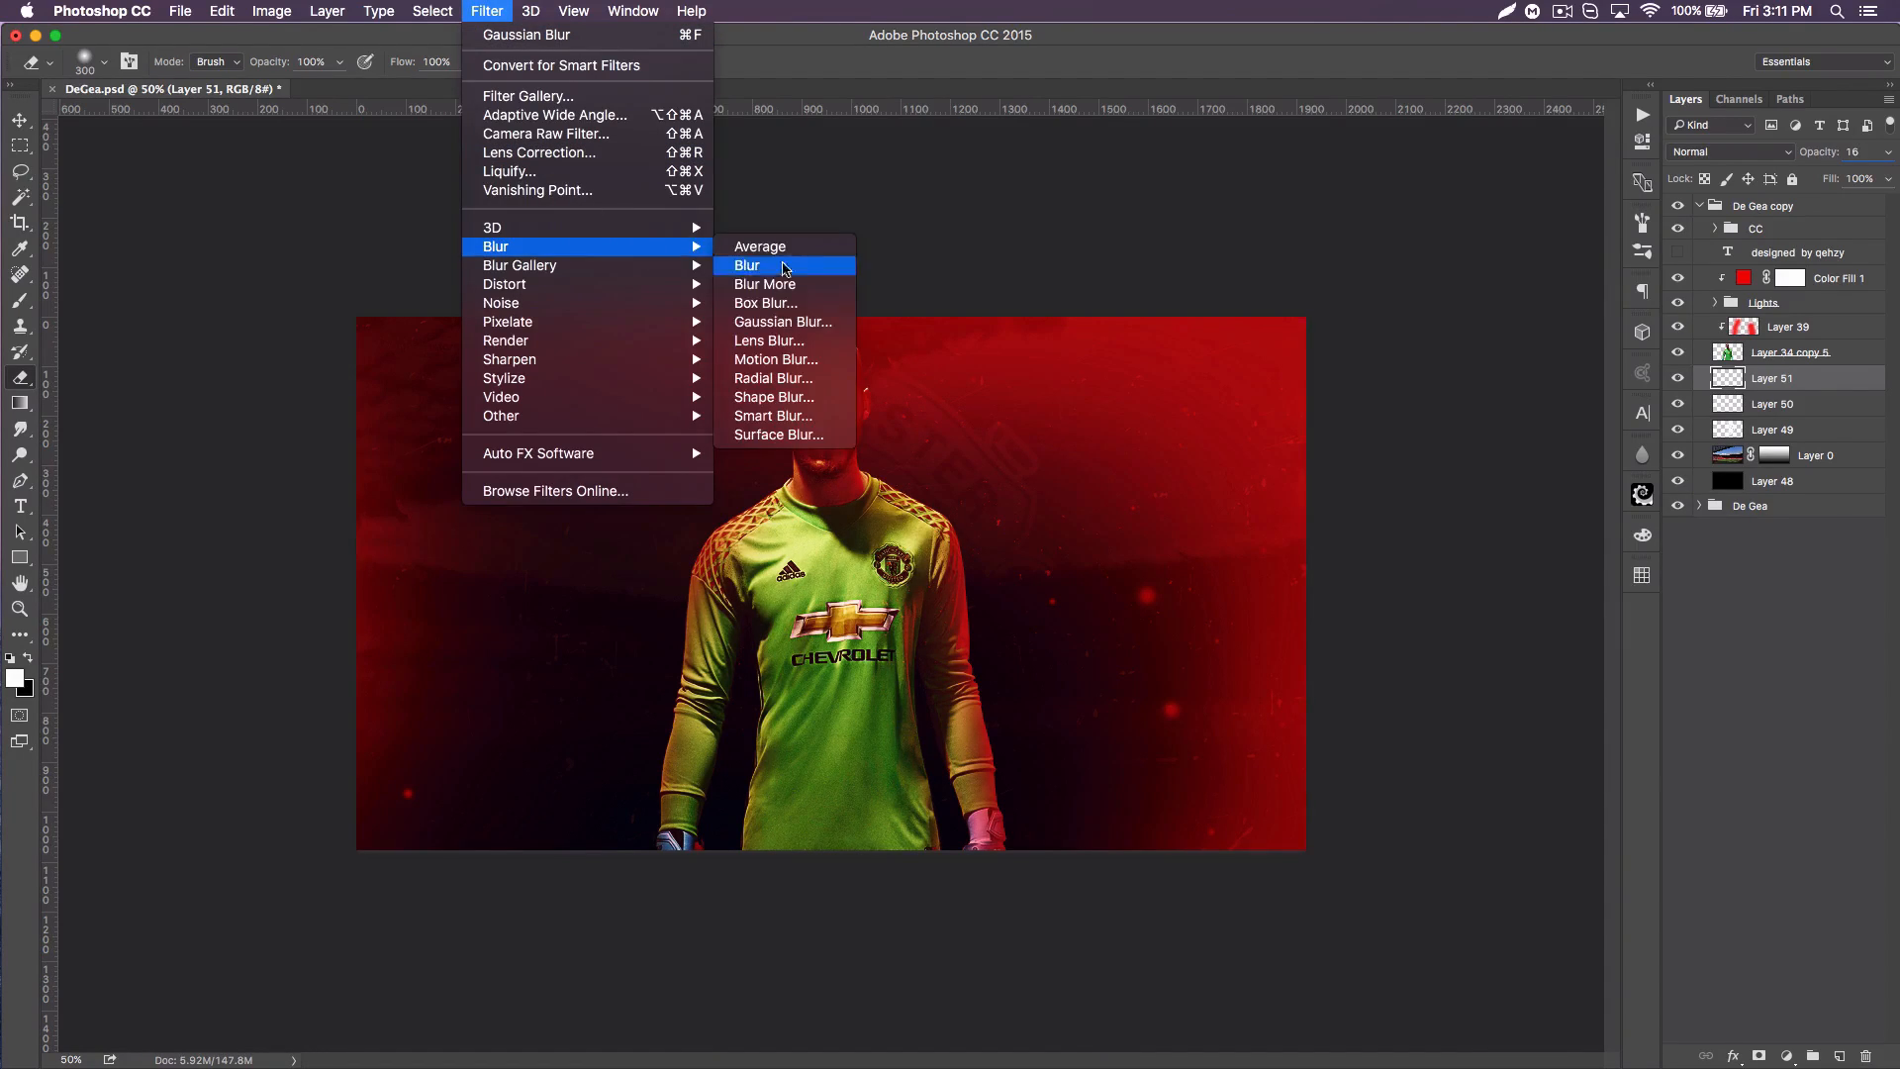
{"action": "left_click", "coordinate": [791, 321]}
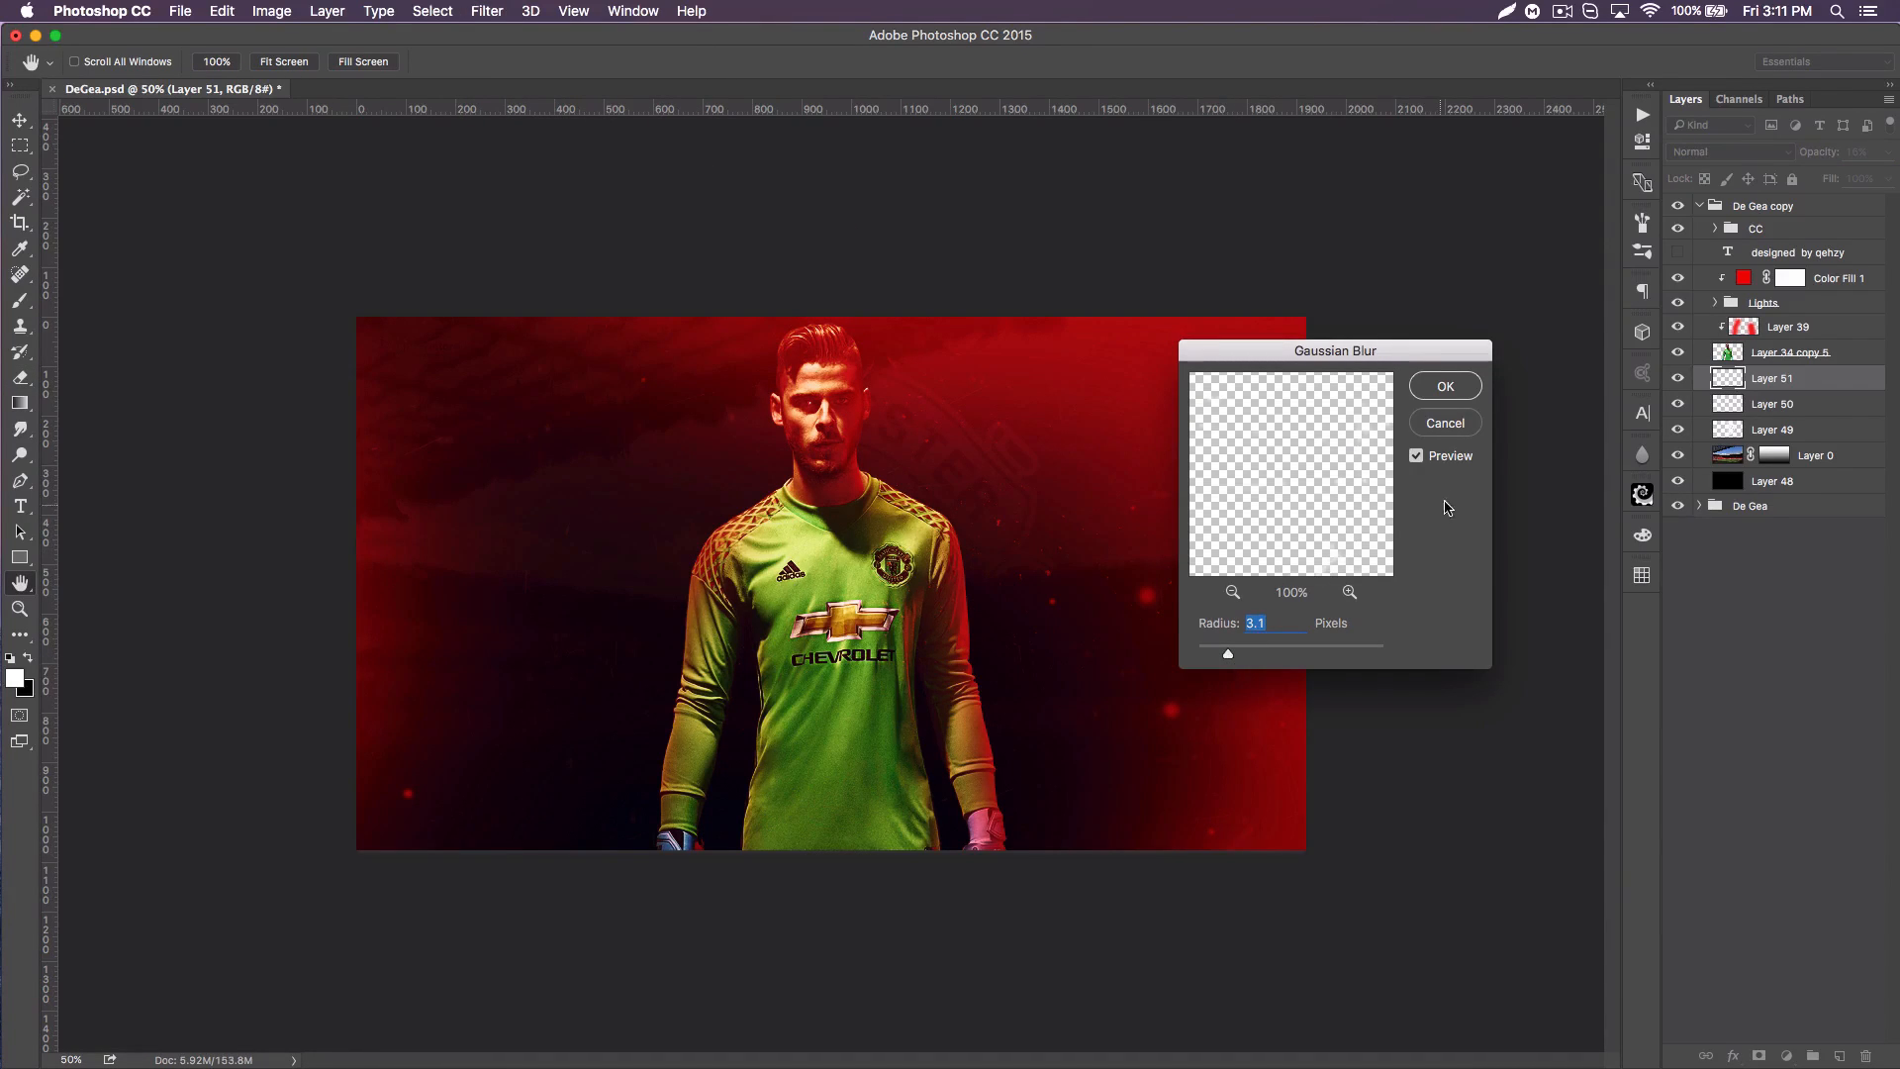
{"action": "left_click", "coordinate": [1445, 424]}
{"action": "key", "text": "e"}
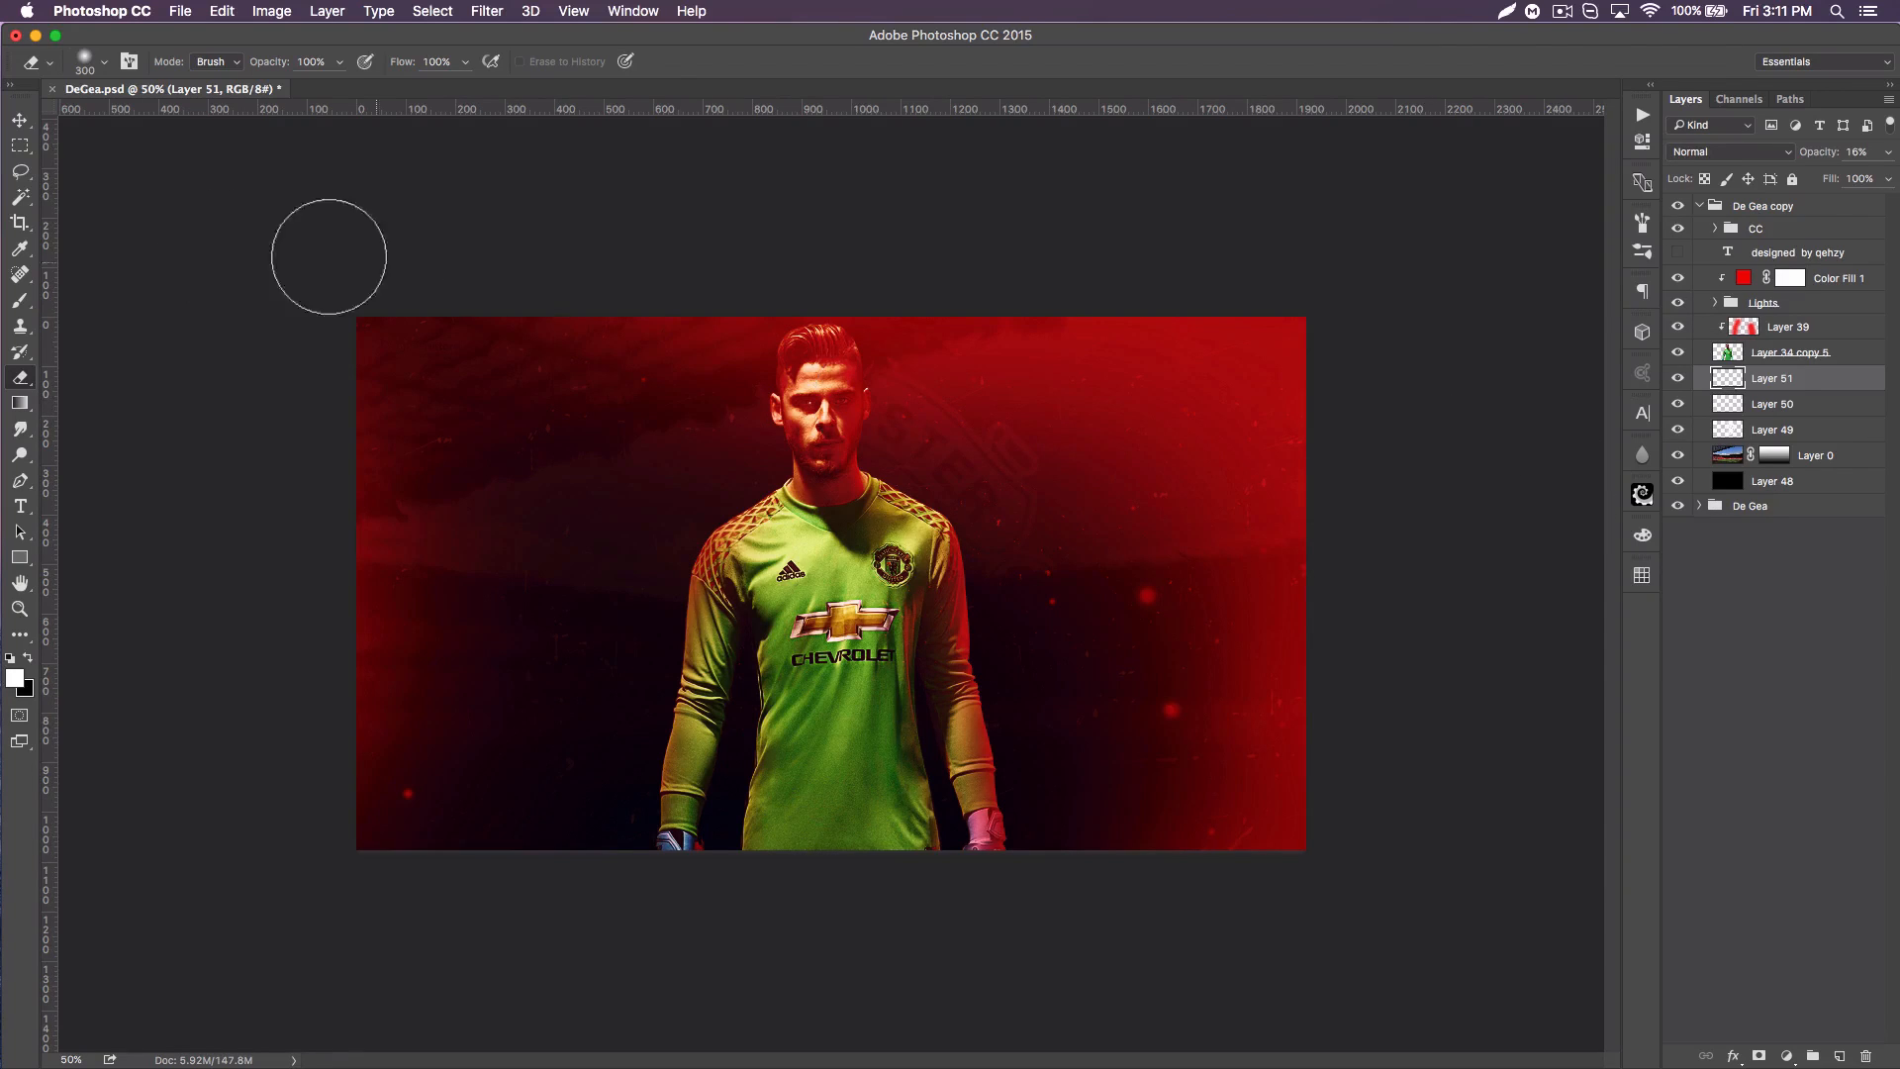
Step: Switch to Chrome, get the Smoke Stock 20 image, and bring it into the Photoshop poster as a new layer behind the player
{"action": "key", "text": "super+Tab"}
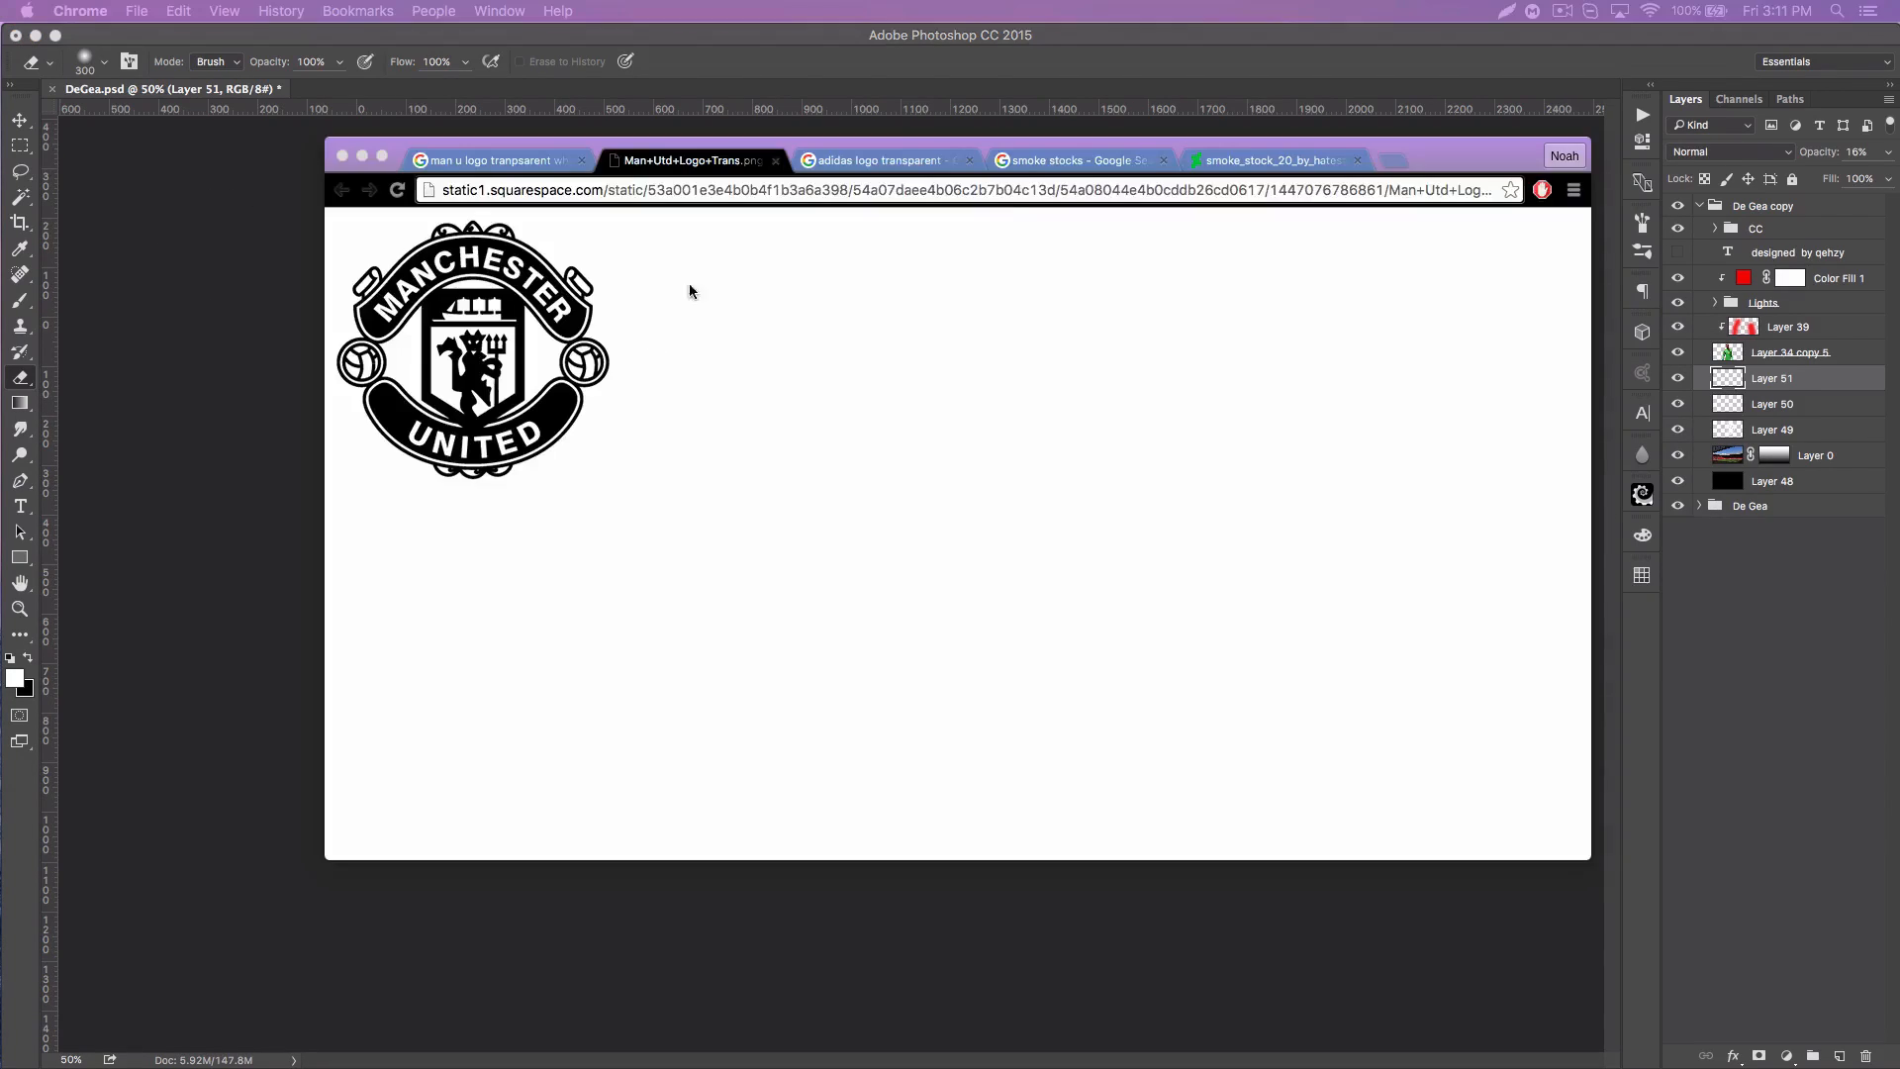
{"action": "key", "text": "super+w"}
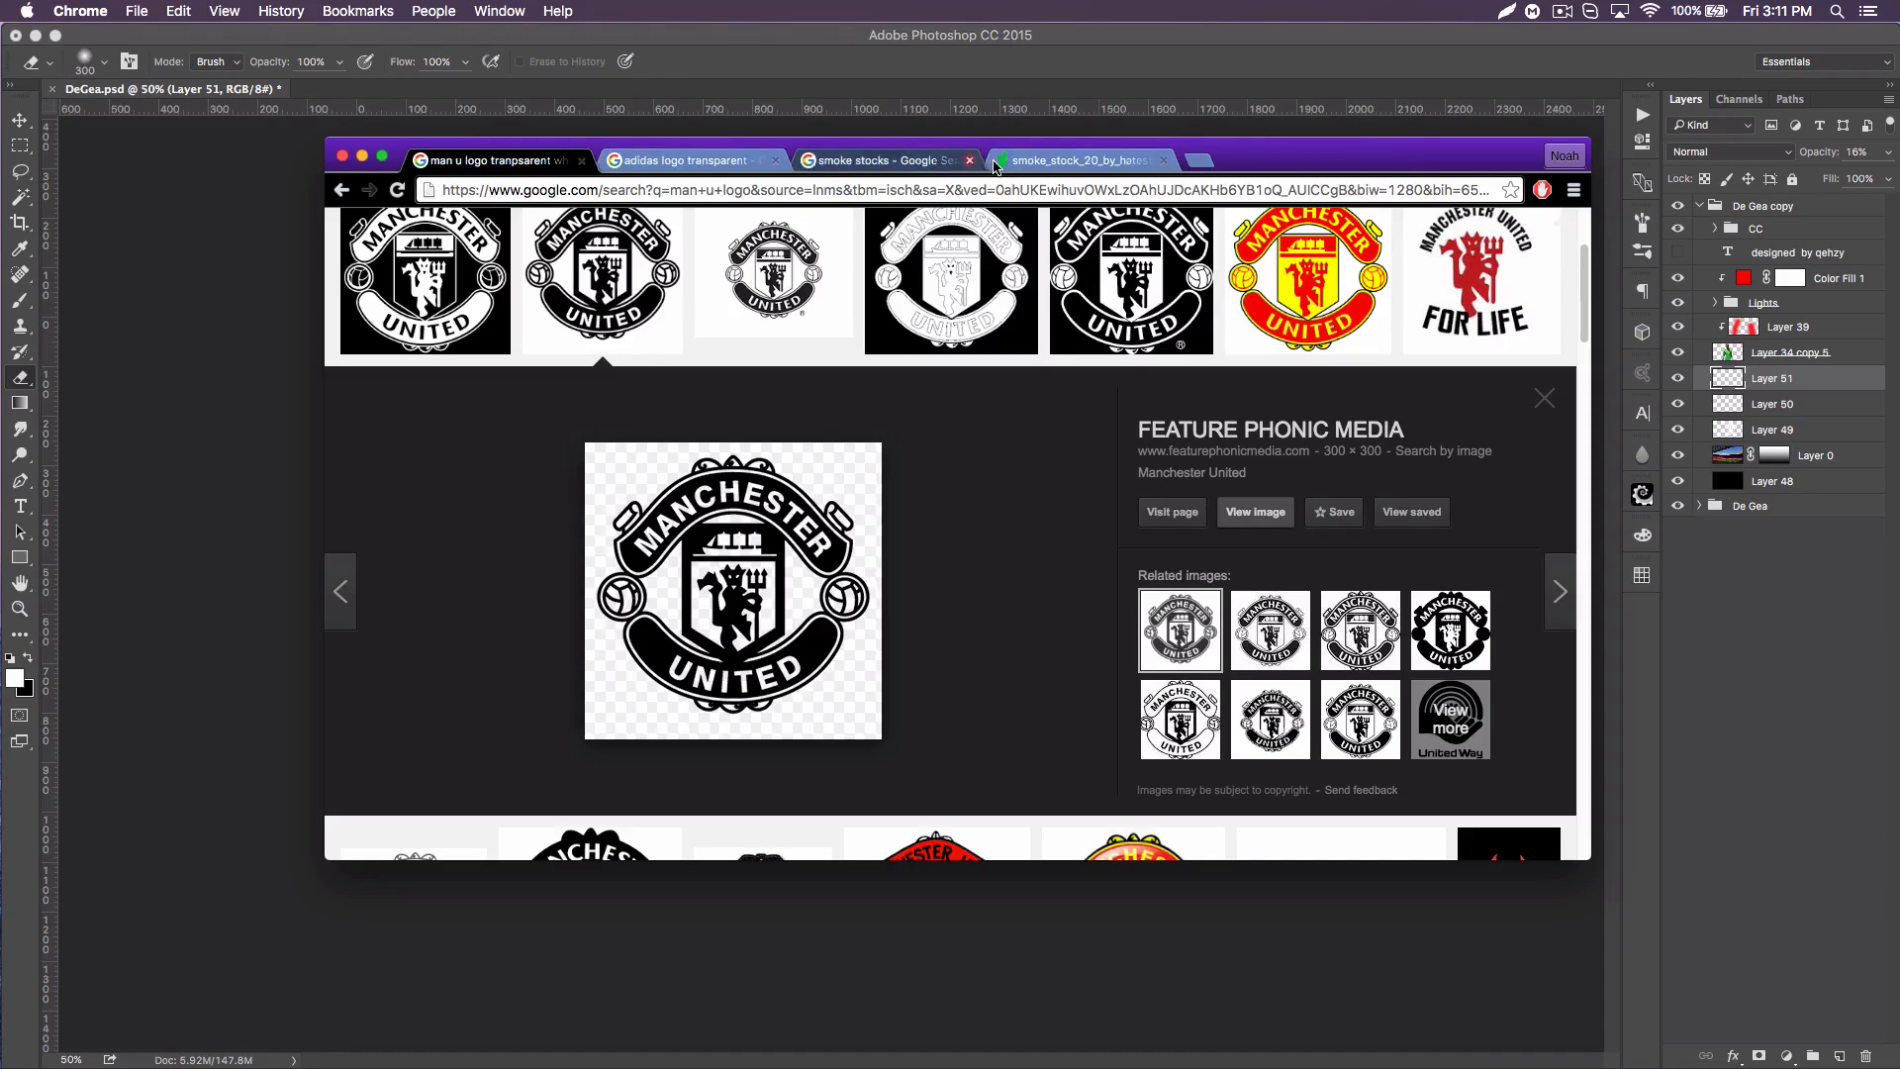
{"action": "left_click", "coordinate": [918, 161]}
{"action": "scroll", "coordinate": [1034, 414], "scroll_direction": "up", "scroll_amount": 3}
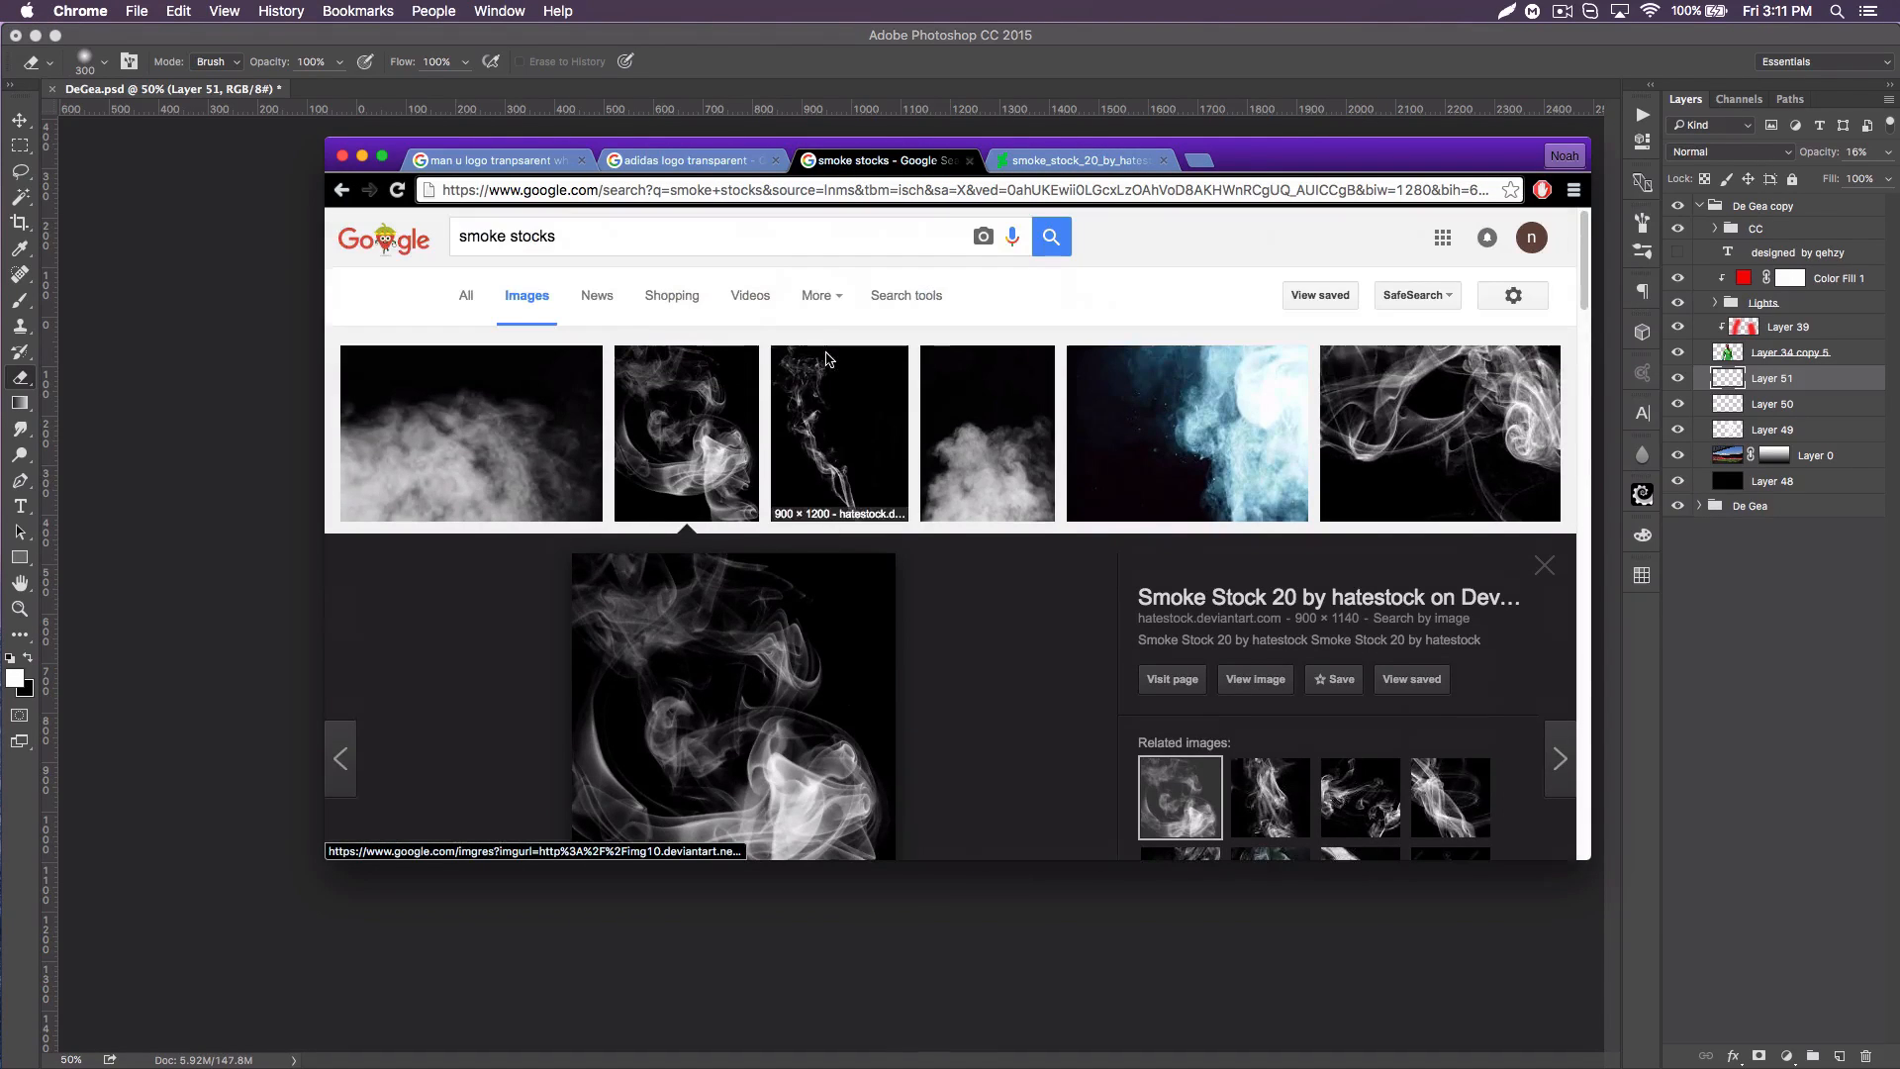
{"action": "left_click", "coordinate": [607, 555]}
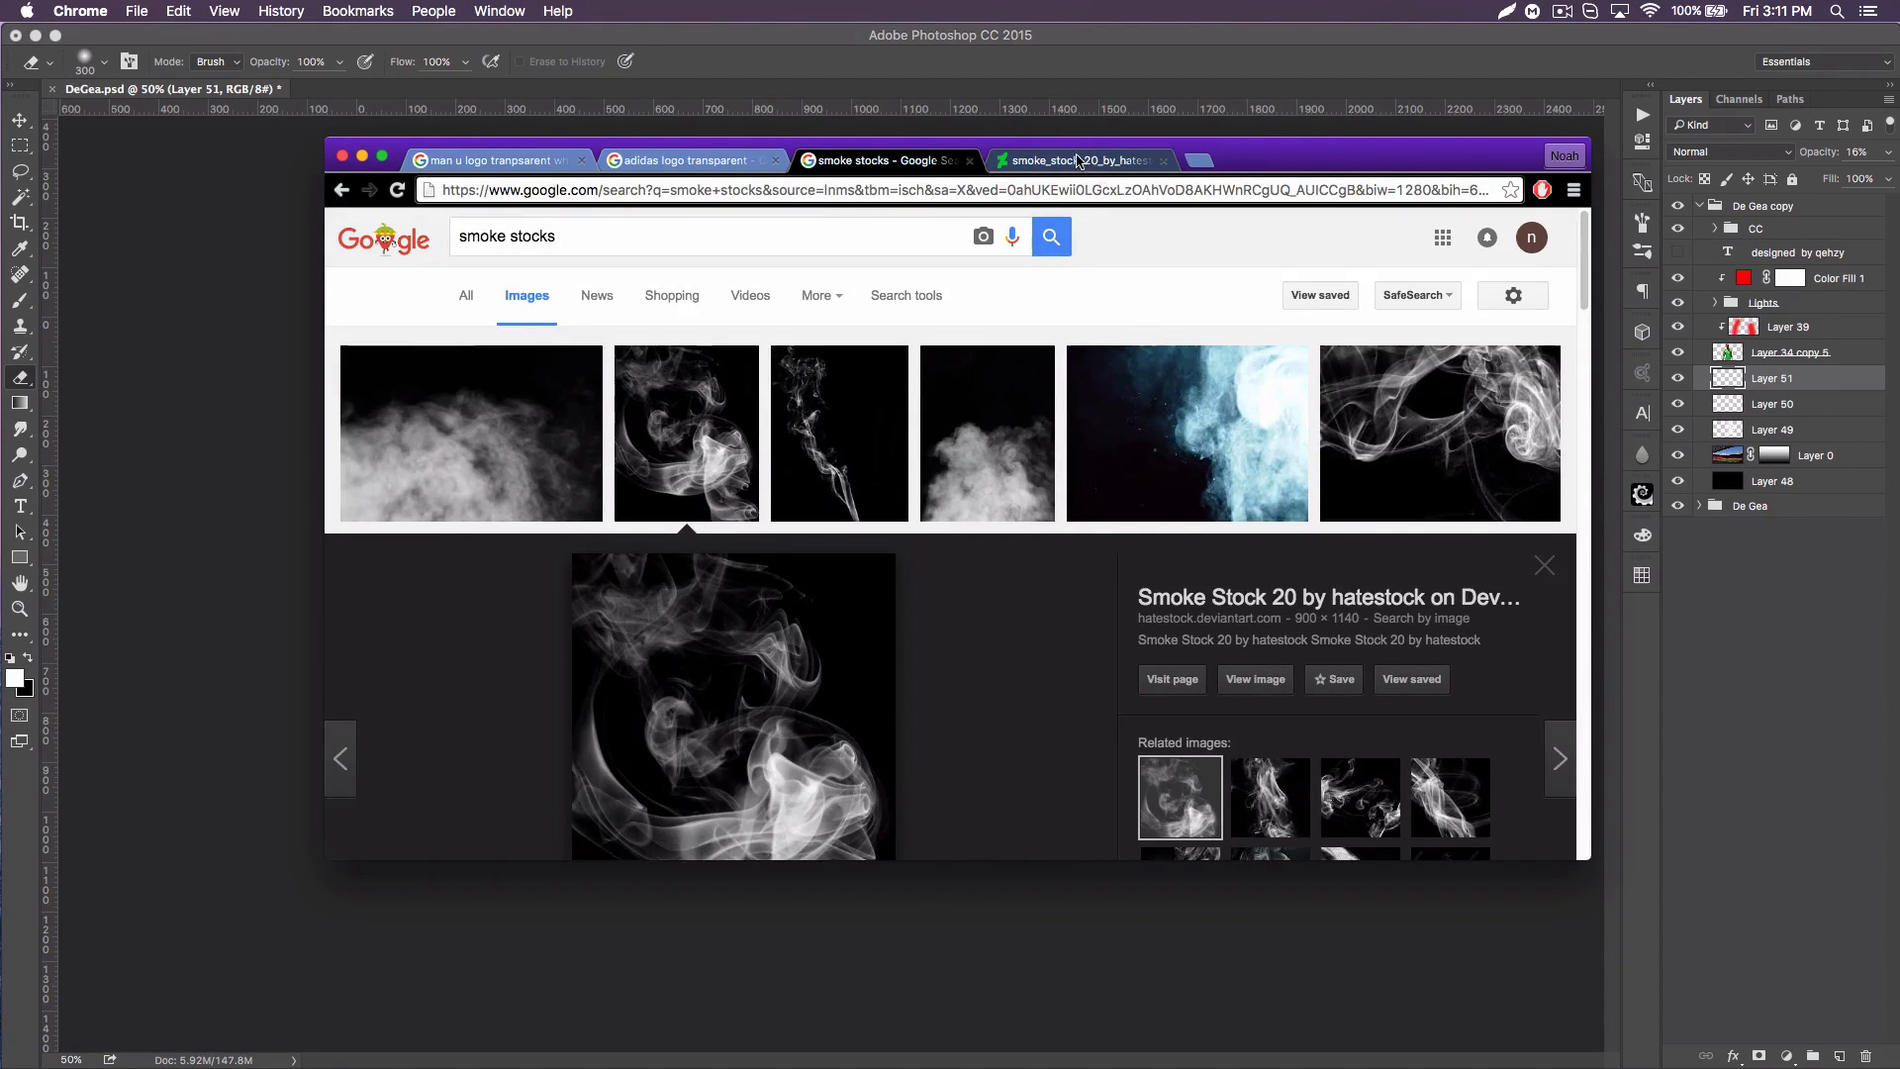
{"action": "left_click_drag", "start_coordinate": [607, 555], "coordinate": [260, 475]}
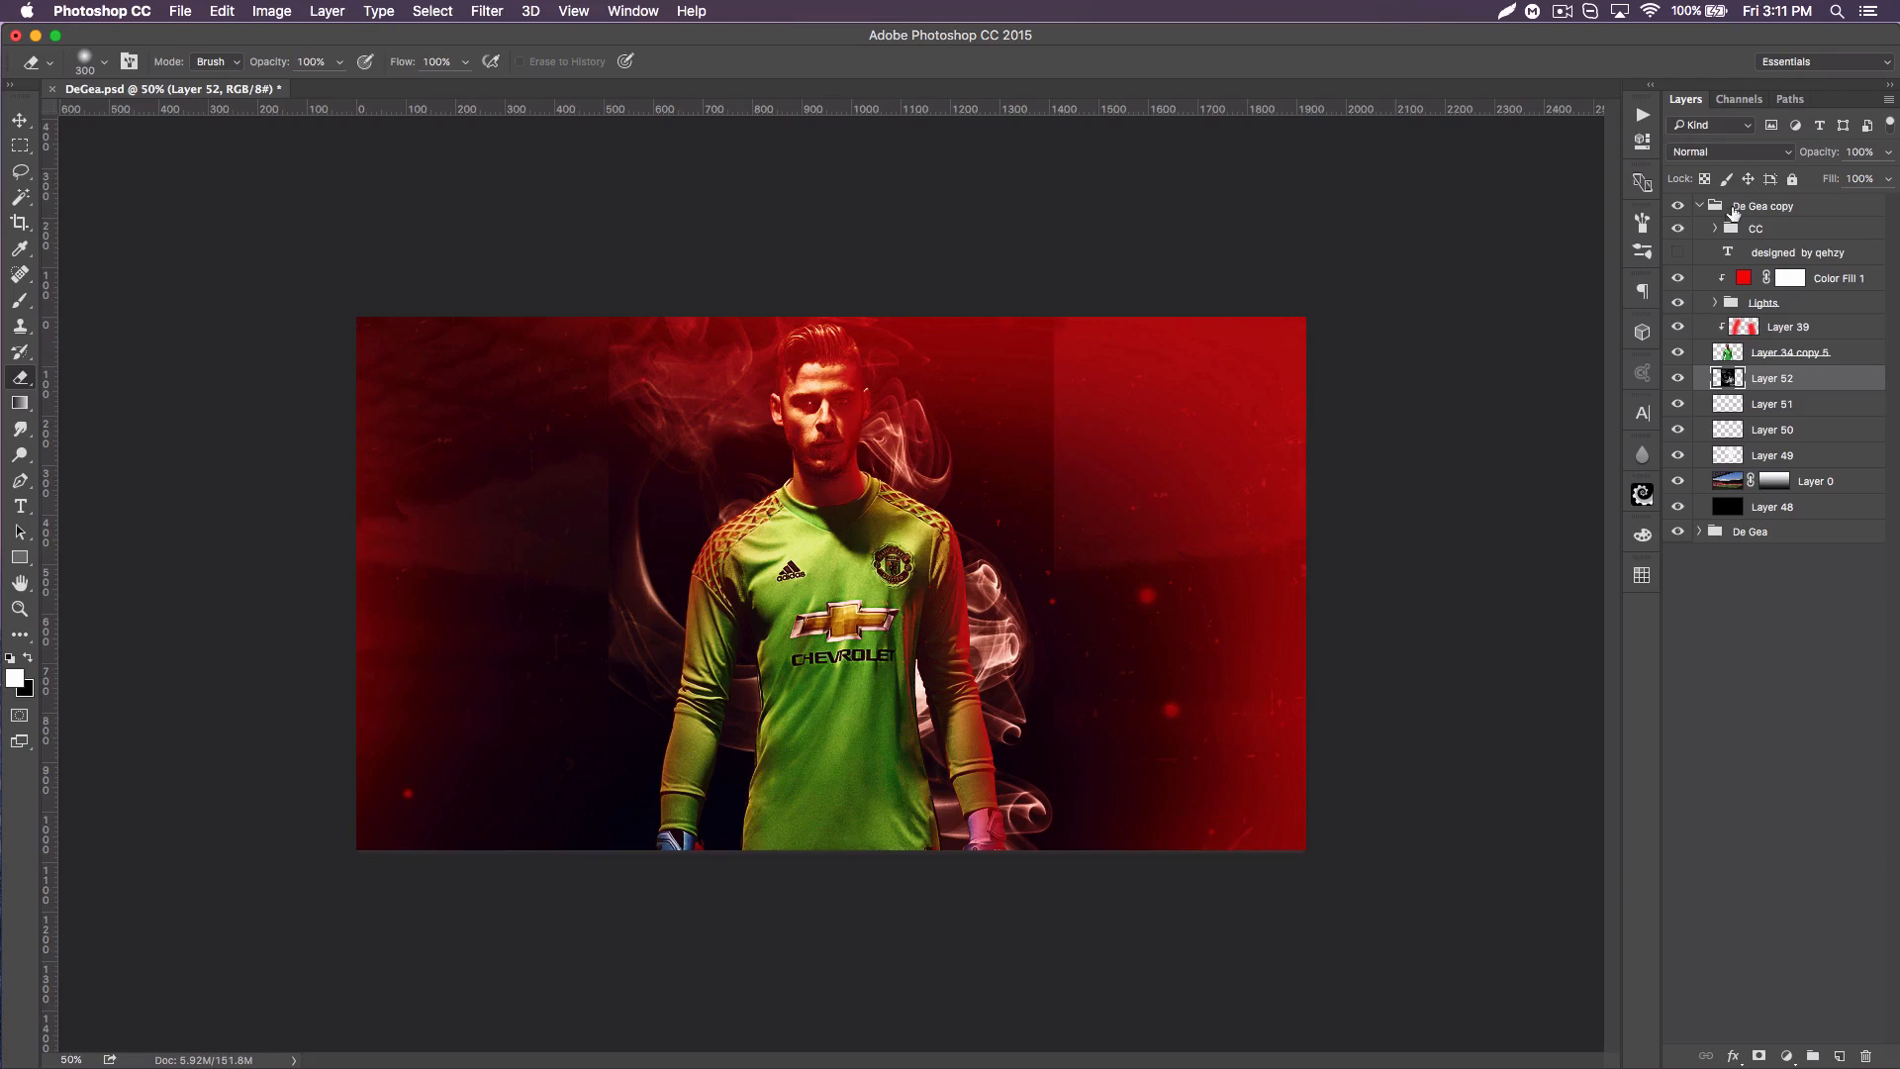
Step: Set the smoke layer's blend mode to Lighten and fade the smoke on both sides of the player with a soft 500 px, then 250 px eraser
{"action": "left_click", "coordinate": [1725, 151]}
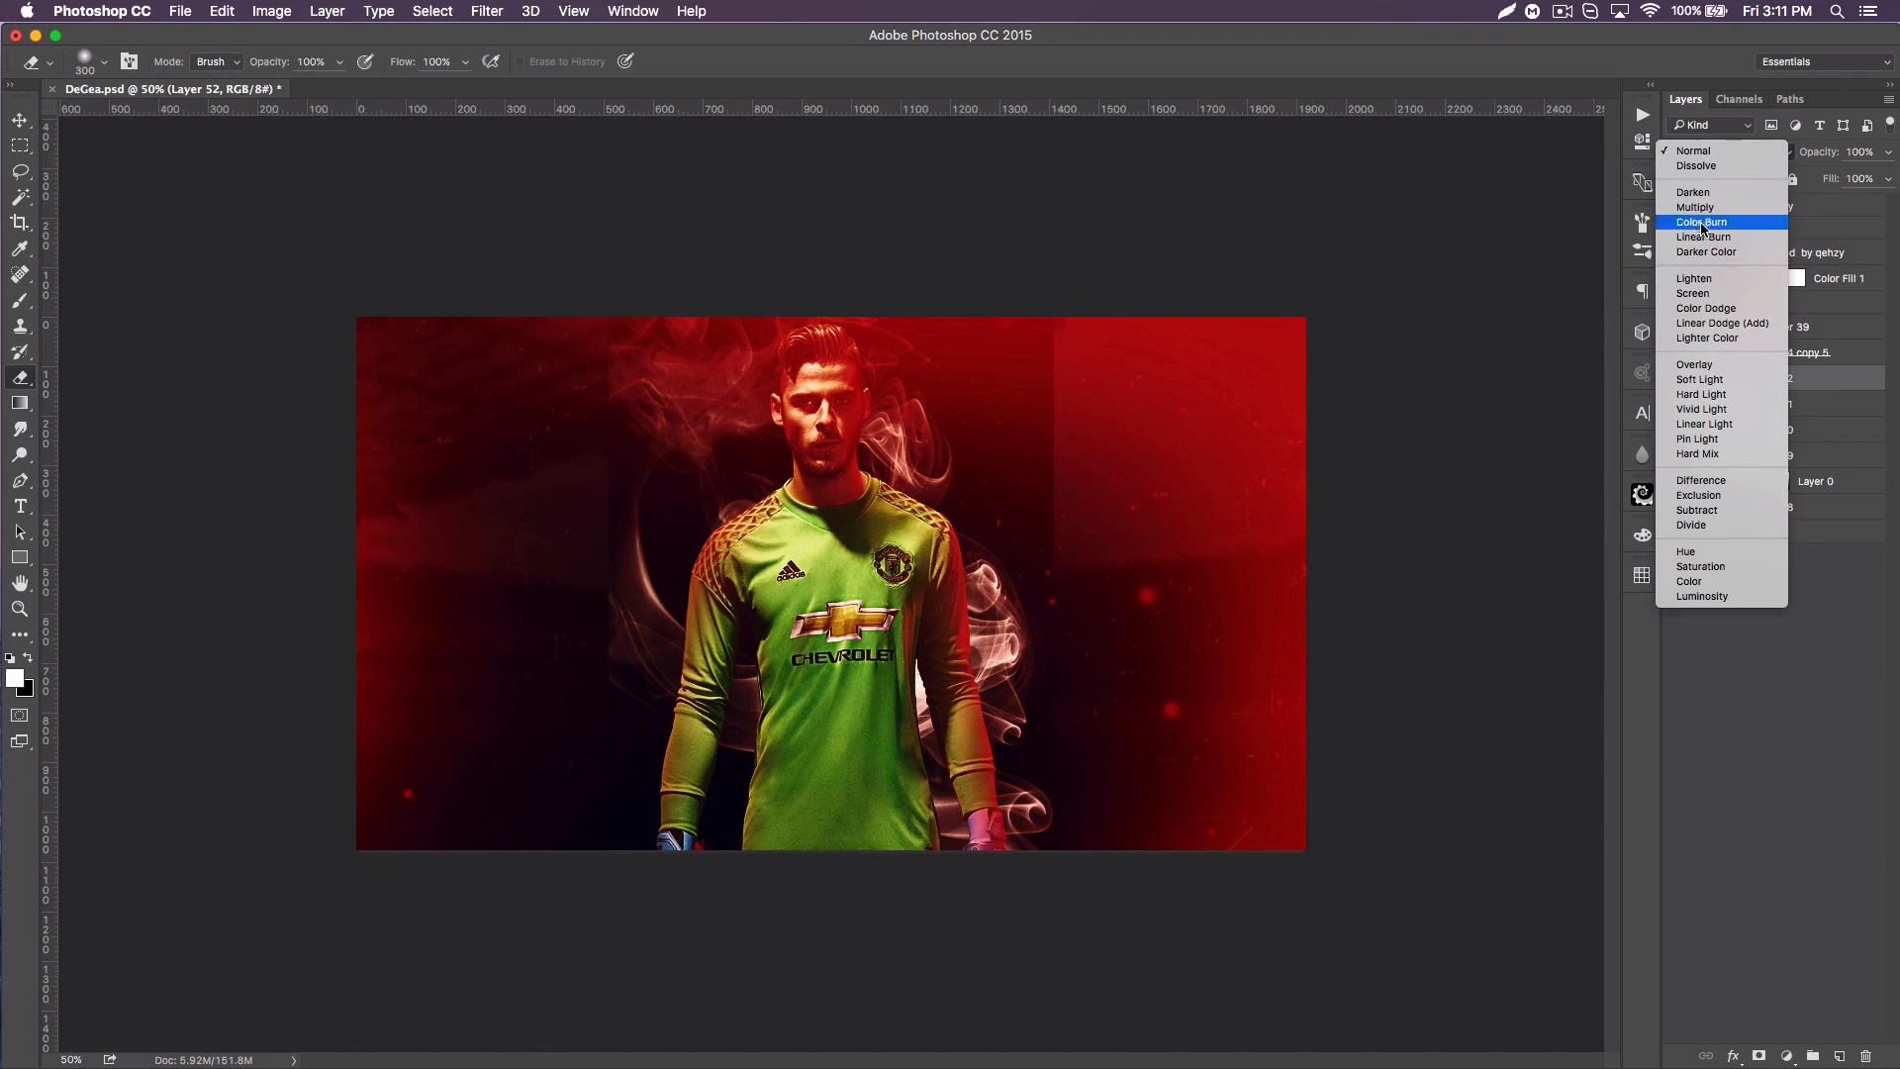
{"action": "left_click", "coordinate": [1721, 281]}
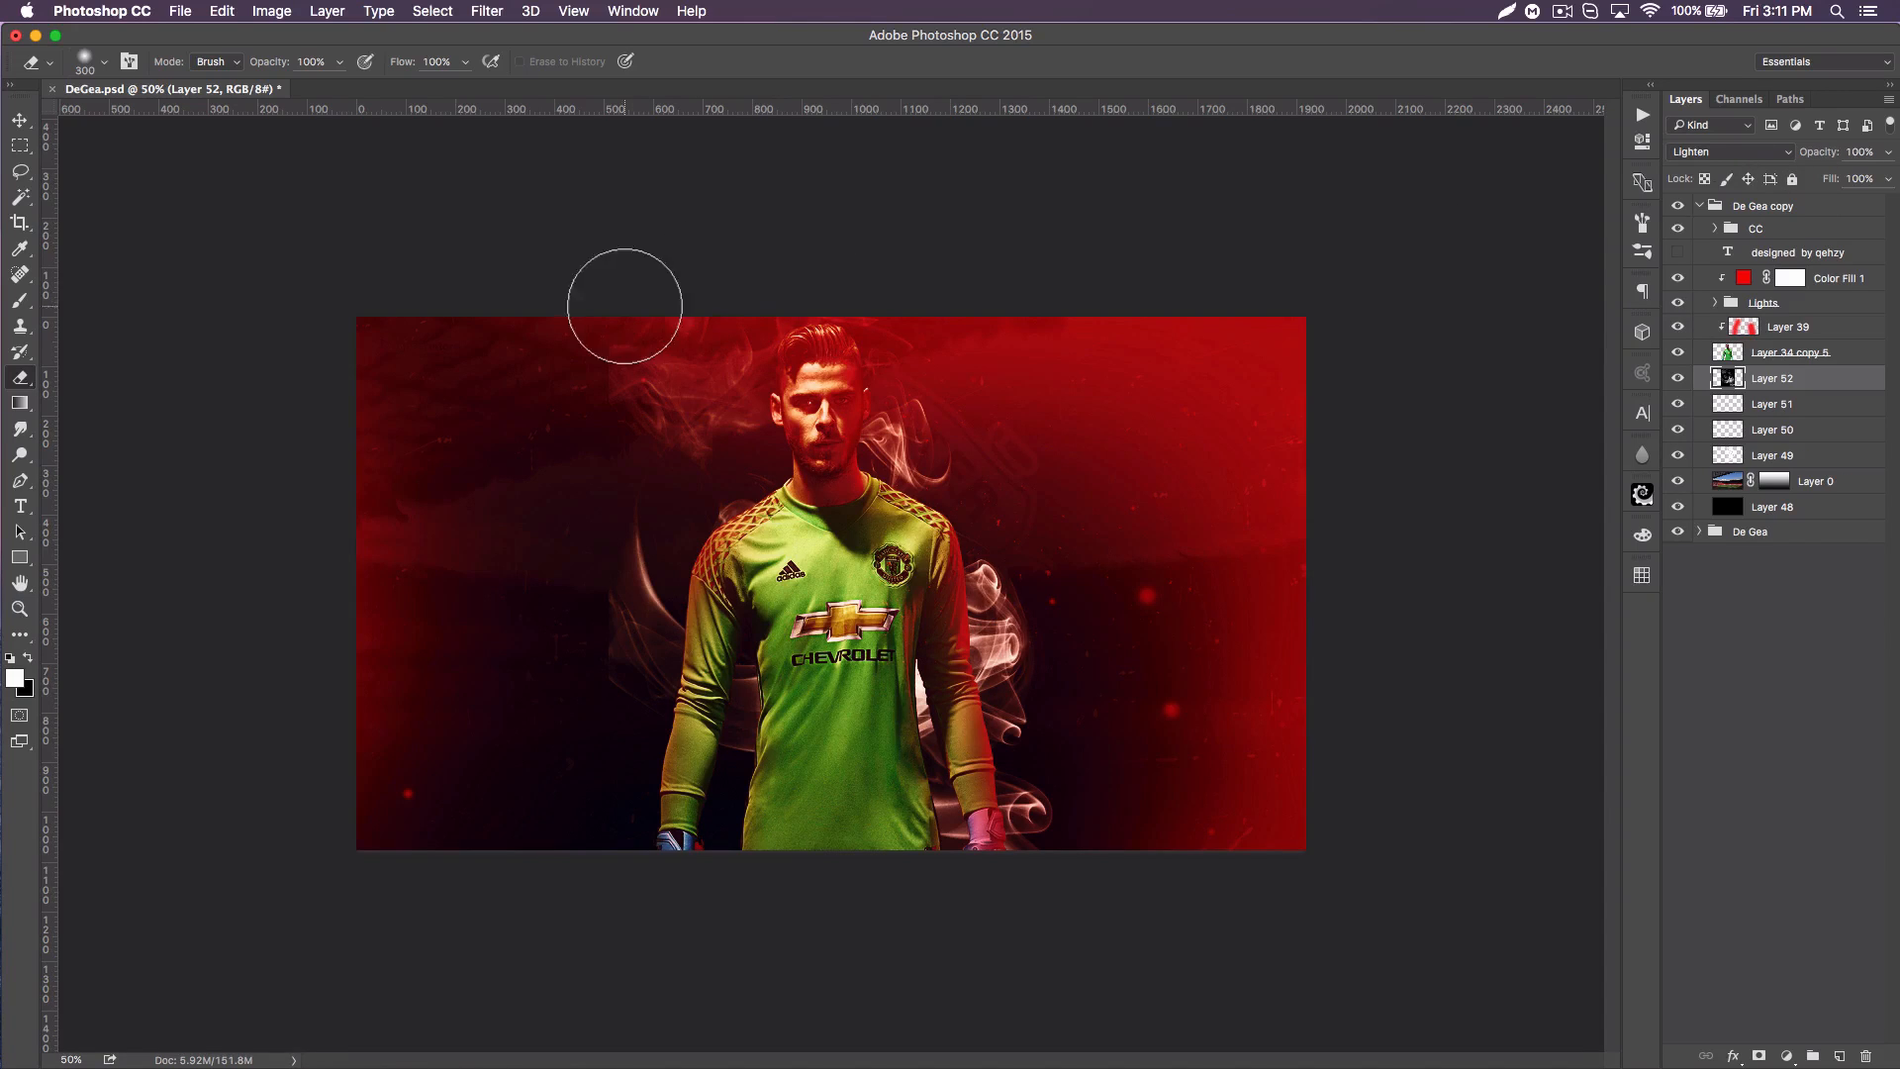
{"action": "key", "text": "bracketright"}
{"action": "key", "text": "bracketright"}
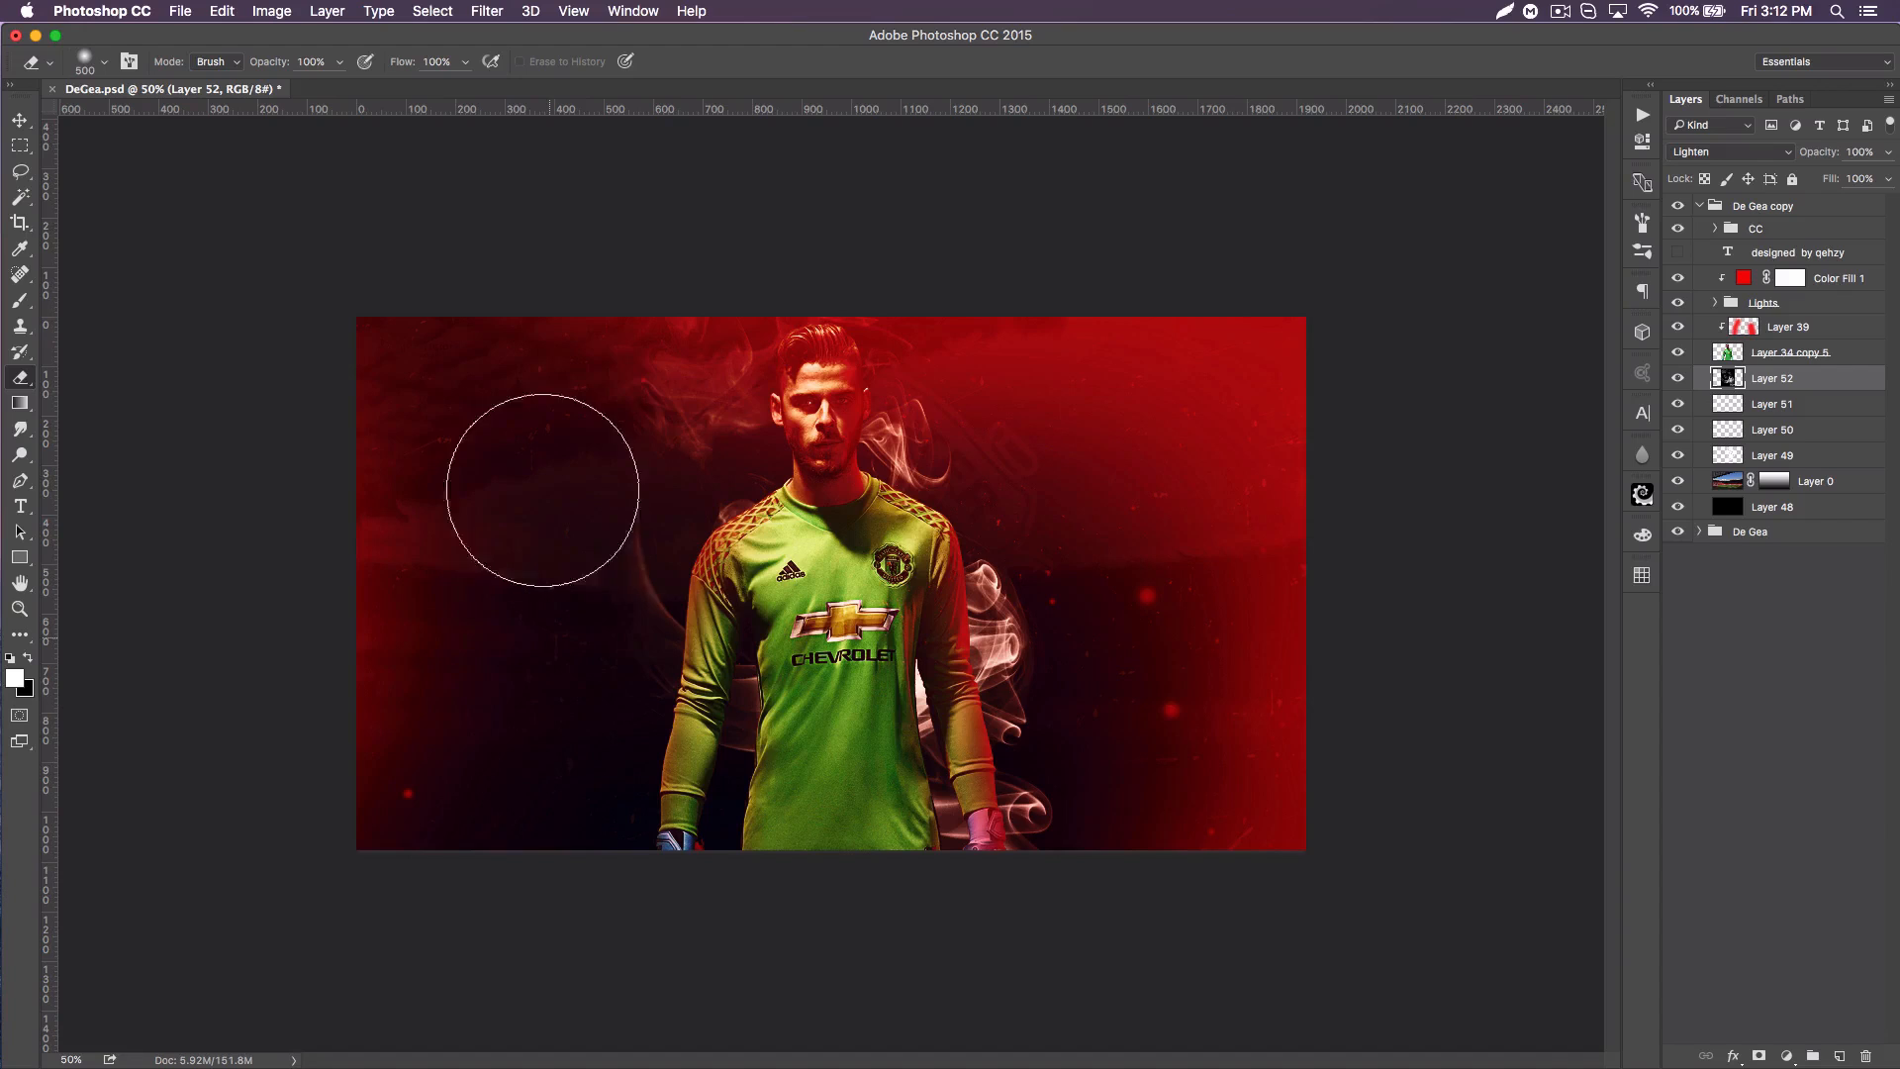
{"action": "mouse_move", "coordinate": [1150, 619]}
{"action": "left_mouse_down"}
{"action": "mouse_move", "coordinate": [1145, 864]}
{"action": "mouse_move", "coordinate": [1134, 578]}
{"action": "mouse_move", "coordinate": [1088, 606]}
{"action": "left_mouse_up"}
{"action": "key", "text": "bracketleft"}
{"action": "key", "text": "bracketleft"}
{"action": "key", "text": "bracketleft"}
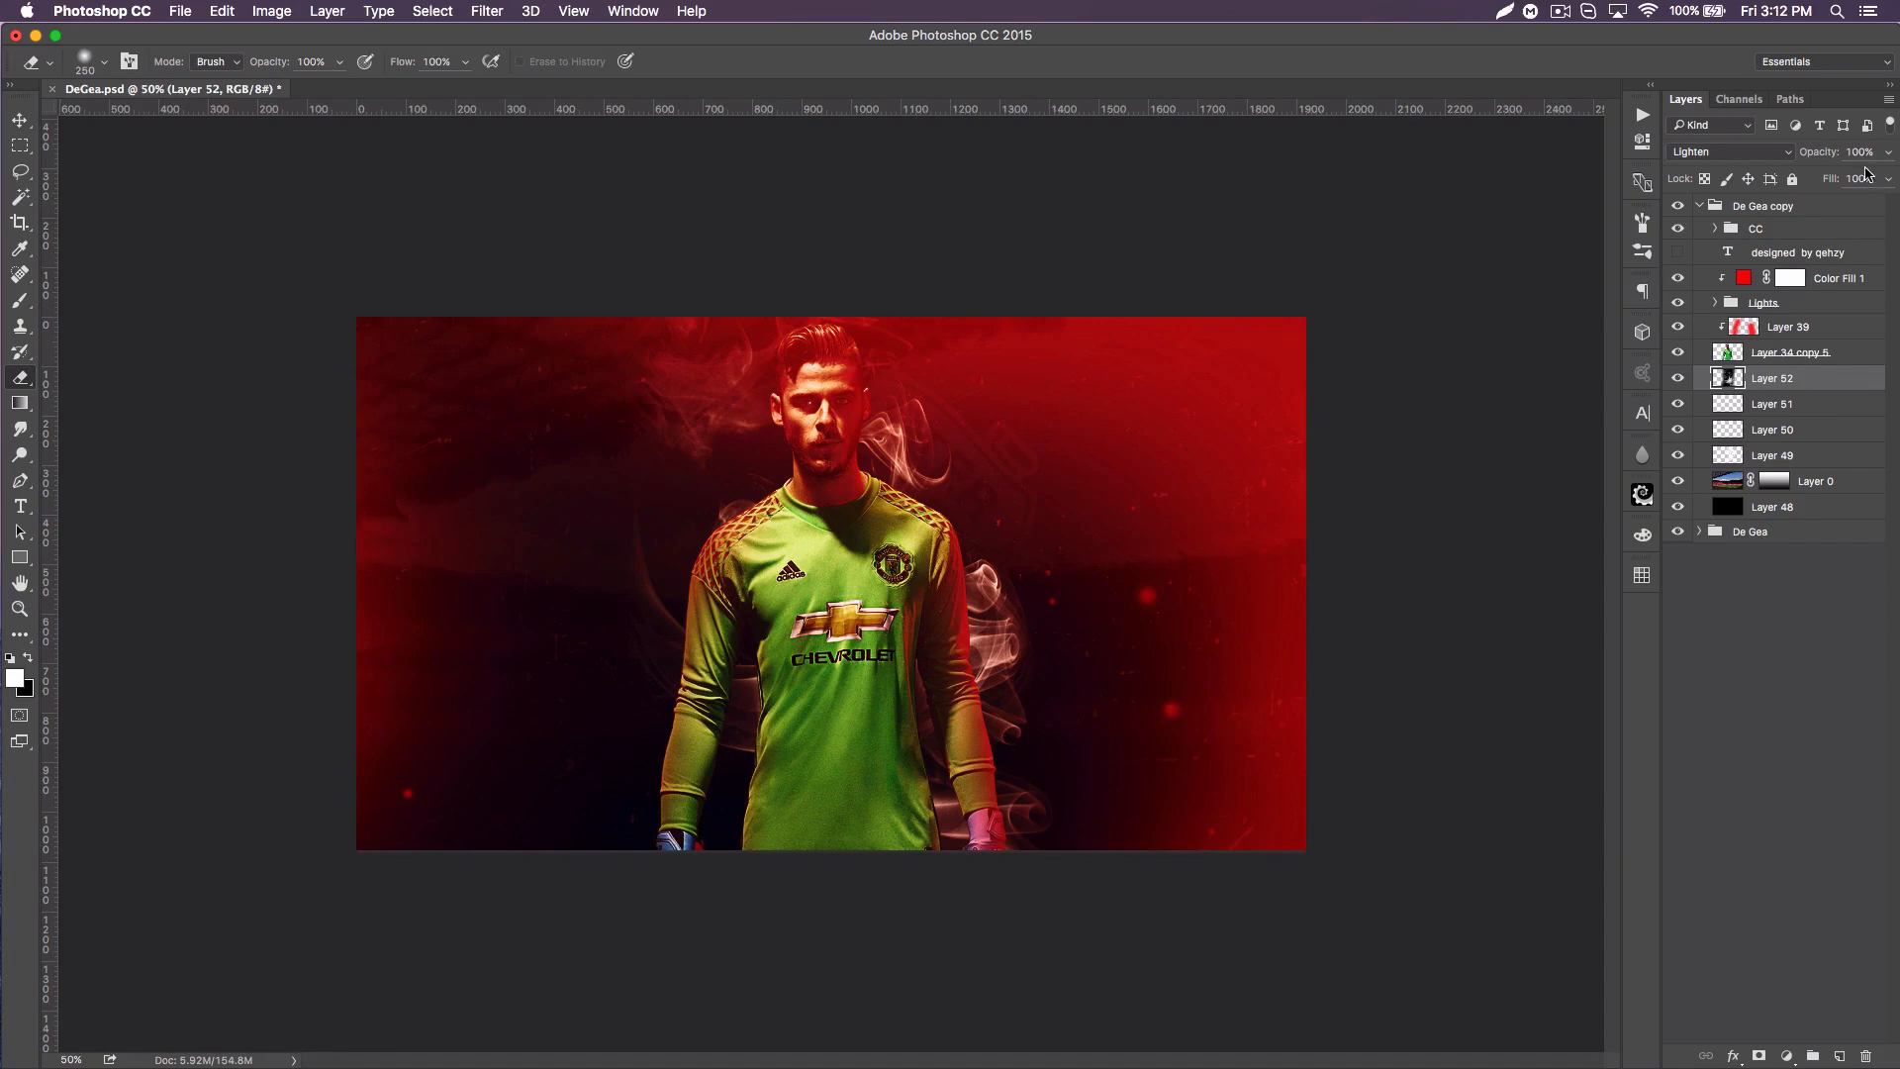
Step: Set the smoke layer's opacity to 25% and shift the smoke slightly behind the player
{"action": "type", "text": "25"}
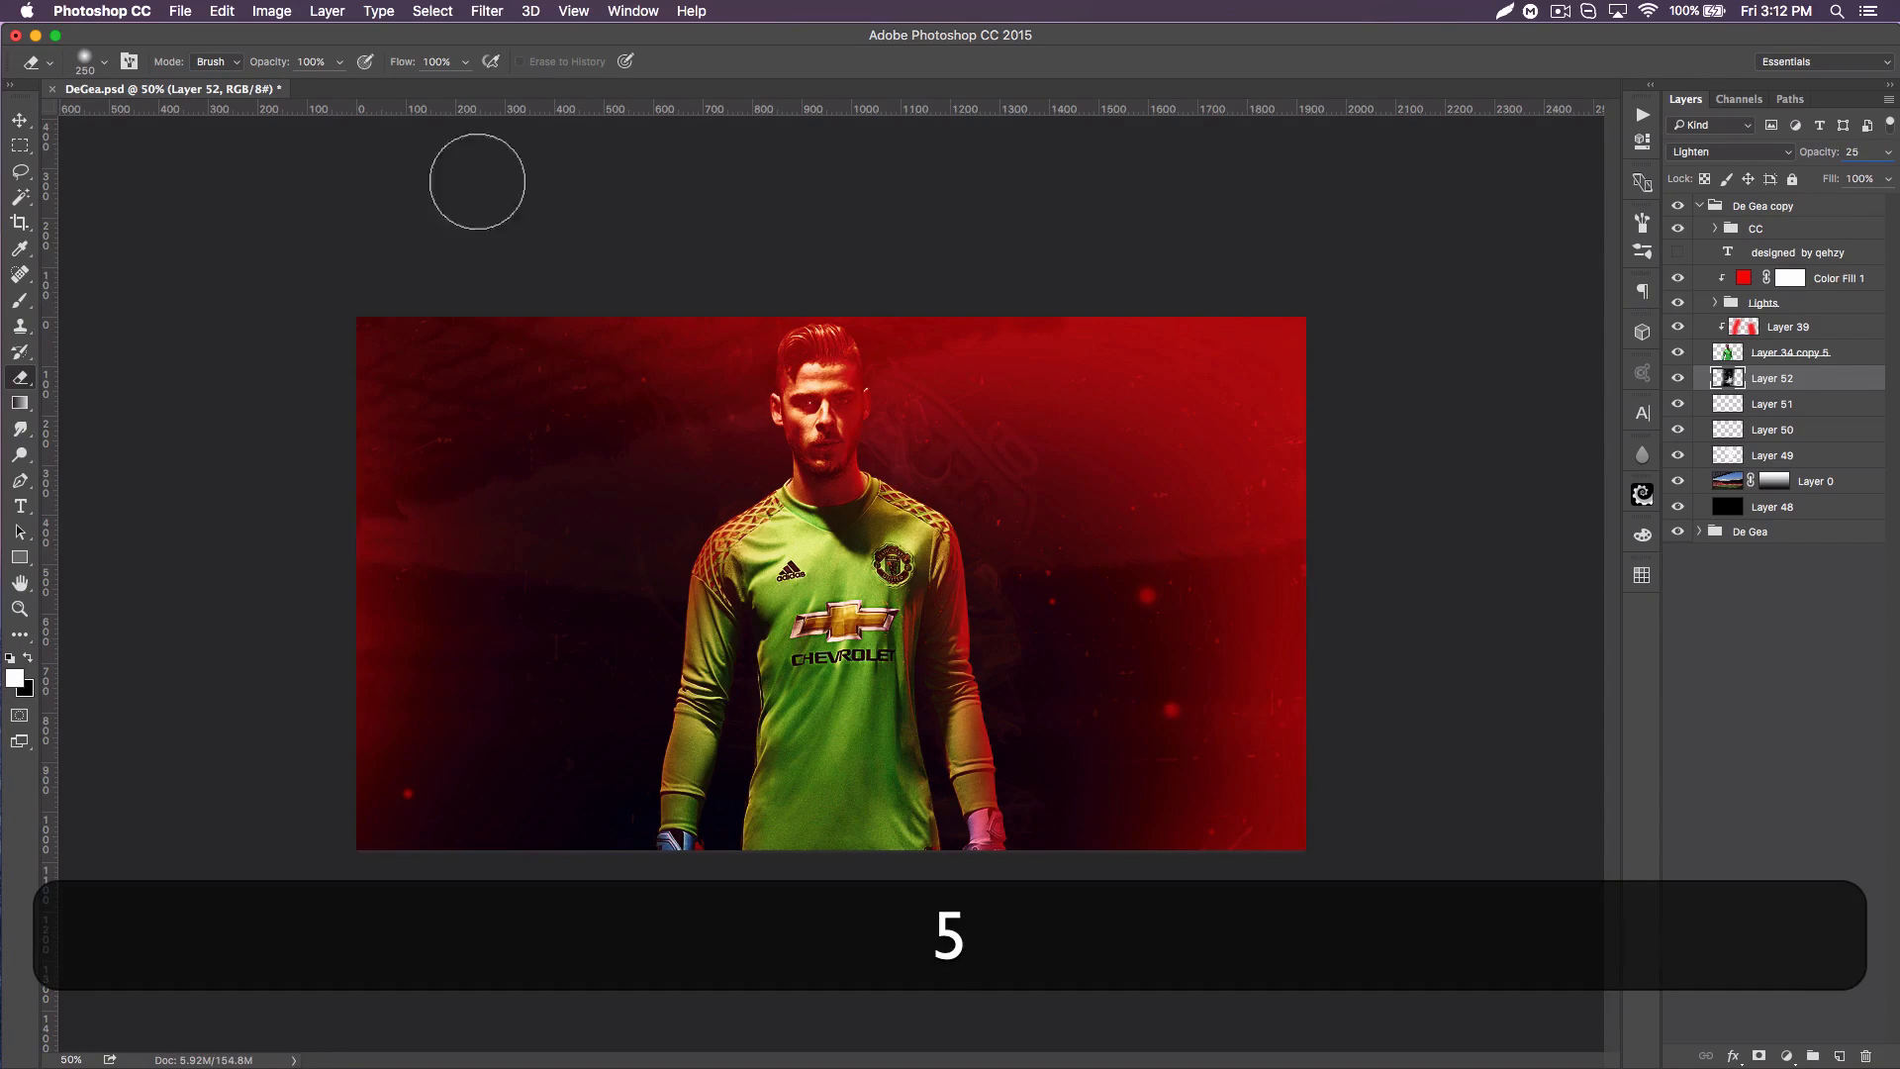
{"action": "left_click", "coordinate": [22, 124]}
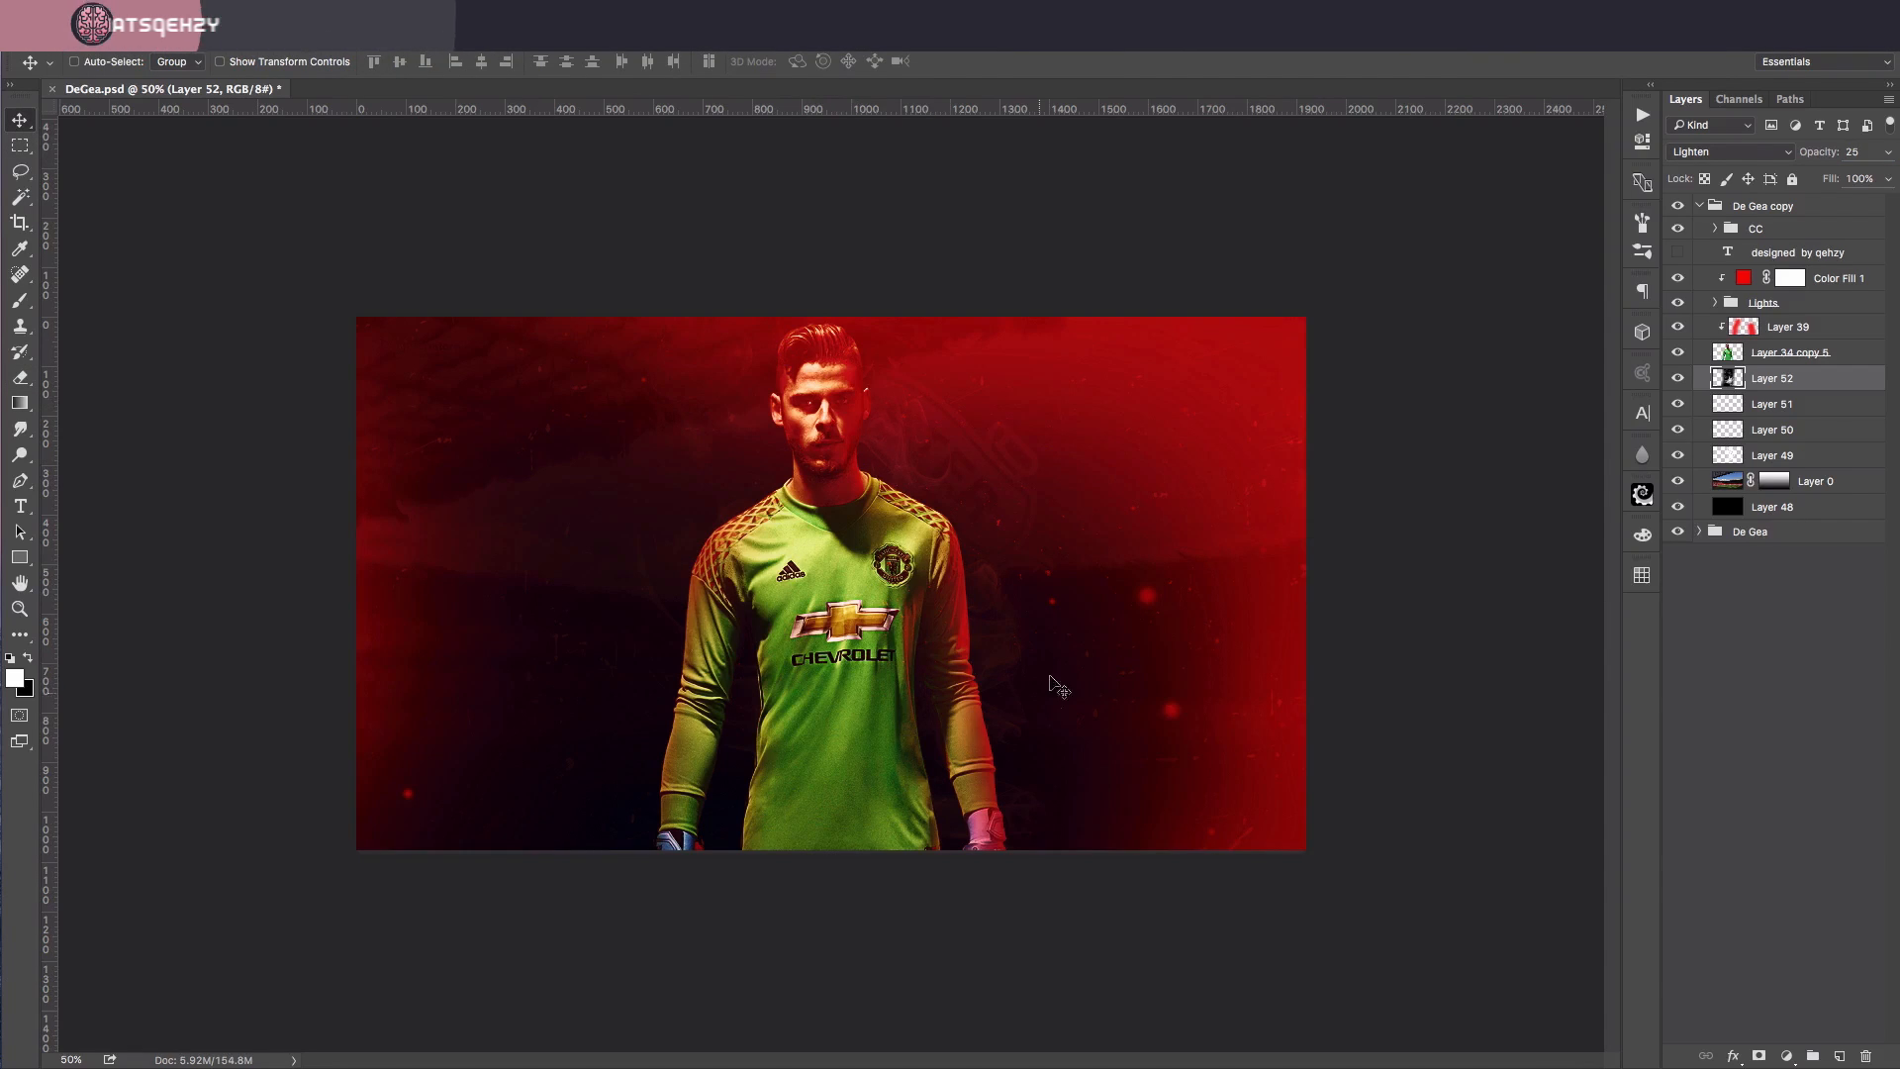
{"action": "left_click_drag", "start_coordinate": [970, 591], "coordinate": [970, 598]}
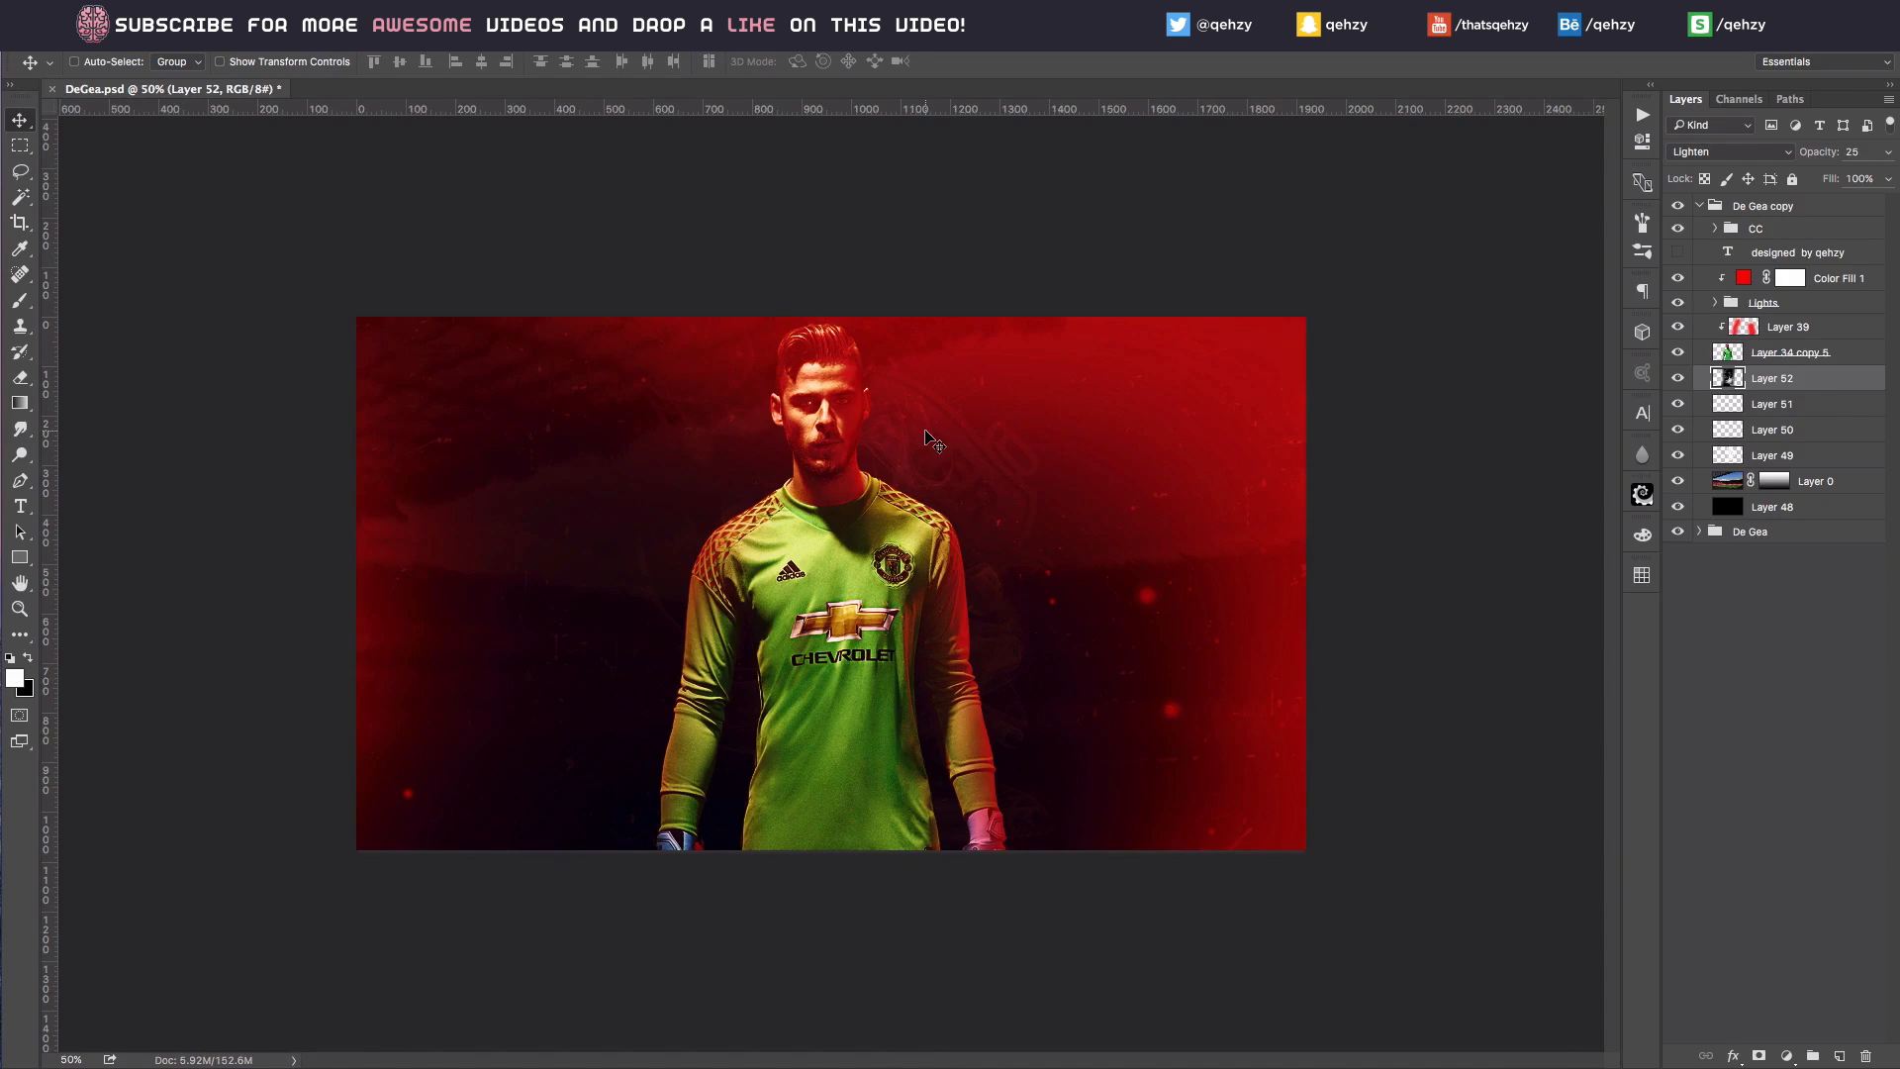
Step: Duplicate the smoke layer twice, placing one copy at the poster's left edge and the other at its upper right edge
{"action": "key", "text": "super+j"}
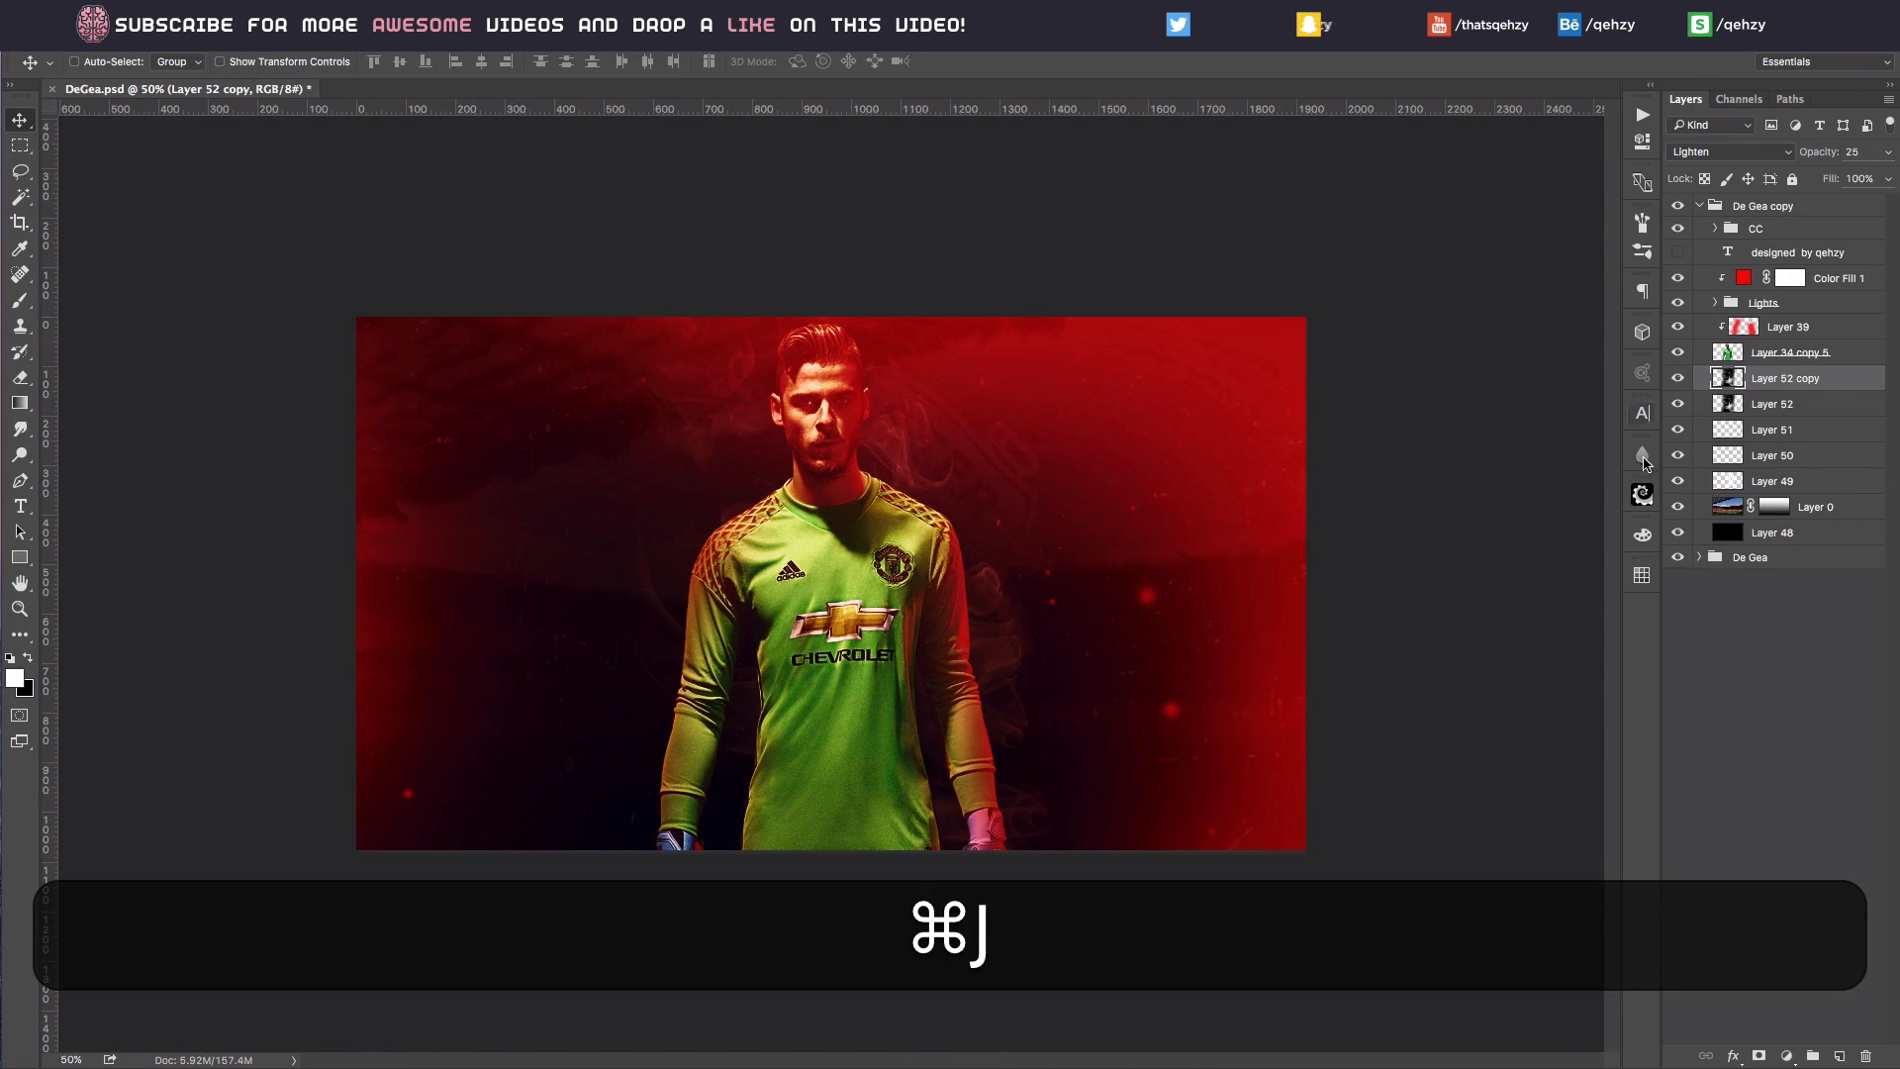
{"action": "left_click_drag", "start_coordinate": [927, 578], "coordinate": [373, 616]}
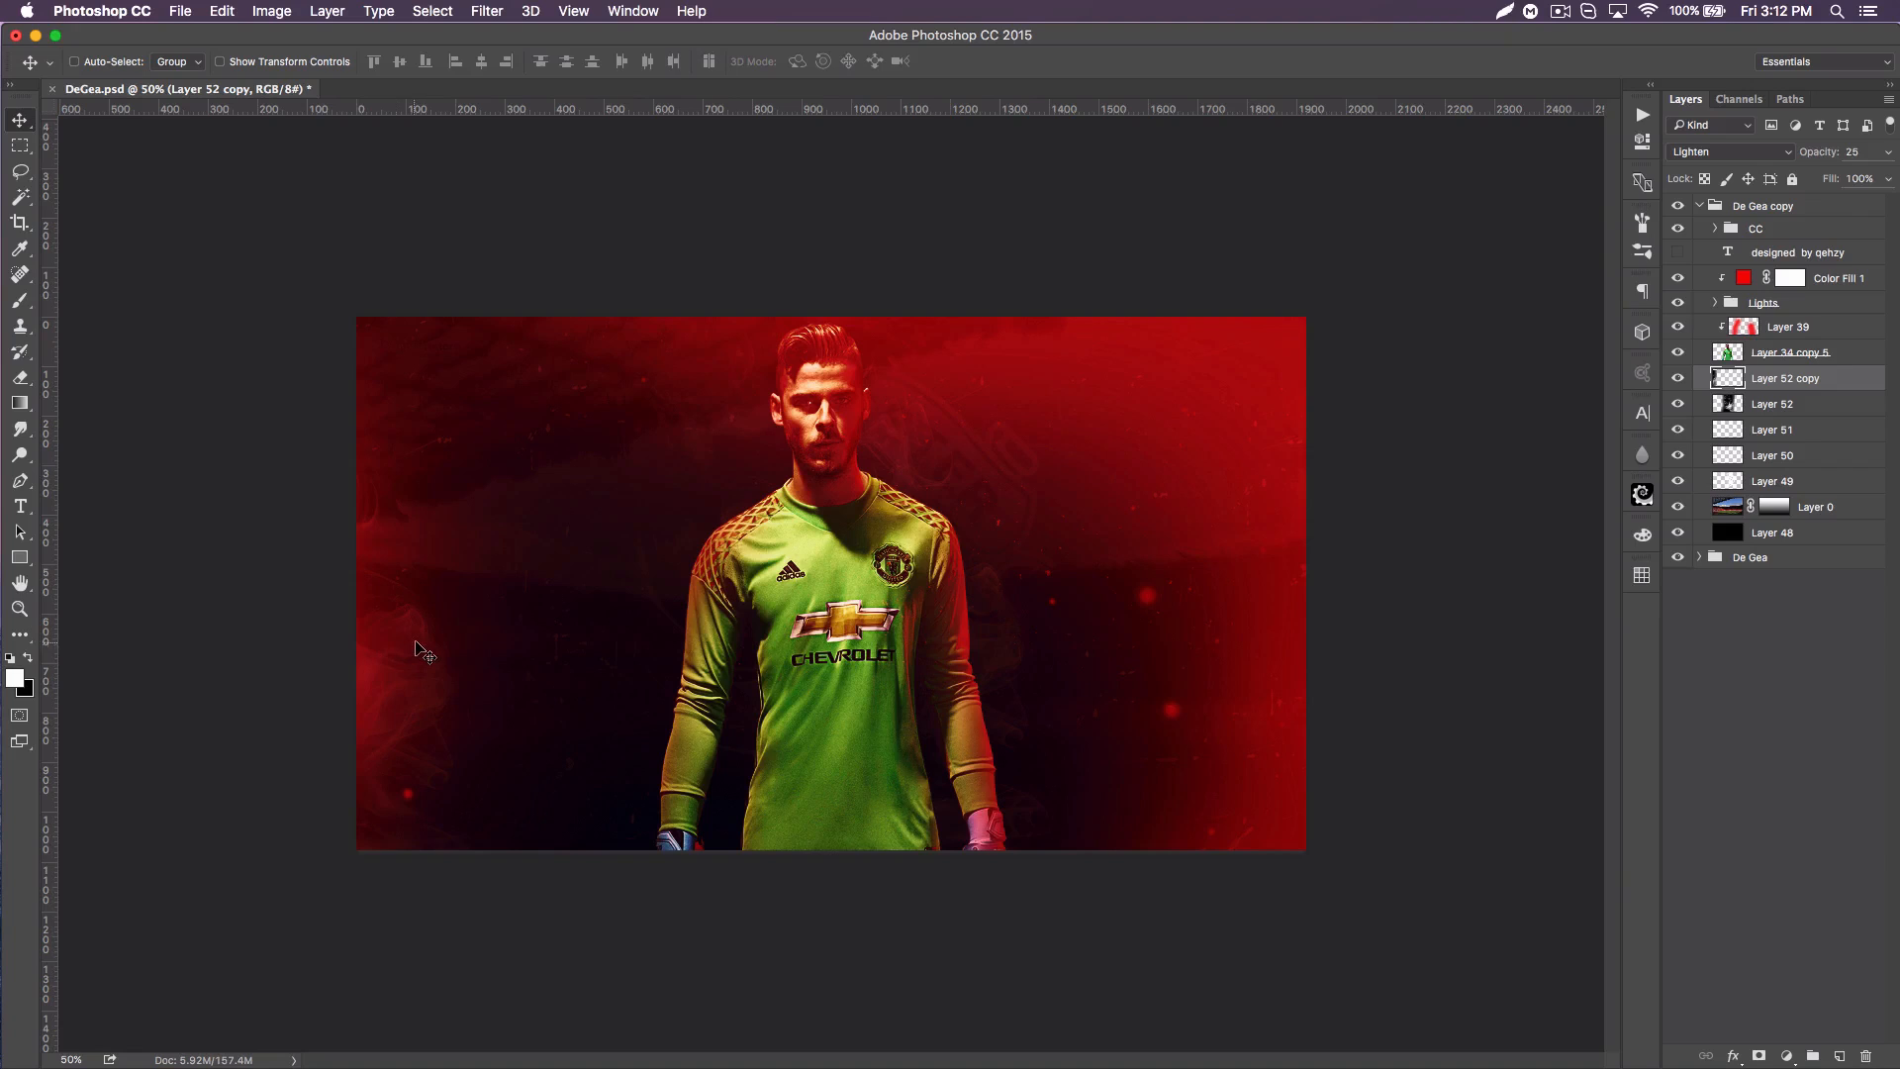
{"action": "key", "text": "super+j"}
{"action": "left_click_drag", "start_coordinate": [416, 685], "coordinate": [1487, 501]}
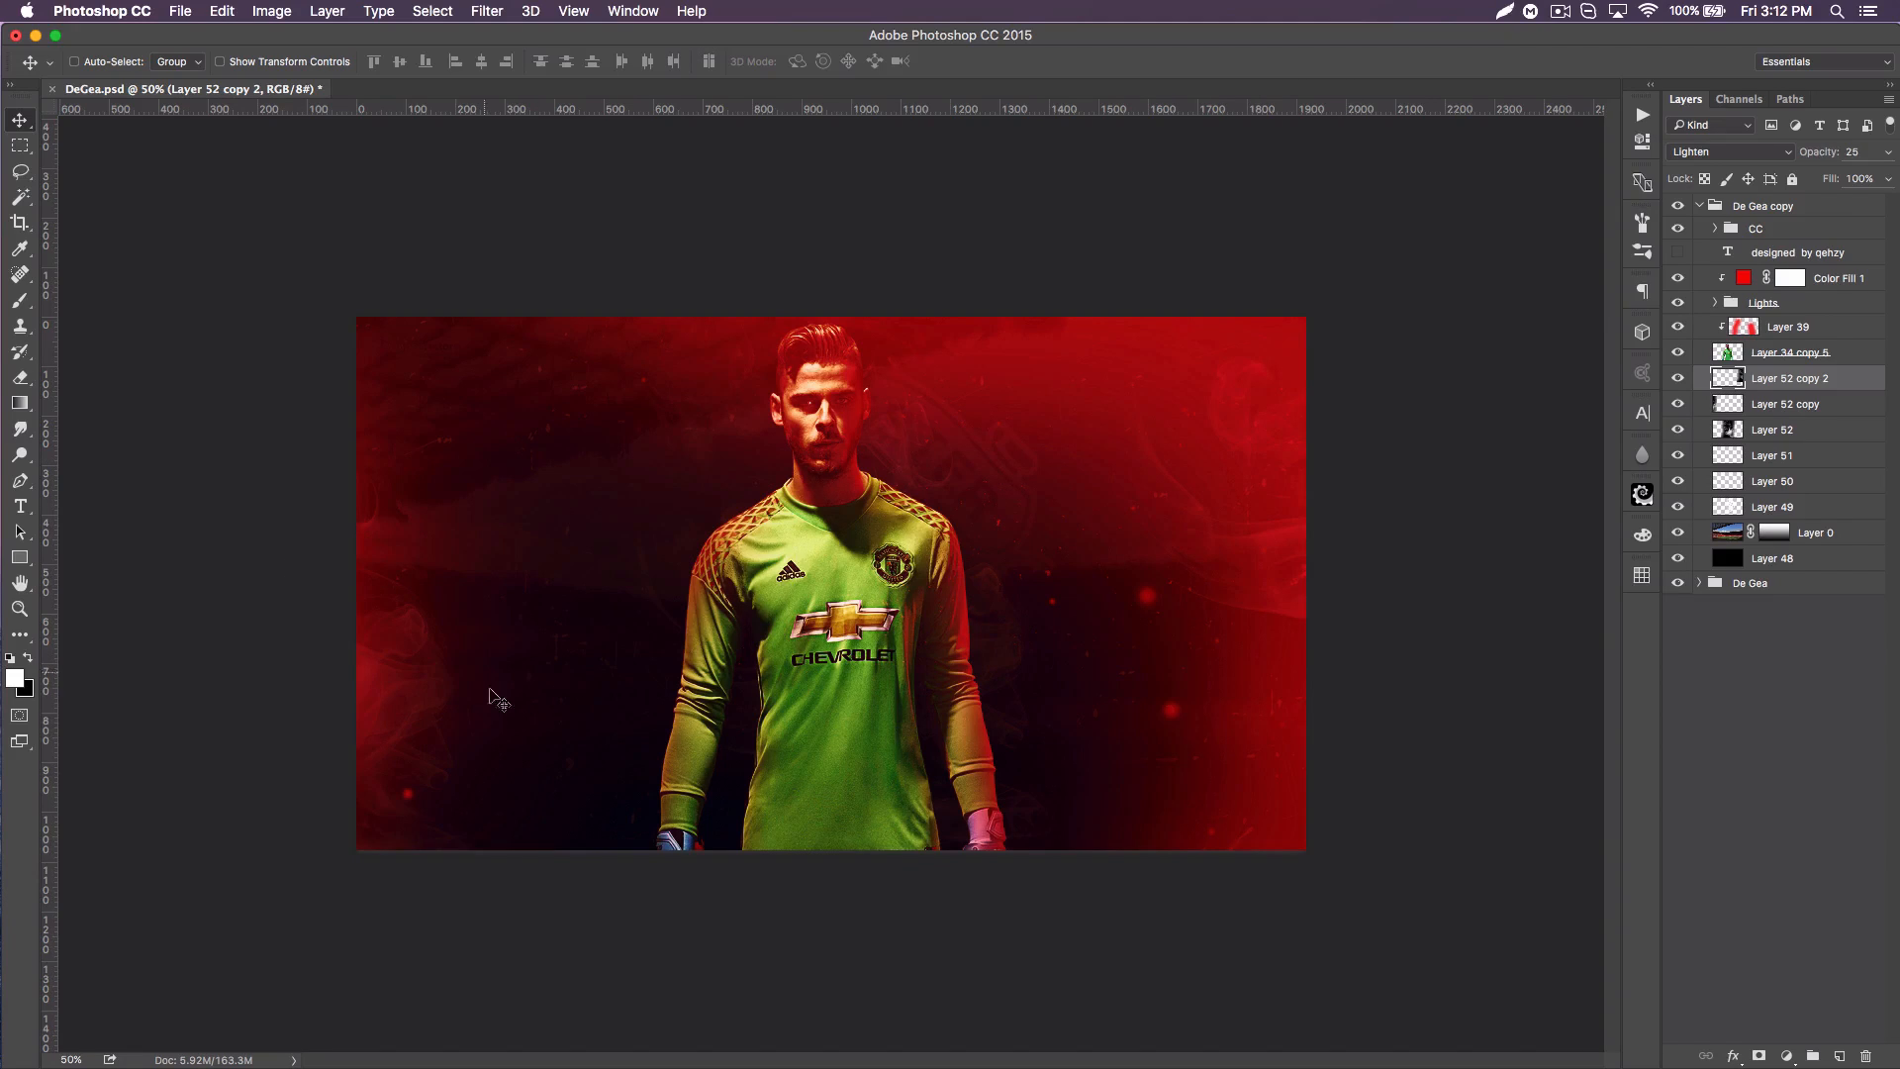
Step: Lower the opacity of the smoke copy at the poster's left edge
{"action": "left_click", "coordinate": [1782, 405]}
{"action": "left_click_drag", "start_coordinate": [1826, 156], "coordinate": [1819, 153]}
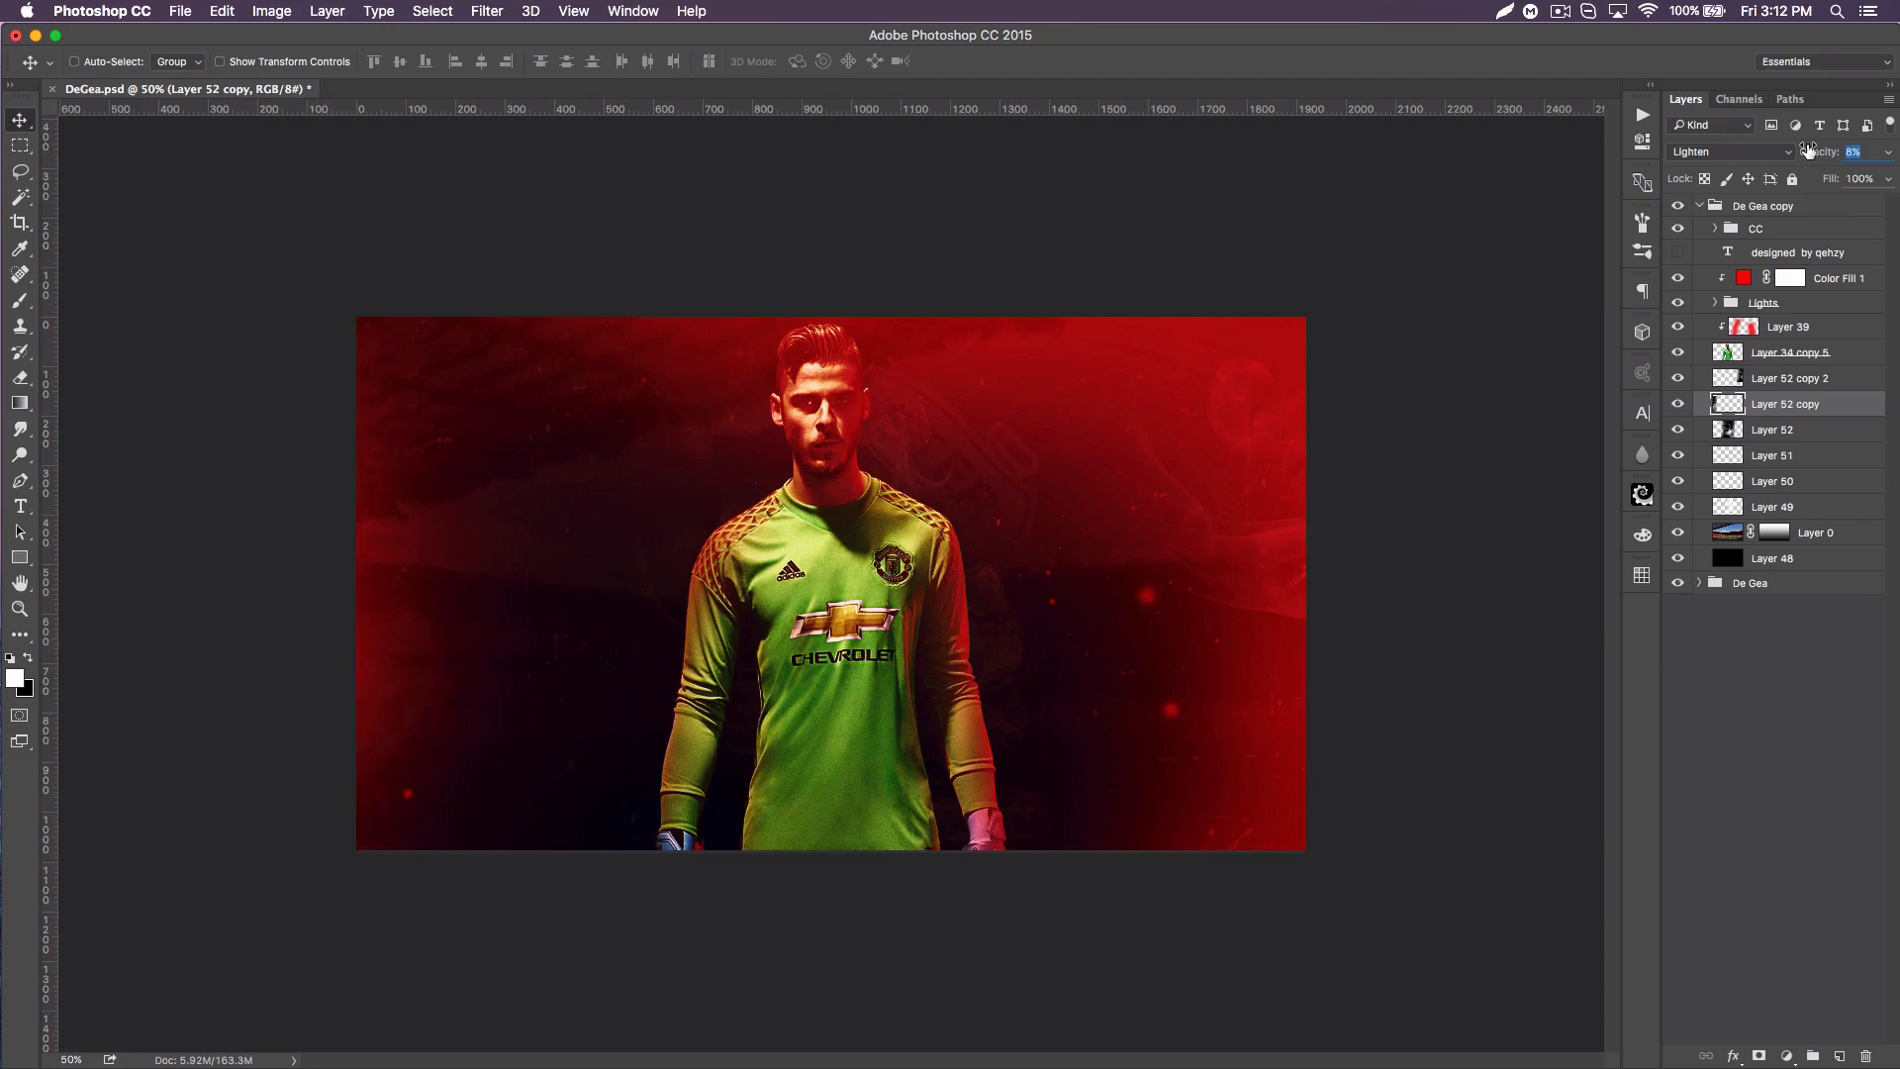
{"action": "left_click", "coordinate": [1820, 403]}
{"action": "left_click", "coordinate": [1793, 378]}
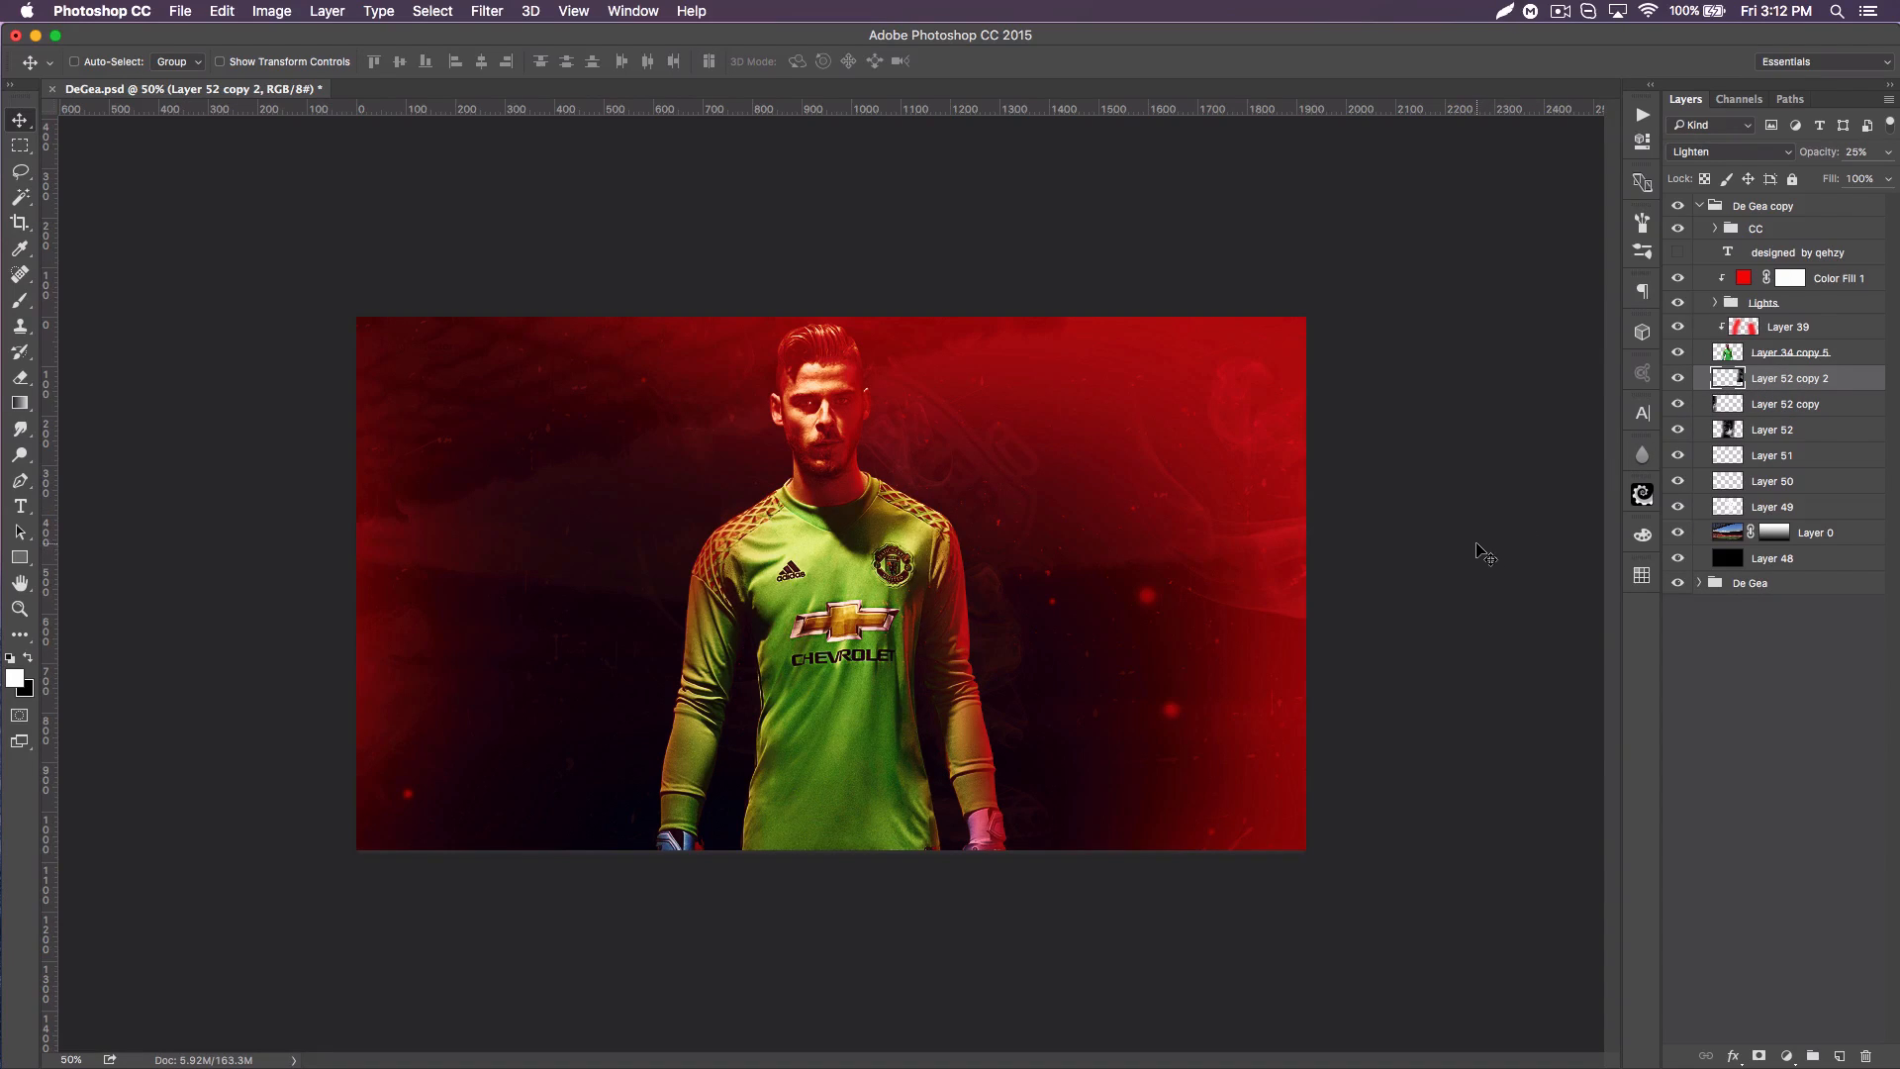
Step: Duplicate the player layer, move the original above the clipped red Layer 39, and duplicate it once more there
{"action": "left_click", "coordinate": [1791, 356]}
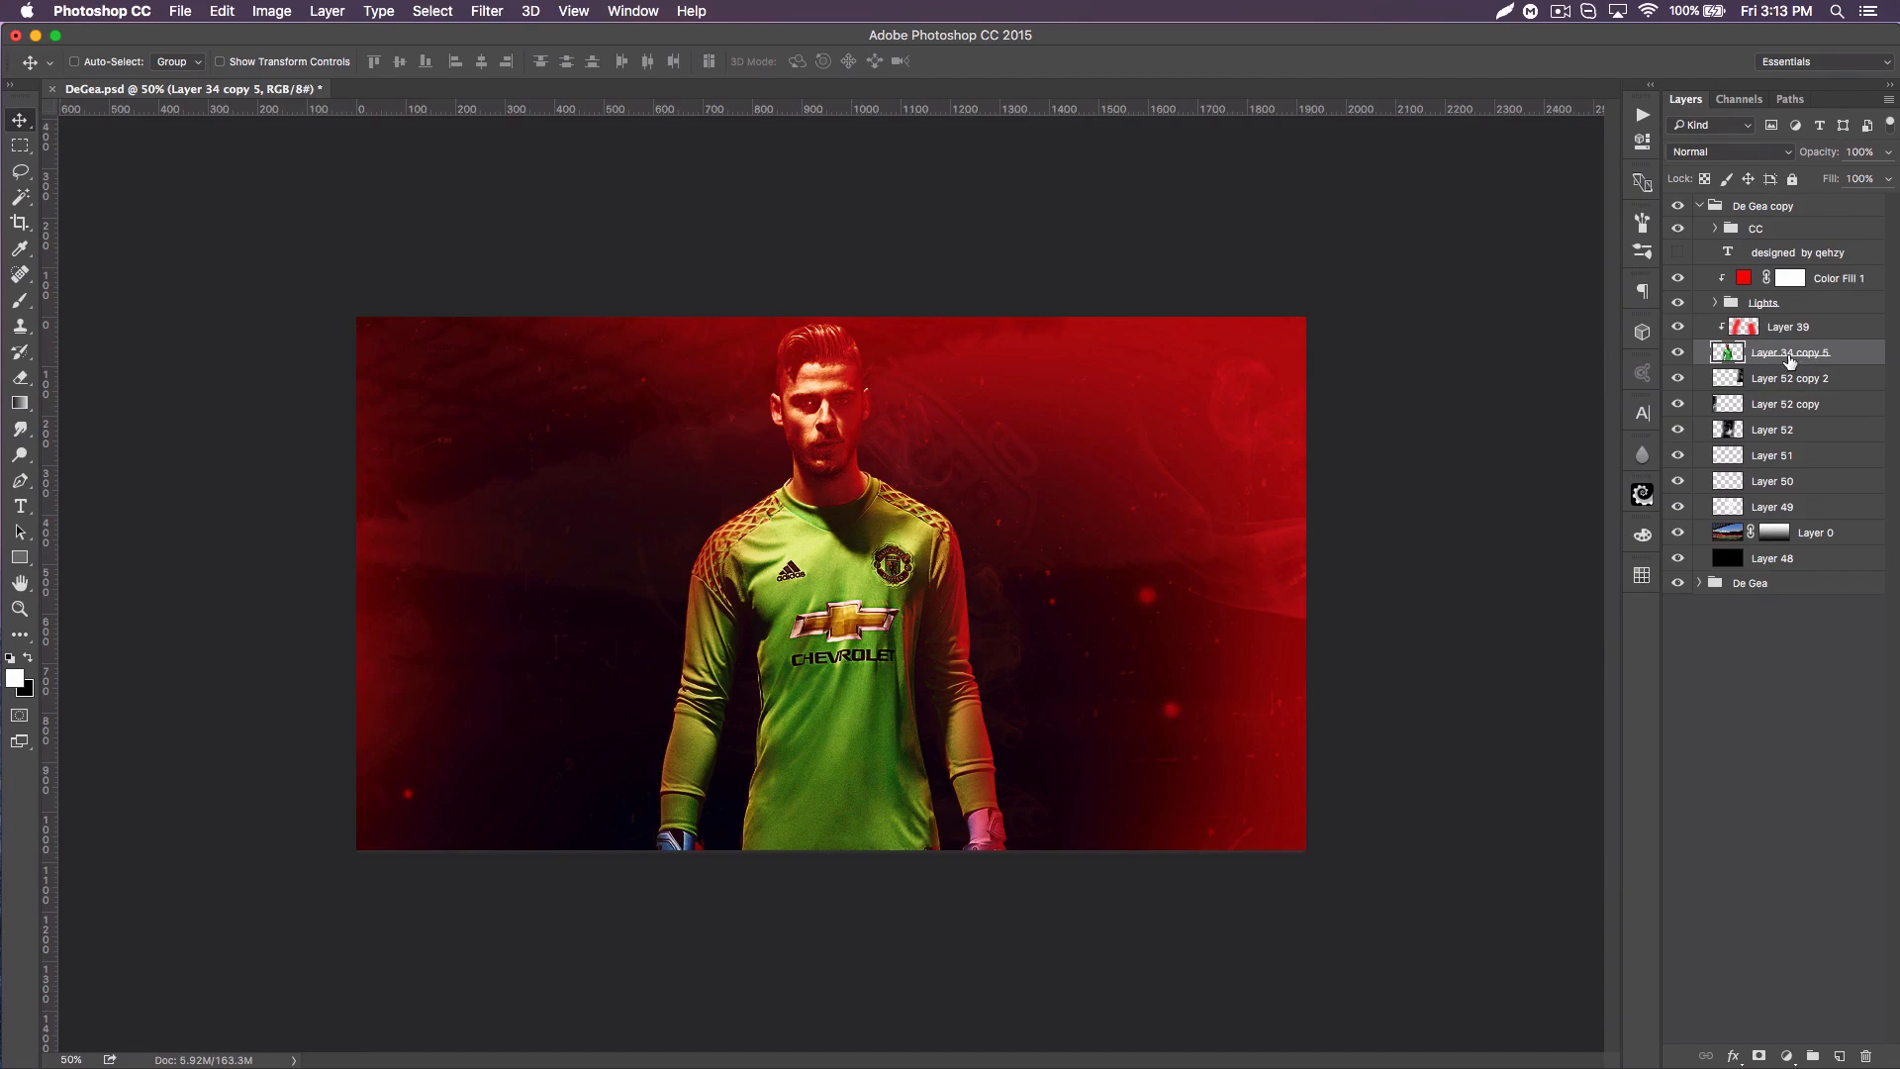
{"action": "key", "text": "super+j"}
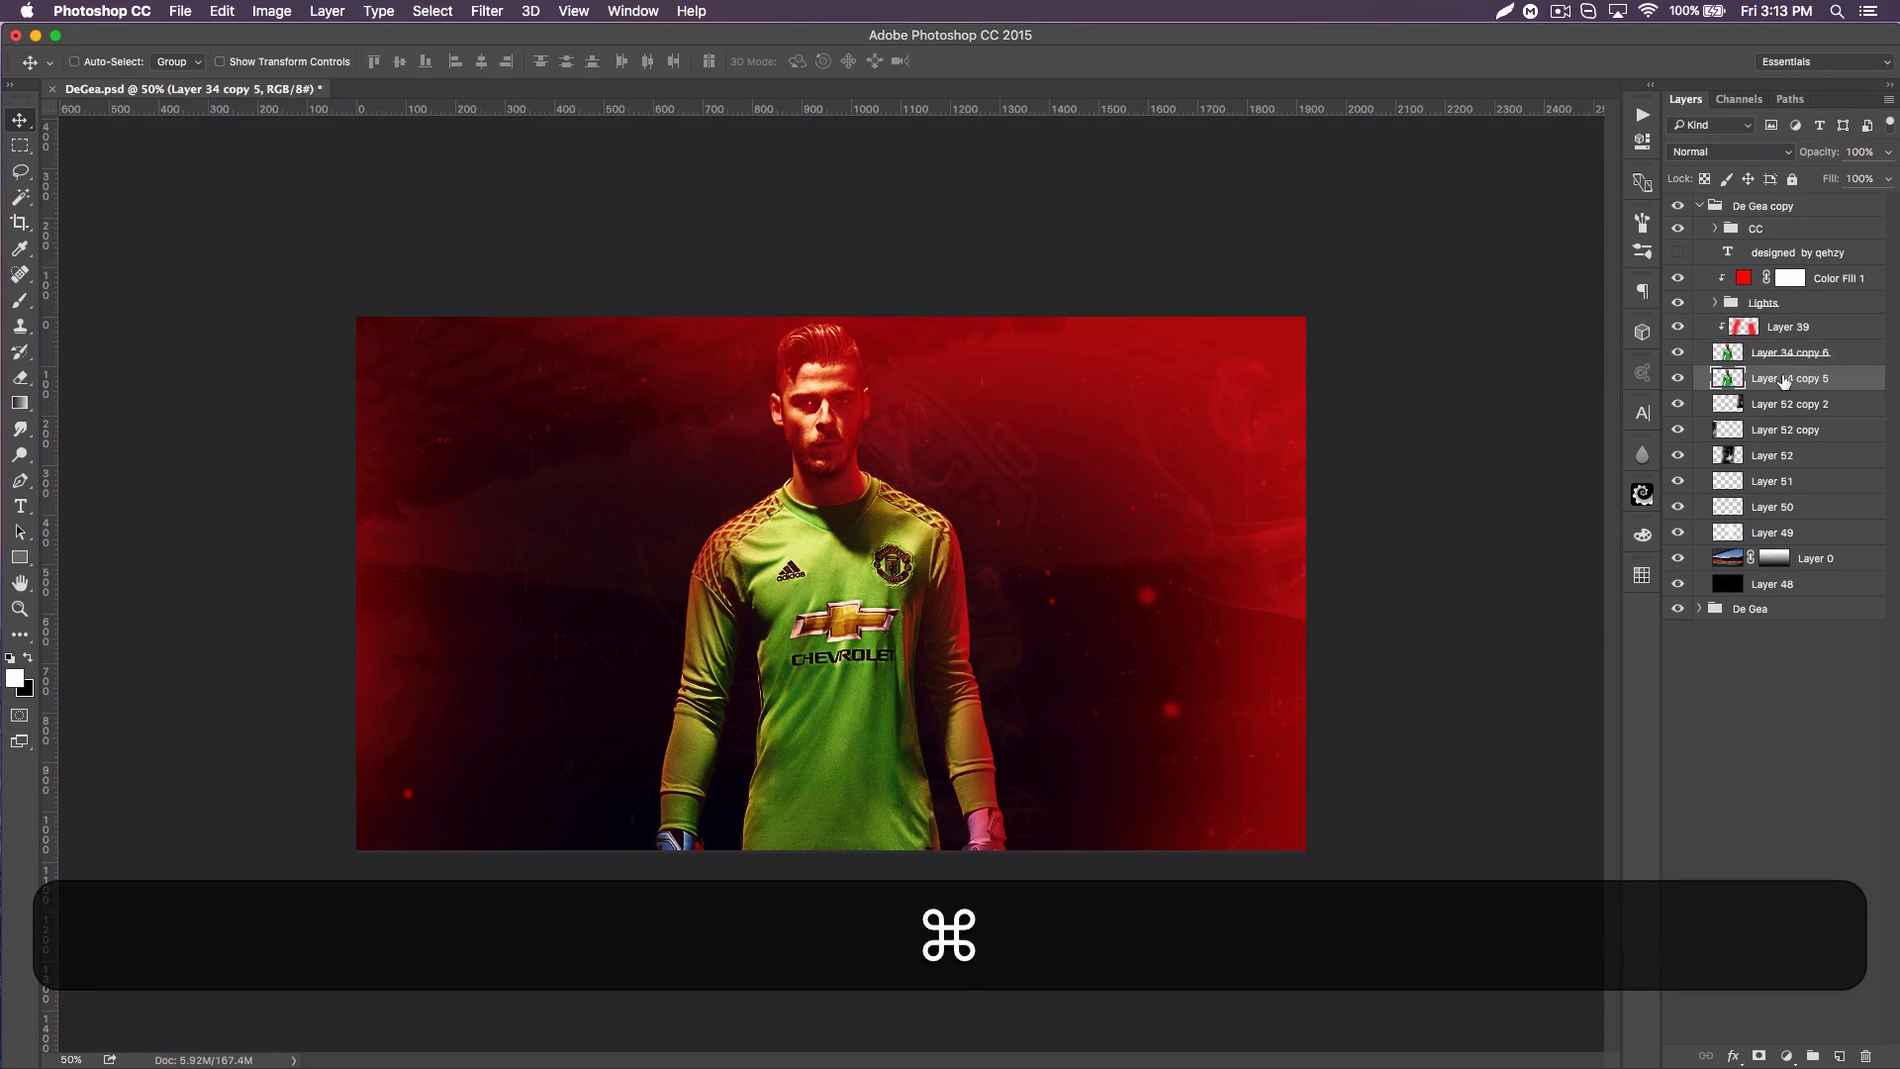
{"action": "left_click_drag", "start_coordinate": [1775, 381], "coordinate": [1732, 315]}
{"action": "key", "text": "super+j"}
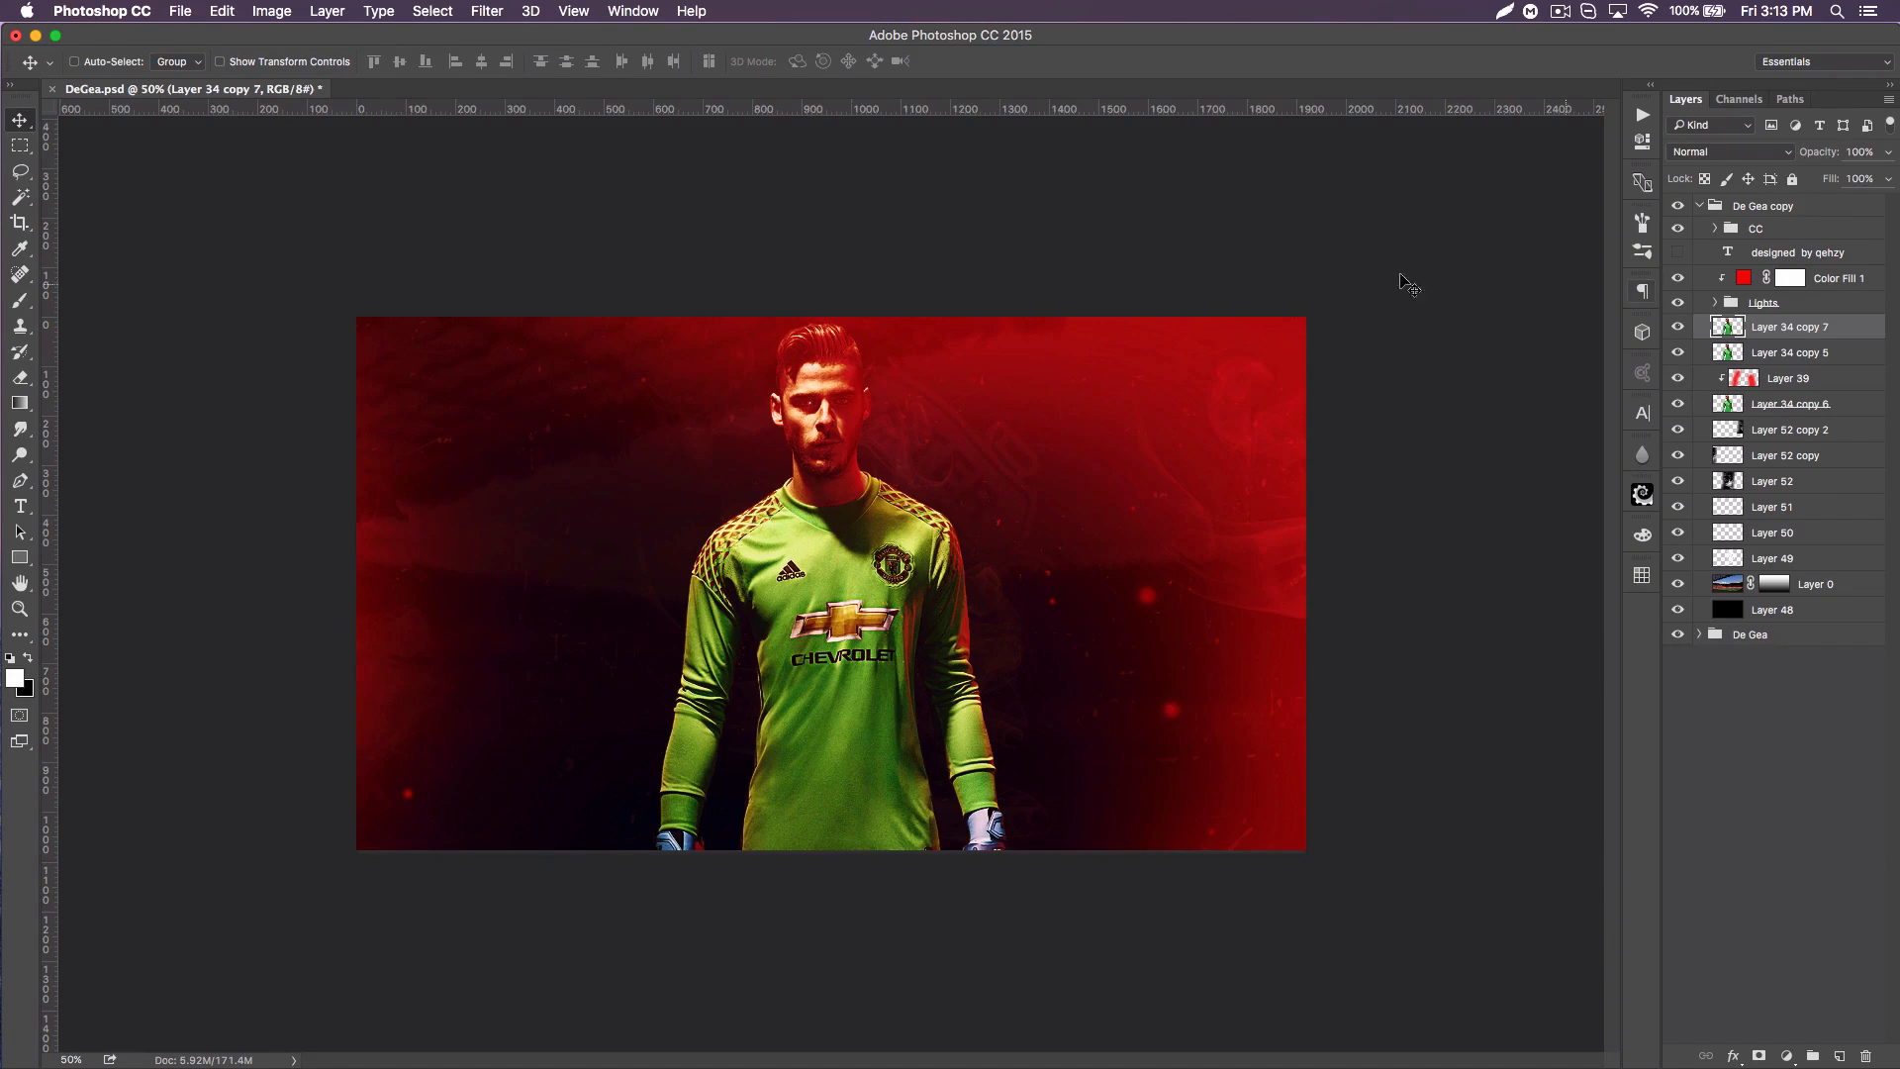
Step: Apply Displace to Layer 34 copy 7 with horizontal scale 25 and vertical scale 10, using displace-map.psd as the map
{"action": "left_click", "coordinate": [487, 10]}
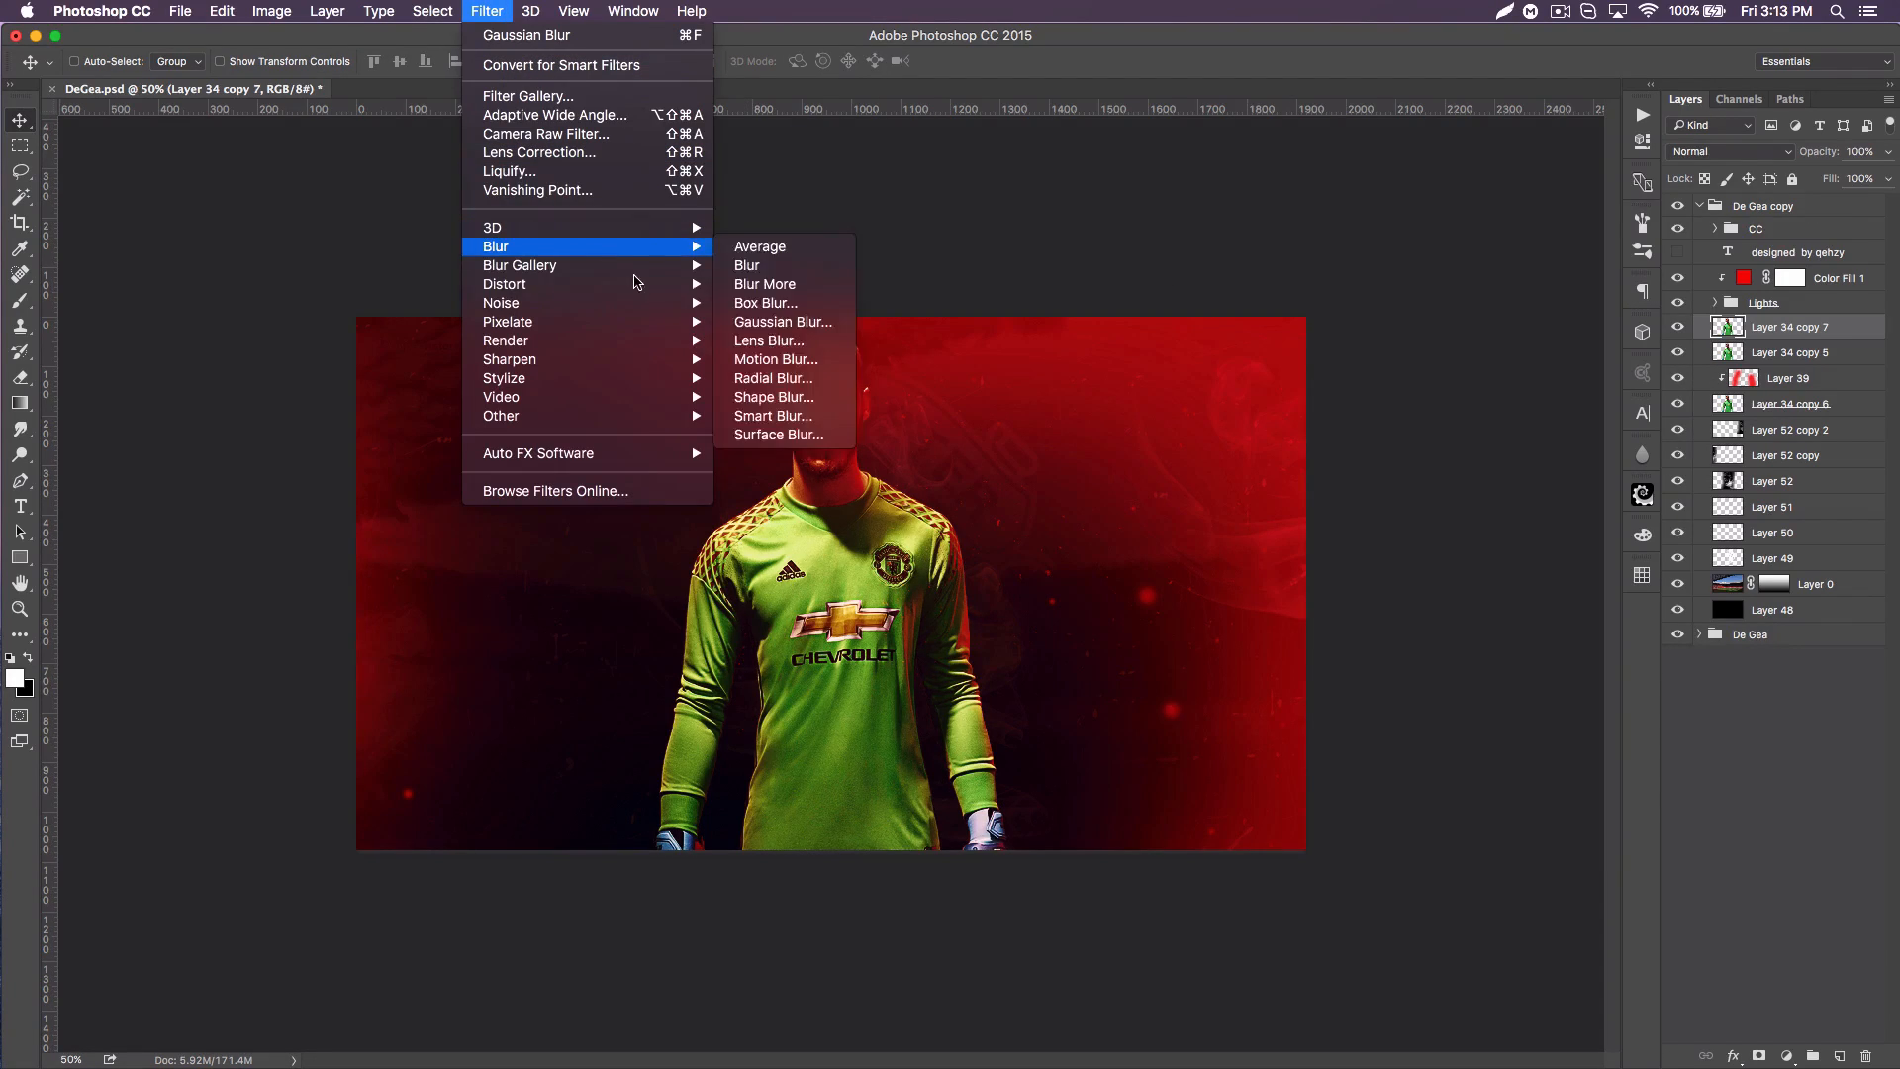
{"action": "mouse_move", "coordinate": [653, 287]}
{"action": "left_click", "coordinate": [798, 287]}
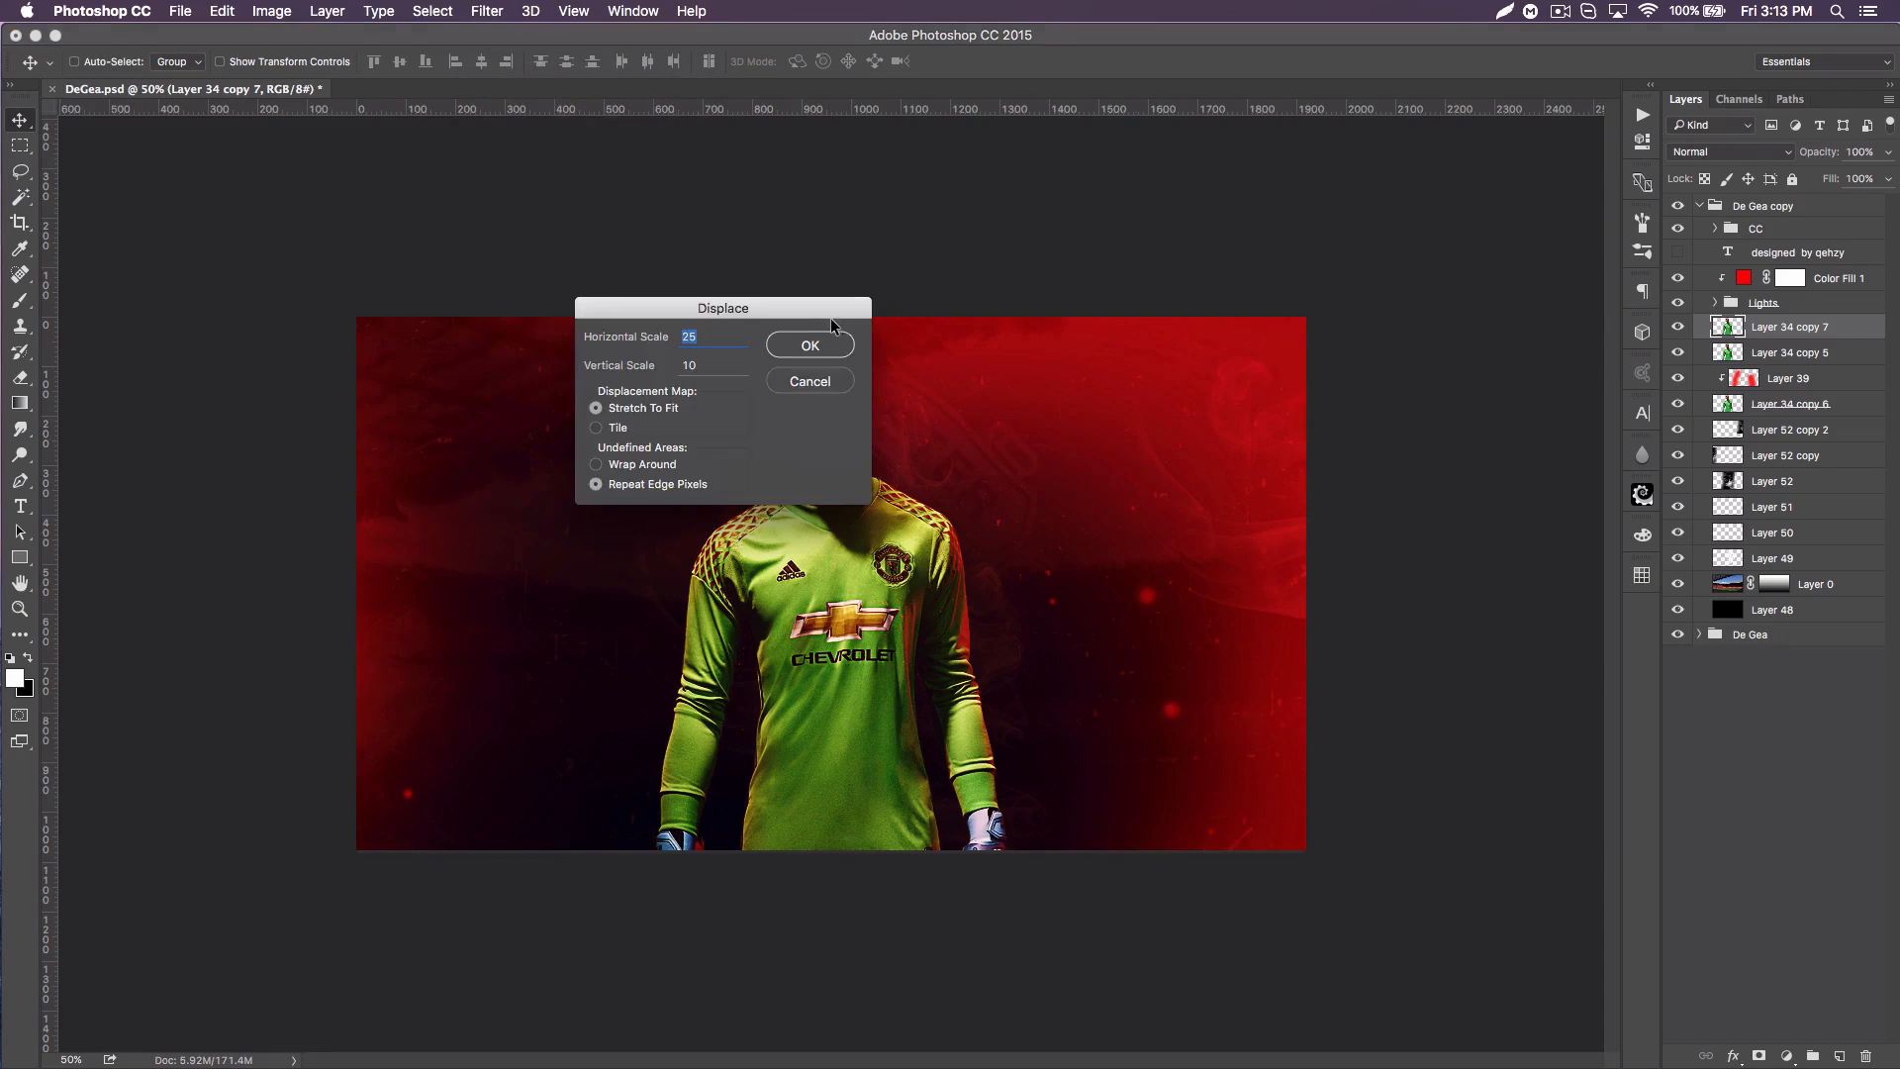
{"action": "left_click", "coordinate": [854, 344]}
{"action": "scroll", "coordinate": [902, 398], "scroll_direction": "down", "scroll_amount": 10}
{"action": "scroll", "coordinate": [902, 398], "scroll_direction": "up", "scroll_amount": 3}
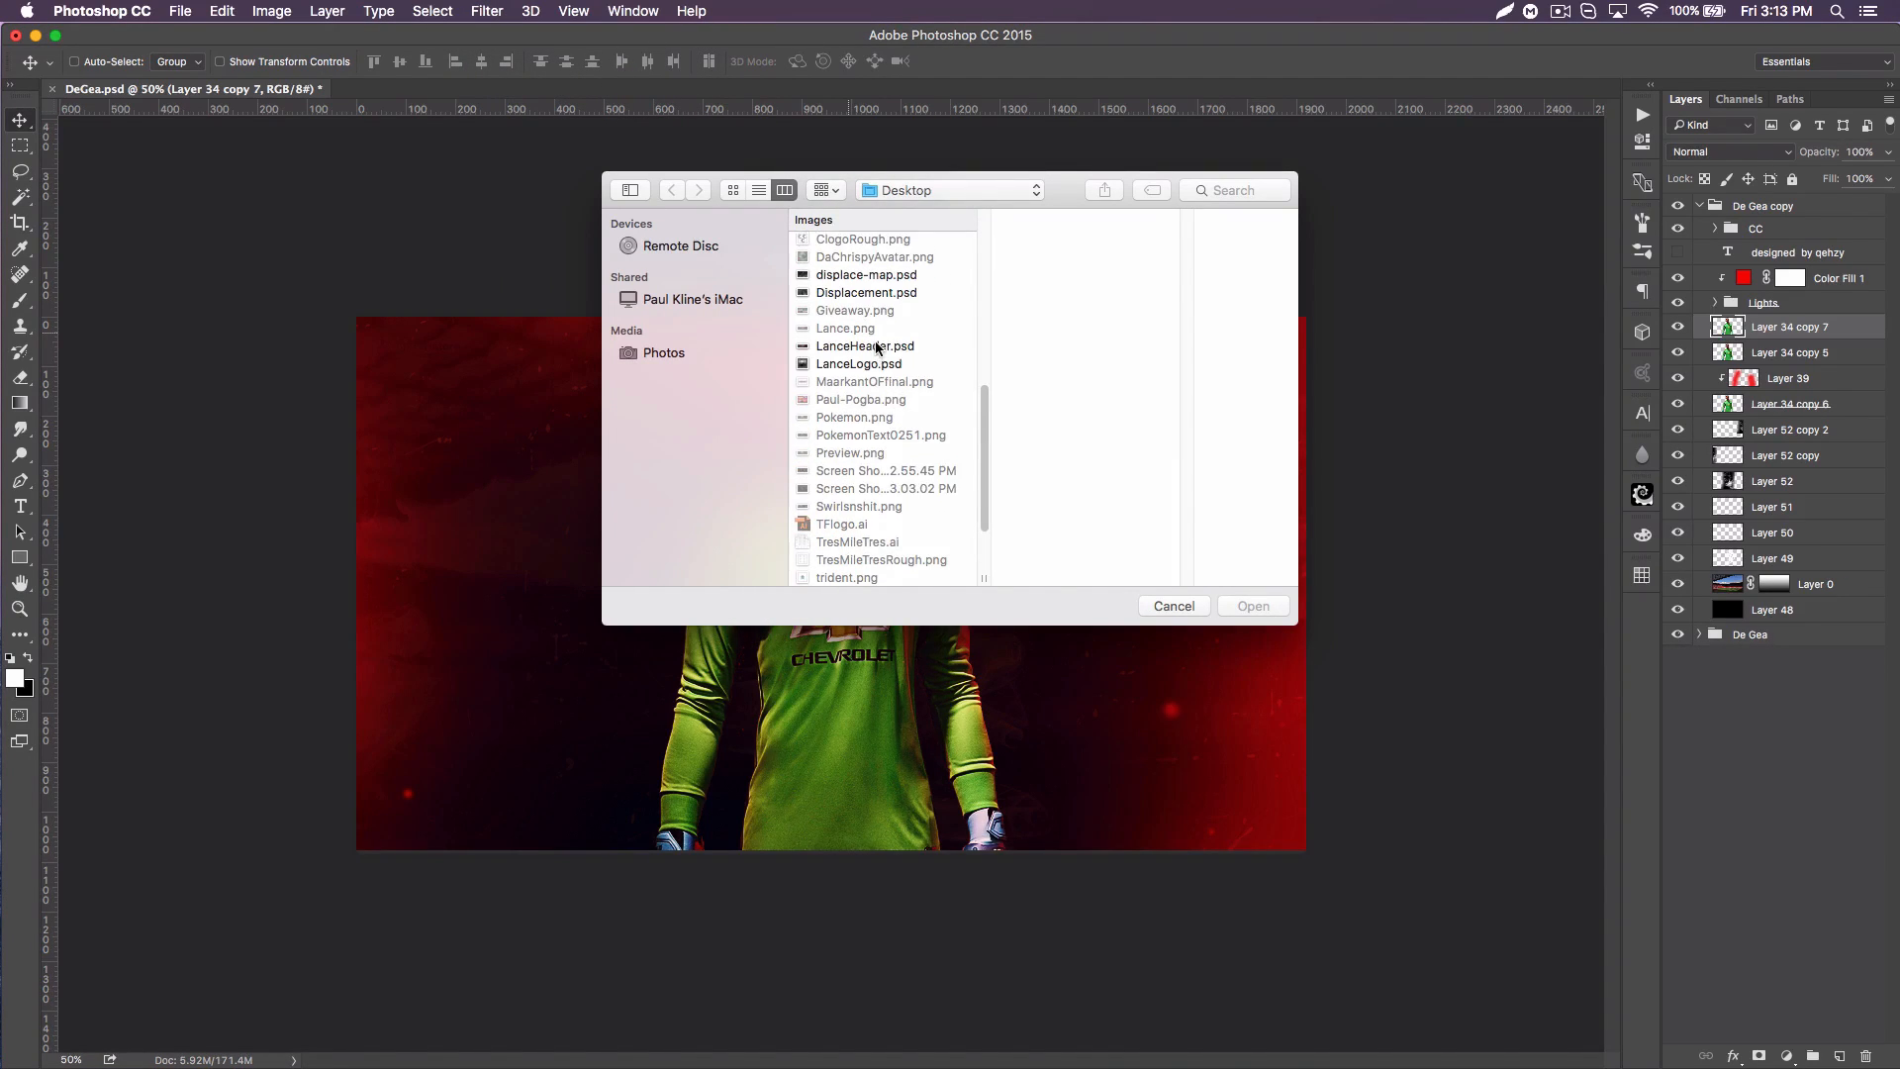
{"action": "left_click", "coordinate": [853, 277]}
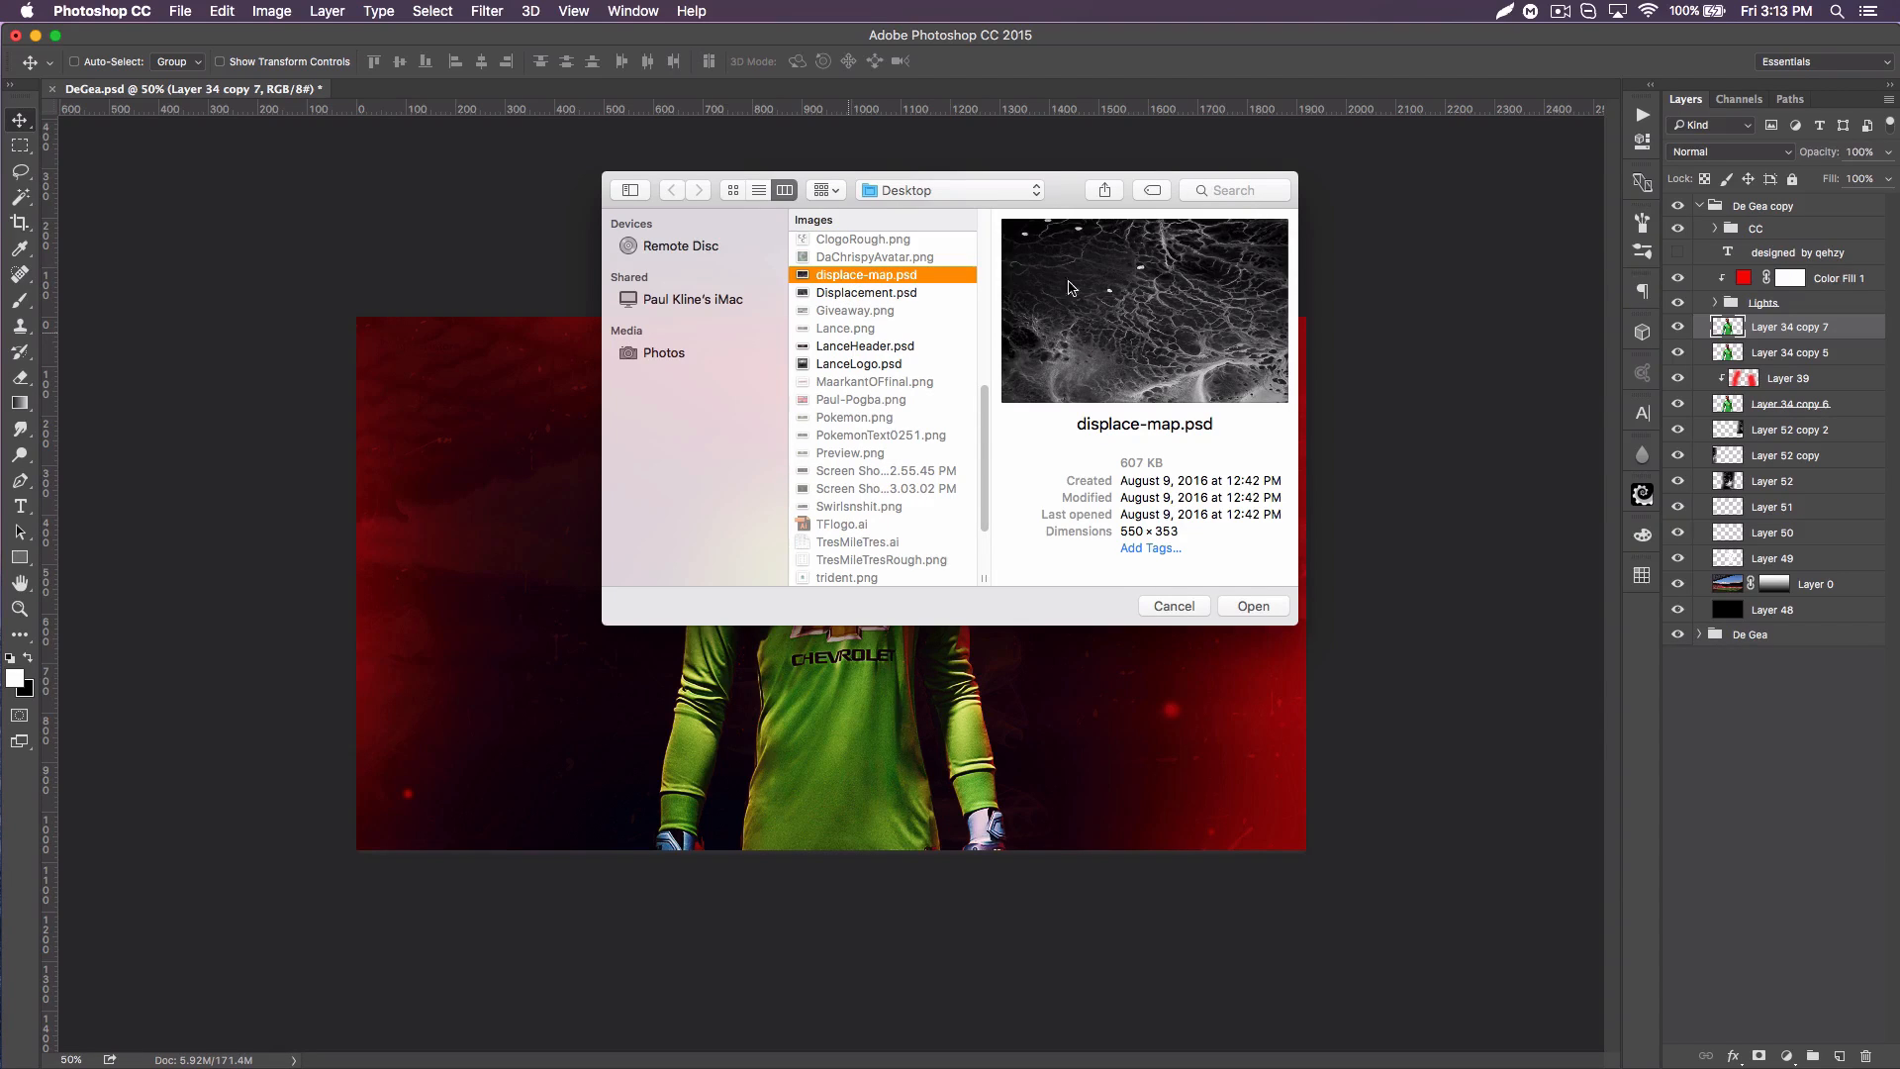
{"action": "left_click", "coordinate": [1253, 606]}
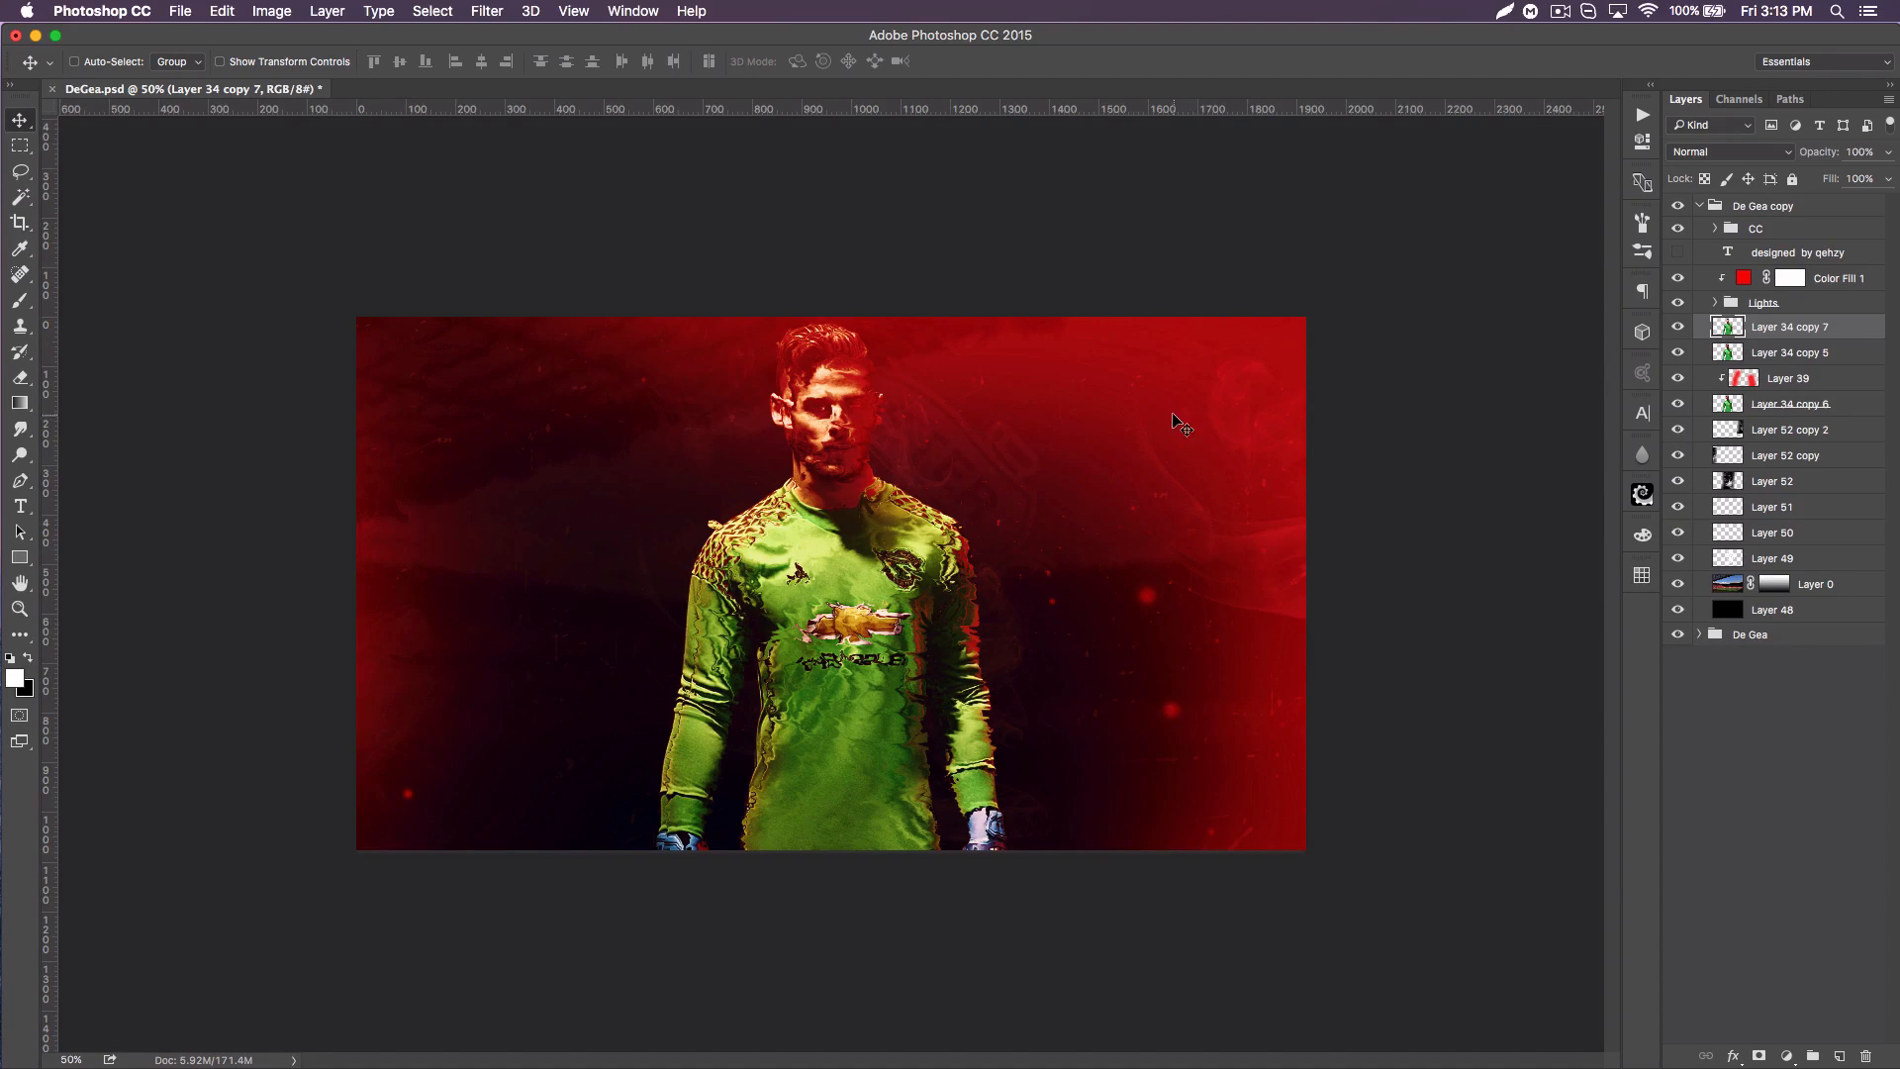
Step: Apply Displace to Layer 34 copy 5 with horizontal scale 25 and vertical scale 10, using Displacement.psd as the map
{"action": "left_click", "coordinate": [1786, 354]}
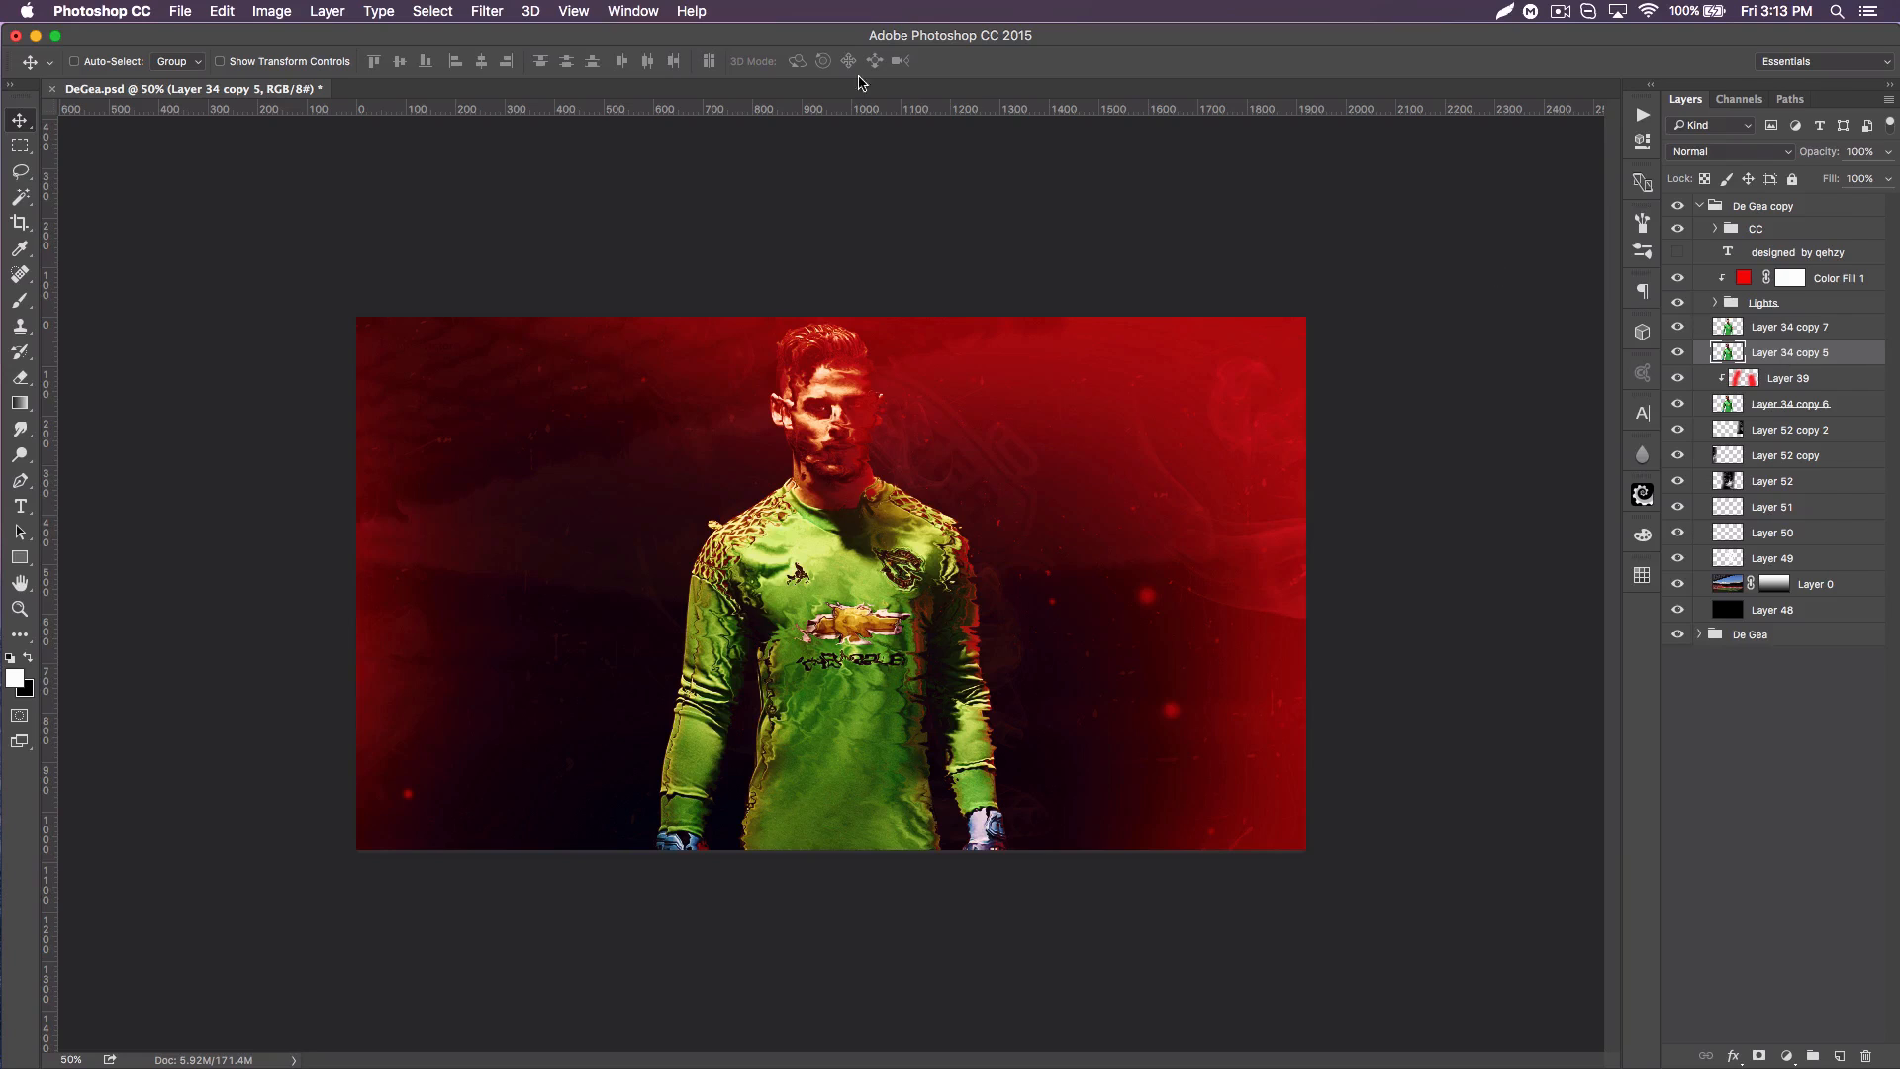
{"action": "left_click", "coordinate": [487, 11]}
{"action": "mouse_move", "coordinate": [664, 286]}
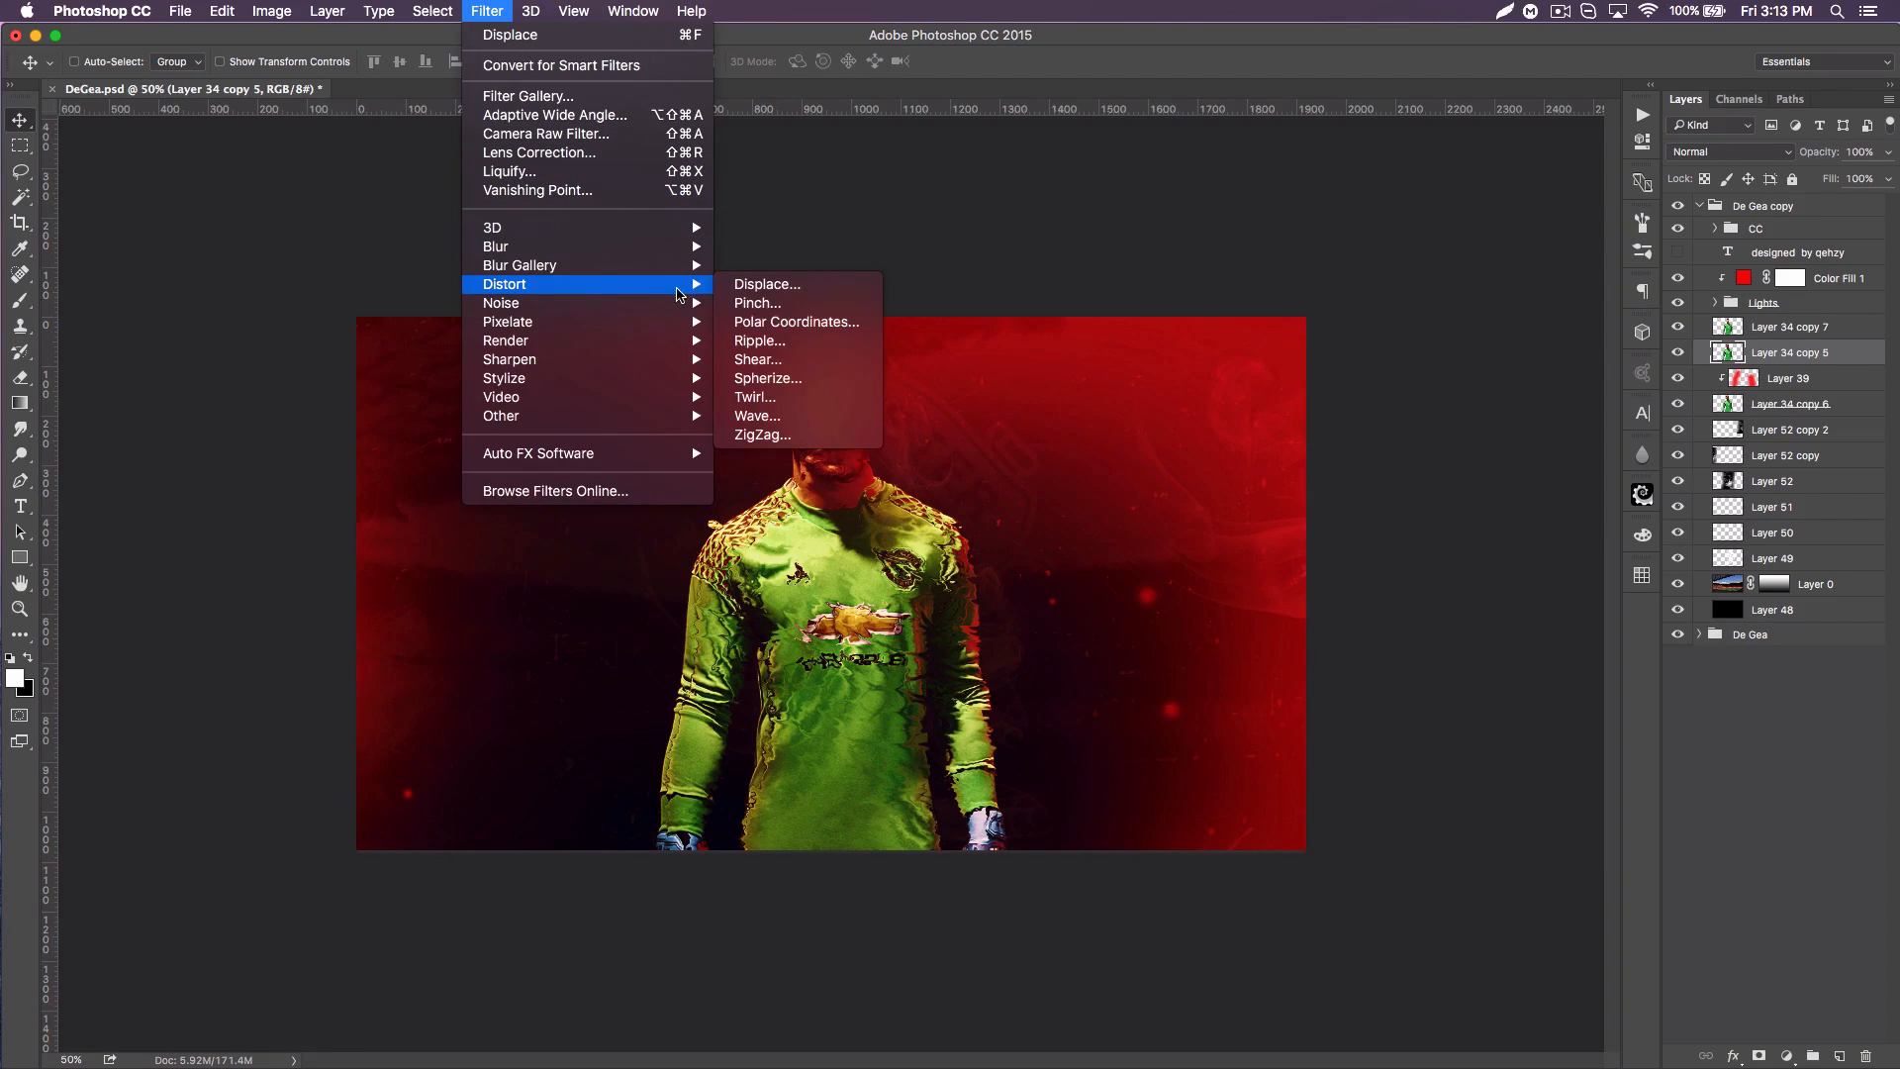
{"action": "left_click", "coordinate": [793, 289]}
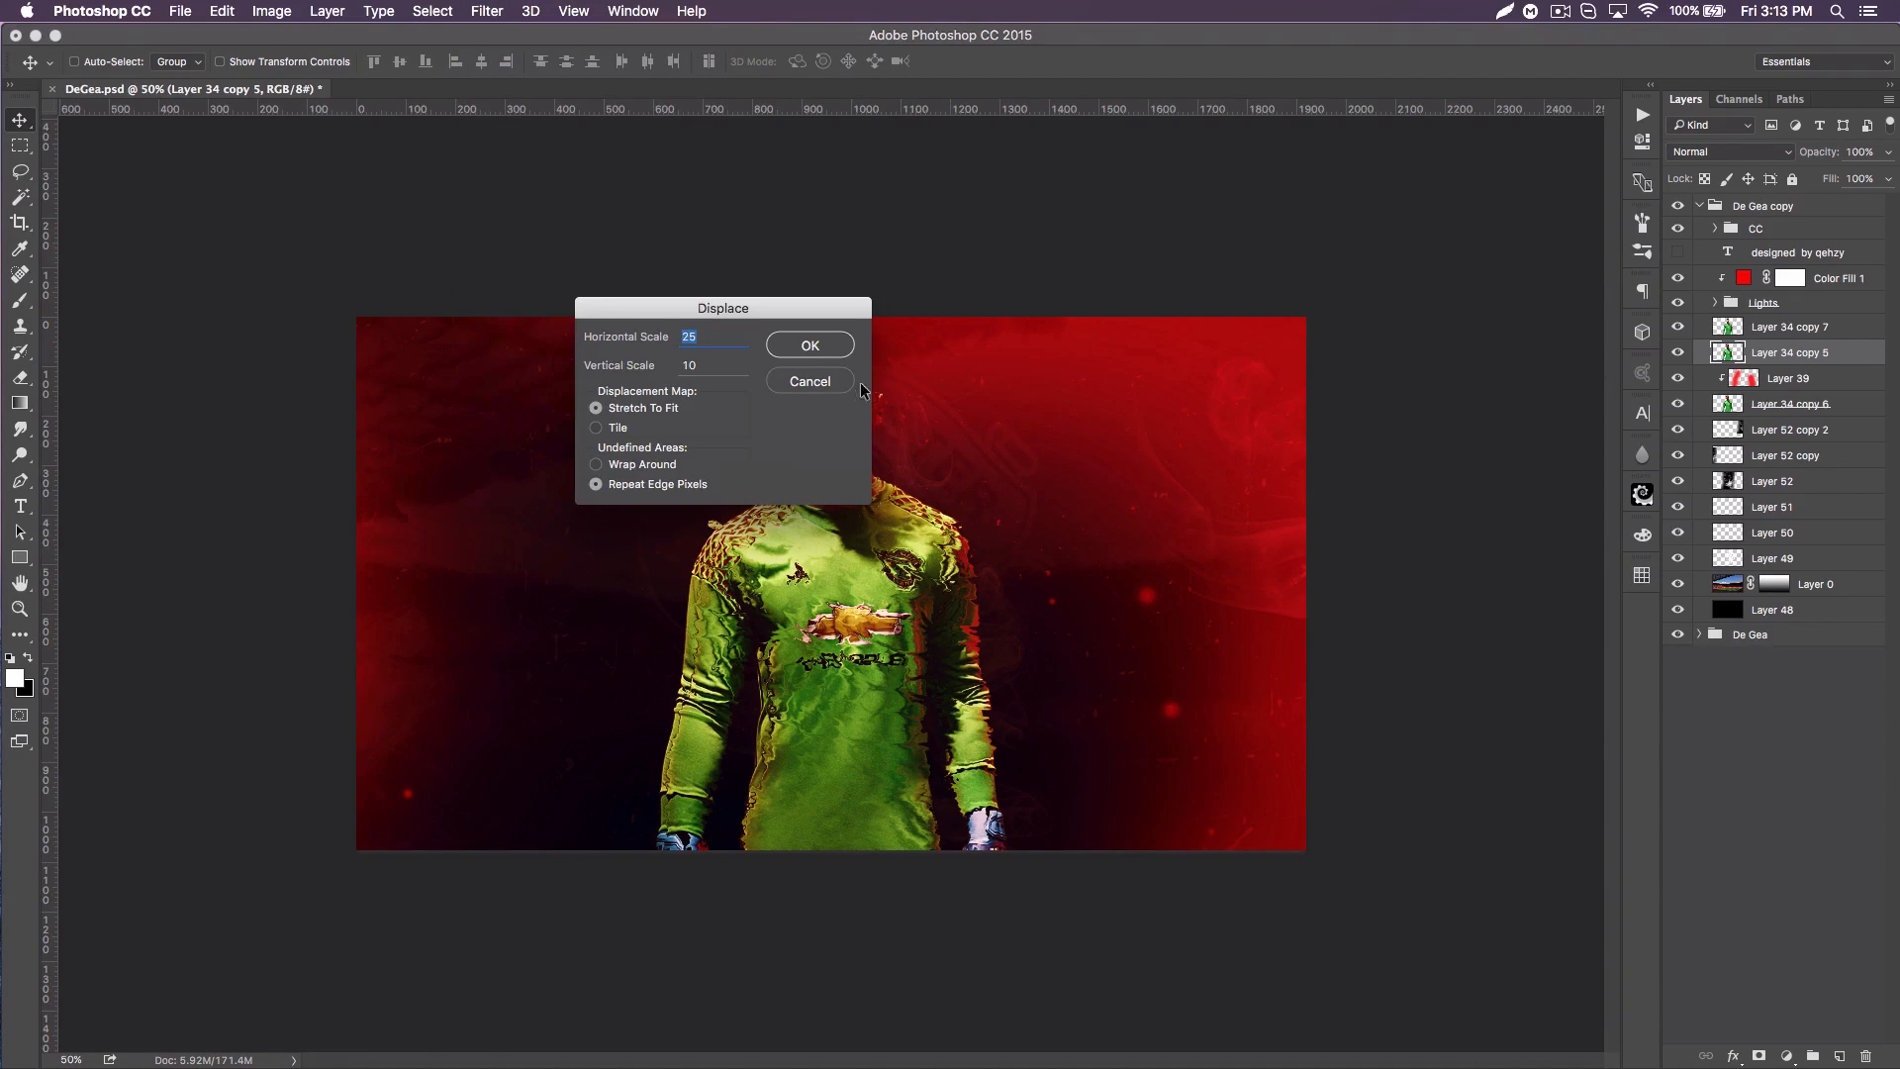
{"action": "left_click", "coordinate": [846, 341]}
{"action": "scroll", "coordinate": [873, 420], "scroll_direction": "down", "scroll_amount": 5}
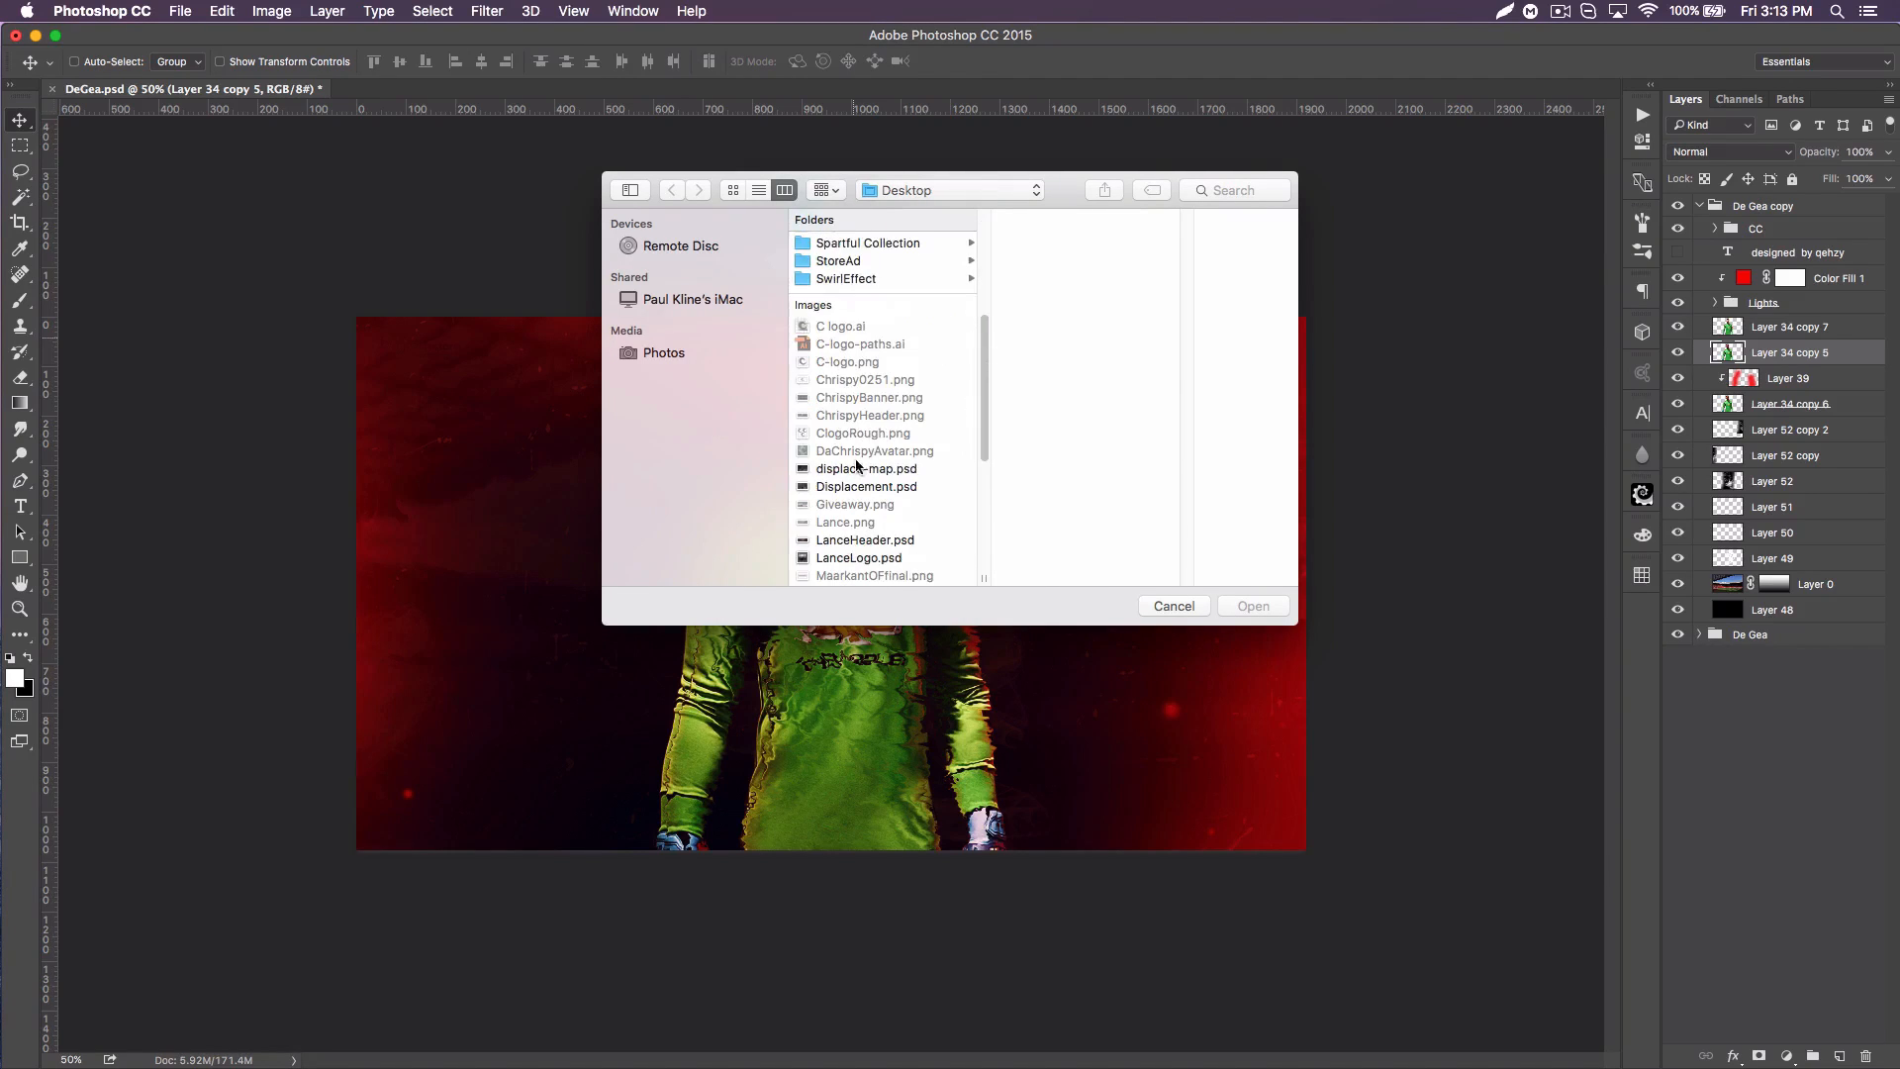
{"action": "left_click", "coordinate": [857, 486]}
{"action": "left_click", "coordinate": [1249, 604]}
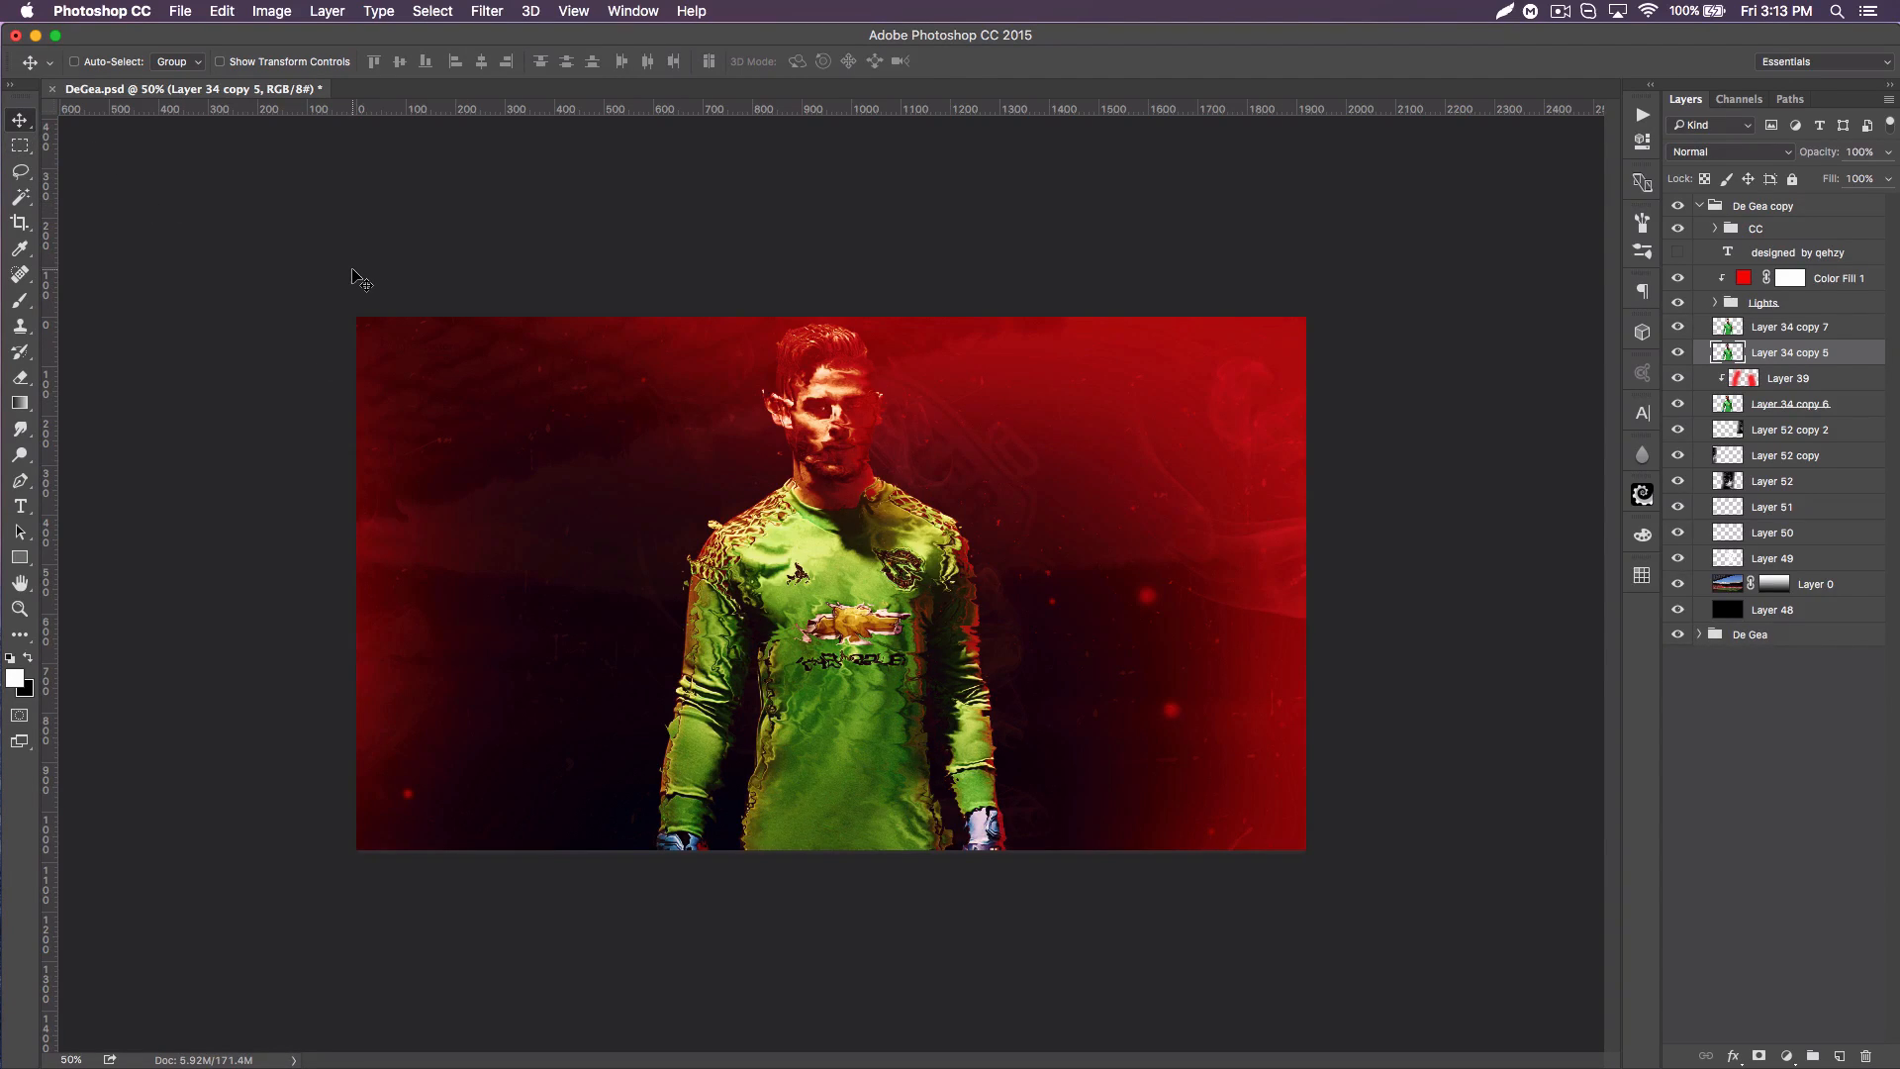
Step: Nudge the displaced Layer 34 copy 5 slightly to the left so its jagged edges extend past the player
{"action": "key", "text": "Left"}
{"action": "key", "text": "Left"}
{"action": "key", "text": "Left"}
{"action": "key", "text": "Left"}
{"action": "key", "text": "Left"}
{"action": "key", "text": "Left"}
{"action": "key", "text": "Left"}
{"action": "key", "text": "Left"}
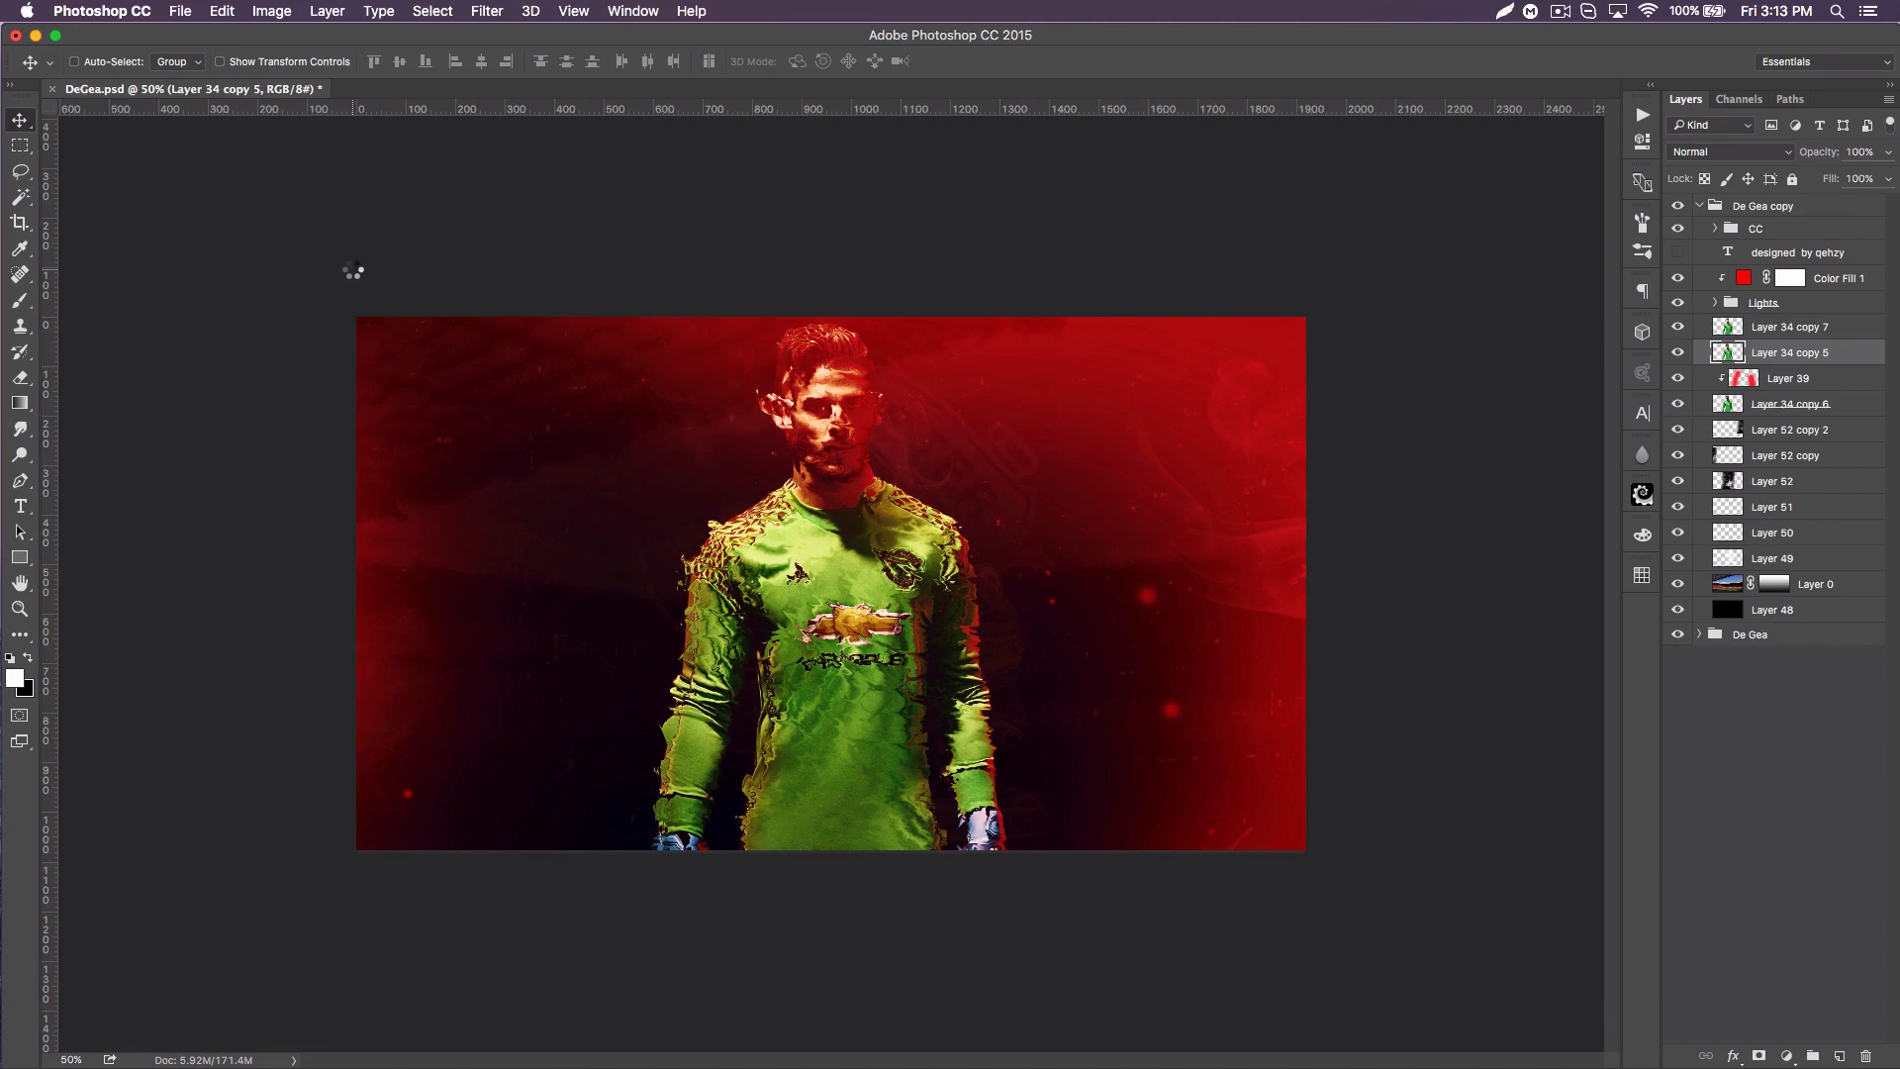
{"action": "key", "text": "Left"}
{"action": "key", "text": "Left"}
{"action": "key", "text": "Left"}
{"action": "key", "text": "Right"}
{"action": "key", "text": "Right"}
{"action": "key", "text": "Right"}
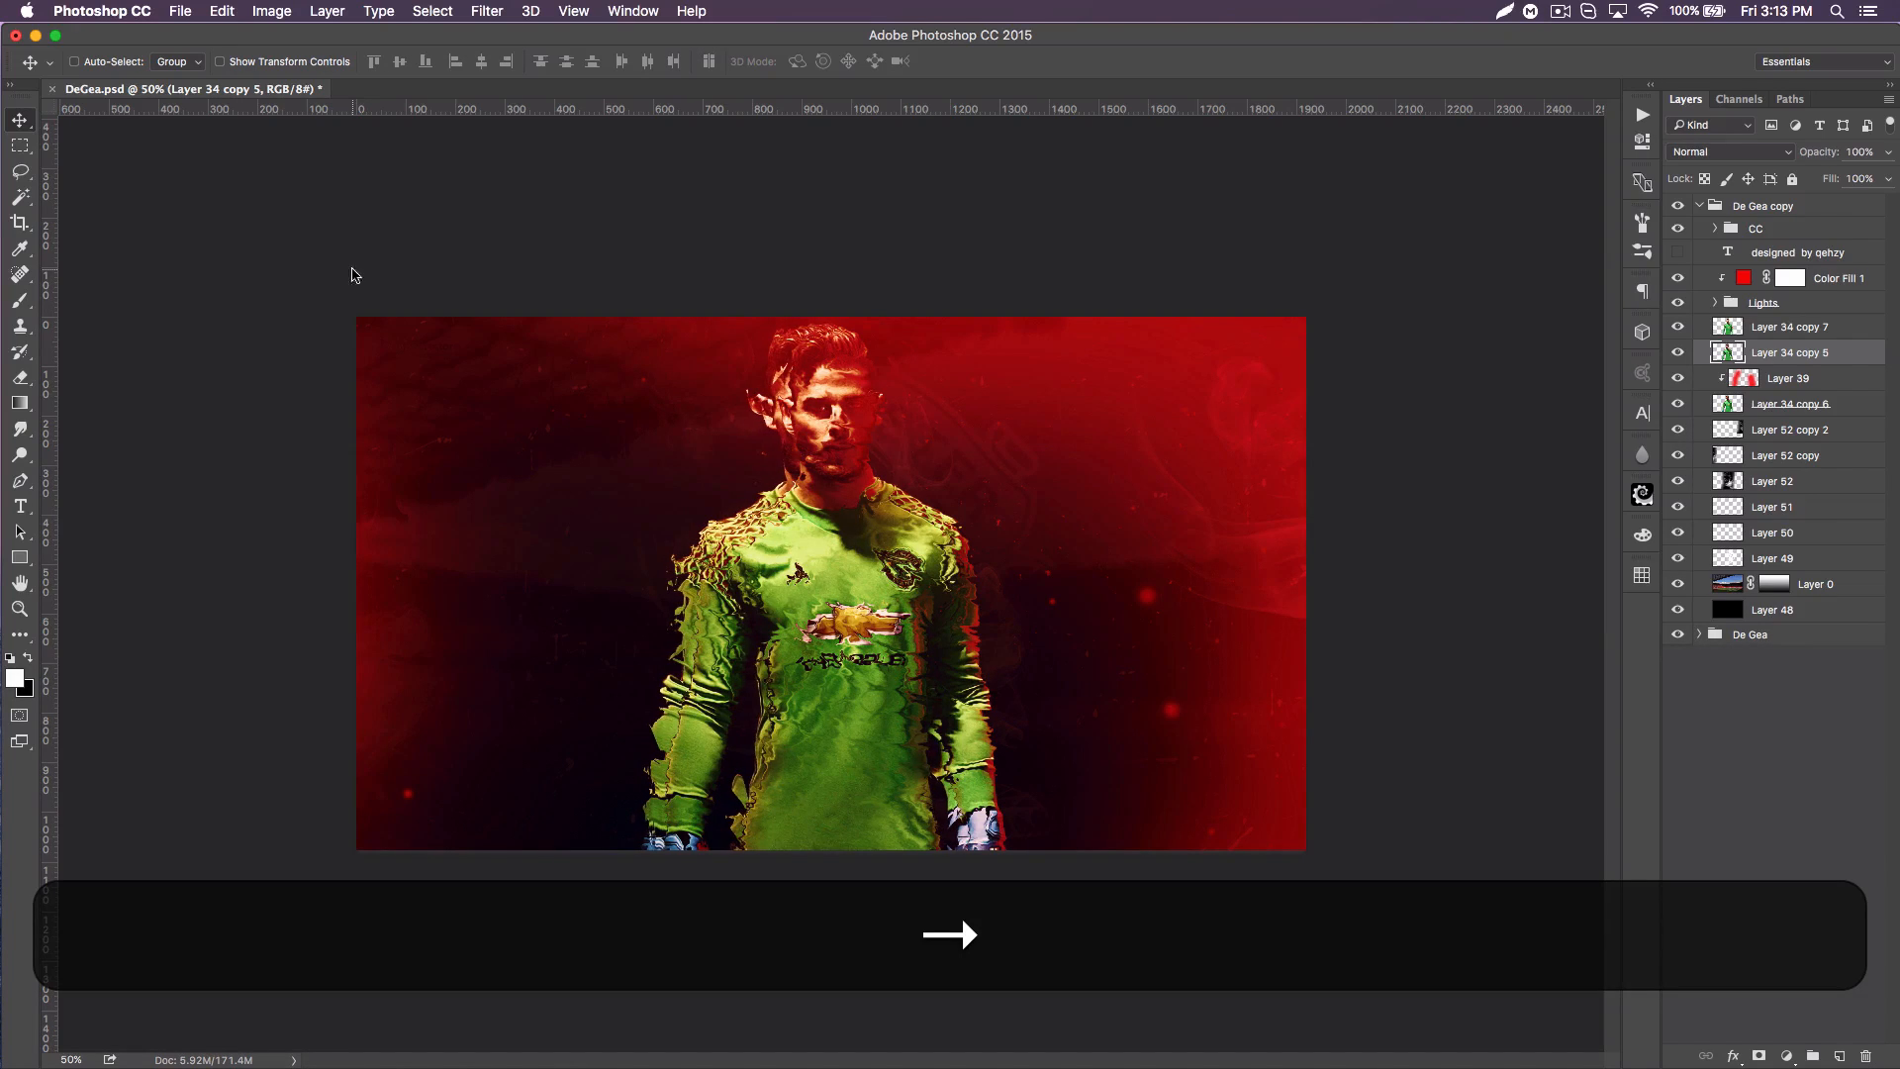
{"action": "key", "text": "Right"}
{"action": "key", "text": "Right"}
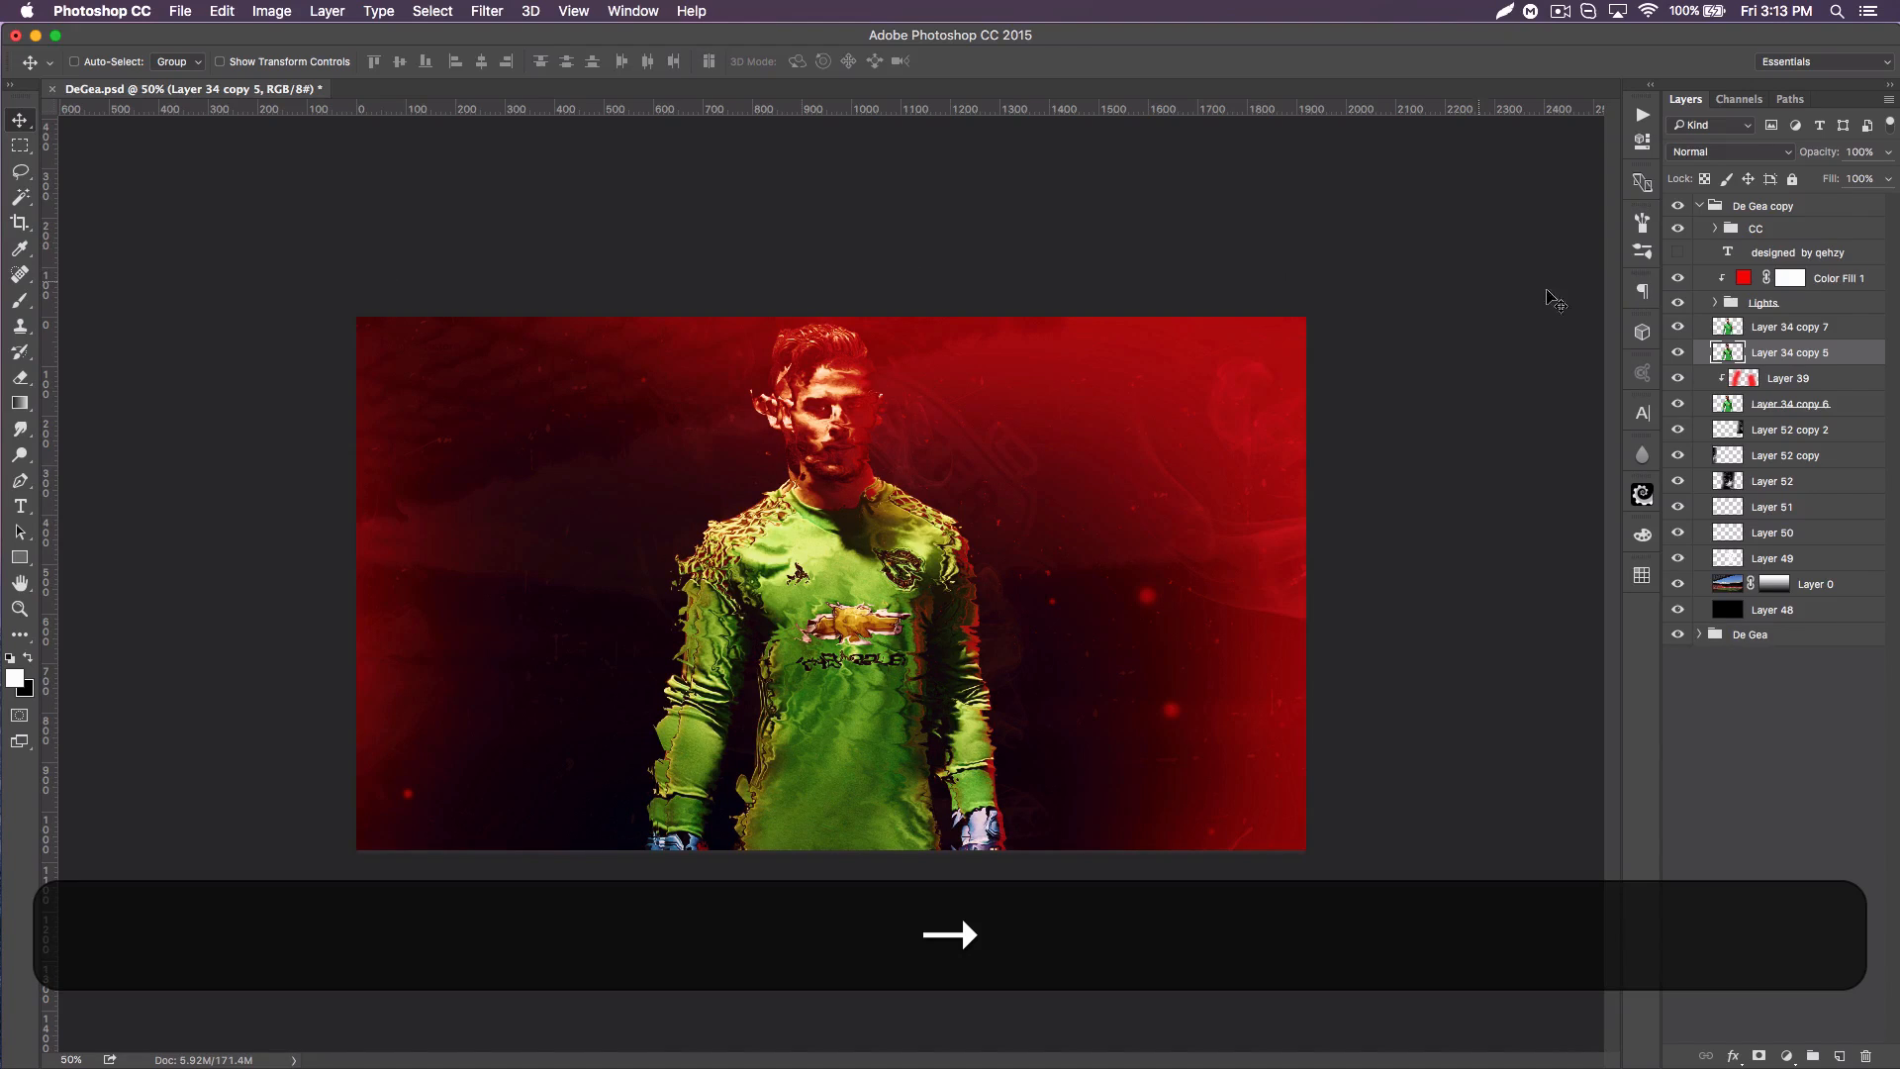
Step: Hide Layer 34 copy 5 and erase the displaced face and chest on Layer 34 copy 7 with a 250 px soft eraser
{"action": "left_click", "coordinate": [1682, 359]}
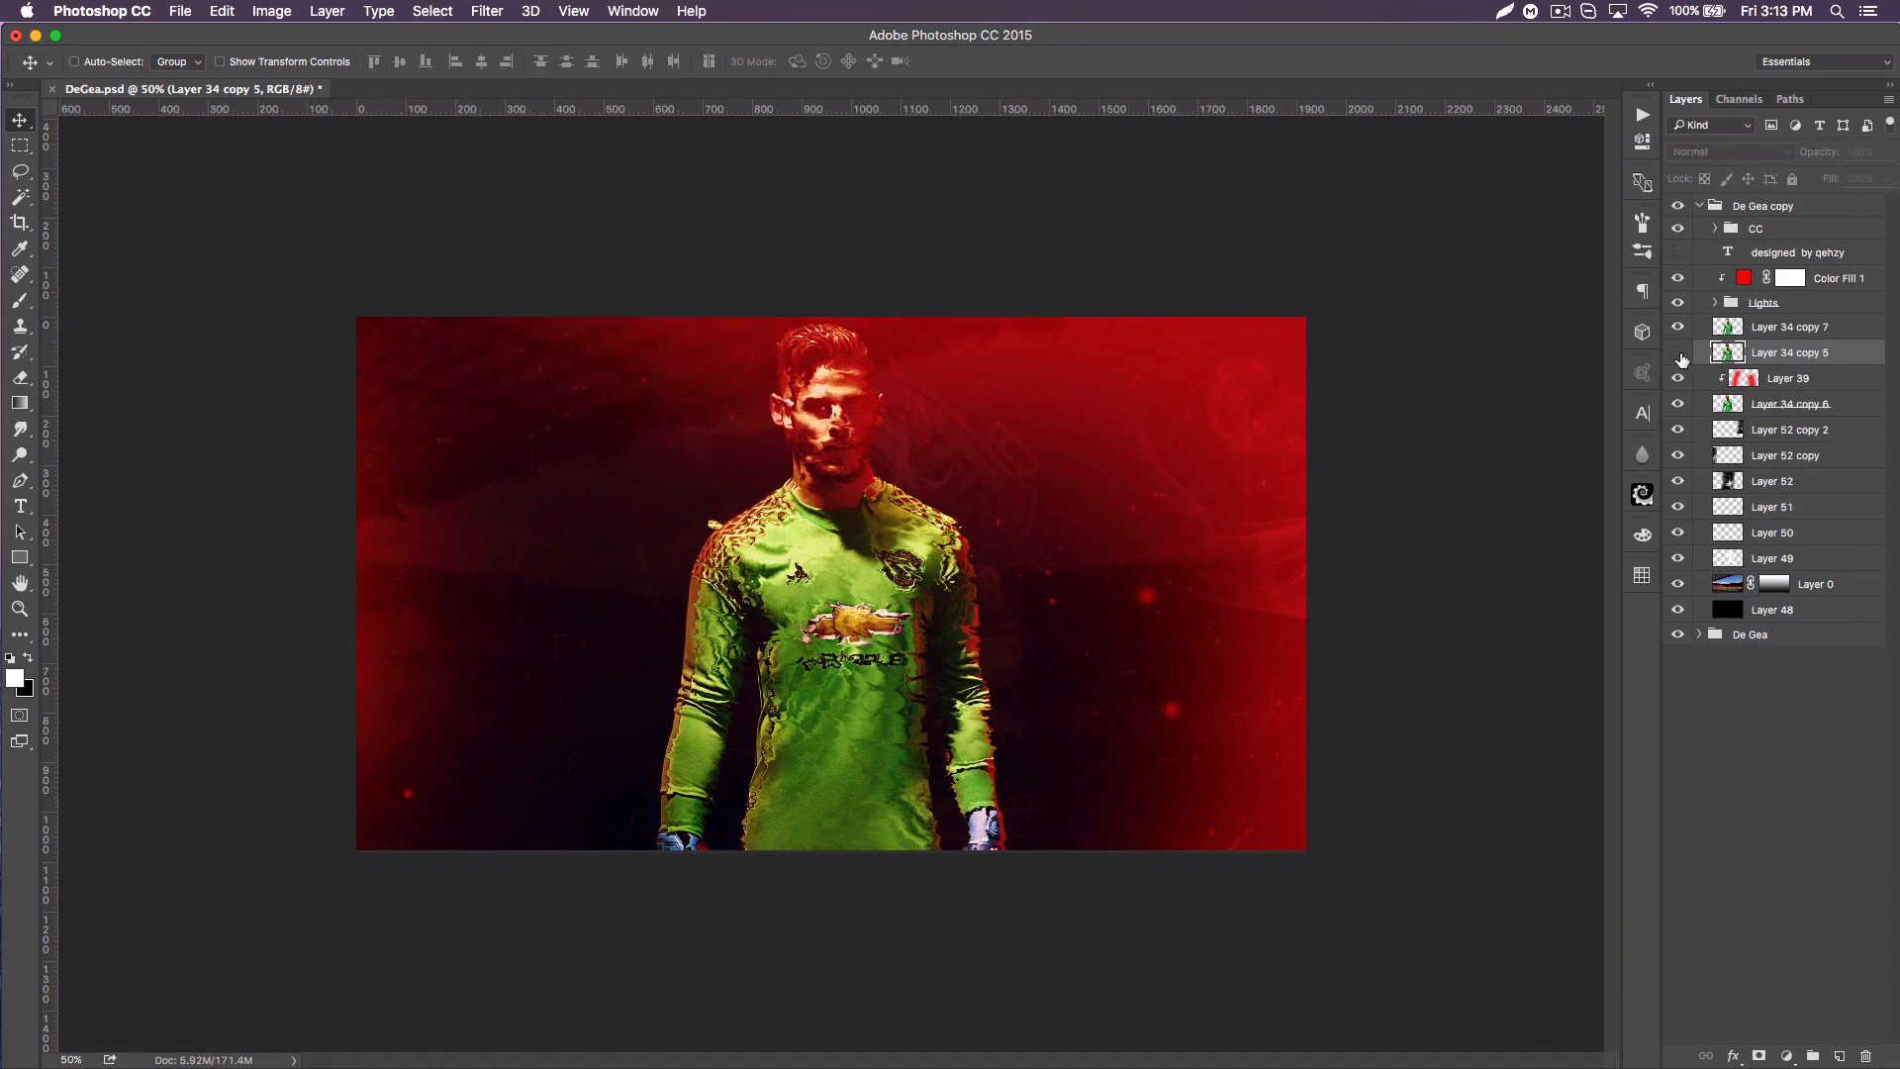
{"action": "left_click", "coordinate": [1758, 332]}
{"action": "left_click", "coordinate": [32, 376]}
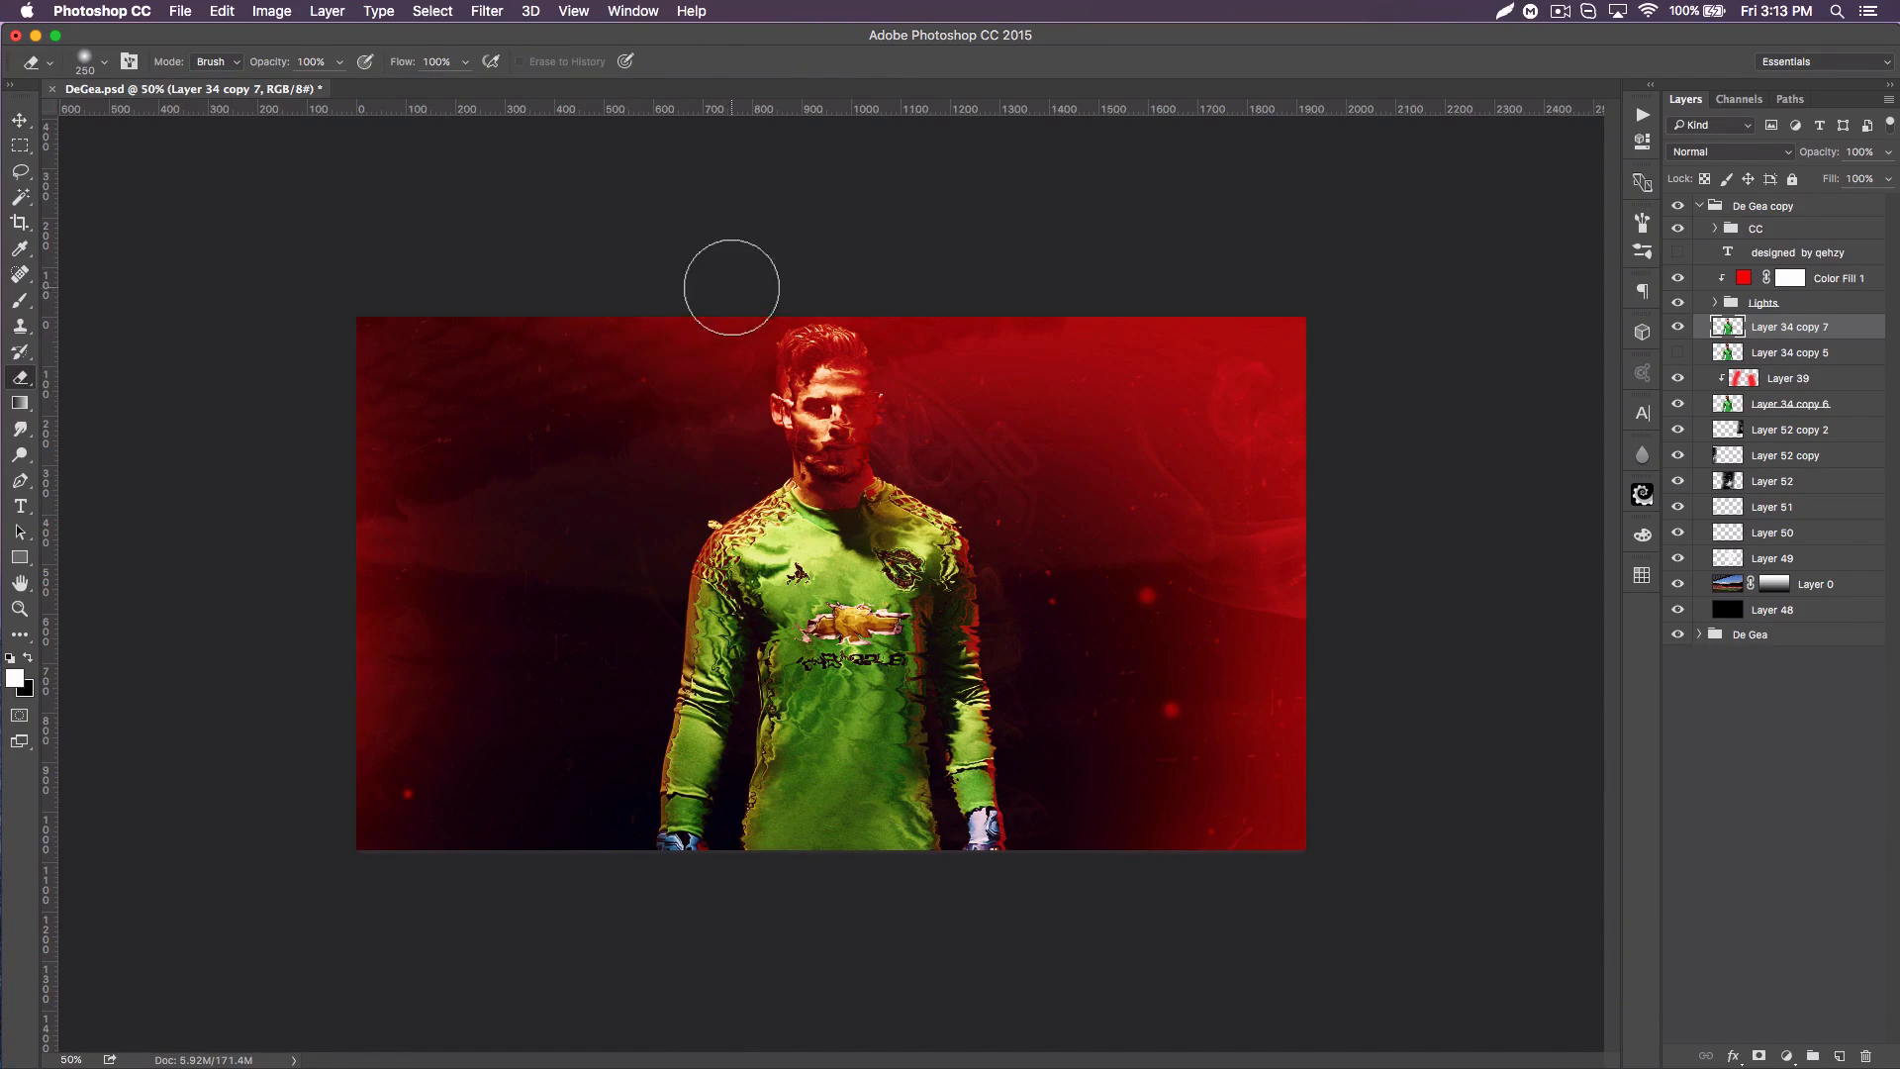
{"action": "mouse_move", "coordinate": [797, 382]}
{"action": "left_mouse_down"}
{"action": "mouse_move", "coordinate": [683, 710]}
{"action": "mouse_move", "coordinate": [679, 915]}
{"action": "mouse_move", "coordinate": [722, 840]}
{"action": "mouse_move", "coordinate": [768, 545]}
{"action": "mouse_move", "coordinate": [820, 952]}
{"action": "mouse_move", "coordinate": [810, 504]}
{"action": "mouse_move", "coordinate": [826, 708]}
{"action": "mouse_move", "coordinate": [871, 876]}
{"action": "mouse_move", "coordinate": [844, 631]}
{"action": "mouse_move", "coordinate": [847, 809]}
{"action": "mouse_move", "coordinate": [850, 683]}
{"action": "left_mouse_up"}
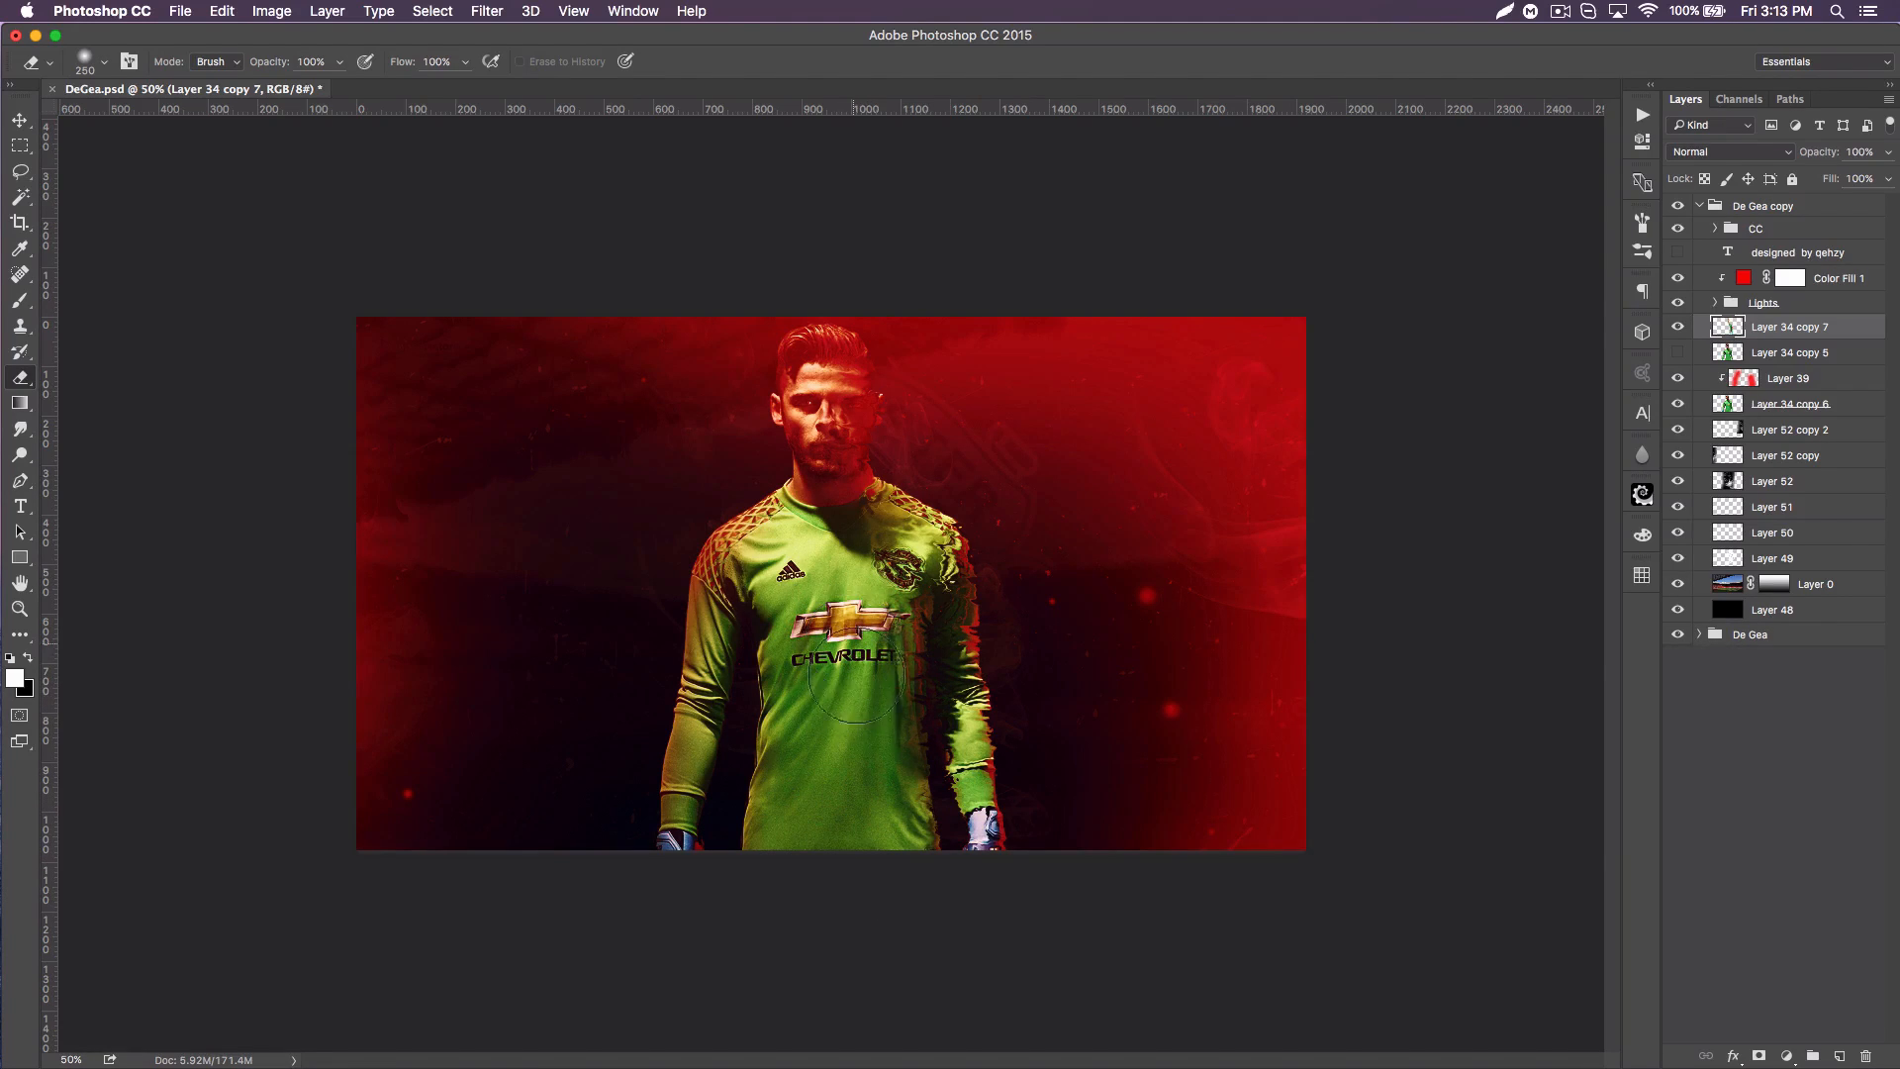
{"action": "mouse_move", "coordinate": [847, 607]}
{"action": "left_mouse_down"}
{"action": "mouse_move", "coordinate": [891, 559]}
{"action": "mouse_move", "coordinate": [827, 521]}
{"action": "mouse_move", "coordinate": [801, 447]}
{"action": "mouse_move", "coordinate": [826, 382]}
{"action": "mouse_move", "coordinate": [870, 350]}
{"action": "mouse_move", "coordinate": [776, 376]}
{"action": "mouse_move", "coordinate": [919, 366]}
{"action": "mouse_move", "coordinate": [849, 378]}
{"action": "mouse_move", "coordinate": [882, 393]}
{"action": "mouse_move", "coordinate": [877, 535]}
{"action": "mouse_move", "coordinate": [835, 508]}
{"action": "mouse_move", "coordinate": [858, 501]}
{"action": "mouse_move", "coordinate": [847, 527]}
{"action": "mouse_move", "coordinate": [883, 504]}
{"action": "mouse_move", "coordinate": [868, 494]}
{"action": "mouse_move", "coordinate": [842, 544]}
{"action": "left_mouse_up"}
Step: Erase the displacement inside the arm and glove on the image's right side of Layer 34 copy 7 with a 70 px eraser
{"action": "key", "text": "bracketleft"}
{"action": "key", "text": "bracketleft"}
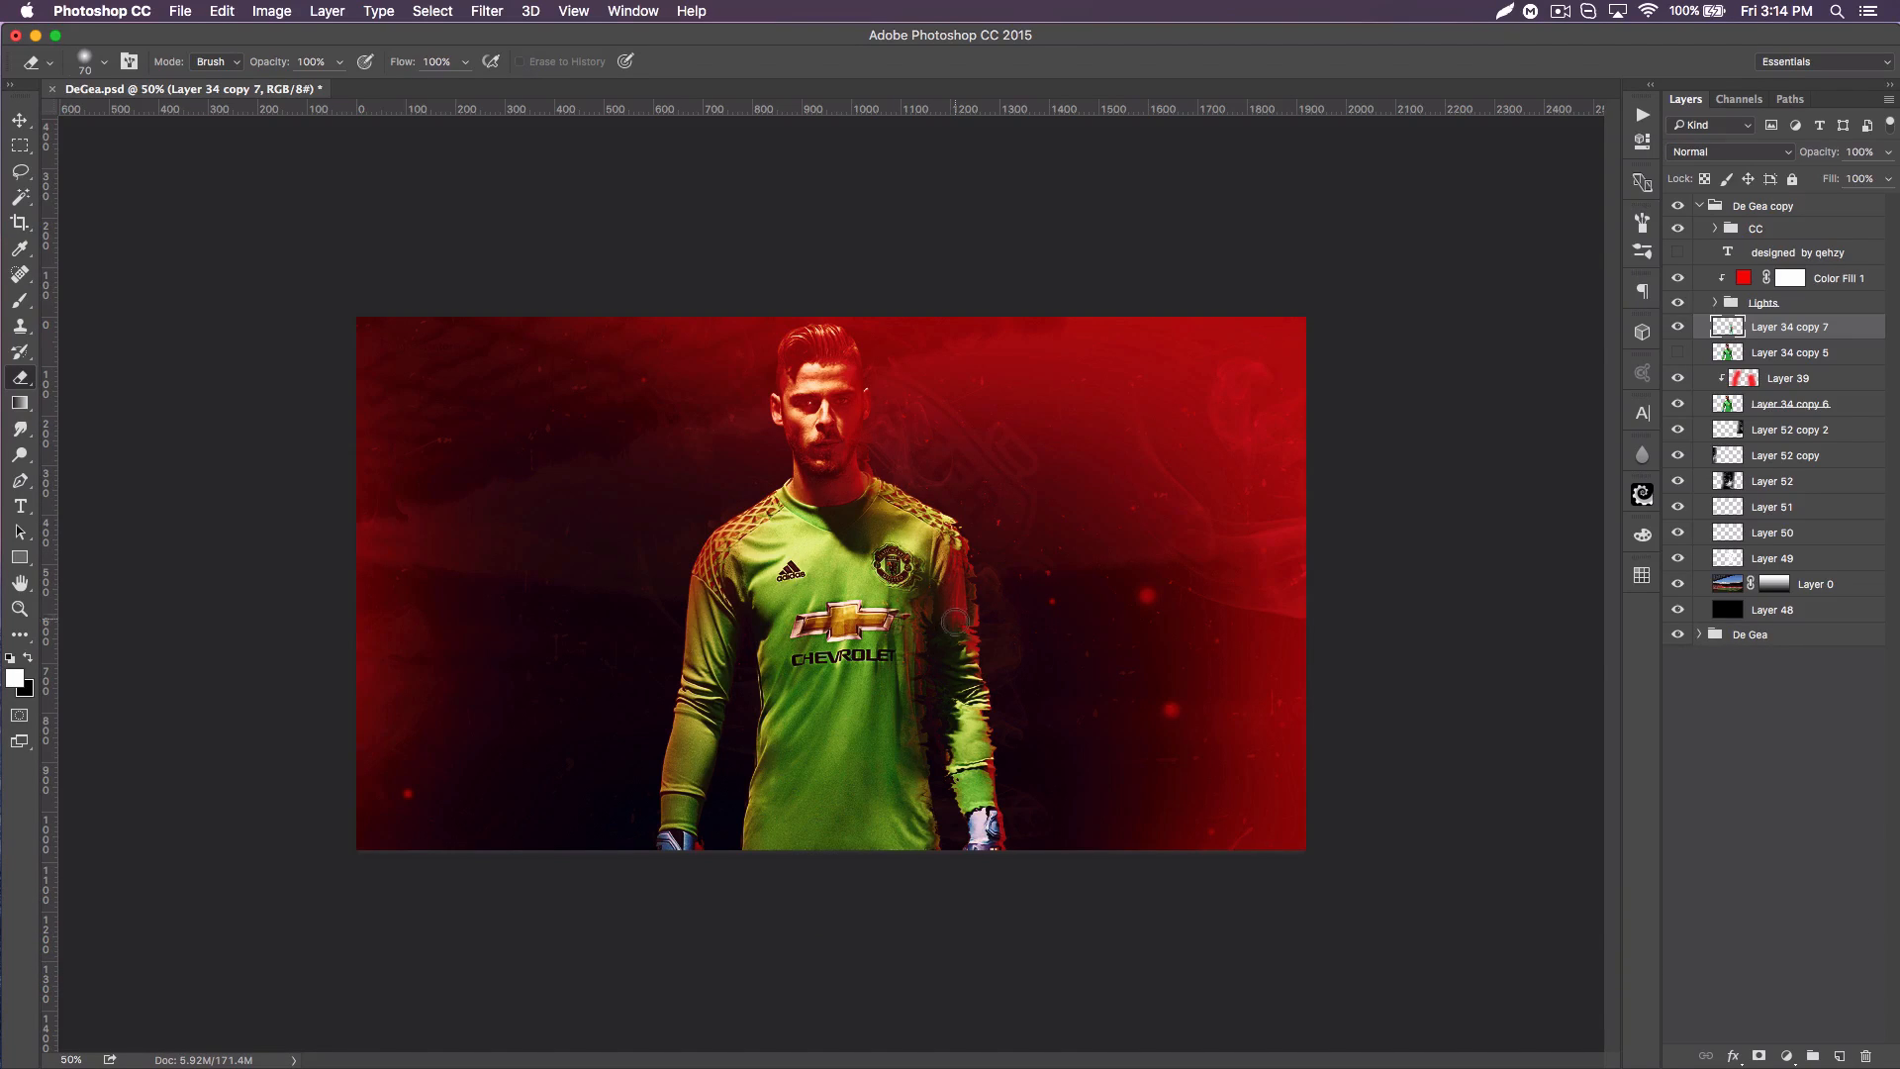
{"action": "left_click_drag", "start_coordinate": [959, 691], "coordinate": [963, 758]}
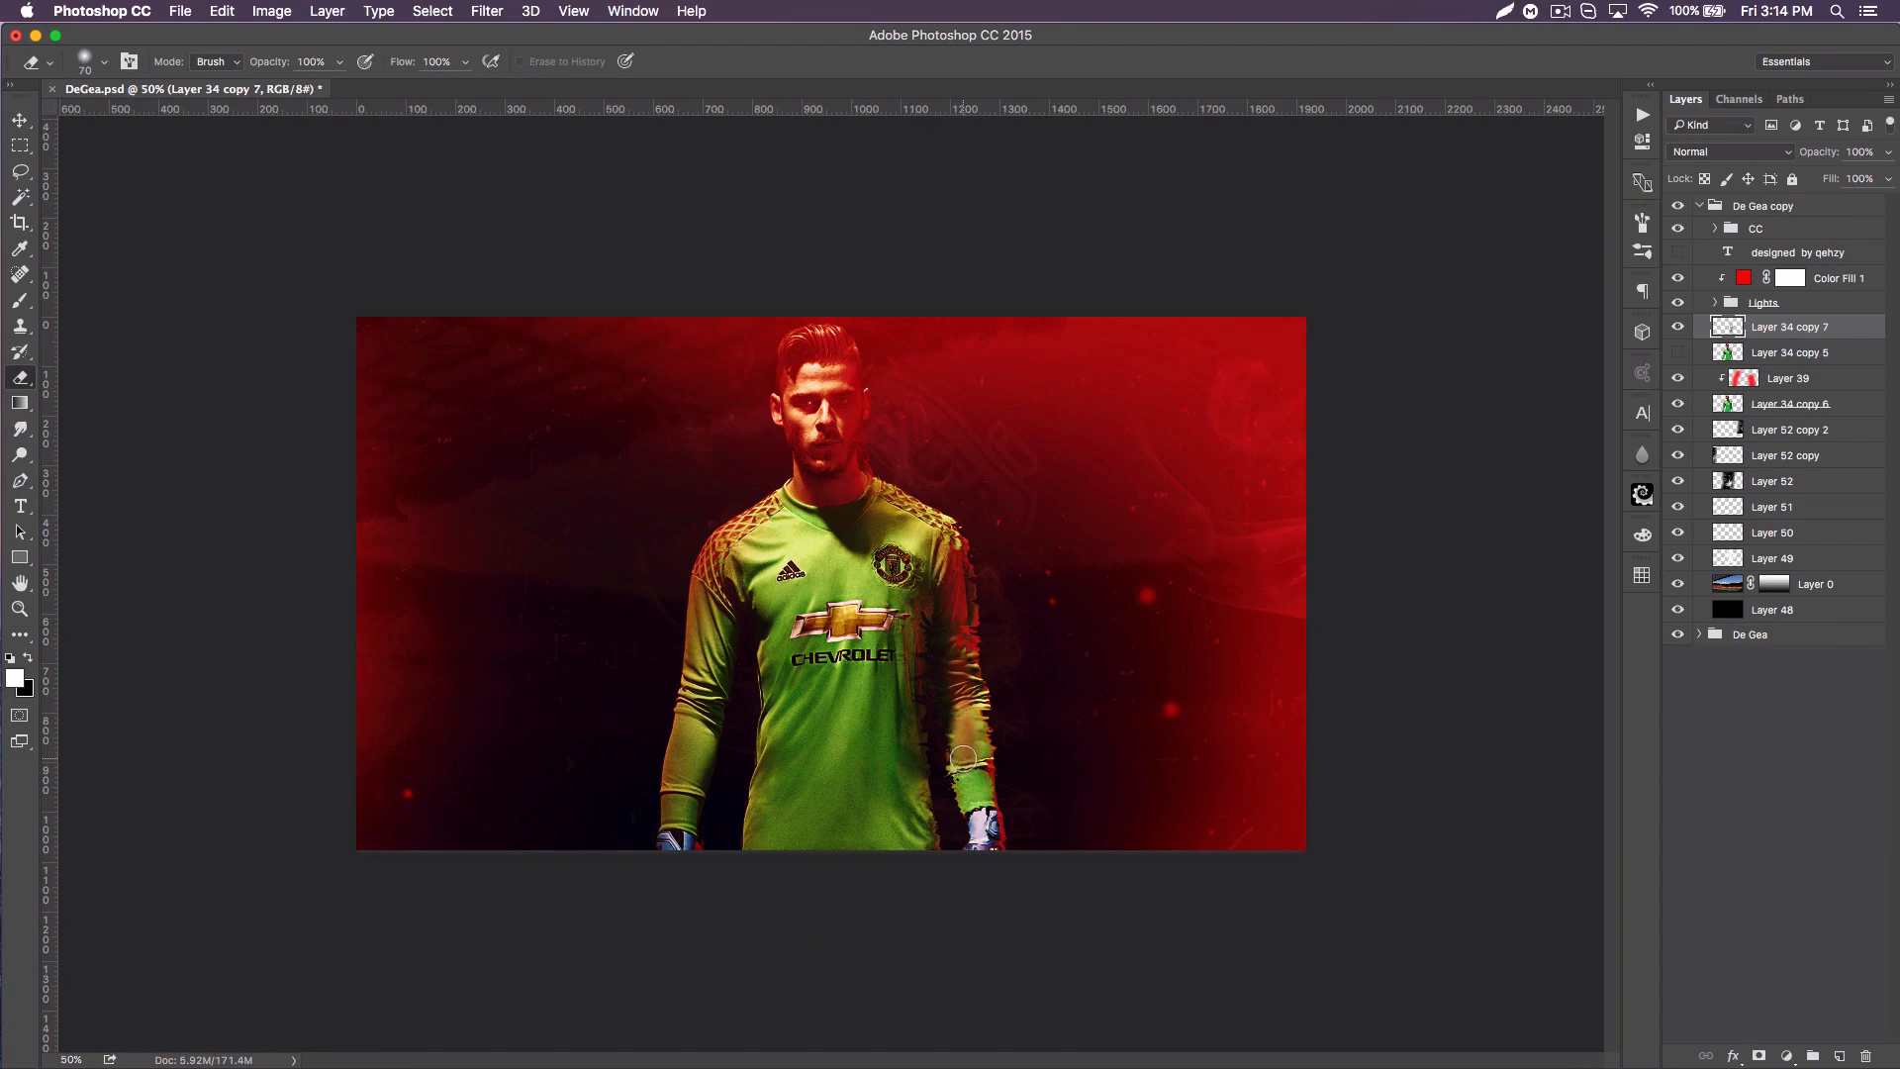
{"action": "left_click_drag", "start_coordinate": [961, 764], "coordinate": [983, 843]}
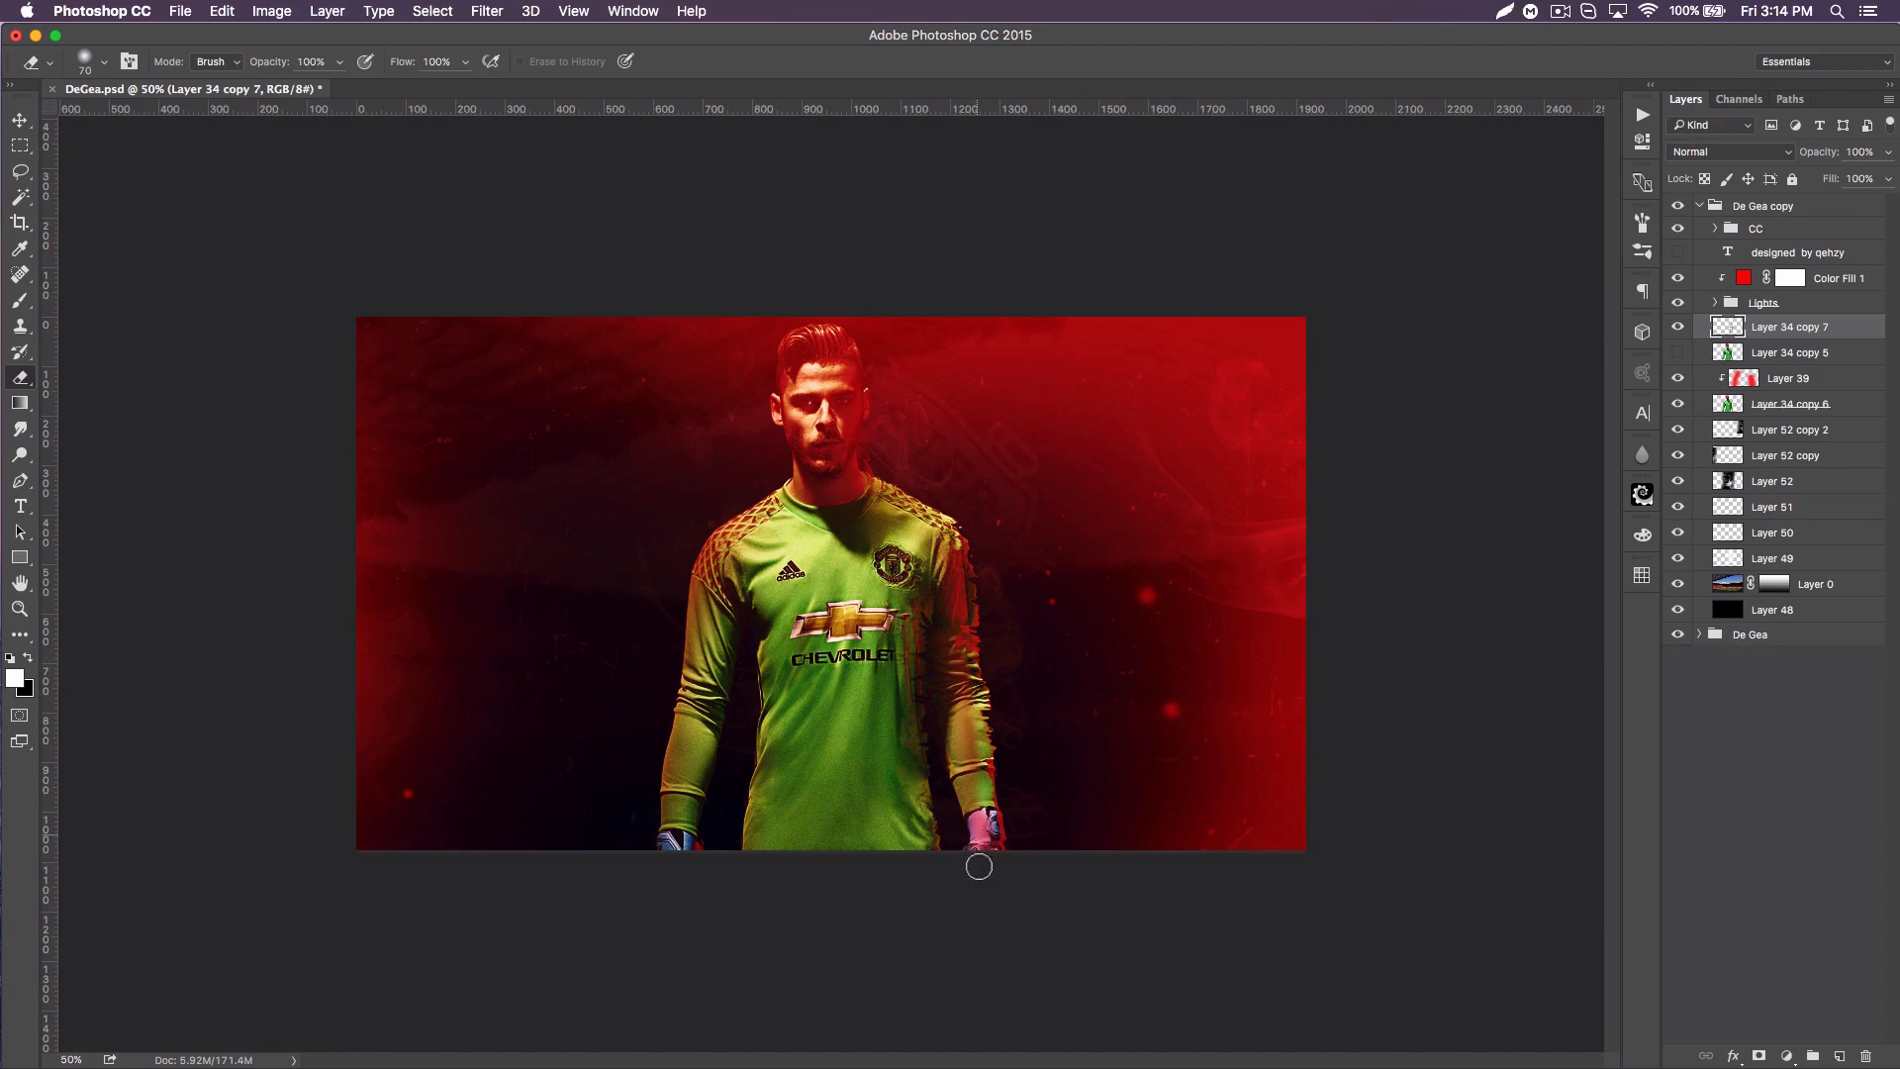
{"action": "left_click_drag", "start_coordinate": [1014, 852], "coordinate": [1003, 820]}
Step: Show Layer 34 copy 5 and erase its displaced right side from the hair down to the arm with a larger eraser
{"action": "left_click", "coordinate": [1678, 353]}
{"action": "left_click", "coordinate": [1772, 353]}
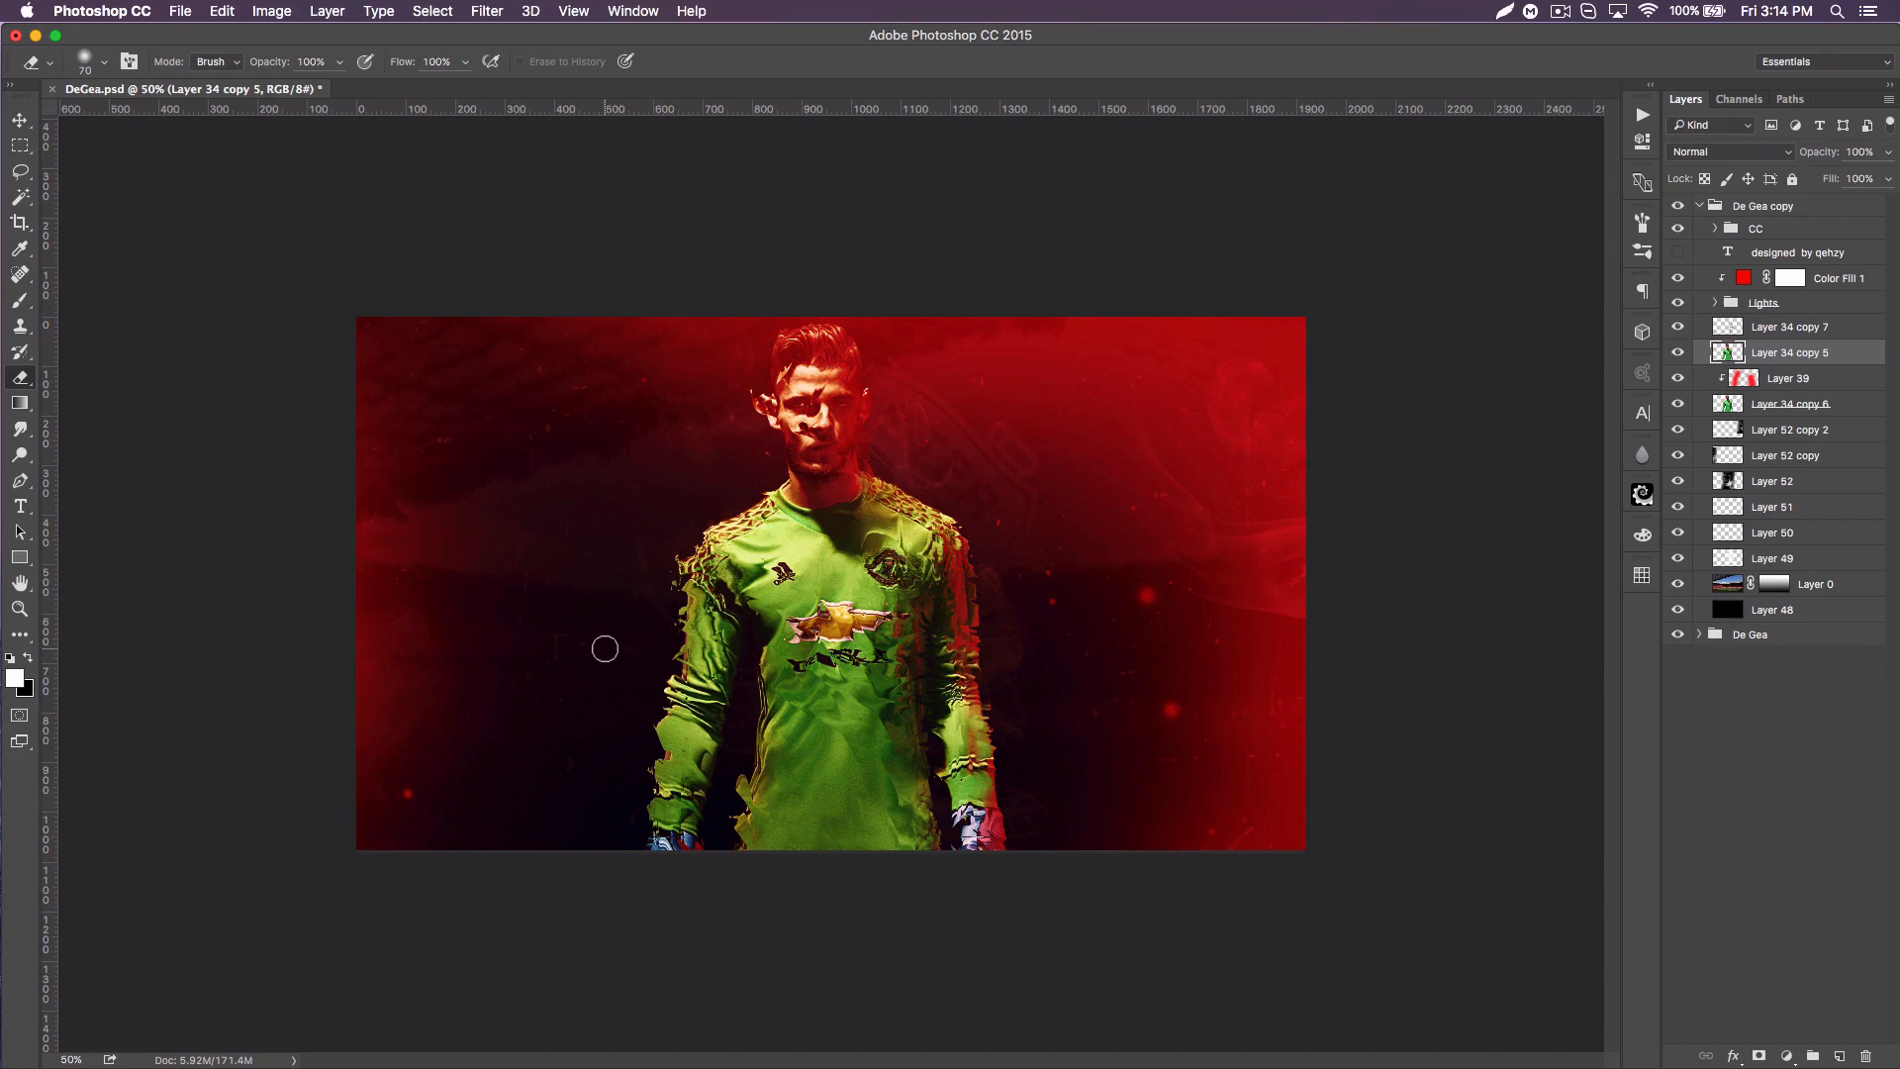
{"action": "key", "text": "bracketright"}
{"action": "key", "text": "bracketright"}
{"action": "key", "text": "bracketright"}
{"action": "key", "text": "bracketright"}
{"action": "key", "text": "bracketright"}
{"action": "key", "text": "bracketright"}
{"action": "key", "text": "bracketright"}
{"action": "key", "text": "bracketright"}
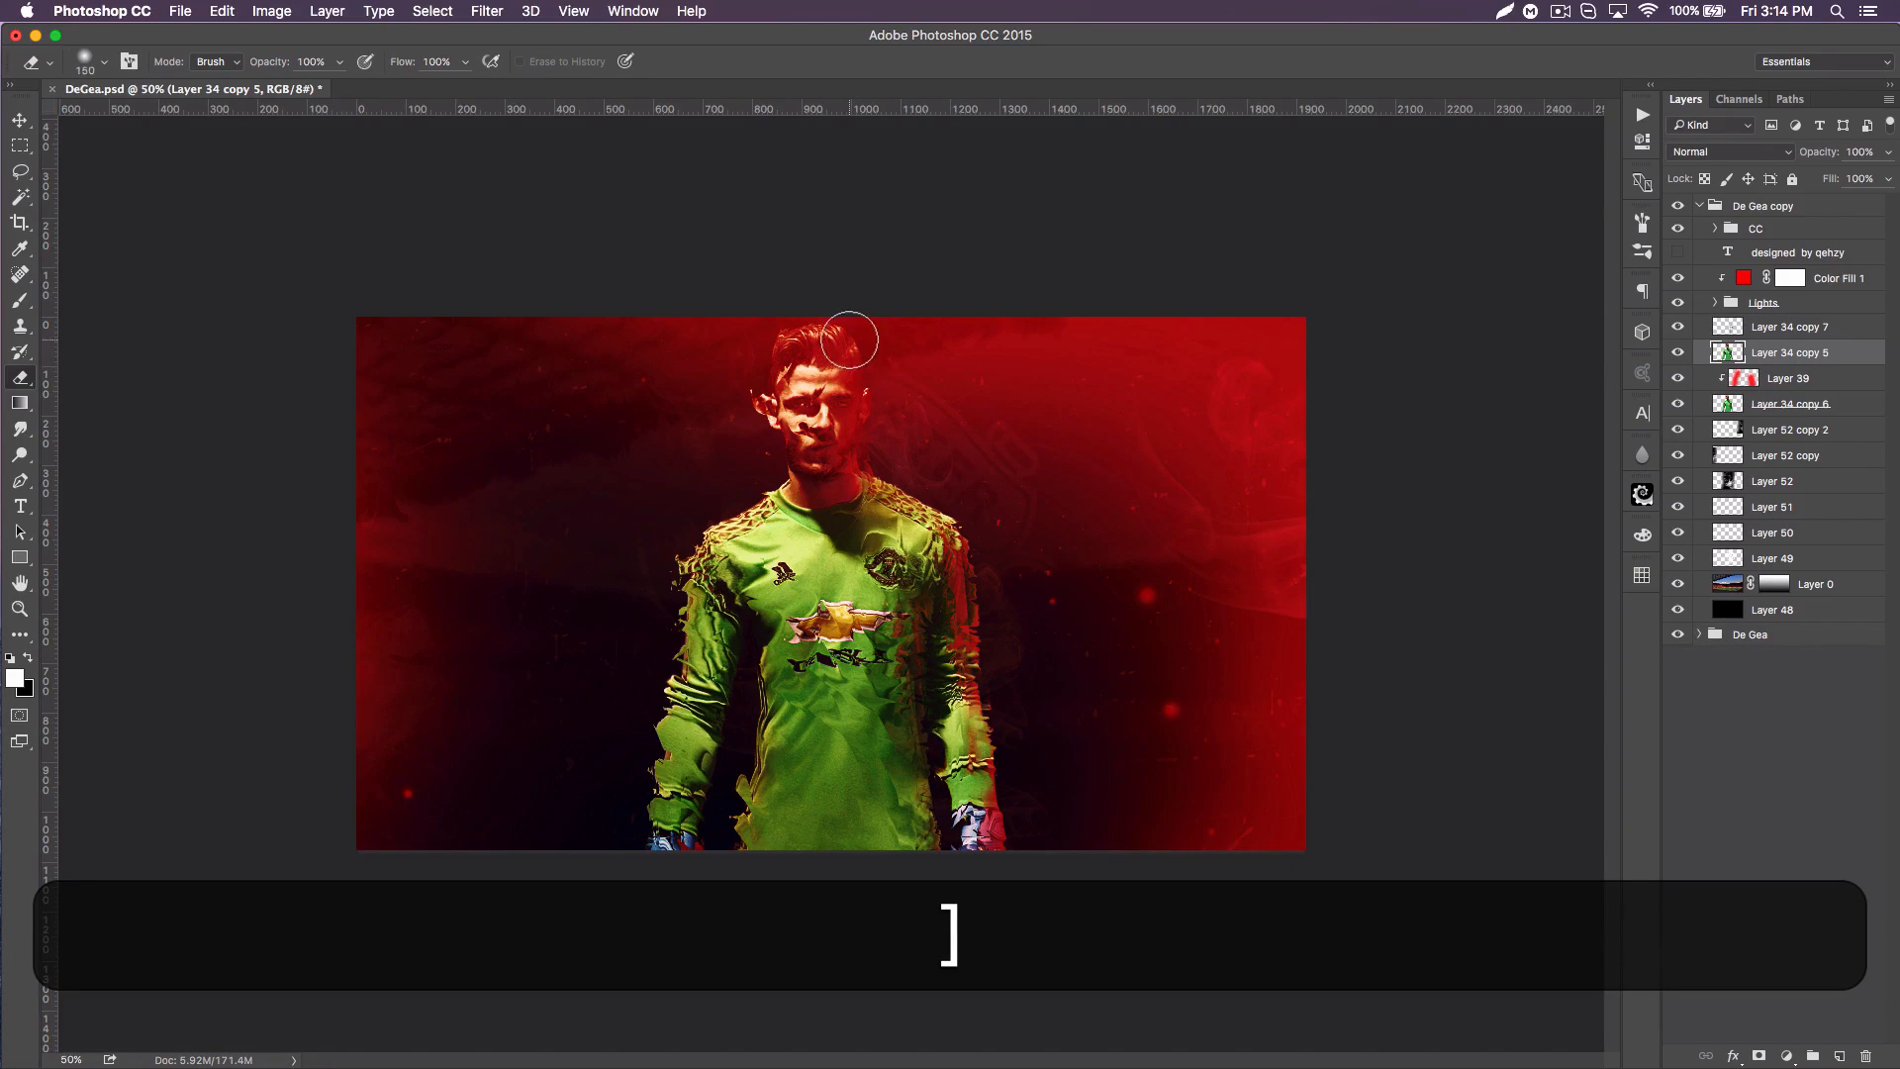
{"action": "left_click_drag", "start_coordinate": [868, 351], "coordinate": [956, 692]}
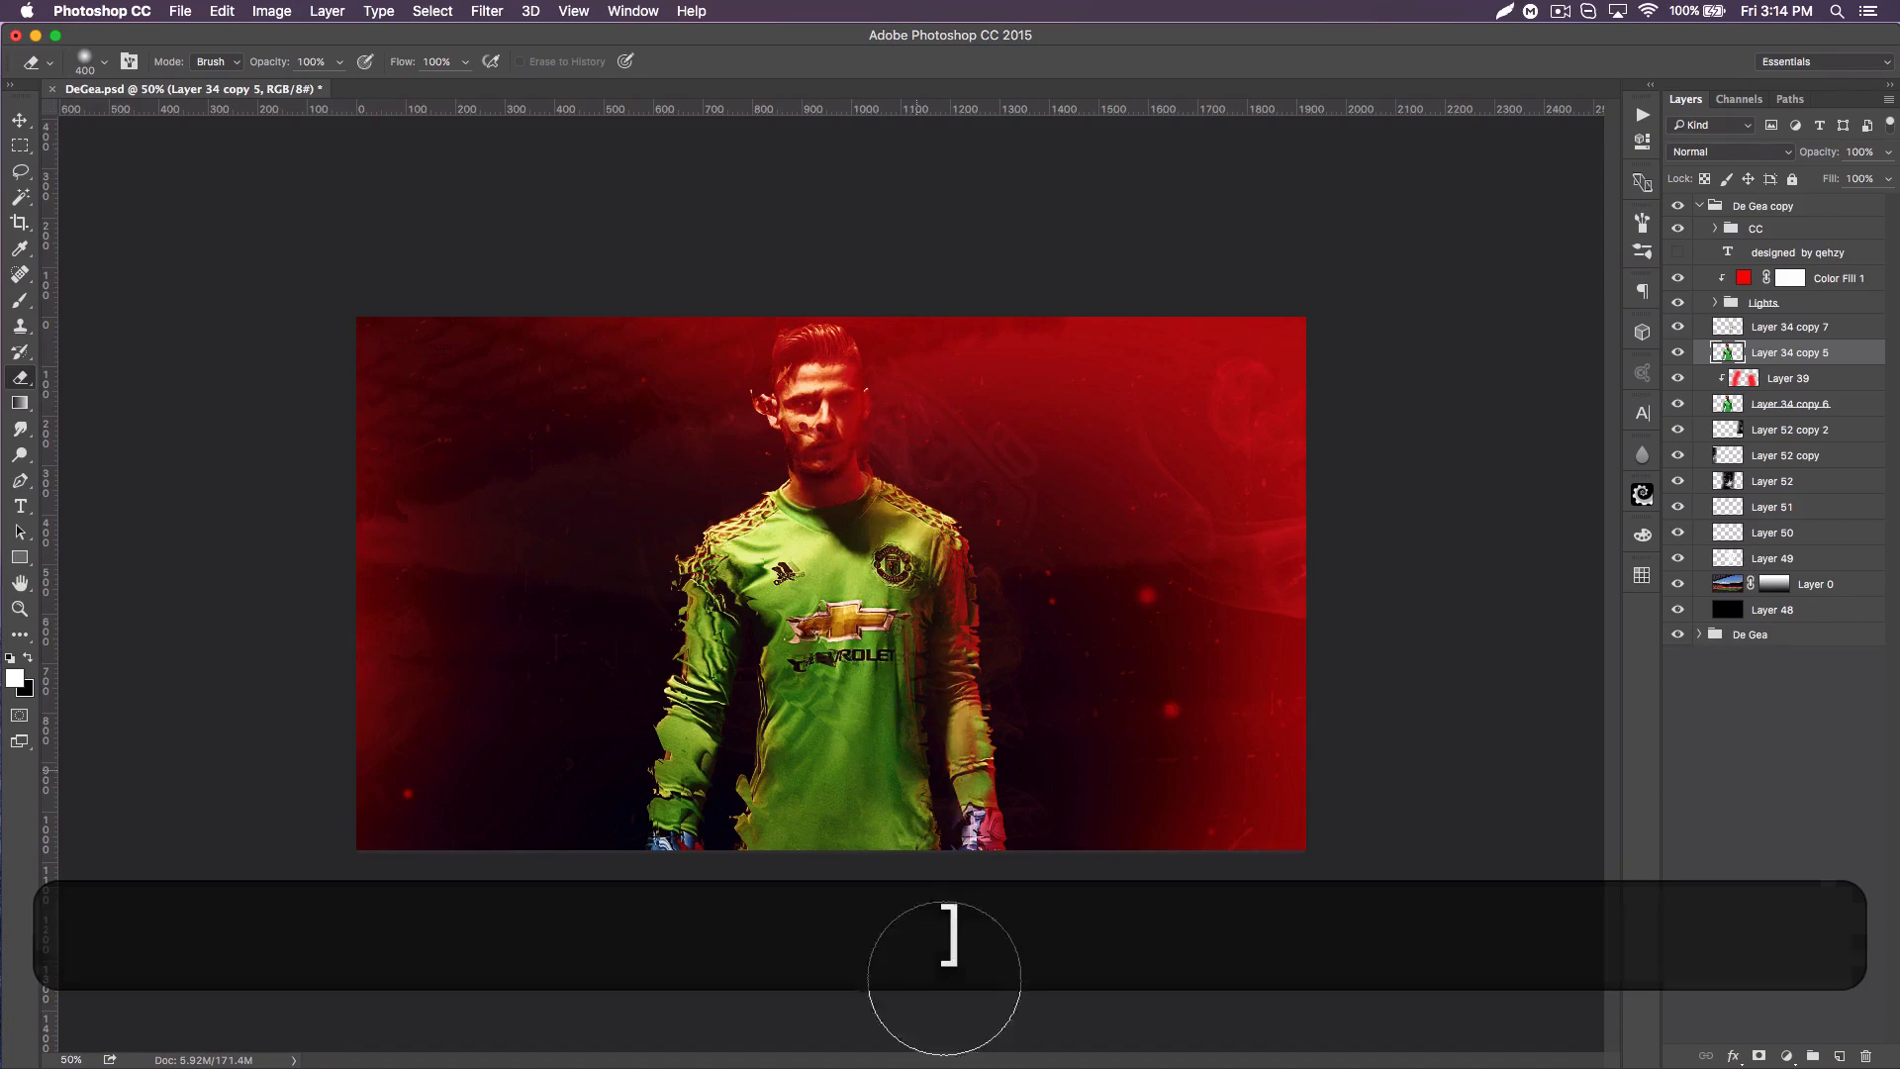
Step: Erase the displaced face, torso and inner left-side arm on Layer 34 copy 5 with a 150 px eraser, keeping the jagged outer edge
{"action": "key", "text": "bracketleft"}
{"action": "key", "text": "bracketleft"}
{"action": "key", "text": "bracketleft"}
{"action": "key", "text": "bracketleft"}
{"action": "key", "text": "bracketleft"}
{"action": "mouse_move", "coordinate": [802, 348]}
{"action": "left_mouse_down"}
{"action": "mouse_move", "coordinate": [758, 411]}
{"action": "mouse_move", "coordinate": [858, 458]}
{"action": "mouse_move", "coordinate": [801, 460]}
{"action": "mouse_move", "coordinate": [769, 539]}
{"action": "mouse_move", "coordinate": [806, 711]}
{"action": "mouse_move", "coordinate": [879, 645]}
{"action": "mouse_move", "coordinate": [835, 604]}
{"action": "mouse_move", "coordinate": [811, 625]}
{"action": "mouse_move", "coordinate": [886, 633]}
{"action": "left_mouse_up"}
{"action": "left_click_drag", "start_coordinate": [780, 690], "coordinate": [780, 846]}
{"action": "left_click_drag", "start_coordinate": [849, 671], "coordinate": [904, 665]}
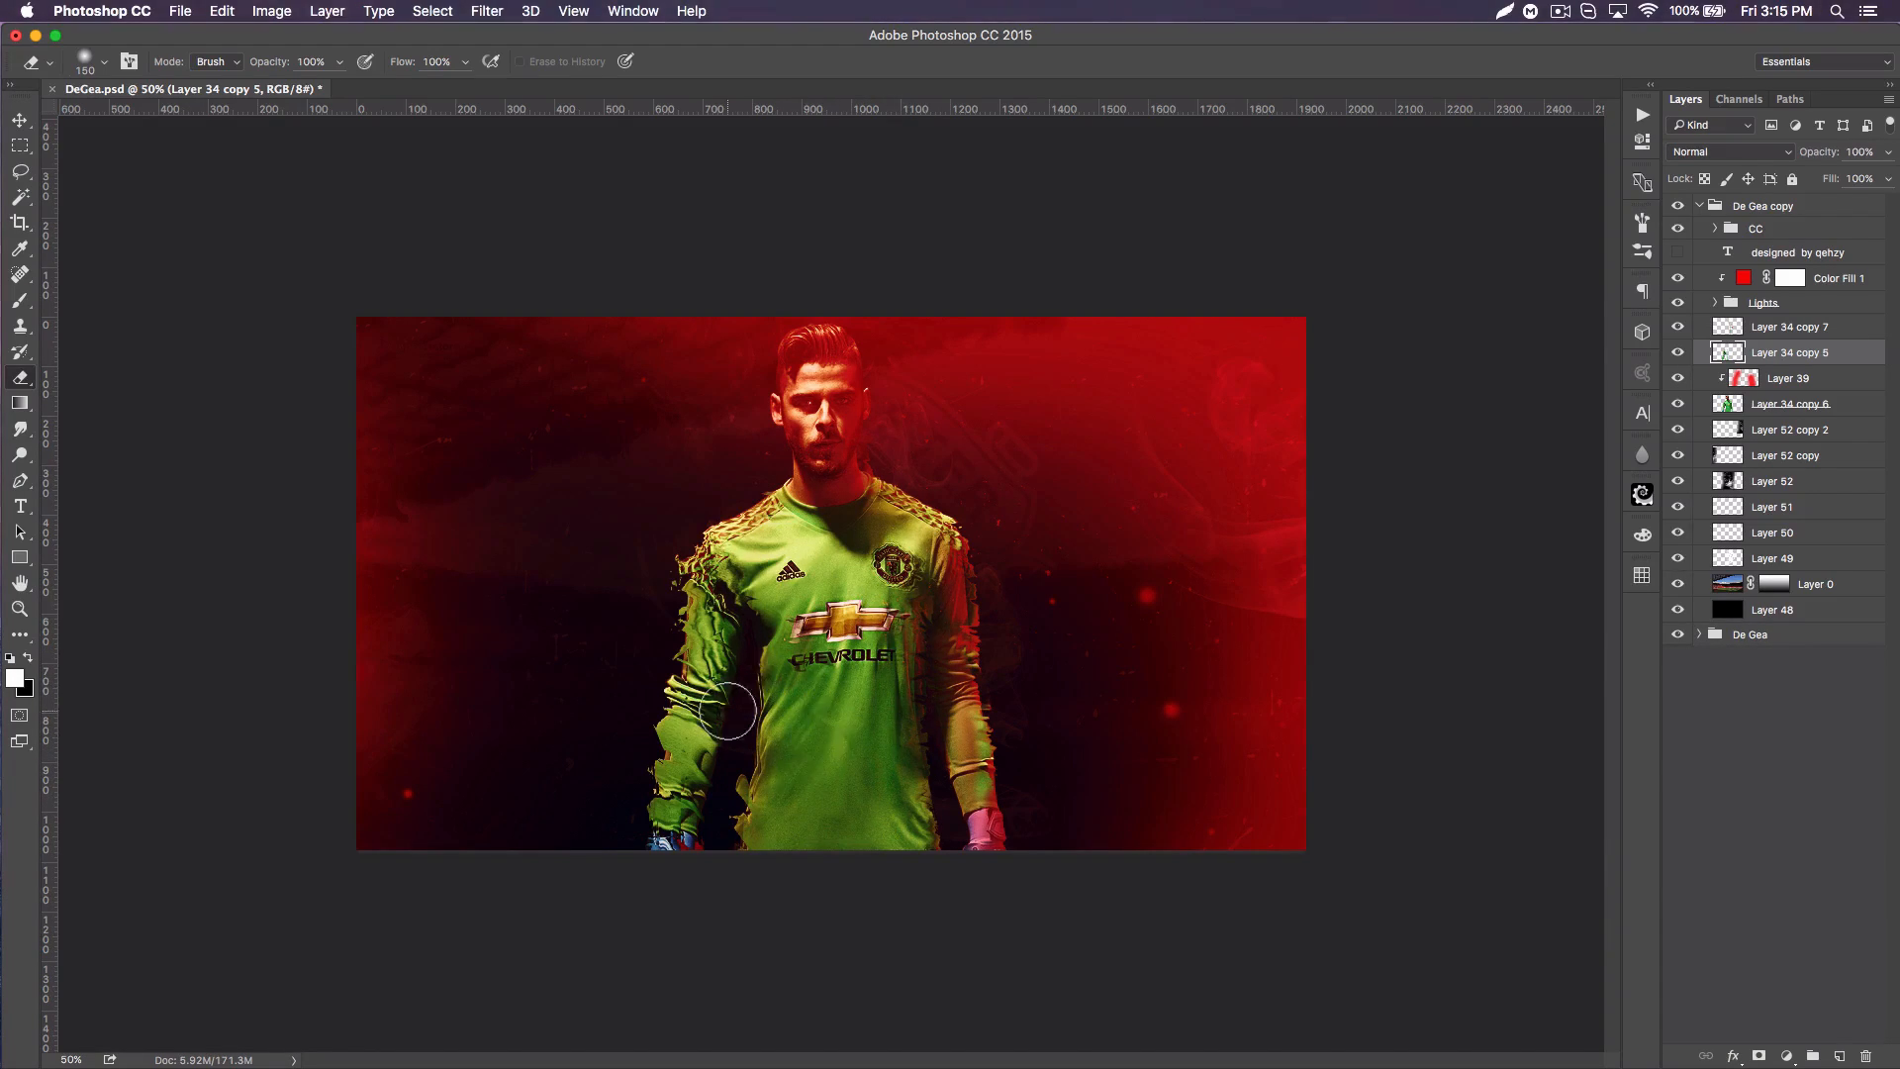
{"action": "left_click_drag", "start_coordinate": [736, 615], "coordinate": [697, 836]}
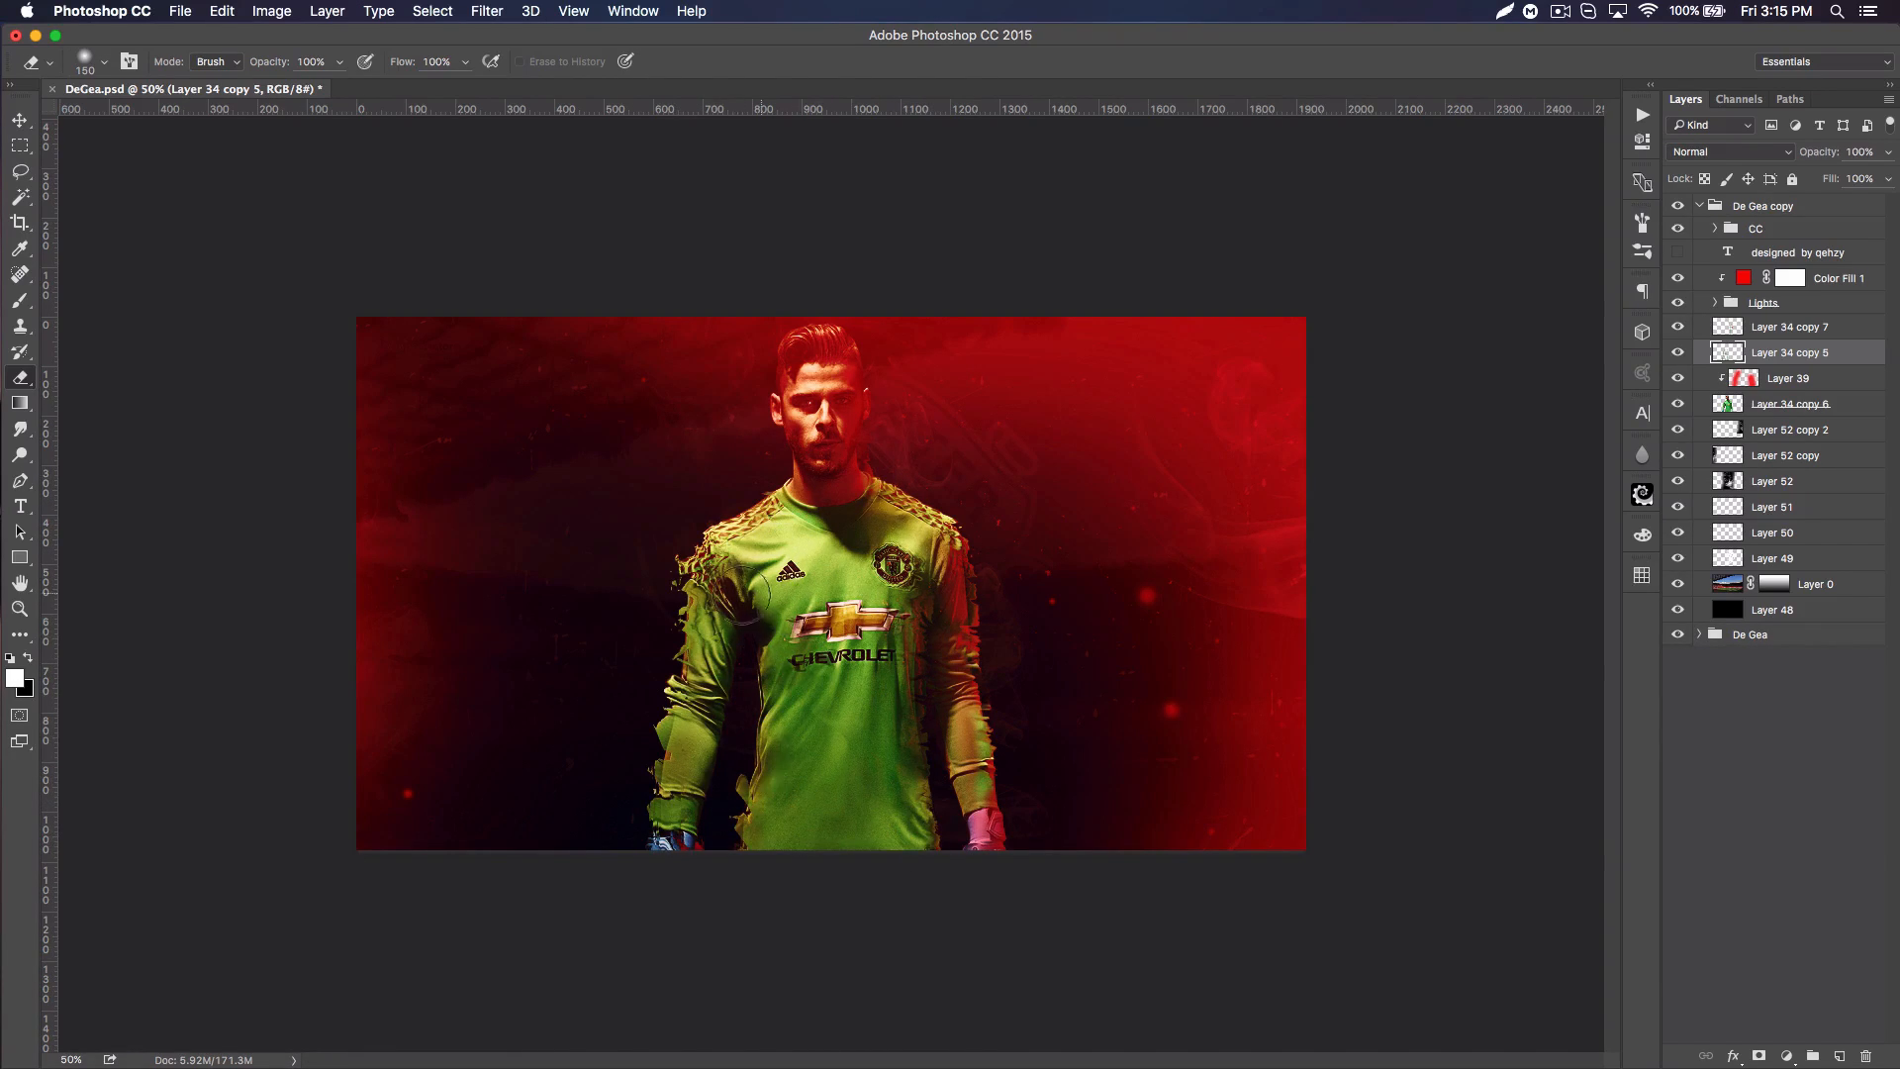
{"action": "left_click", "coordinate": [1678, 382]}
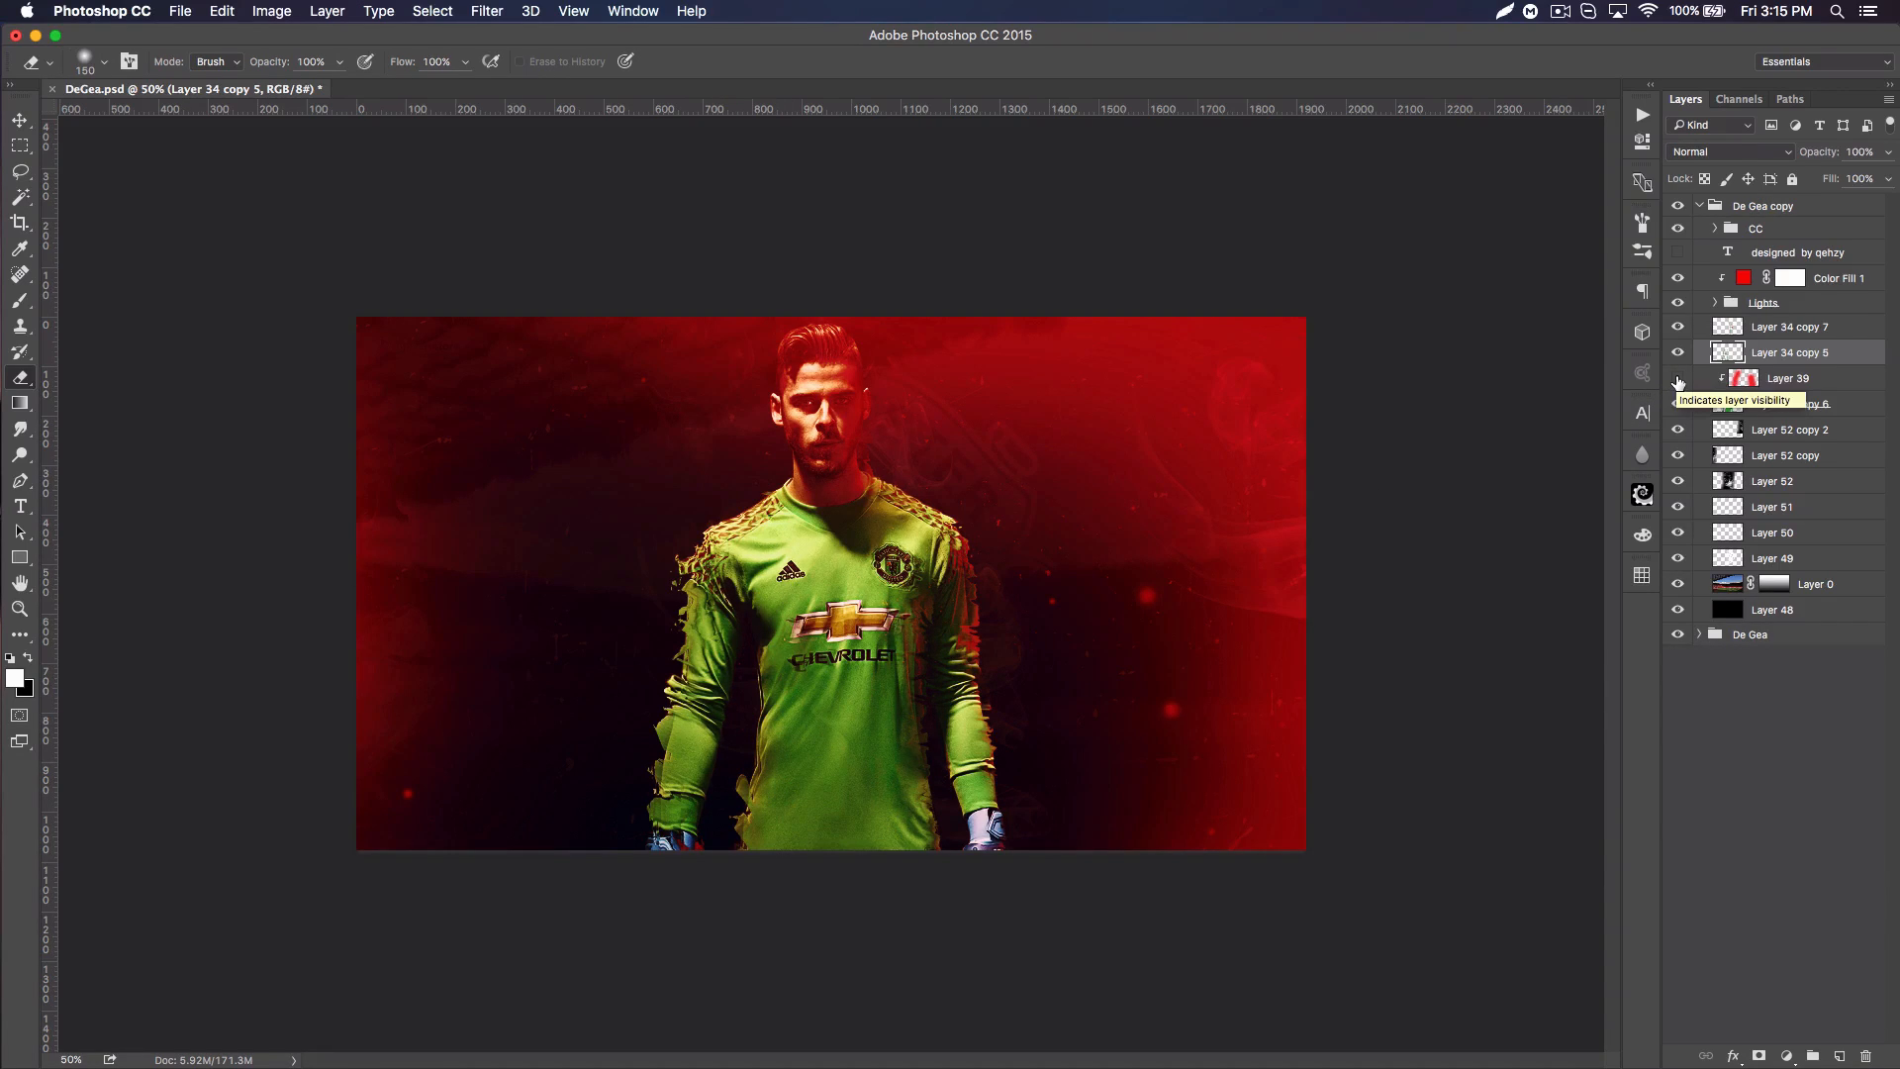
{"action": "left_click", "coordinate": [1678, 382]}
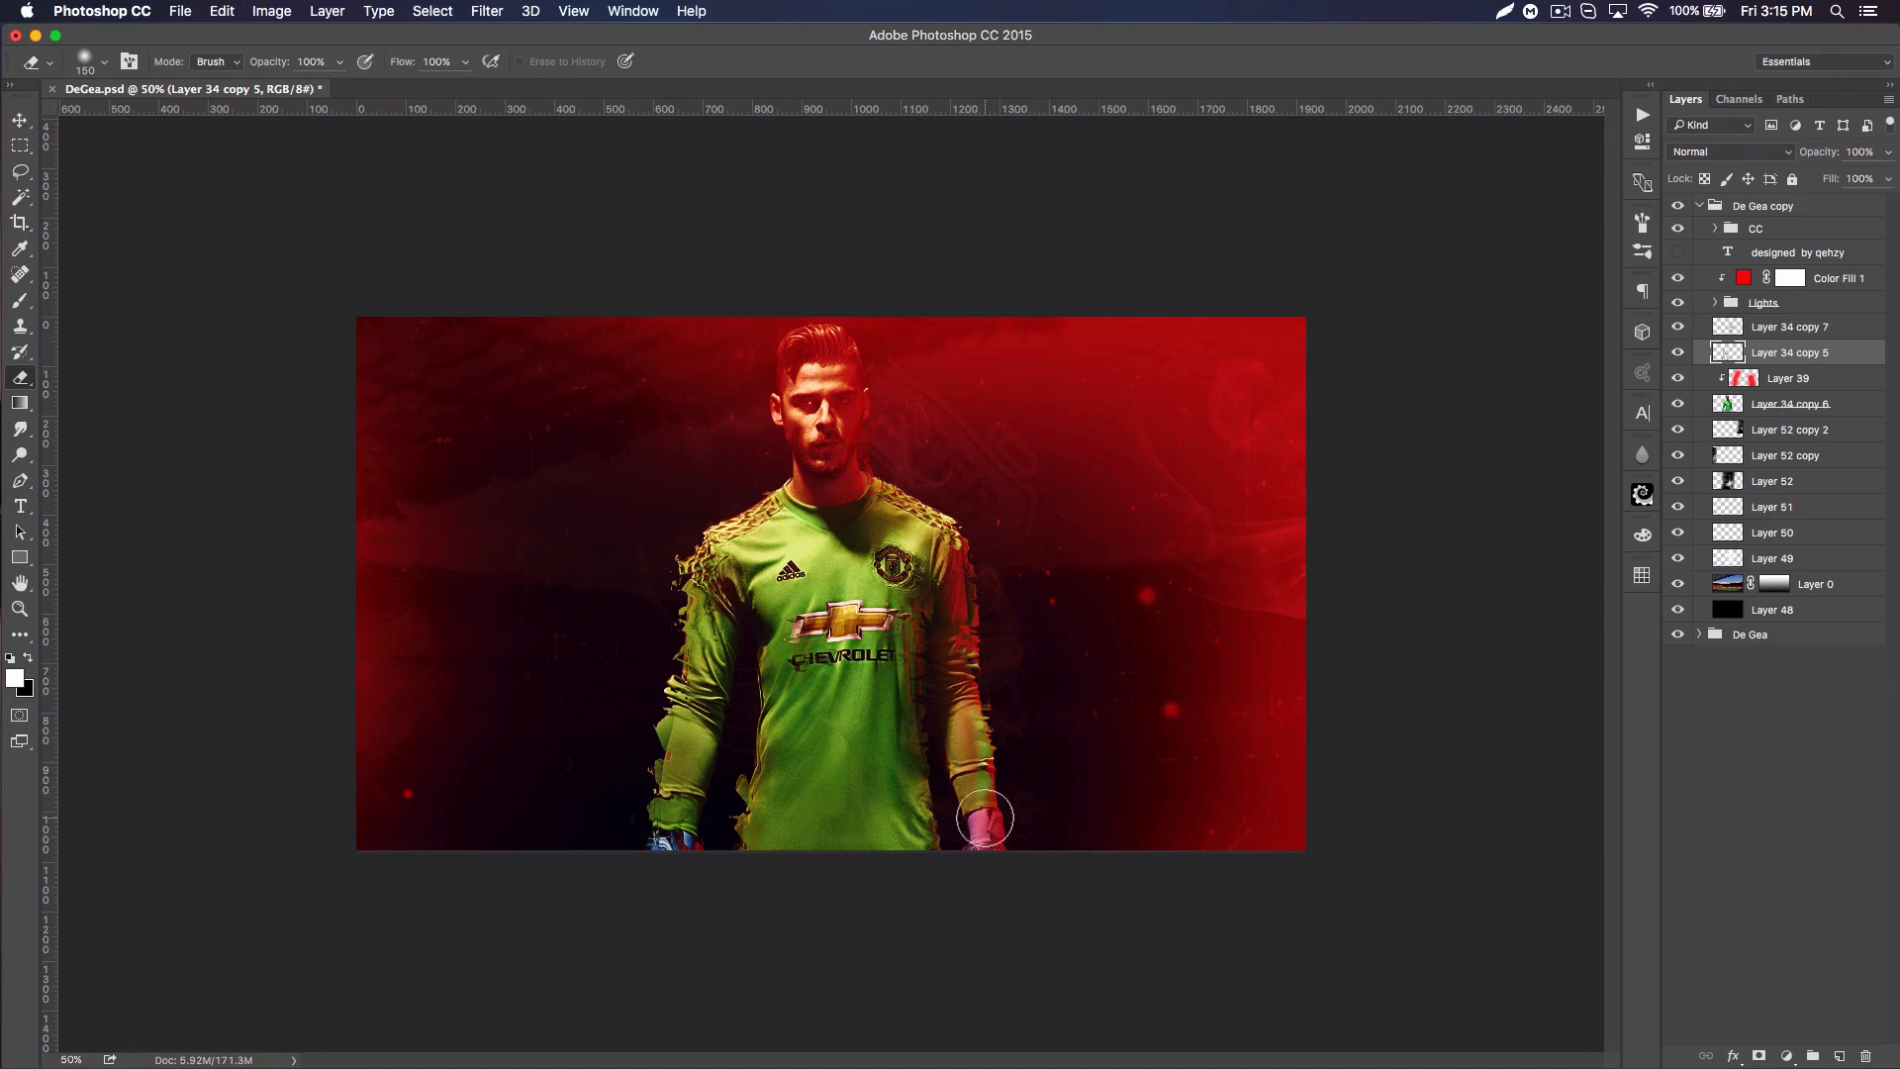
Step: Add a new layer above Layer 34 copy 7 and set up a soft round brush at 100 px with 0% hardness
{"action": "left_click", "coordinate": [1829, 331]}
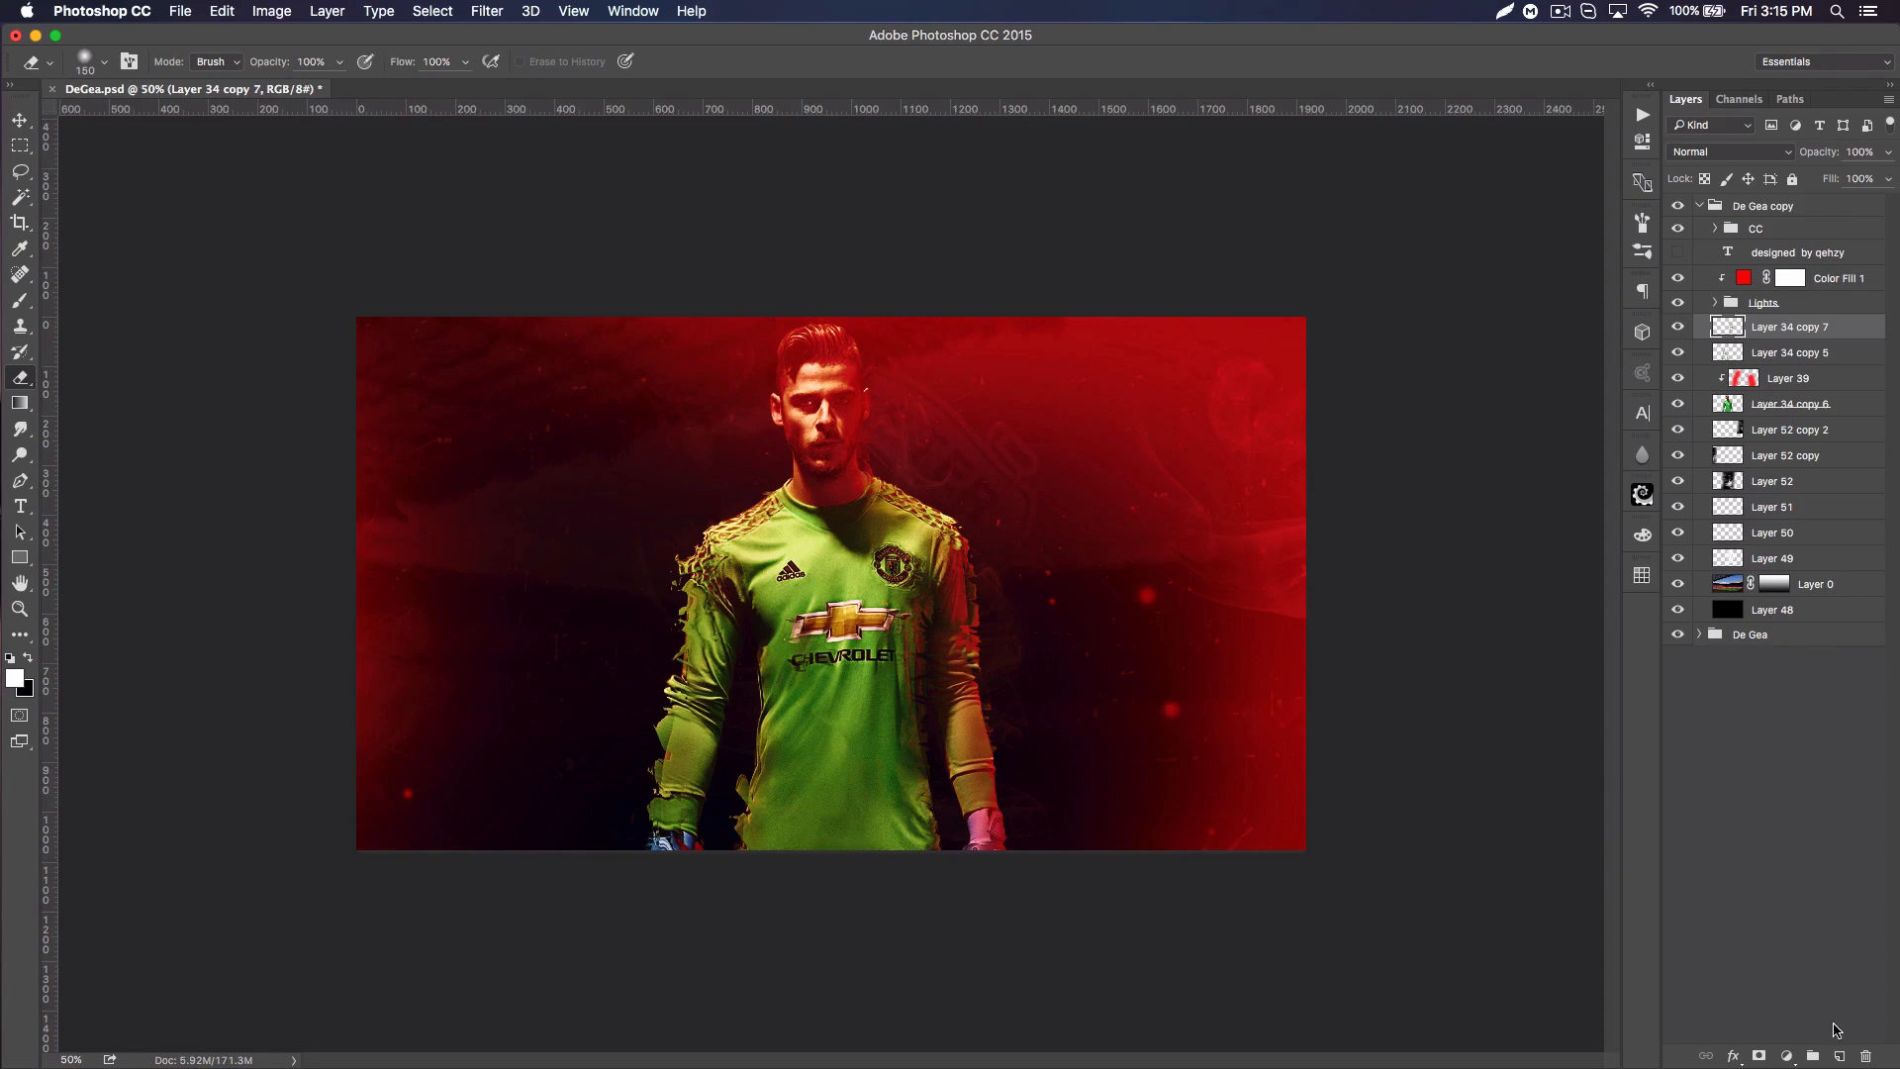
{"action": "left_click", "coordinate": [1839, 1053]}
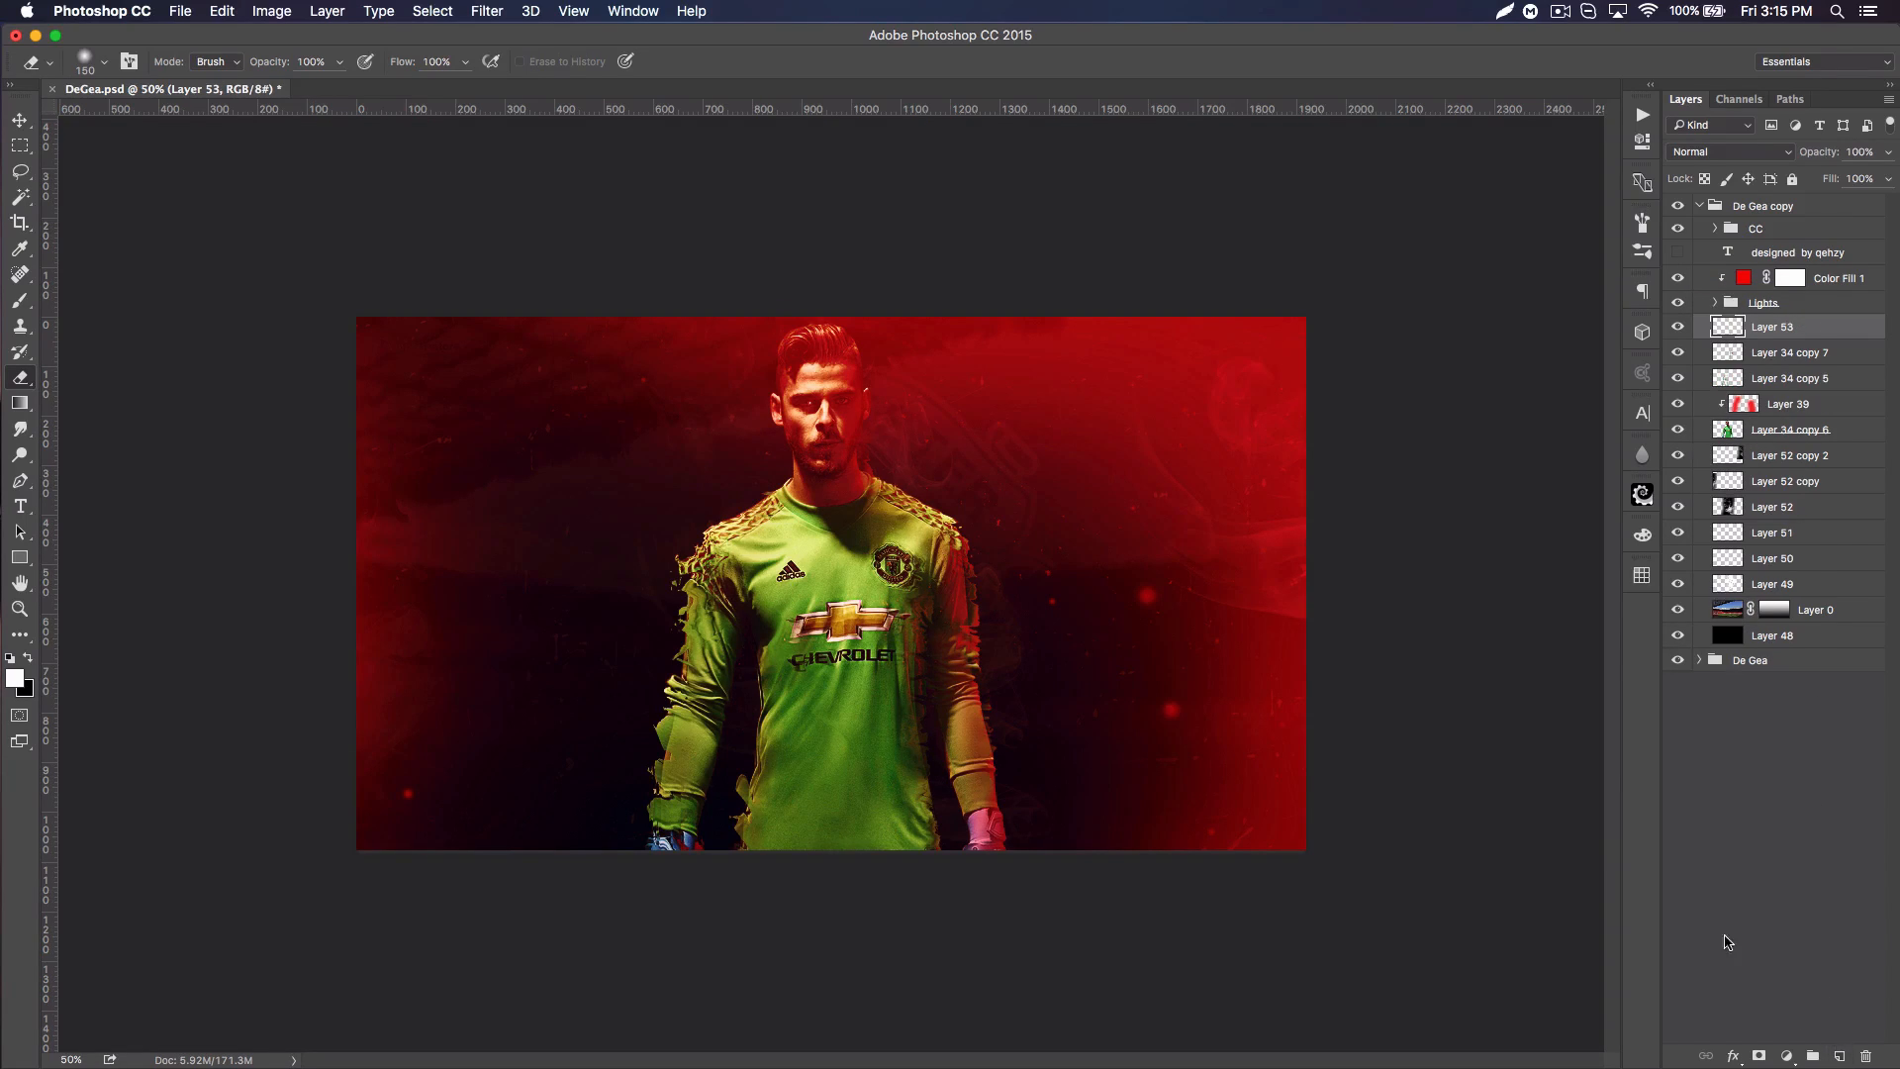
{"action": "left_click", "coordinate": [20, 305]}
{"action": "left_click", "coordinate": [104, 64]}
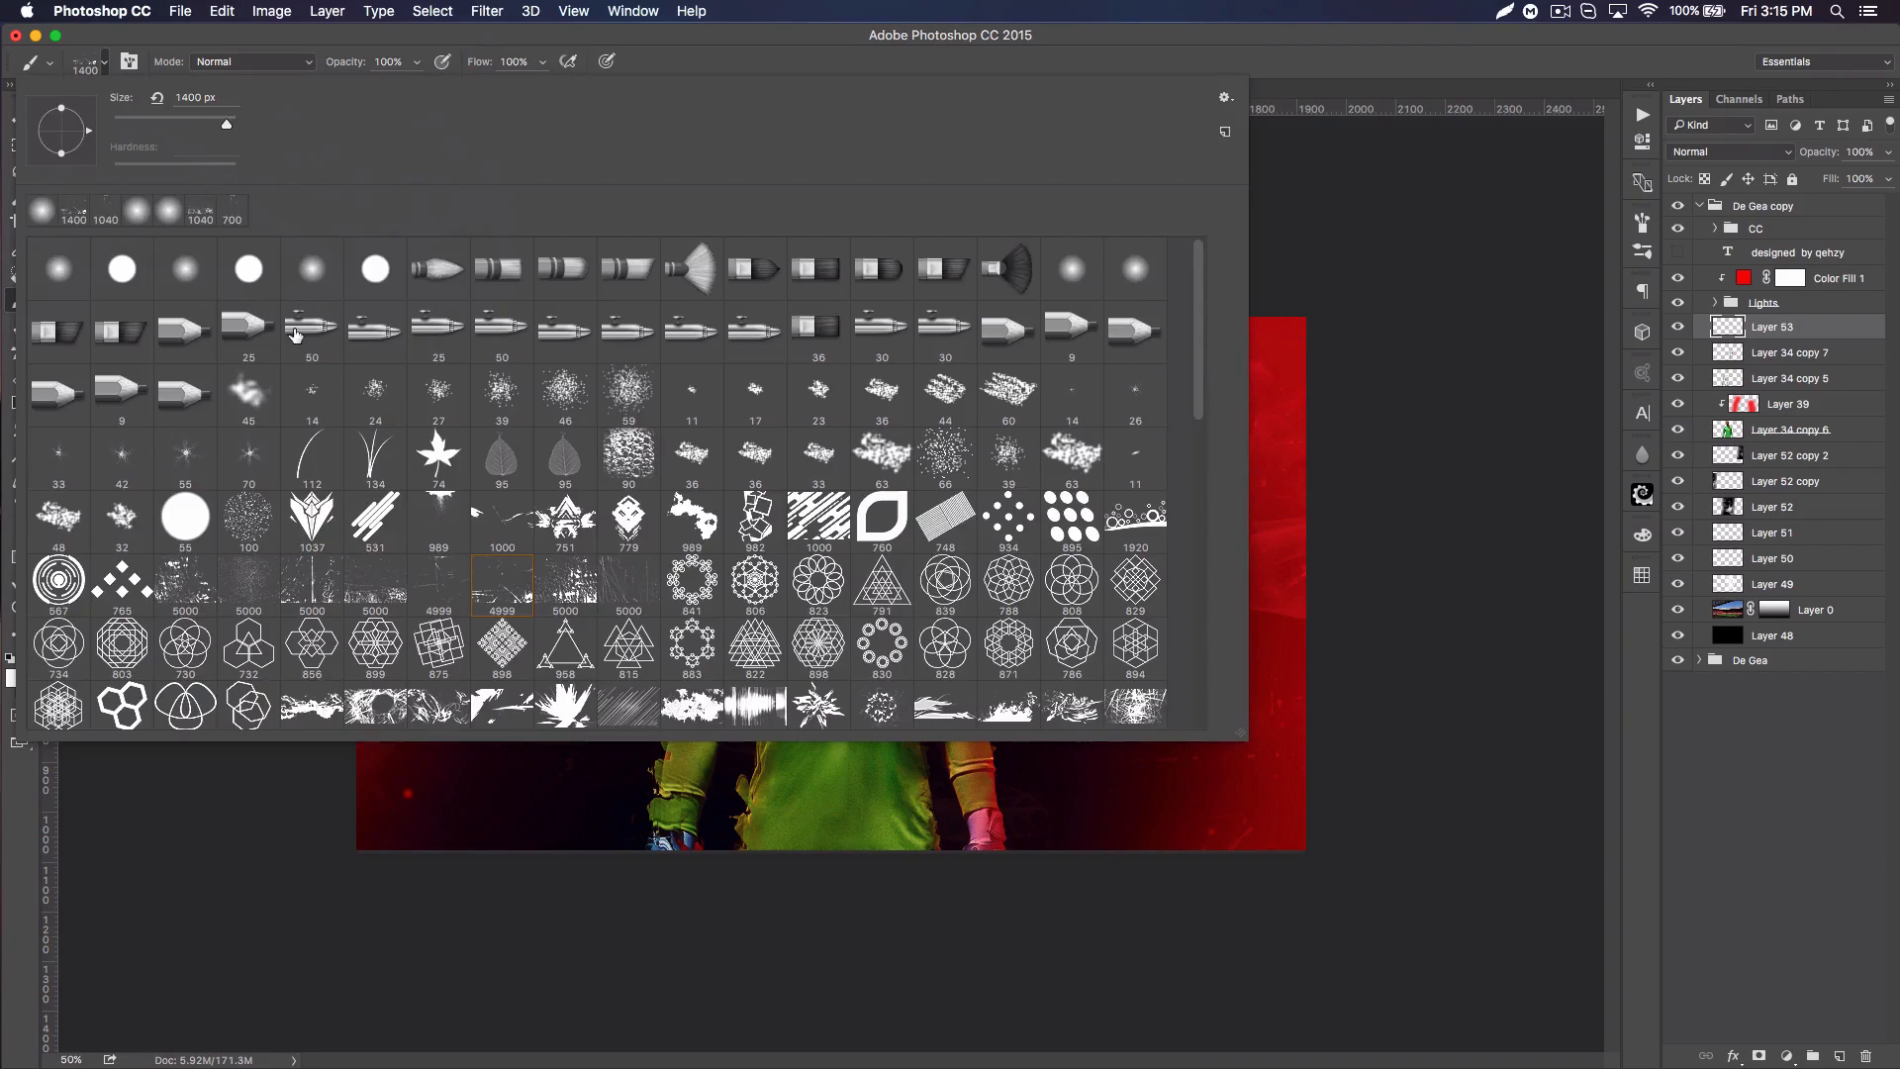
{"action": "left_click", "coordinate": [186, 269]}
{"action": "left_click_drag", "start_coordinate": [200, 128], "coordinate": [195, 127]}
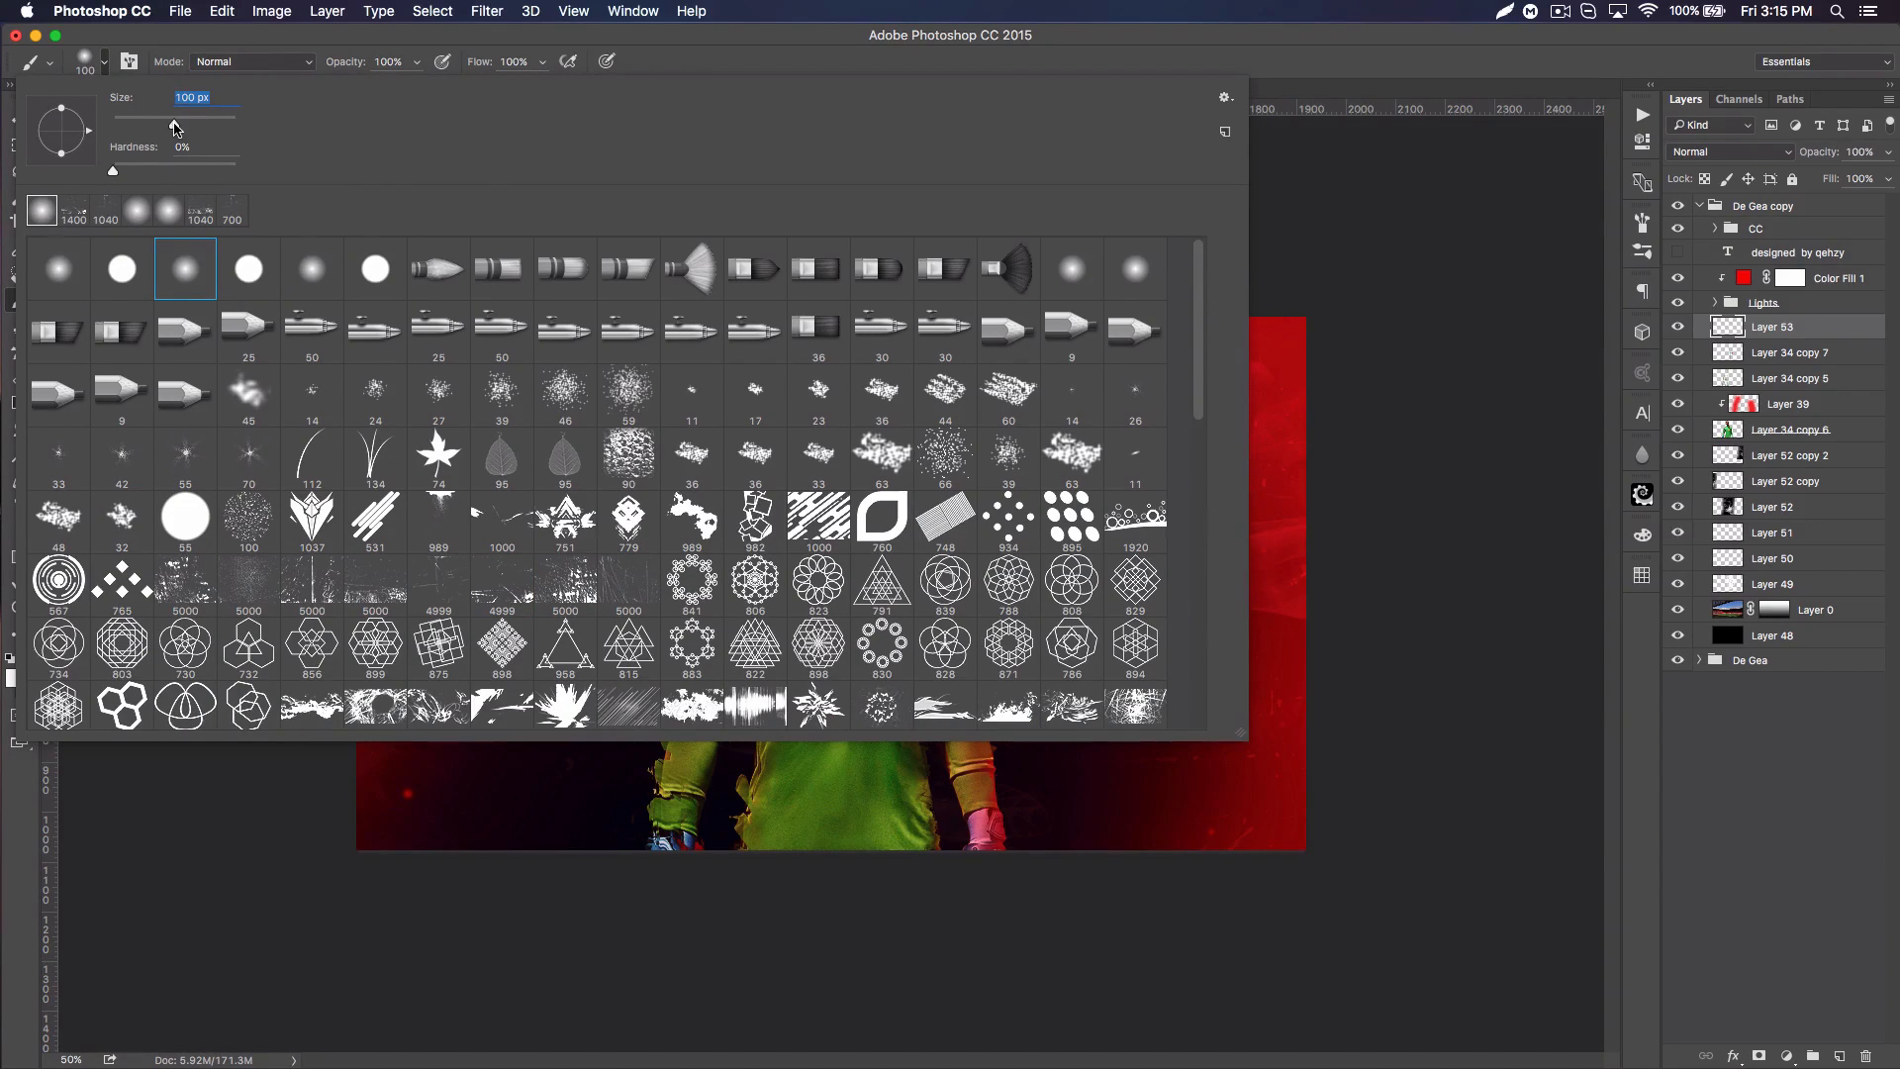
{"action": "key", "text": "Return"}
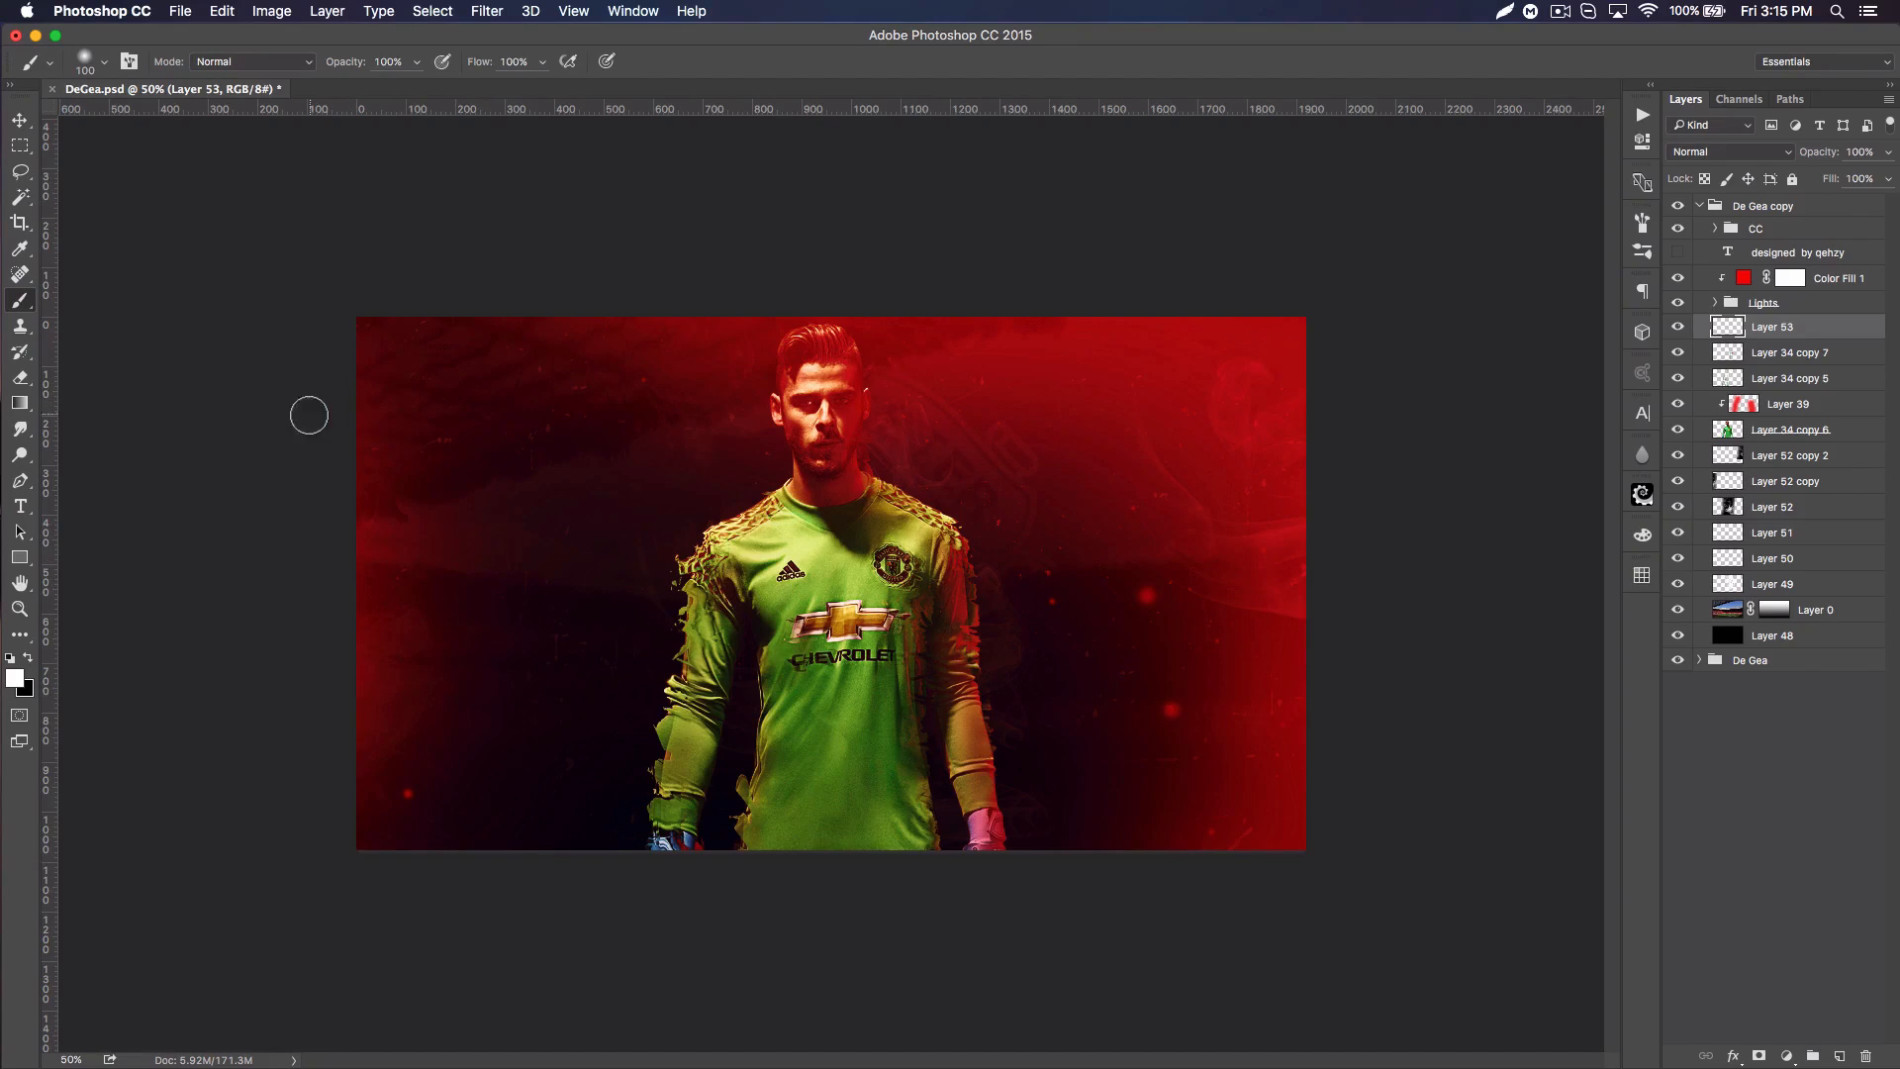
Step: Paint five white diagonal streaks across the poster on the new layer, redoing the lowest one so it crosses only the lower right corner
{"action": "left_click_drag", "start_coordinate": [309, 463], "coordinate": [827, 267]}
{"action": "left_click_drag", "start_coordinate": [302, 586], "coordinate": [982, 453]}
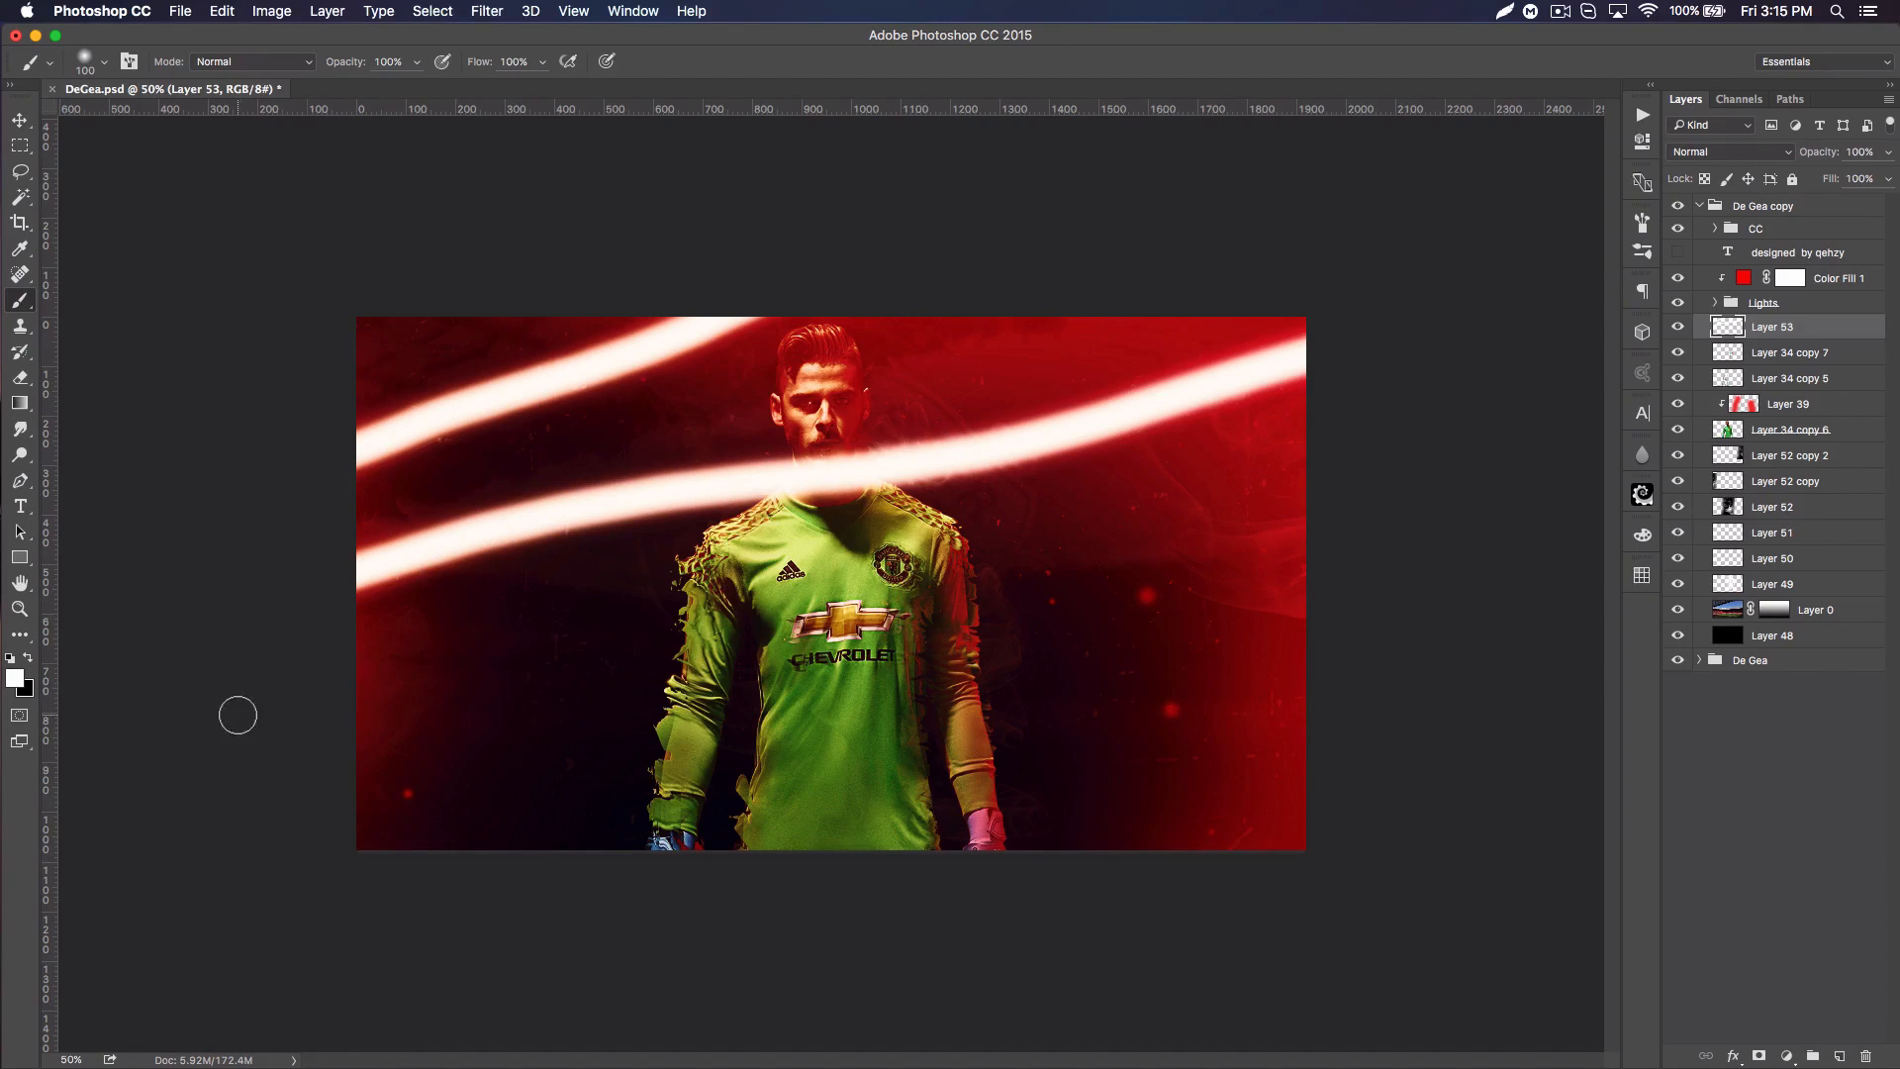
{"action": "left_click_drag", "start_coordinate": [241, 713], "coordinate": [1735, 458]}
{"action": "left_click_drag", "start_coordinate": [179, 841], "coordinate": [1691, 604]}
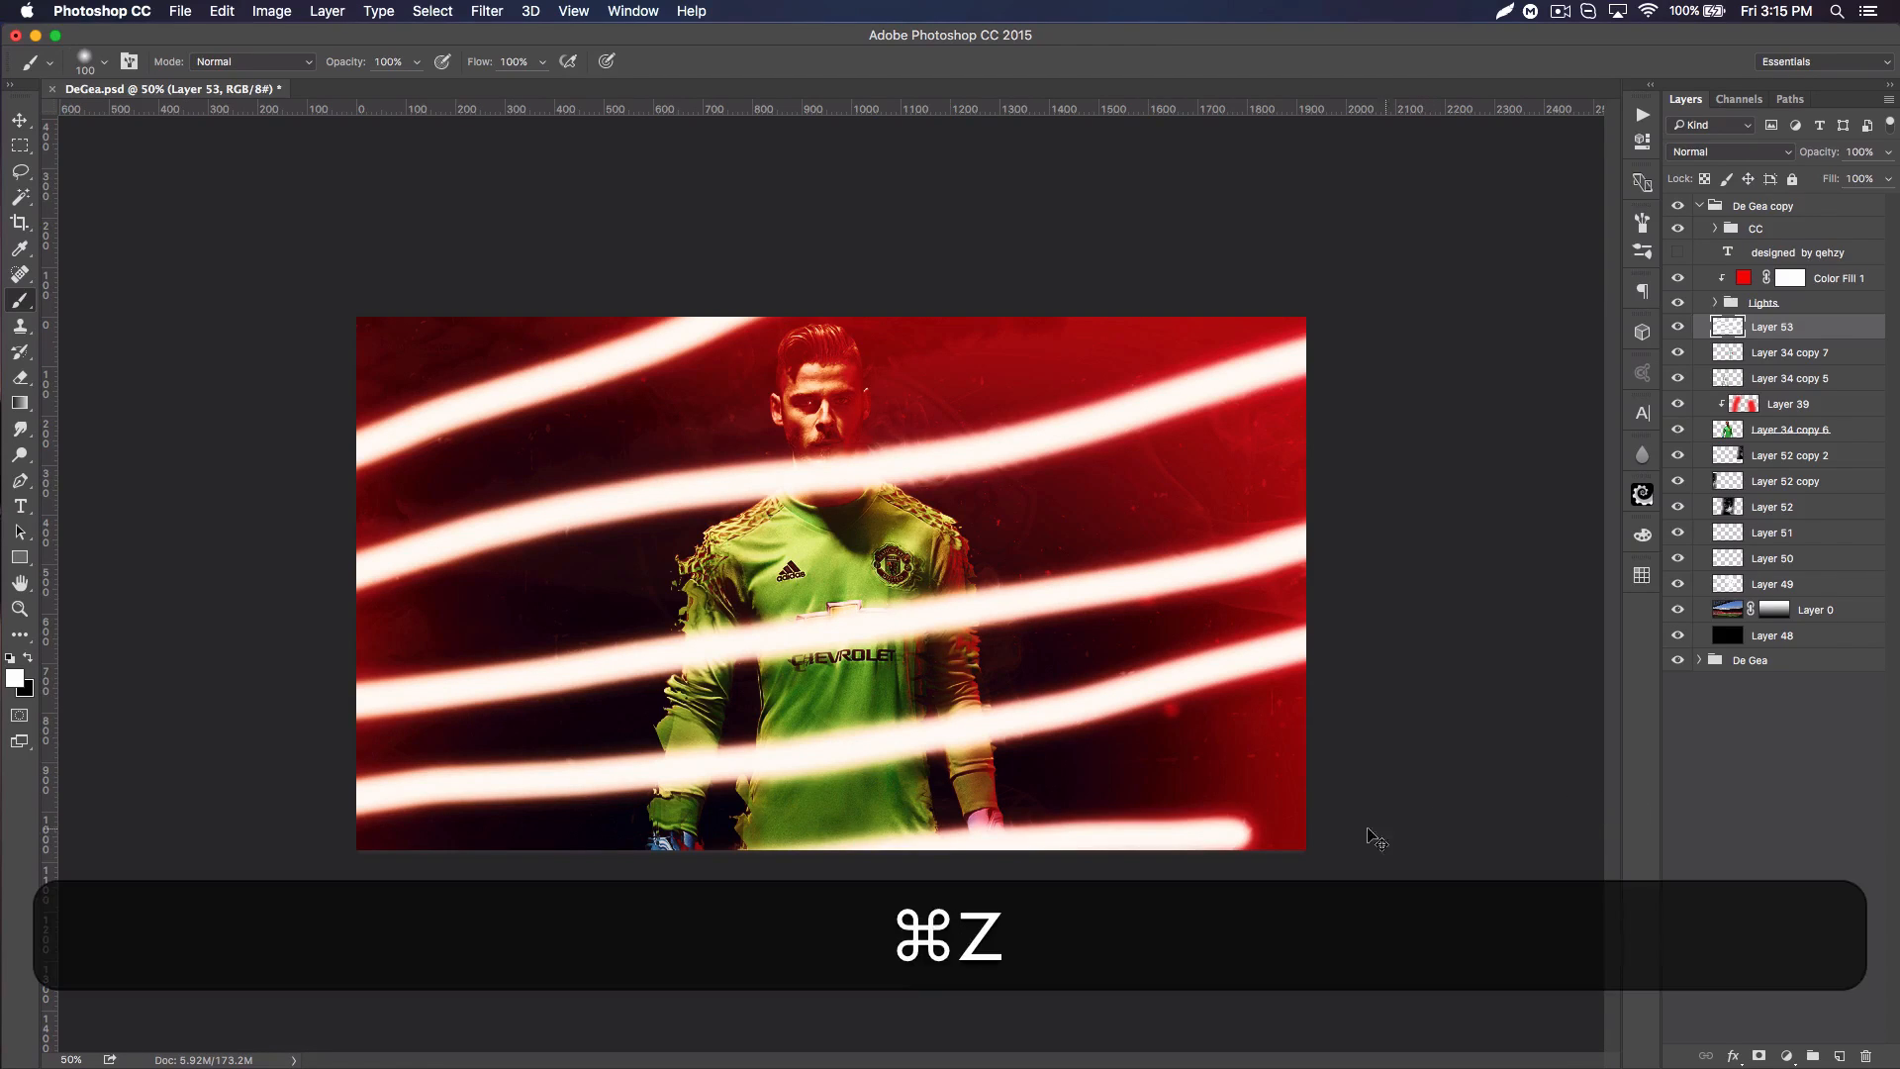
{"action": "key", "text": "super+z"}
{"action": "left_click_drag", "start_coordinate": [1055, 870], "coordinate": [1888, 710]}
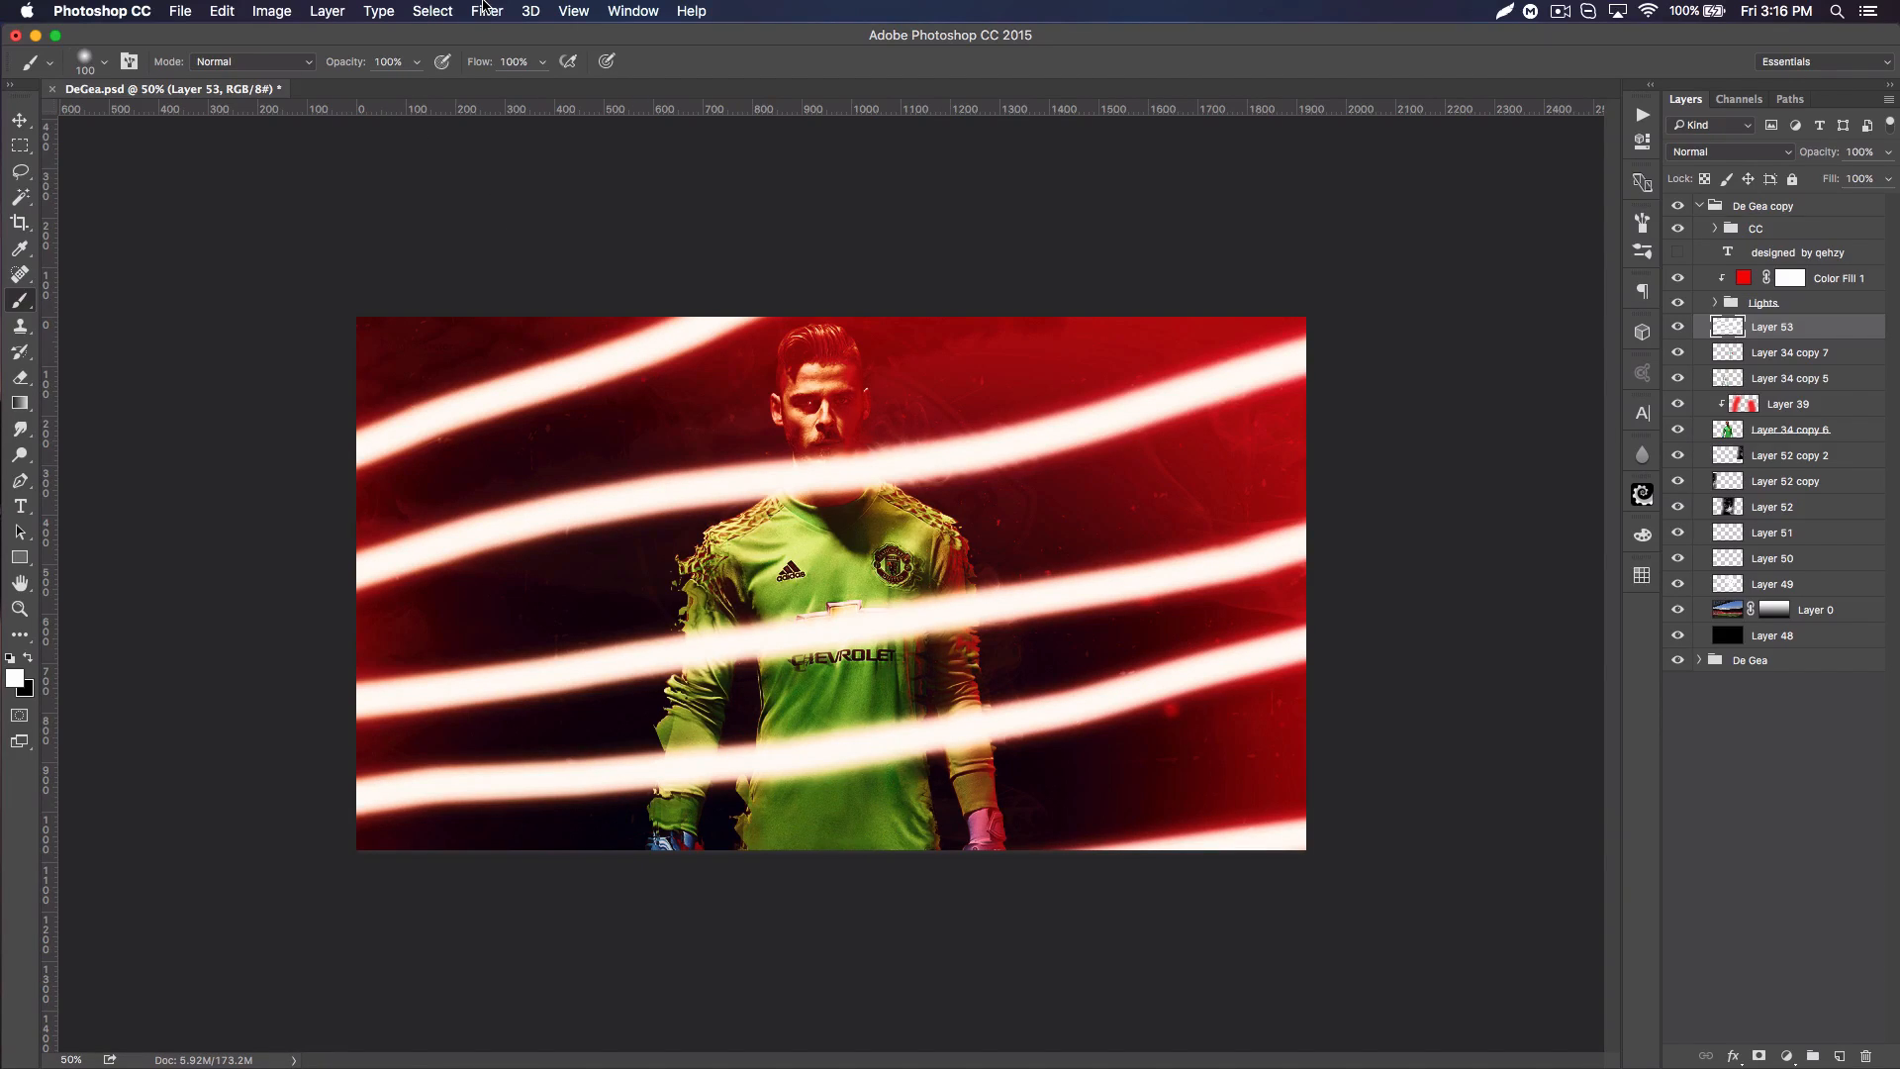
{"action": "left_click", "coordinate": [531, 11]}
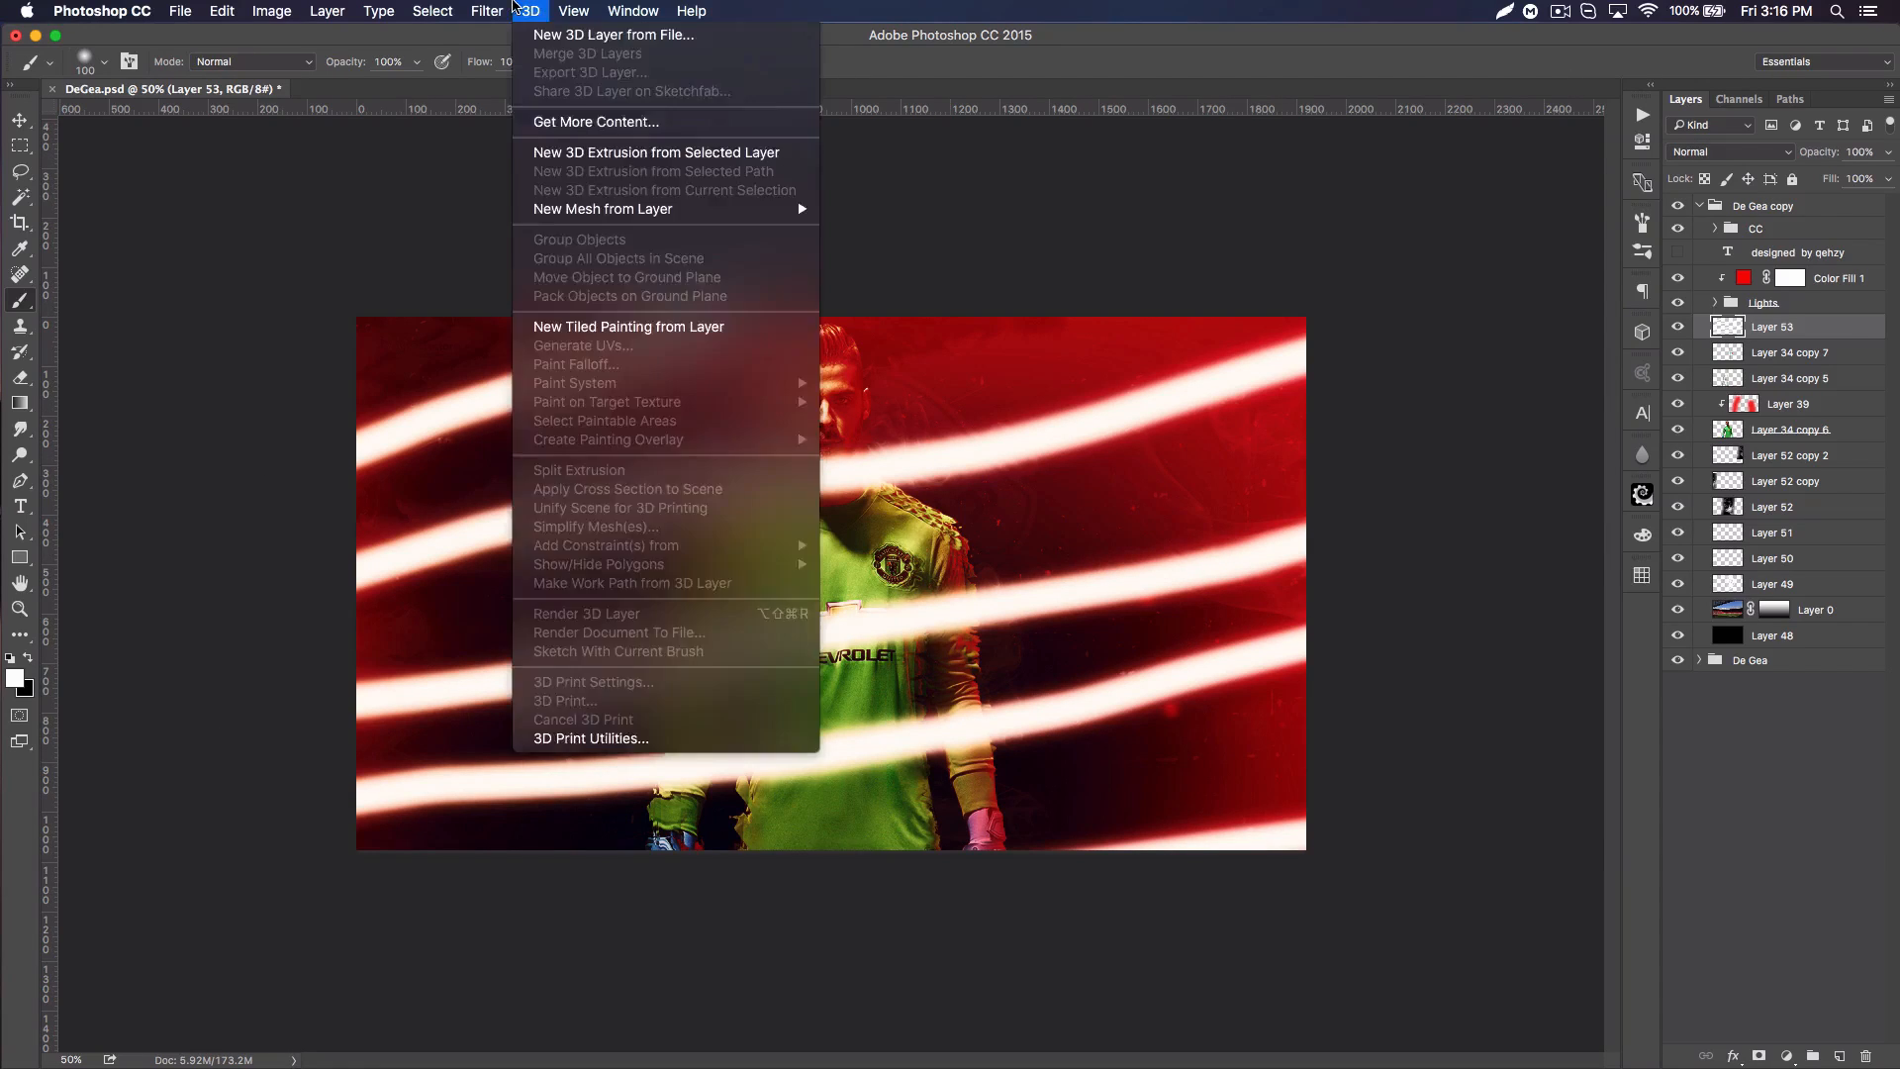
Step: Soften the streaks on Layer 53 with a 28.9-pixel Gaussian Blur and set the layer's blend mode to Overlay
{"action": "mouse_move", "coordinate": [487, 11]}
{"action": "mouse_move", "coordinate": [633, 246]}
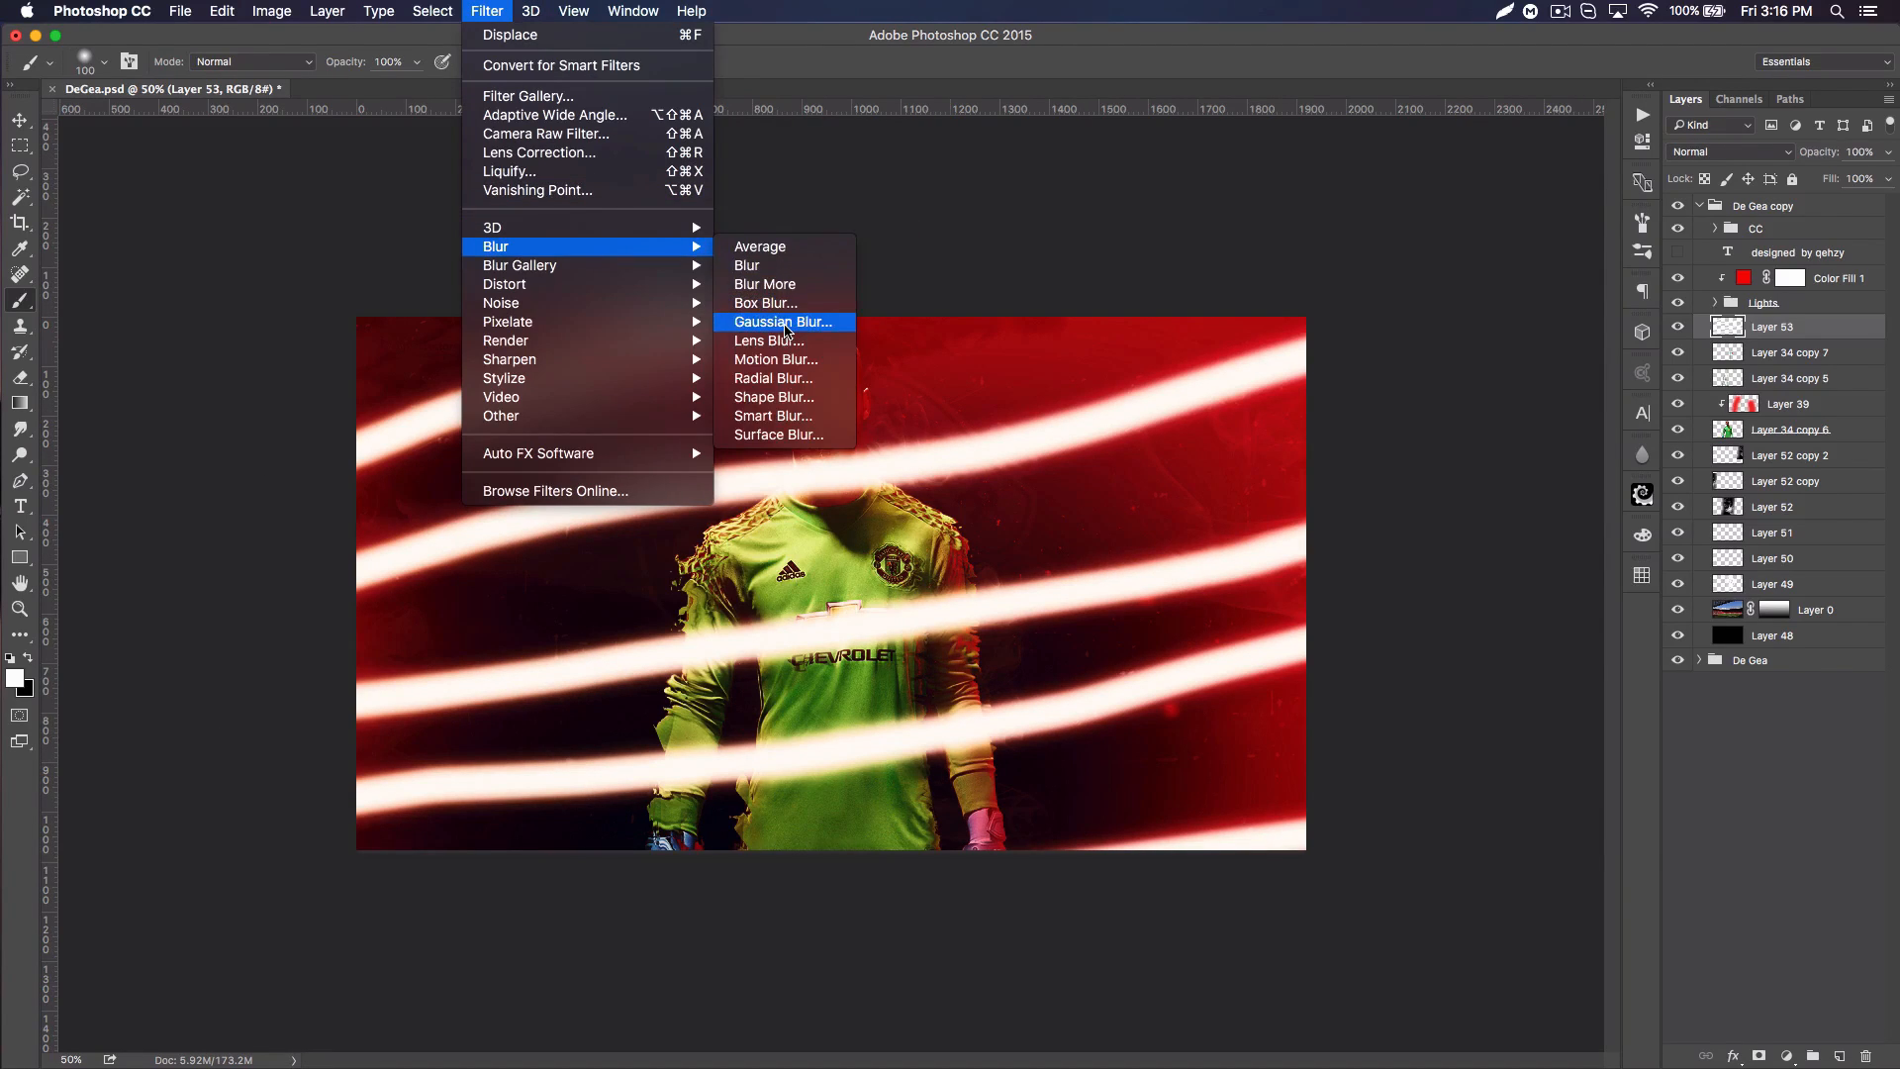
{"action": "left_click", "coordinate": [782, 322]}
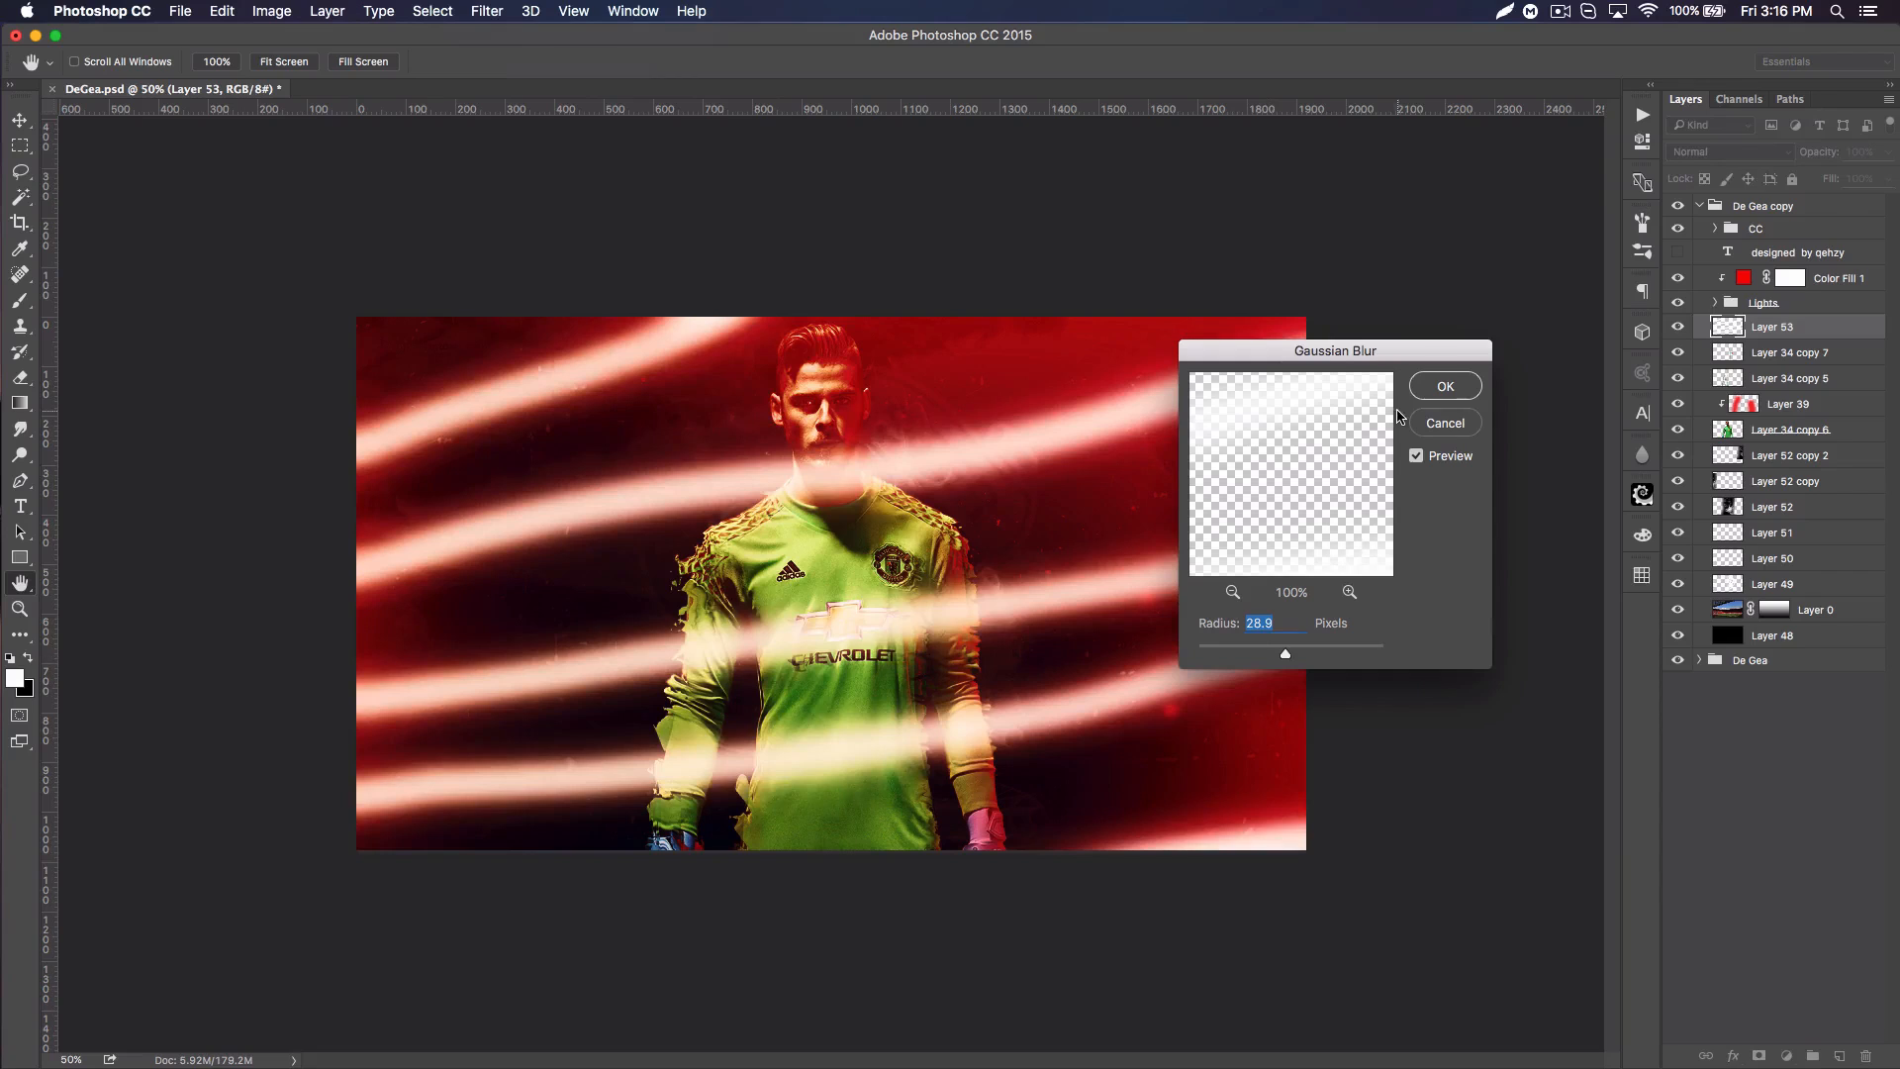
{"action": "left_click", "coordinate": [1444, 387]}
{"action": "left_click", "coordinate": [1727, 156]}
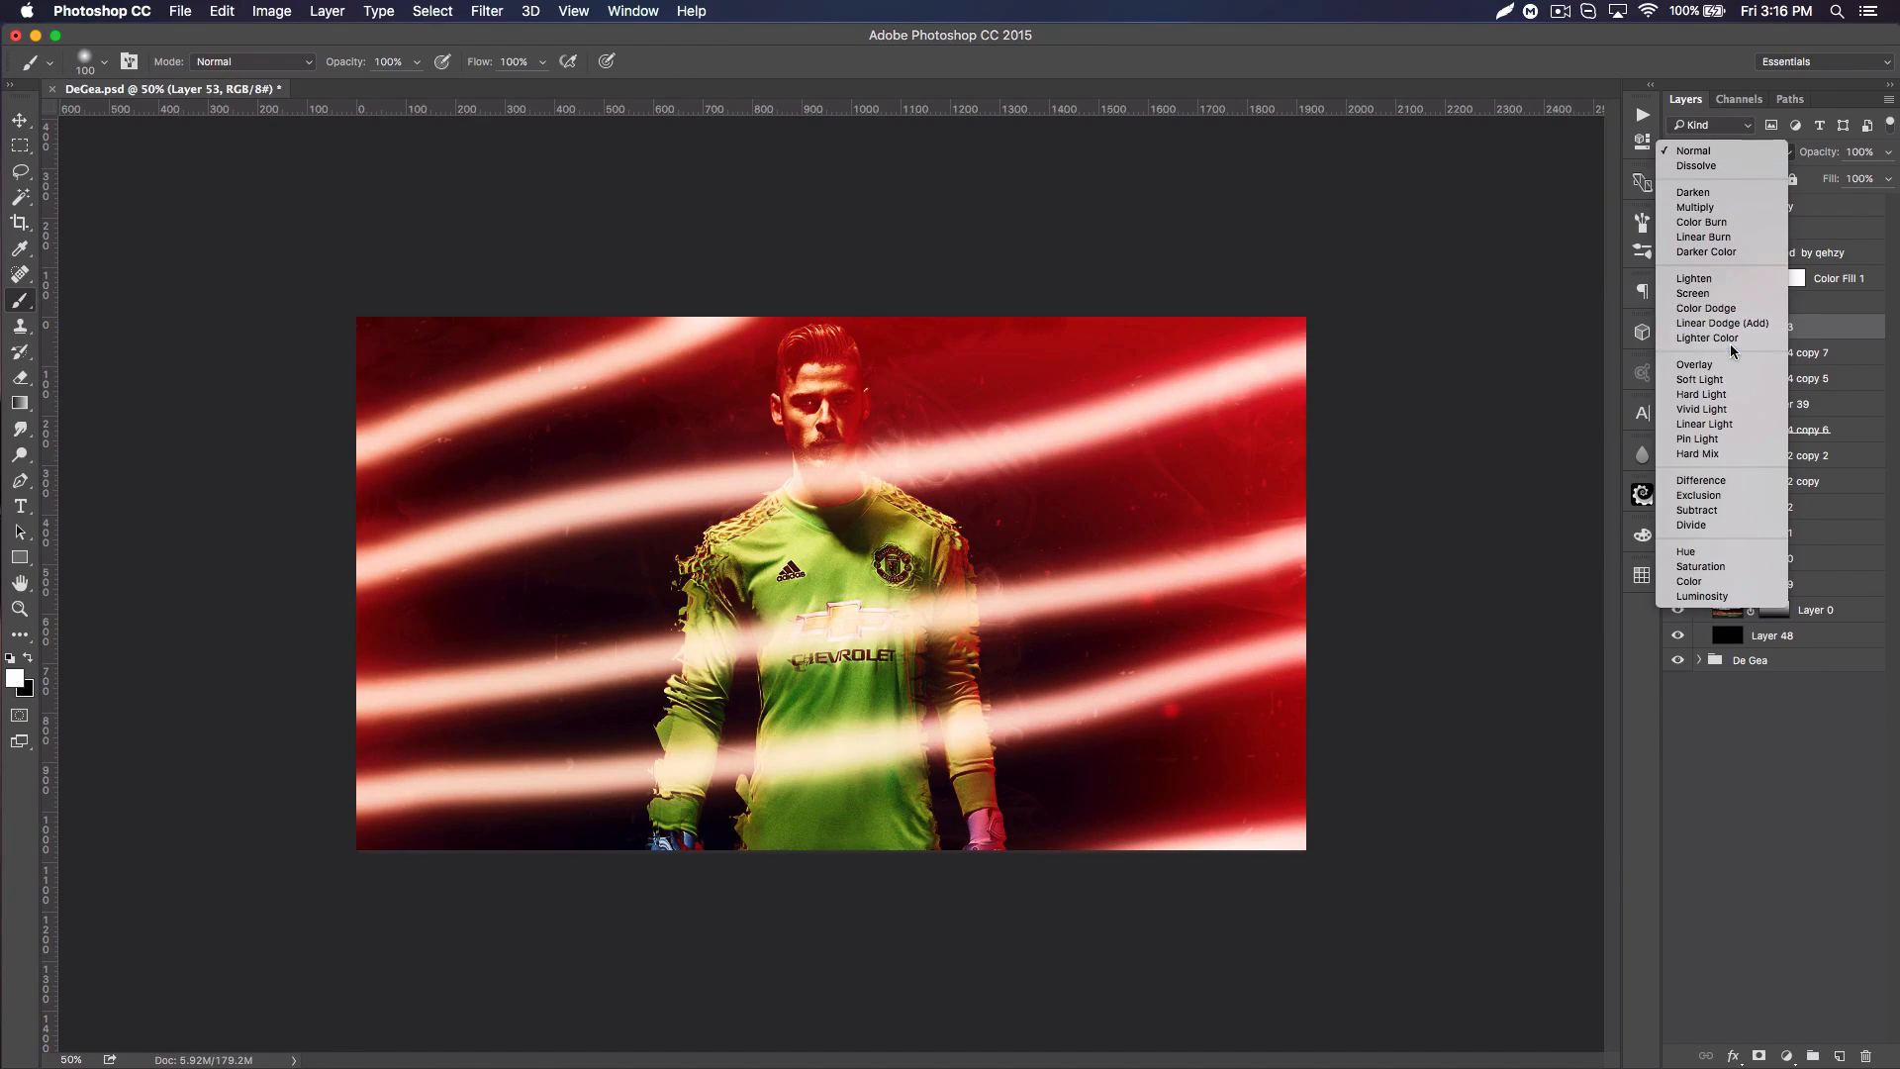
{"action": "left_click", "coordinate": [1730, 363]}
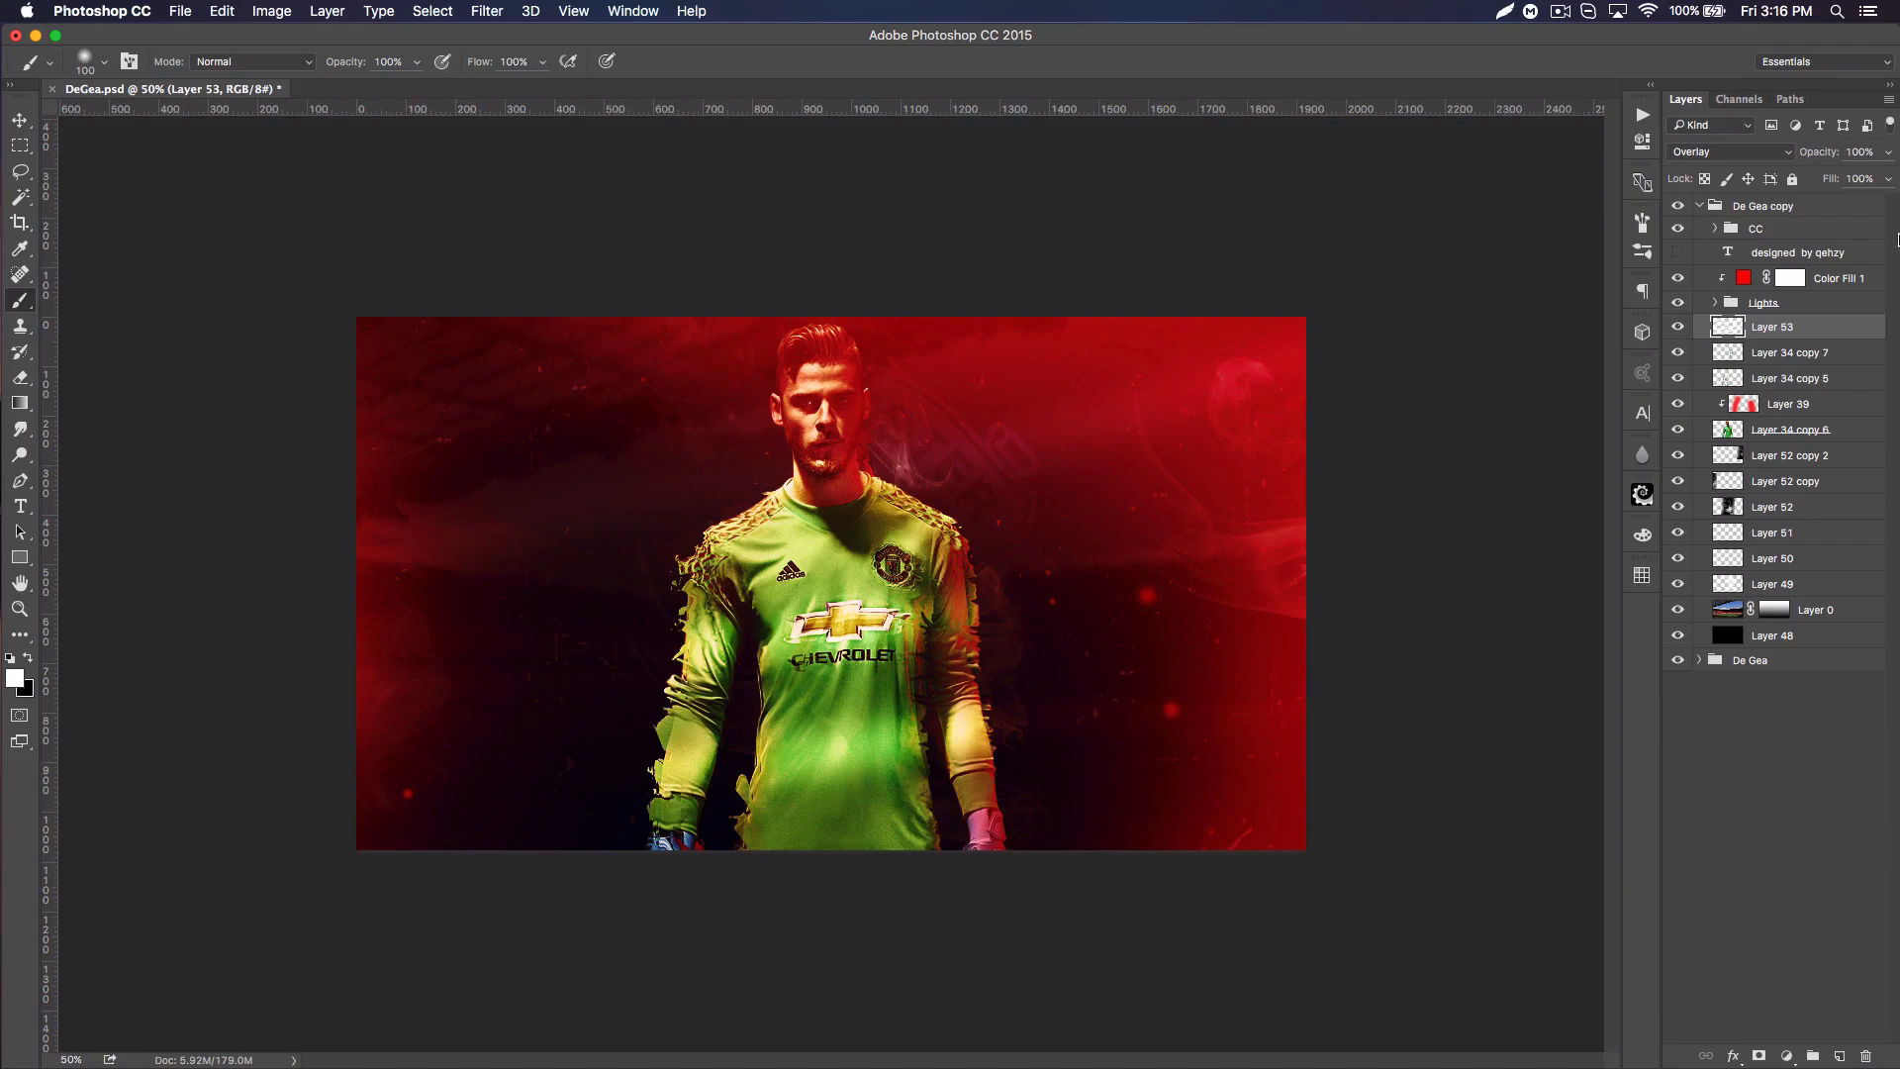
{"action": "left_click", "coordinate": [1677, 328]}
{"action": "left_click", "coordinate": [1676, 327]}
Step: Erase the bright overlay glow from the player's shirt and arms on Layer 53 with a 250 px eraser
{"action": "left_click", "coordinate": [21, 377]}
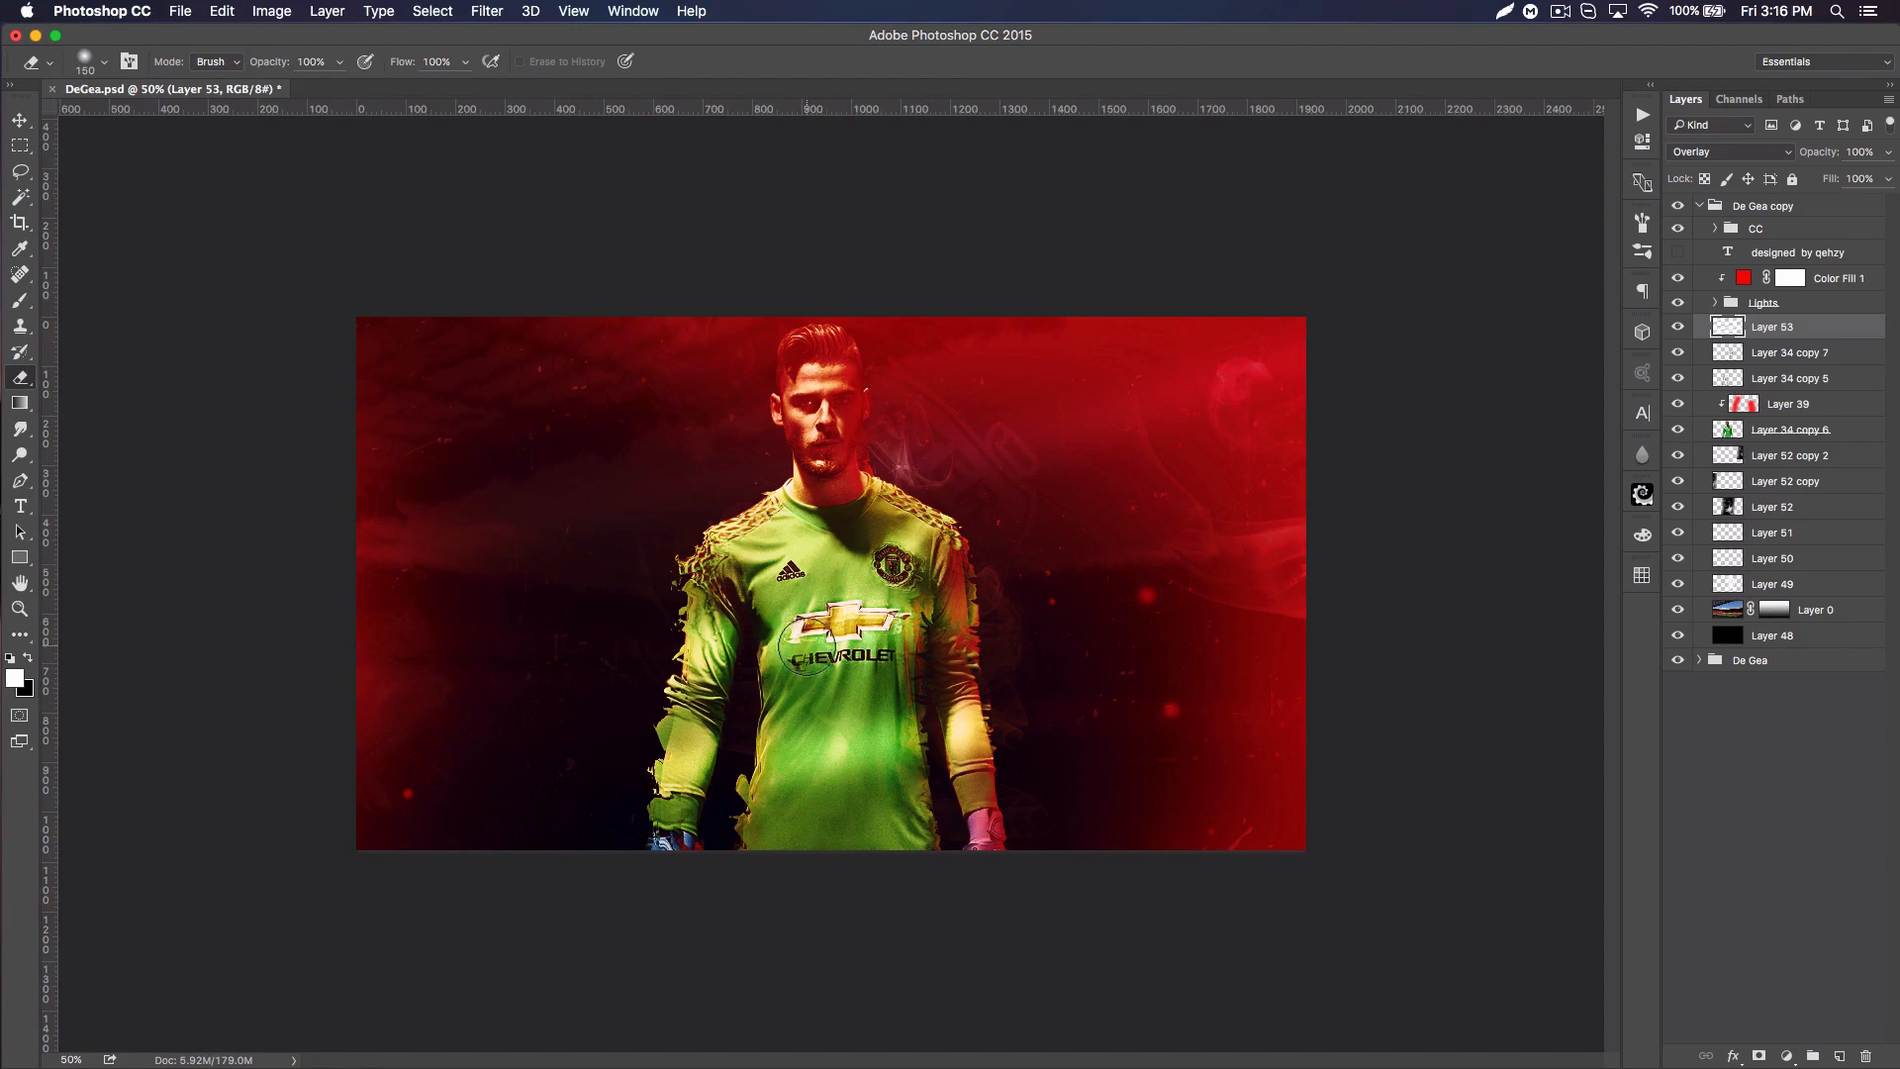
{"action": "key", "text": "bracketright"}
{"action": "key", "text": "bracketright"}
{"action": "key", "text": "bracketright"}
{"action": "key", "text": "bracketright"}
{"action": "key", "text": "bracketleft"}
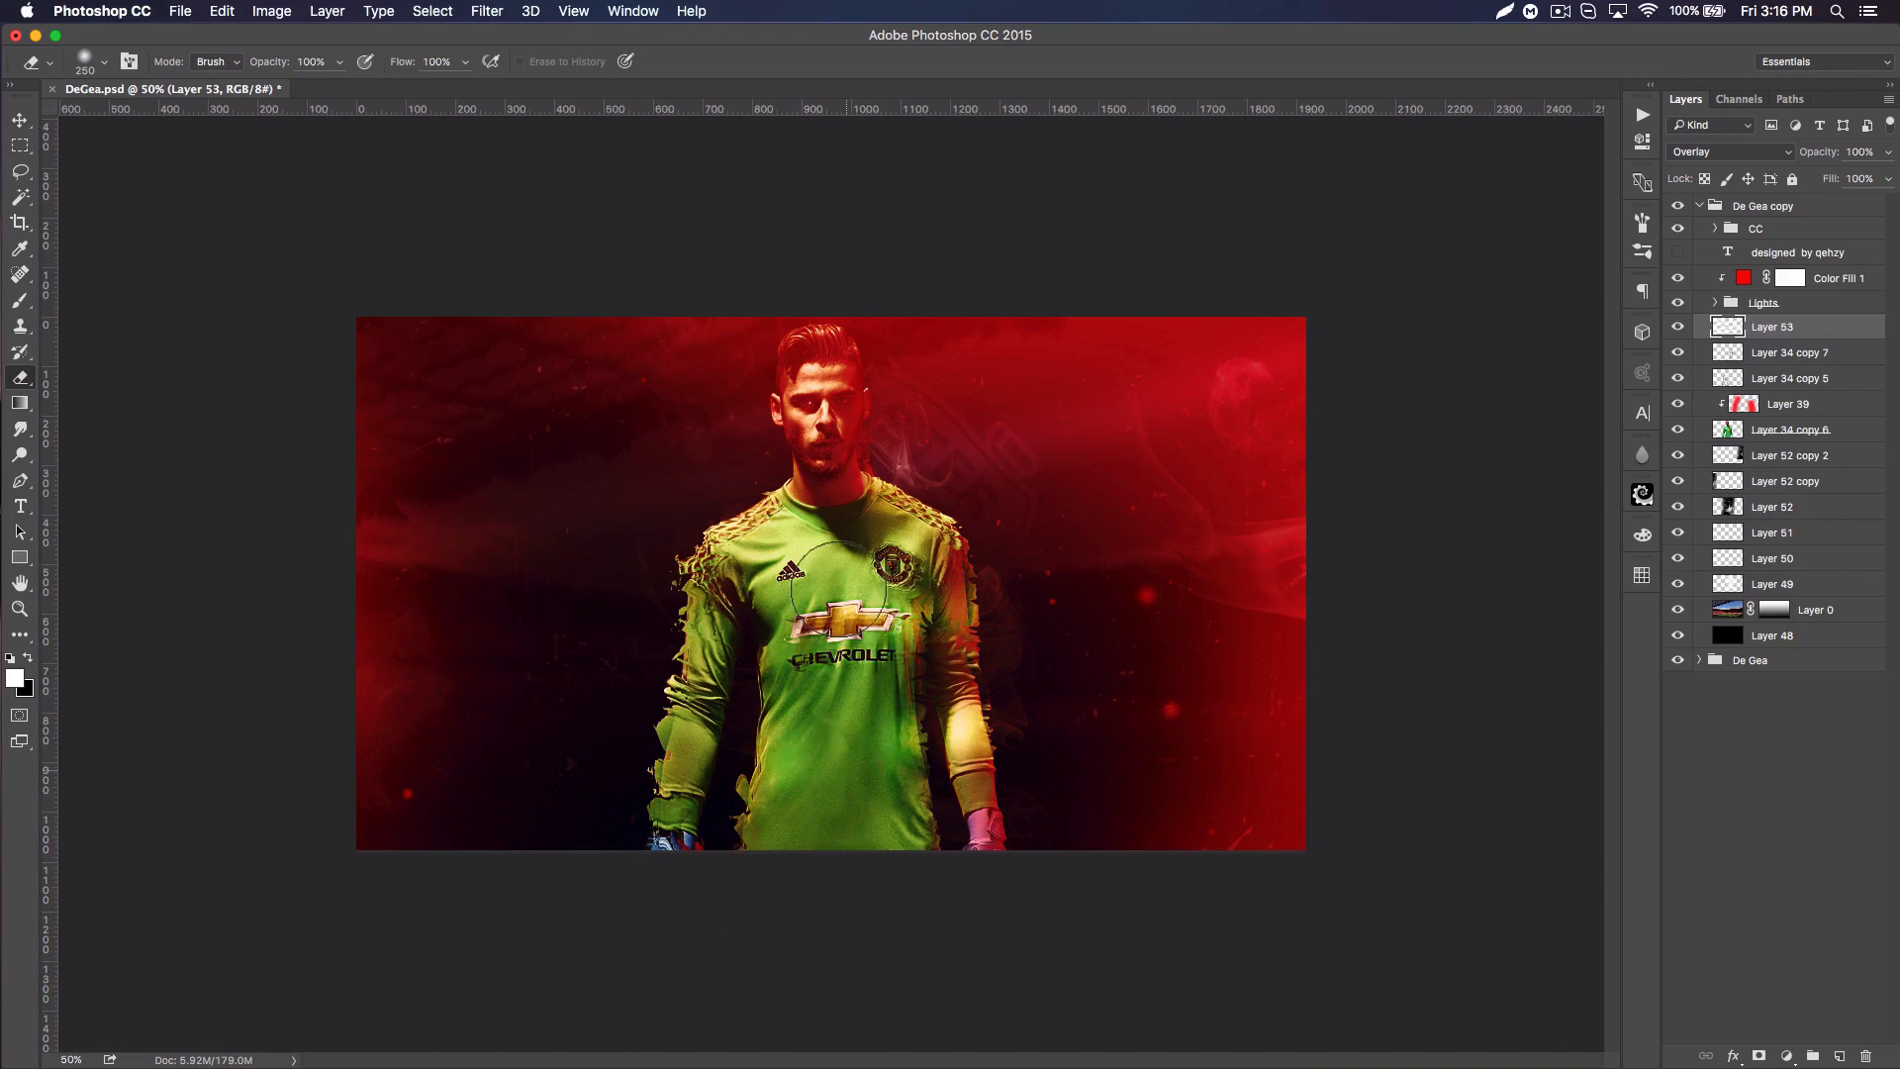
{"action": "mouse_move", "coordinate": [884, 543]}
{"action": "left_mouse_down"}
{"action": "mouse_move", "coordinate": [833, 479]}
{"action": "mouse_move", "coordinate": [782, 595]}
{"action": "mouse_move", "coordinate": [730, 1006]}
{"action": "left_mouse_up"}
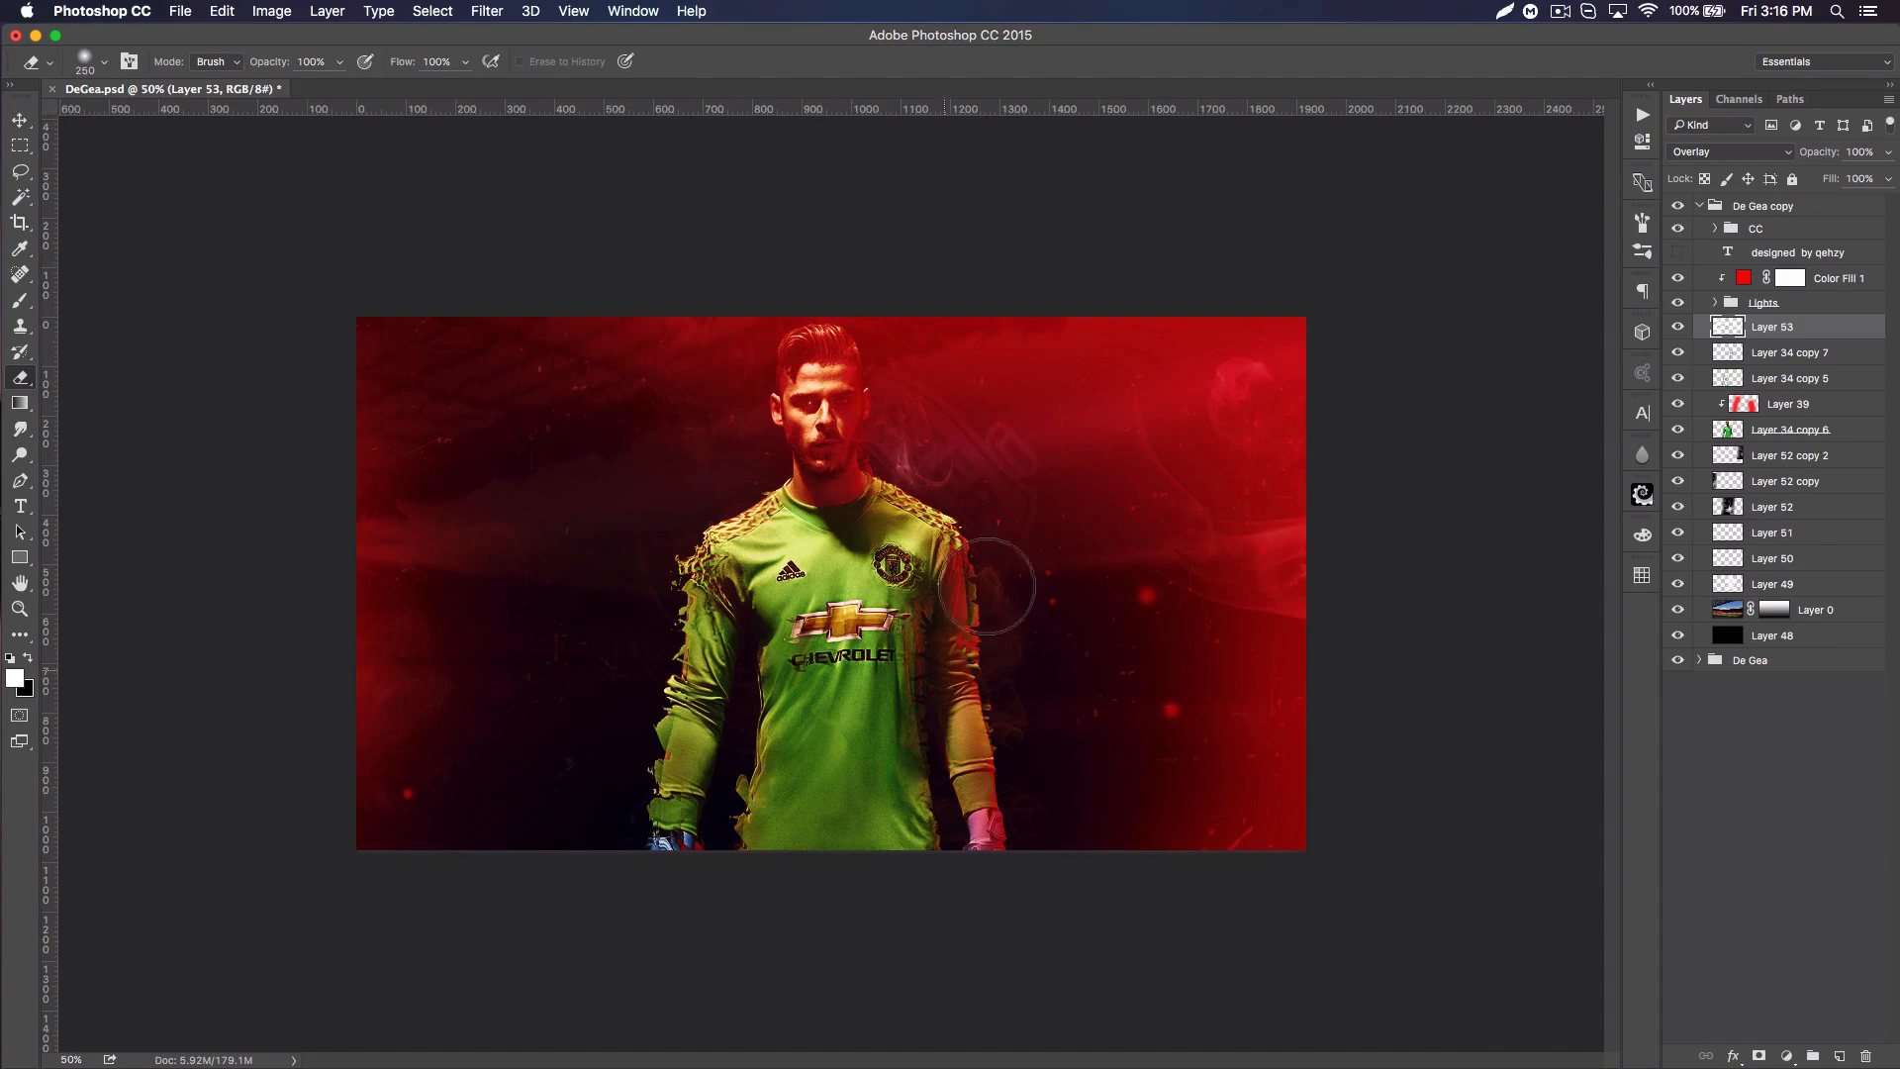
Step: Add a layer above Layer 53 and darken the poster's lower edge over the player with a soft black 1400 px brush
{"action": "left_click", "coordinate": [1843, 1056]}
{"action": "left_click", "coordinate": [21, 300]}
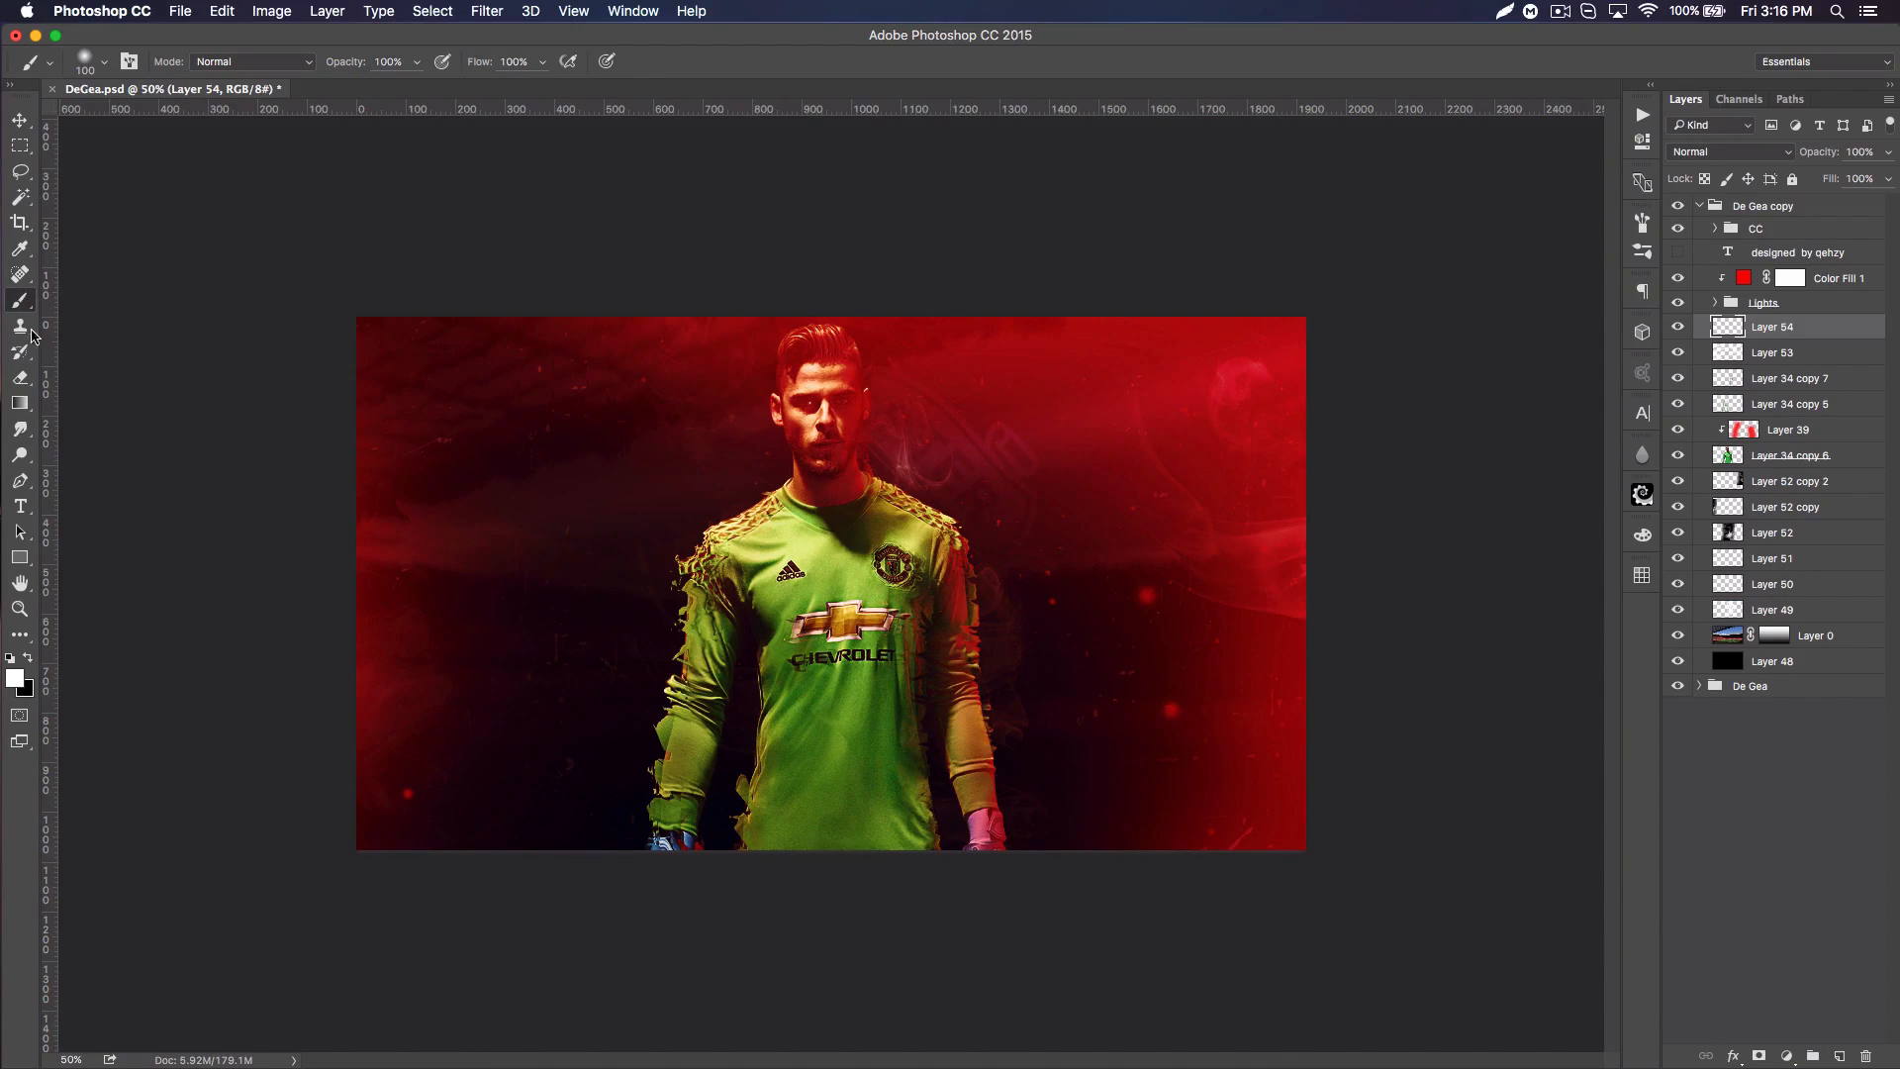
{"action": "key", "text": "bracketright"}
{"action": "key", "text": "bracketright"}
{"action": "key", "text": "bracketright"}
{"action": "key", "text": "bracketright"}
{"action": "key", "text": "bracketright"}
{"action": "key", "text": "bracketright"}
{"action": "key", "text": "bracketright"}
{"action": "key", "text": "bracketright"}
{"action": "key", "text": "bracketright"}
{"action": "key", "text": "bracketright"}
{"action": "key", "text": "bracketright"}
{"action": "key", "text": "bracketright"}
{"action": "key", "text": "bracketright"}
{"action": "key", "text": "bracketright"}
{"action": "key", "text": "bracketright"}
{"action": "key", "text": "bracketright"}
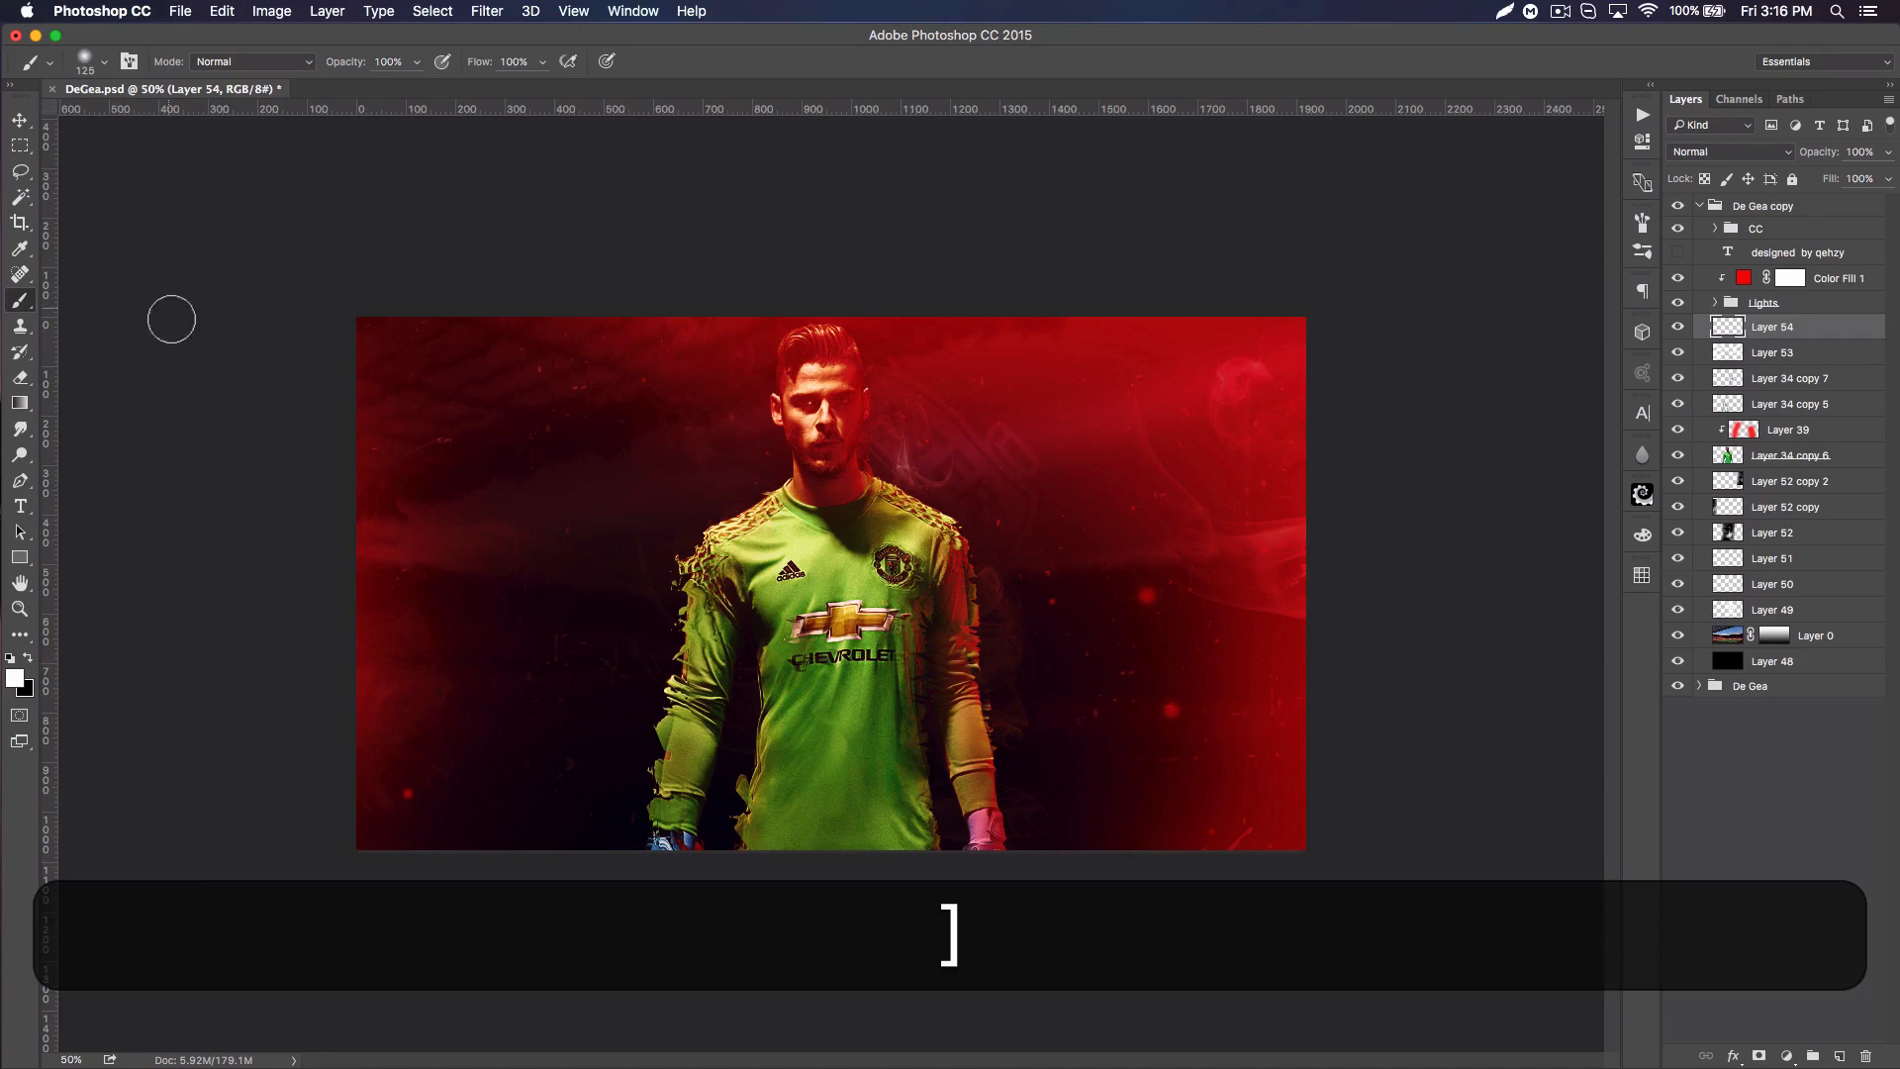
{"action": "key", "text": "bracketright"}
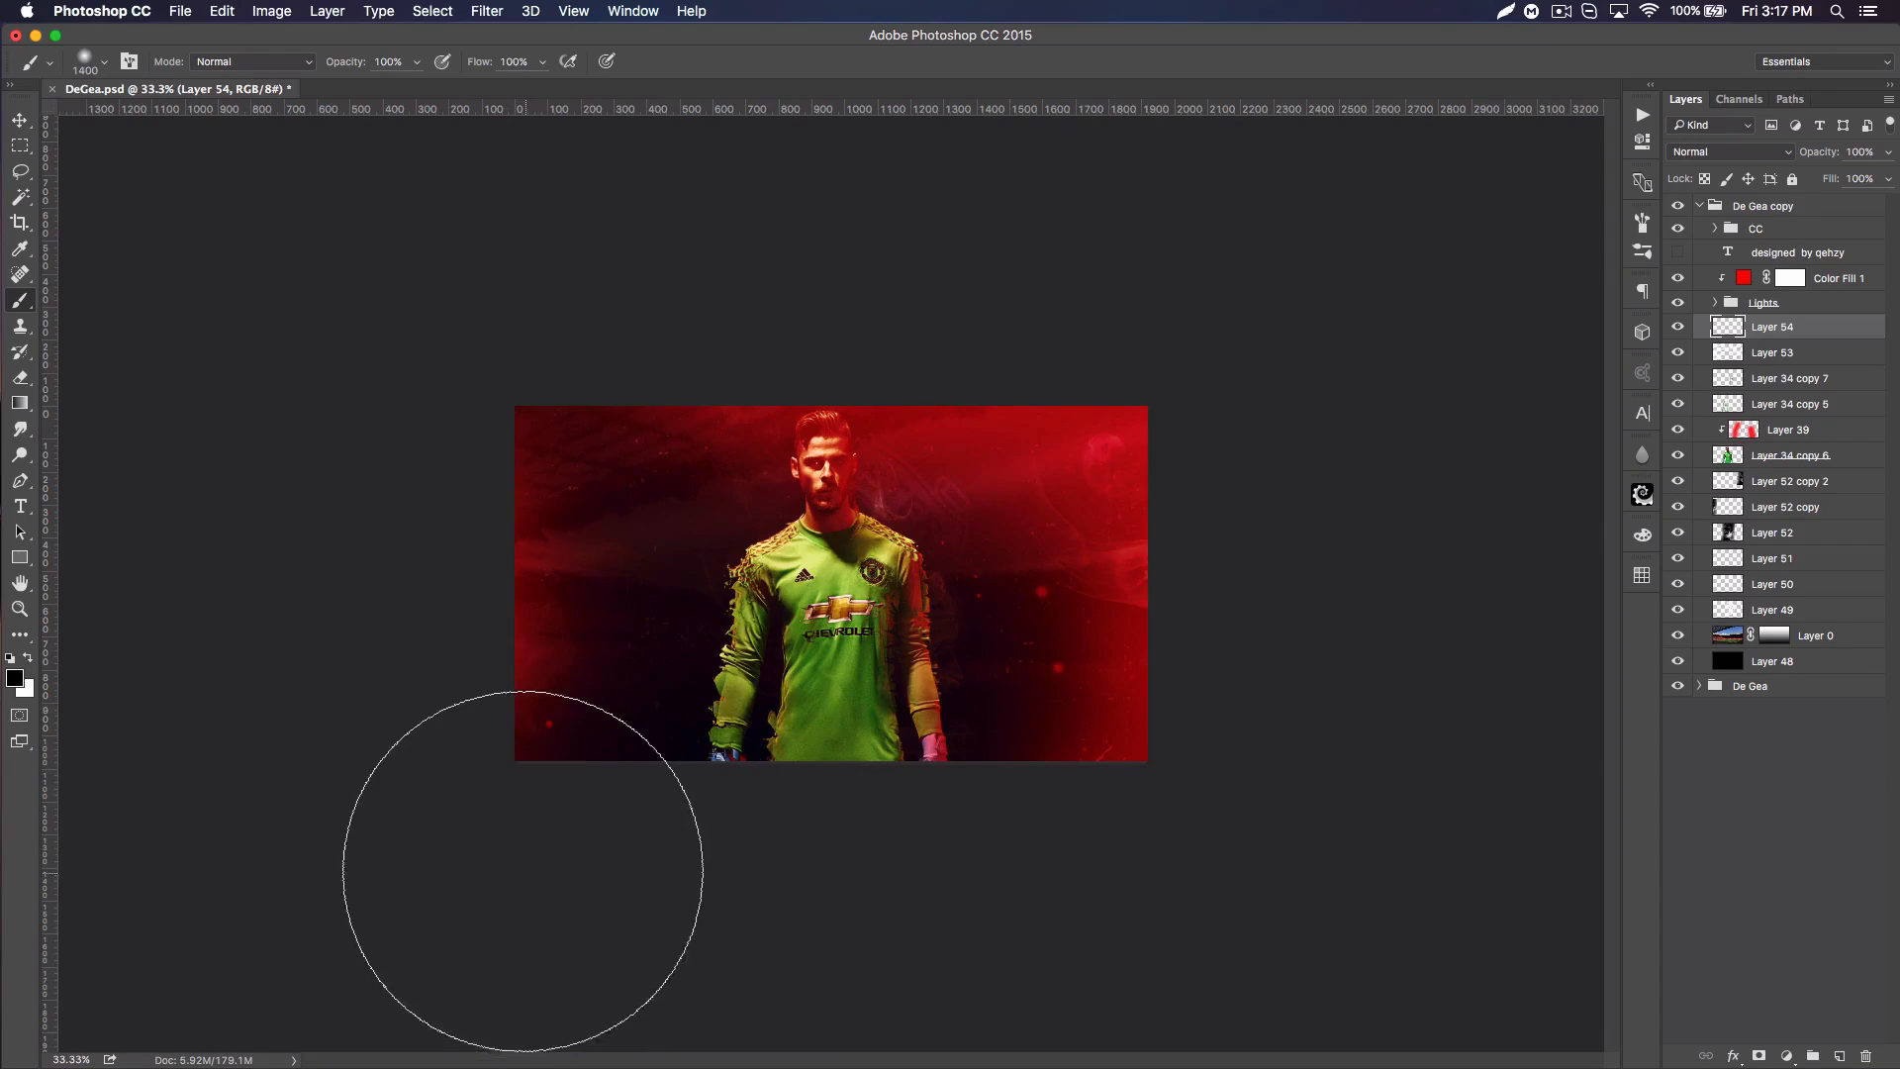
{"action": "key", "text": "shift"}
{"action": "left_click", "coordinate": [795, 890], "text": "shift"}
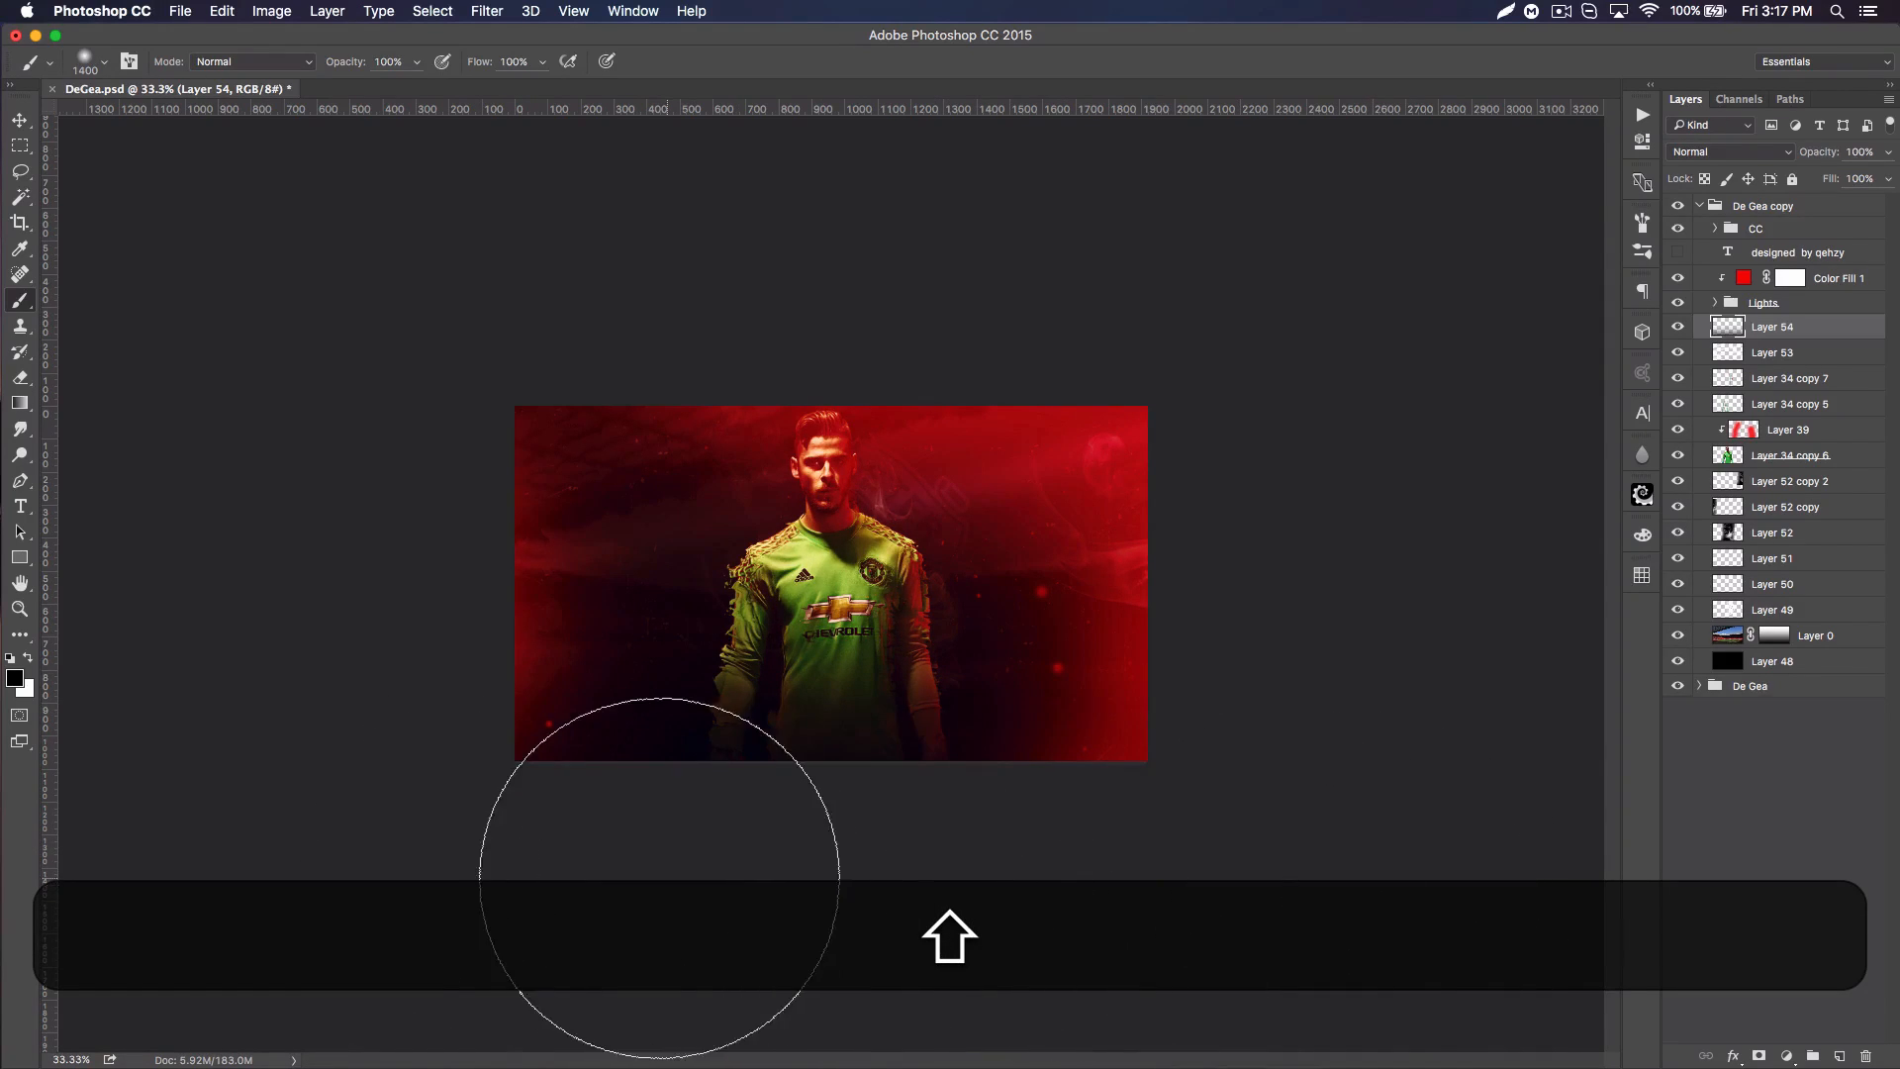
{"action": "left_click", "coordinate": [18, 118]}
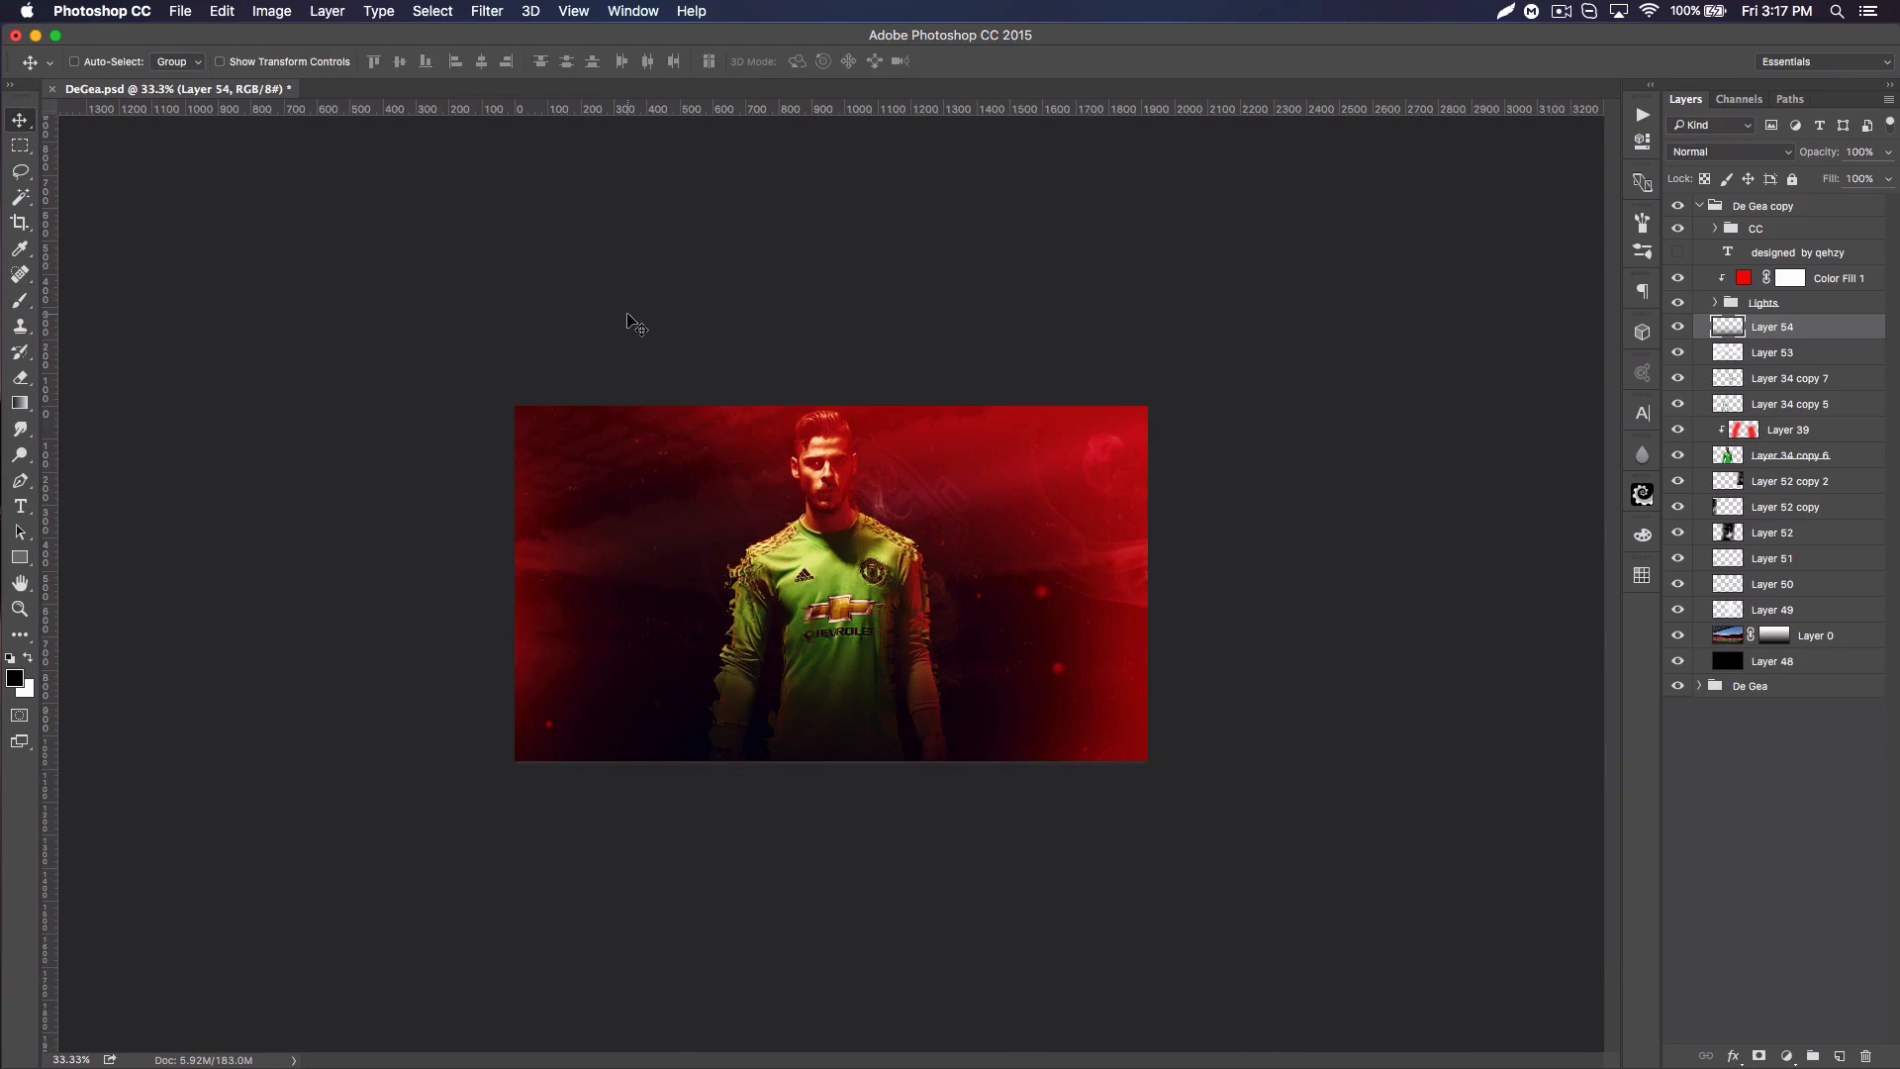
Step: Add a layer above Layer 54, fill it with the Clouds render filter and set its blend mode to Screen
{"action": "key", "text": "super"}
{"action": "key", "text": "super+equal"}
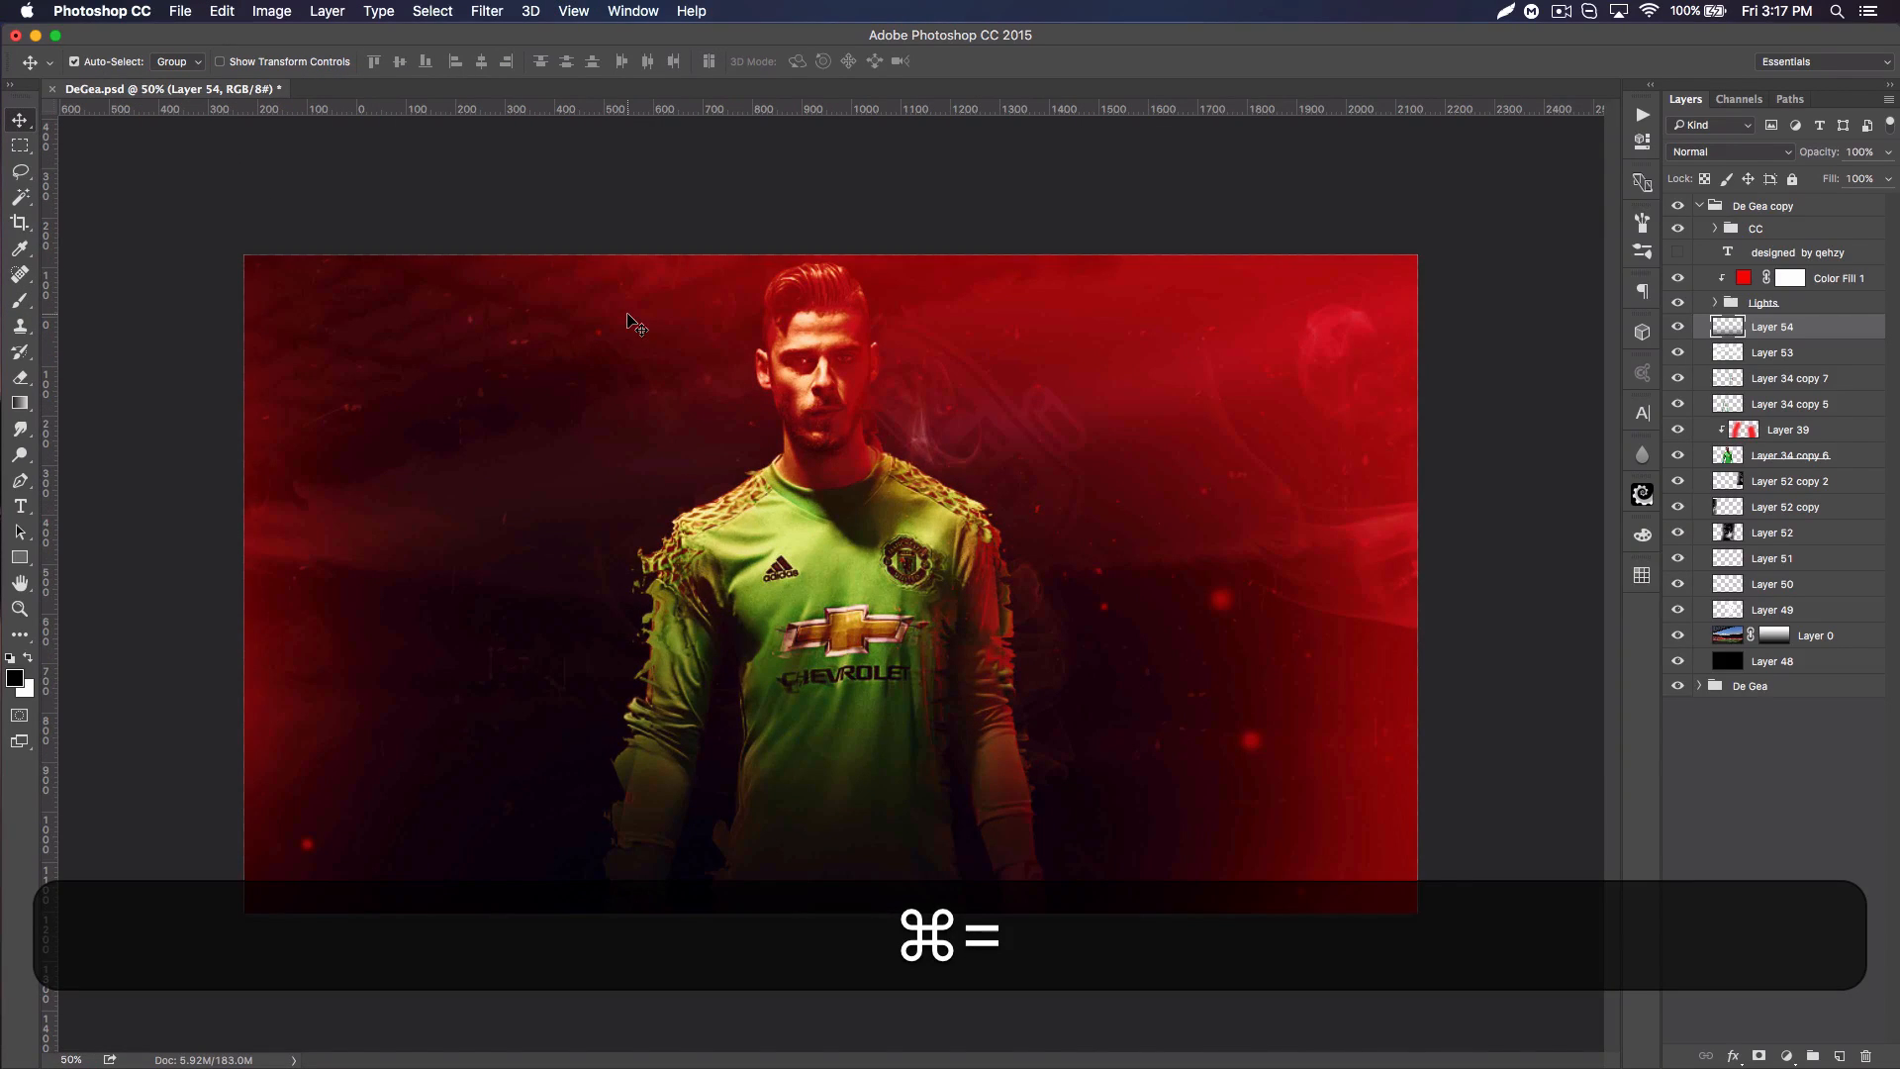
{"action": "key", "text": "super+equal"}
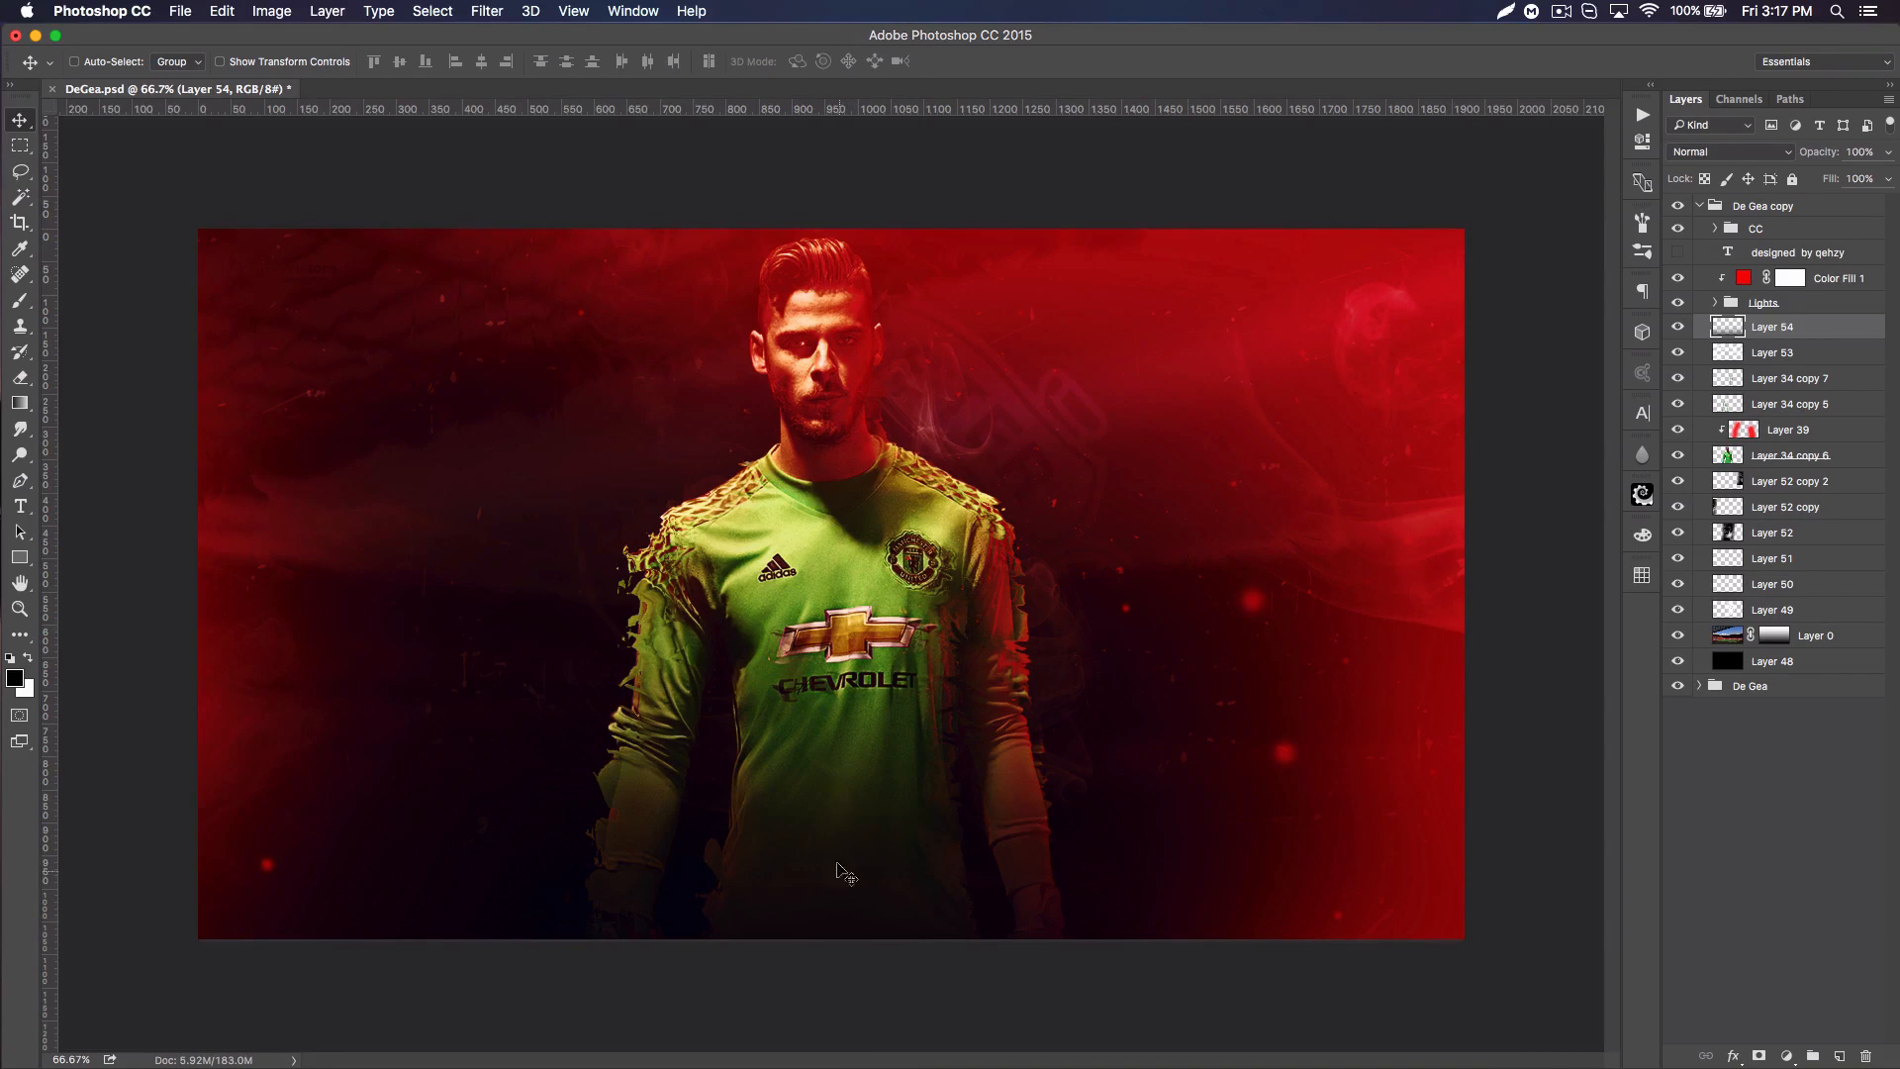
{"action": "left_click", "coordinate": [1838, 1057]}
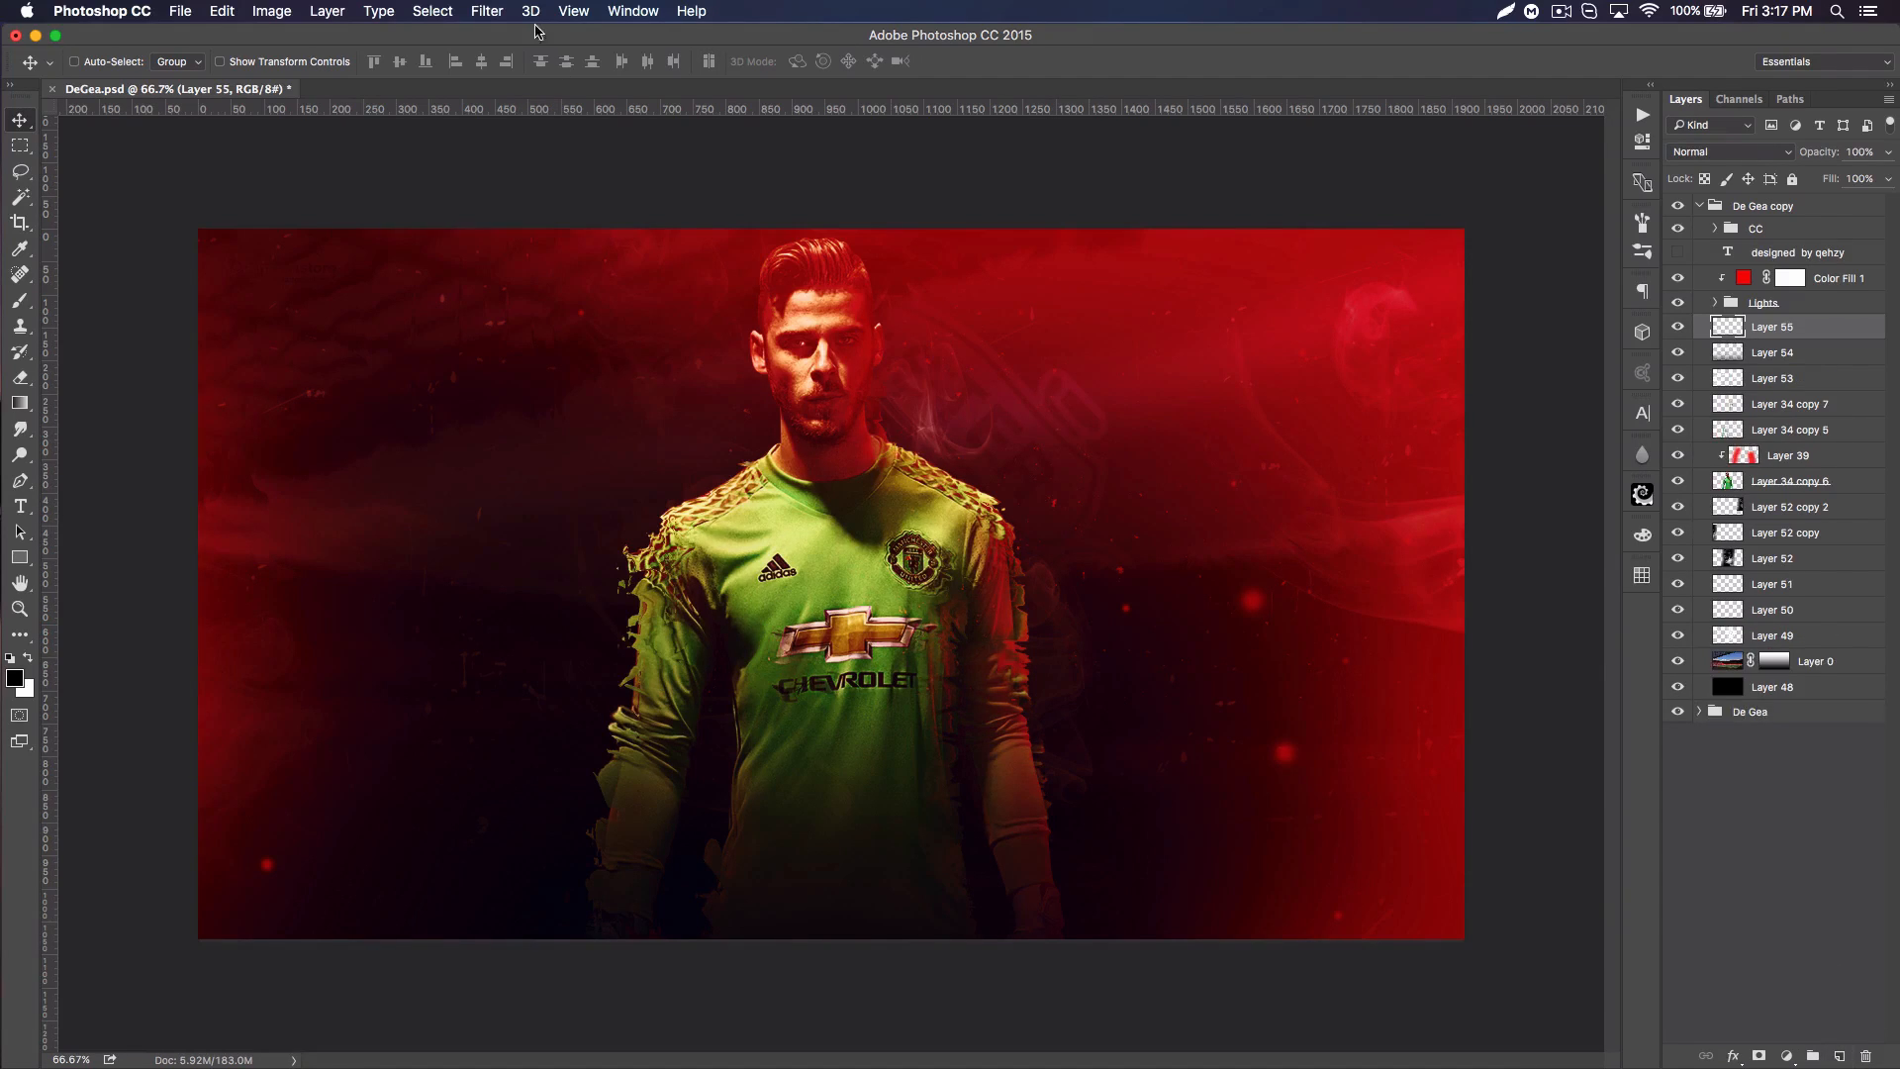
{"action": "left_click", "coordinate": [490, 11]}
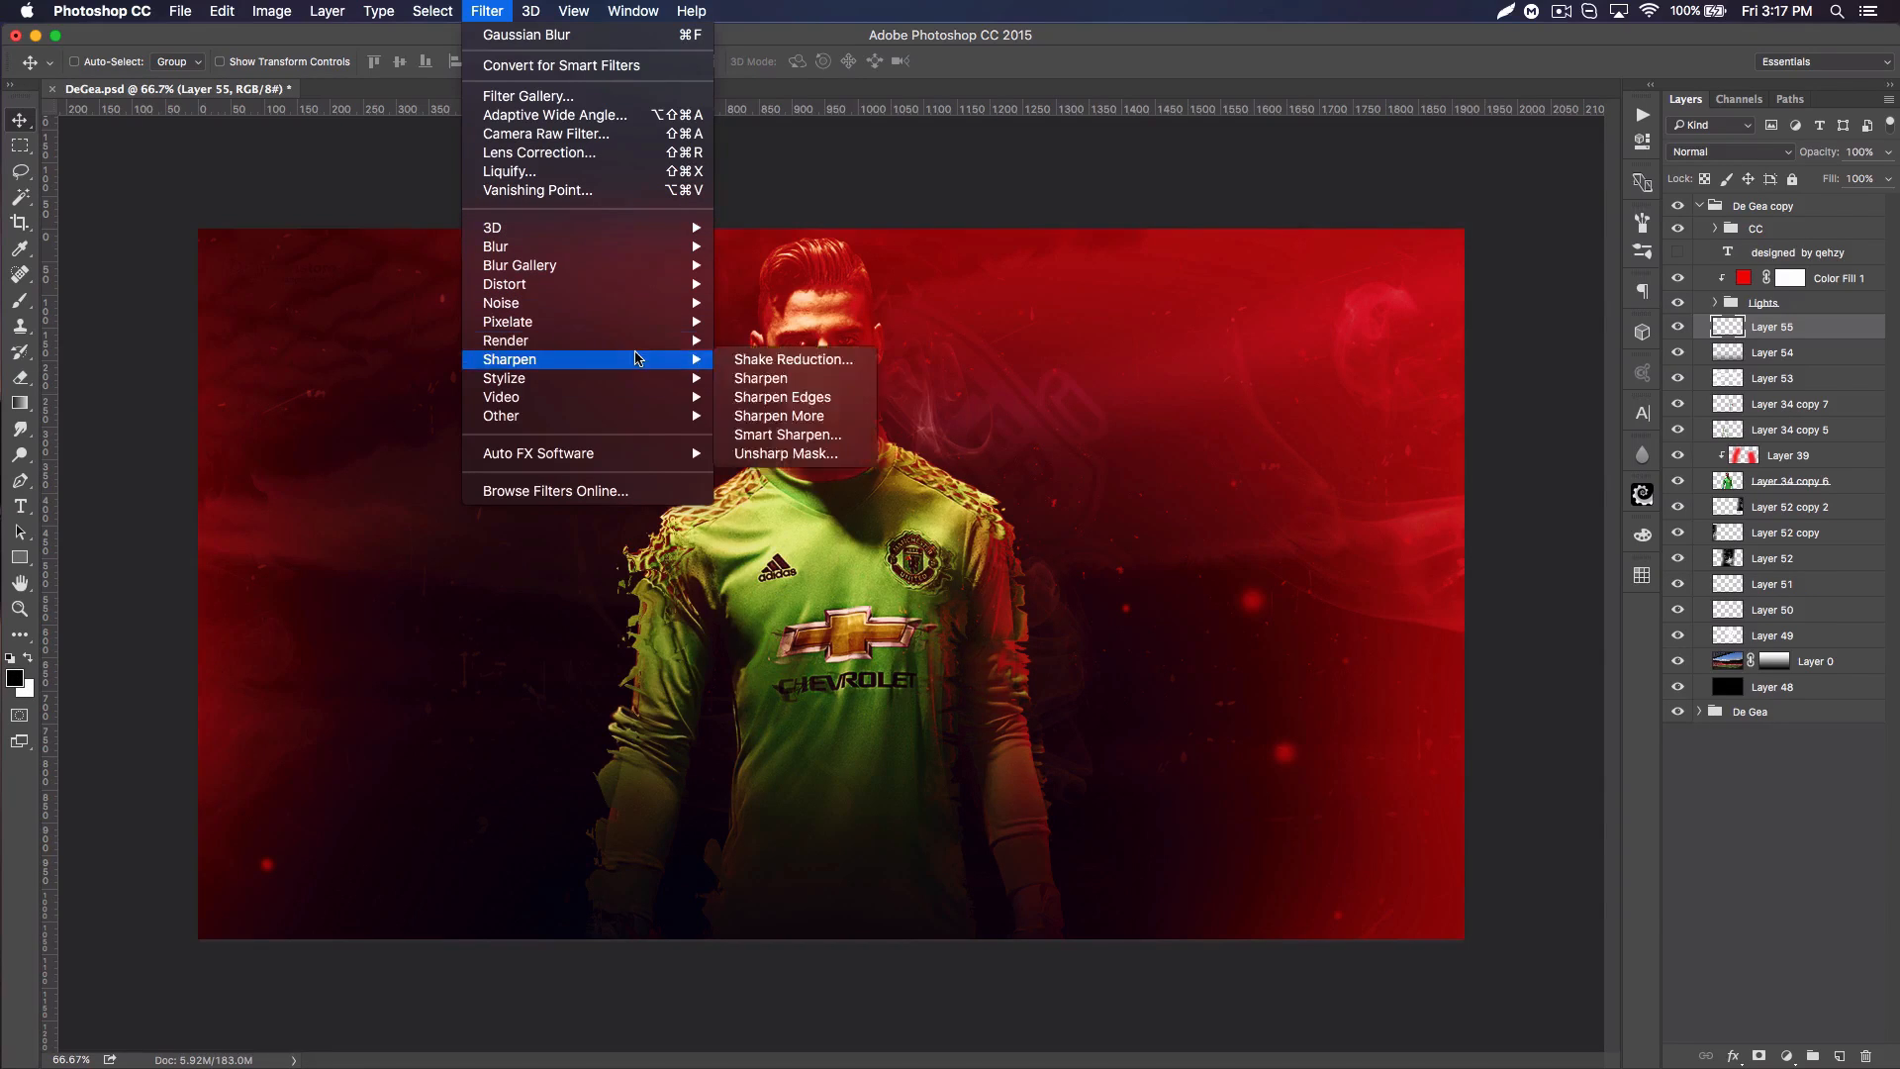
{"action": "mouse_move", "coordinate": [644, 340]}
{"action": "left_click", "coordinate": [810, 409]}
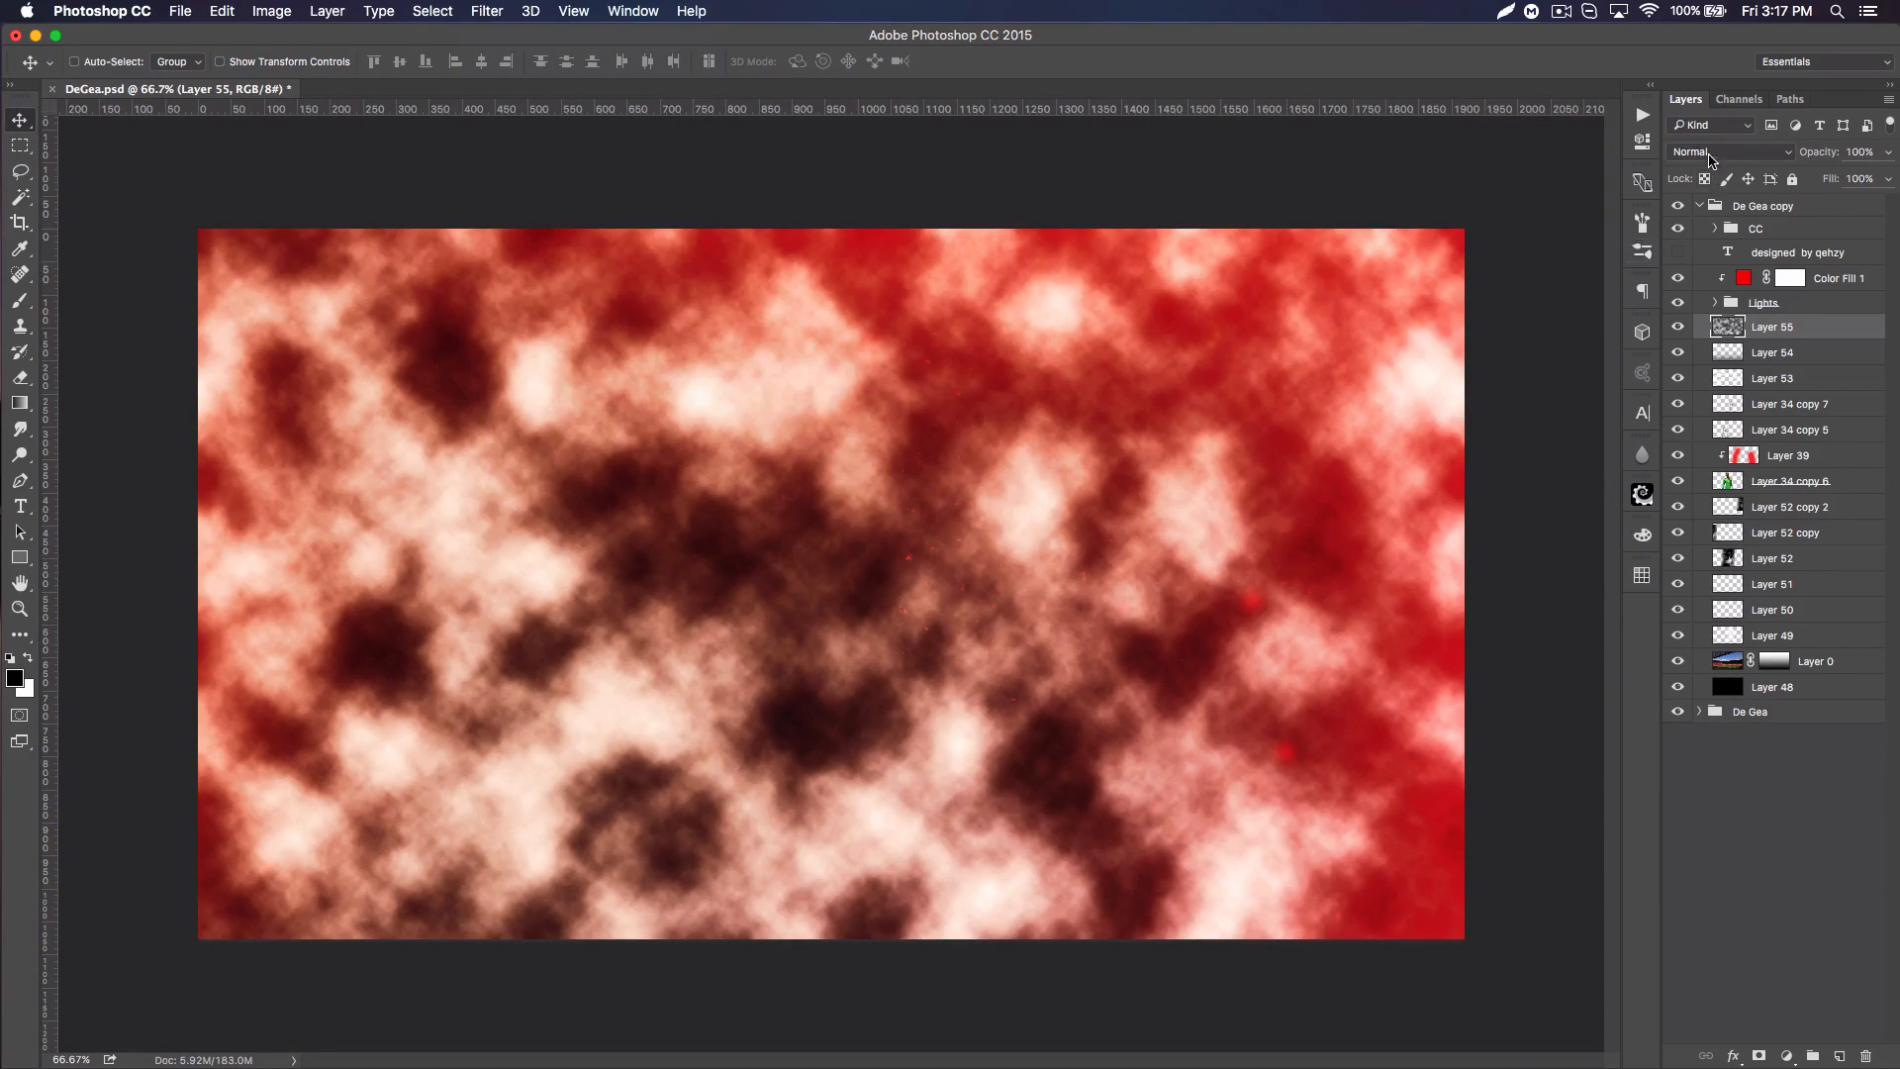
{"action": "left_click", "coordinate": [1711, 156]}
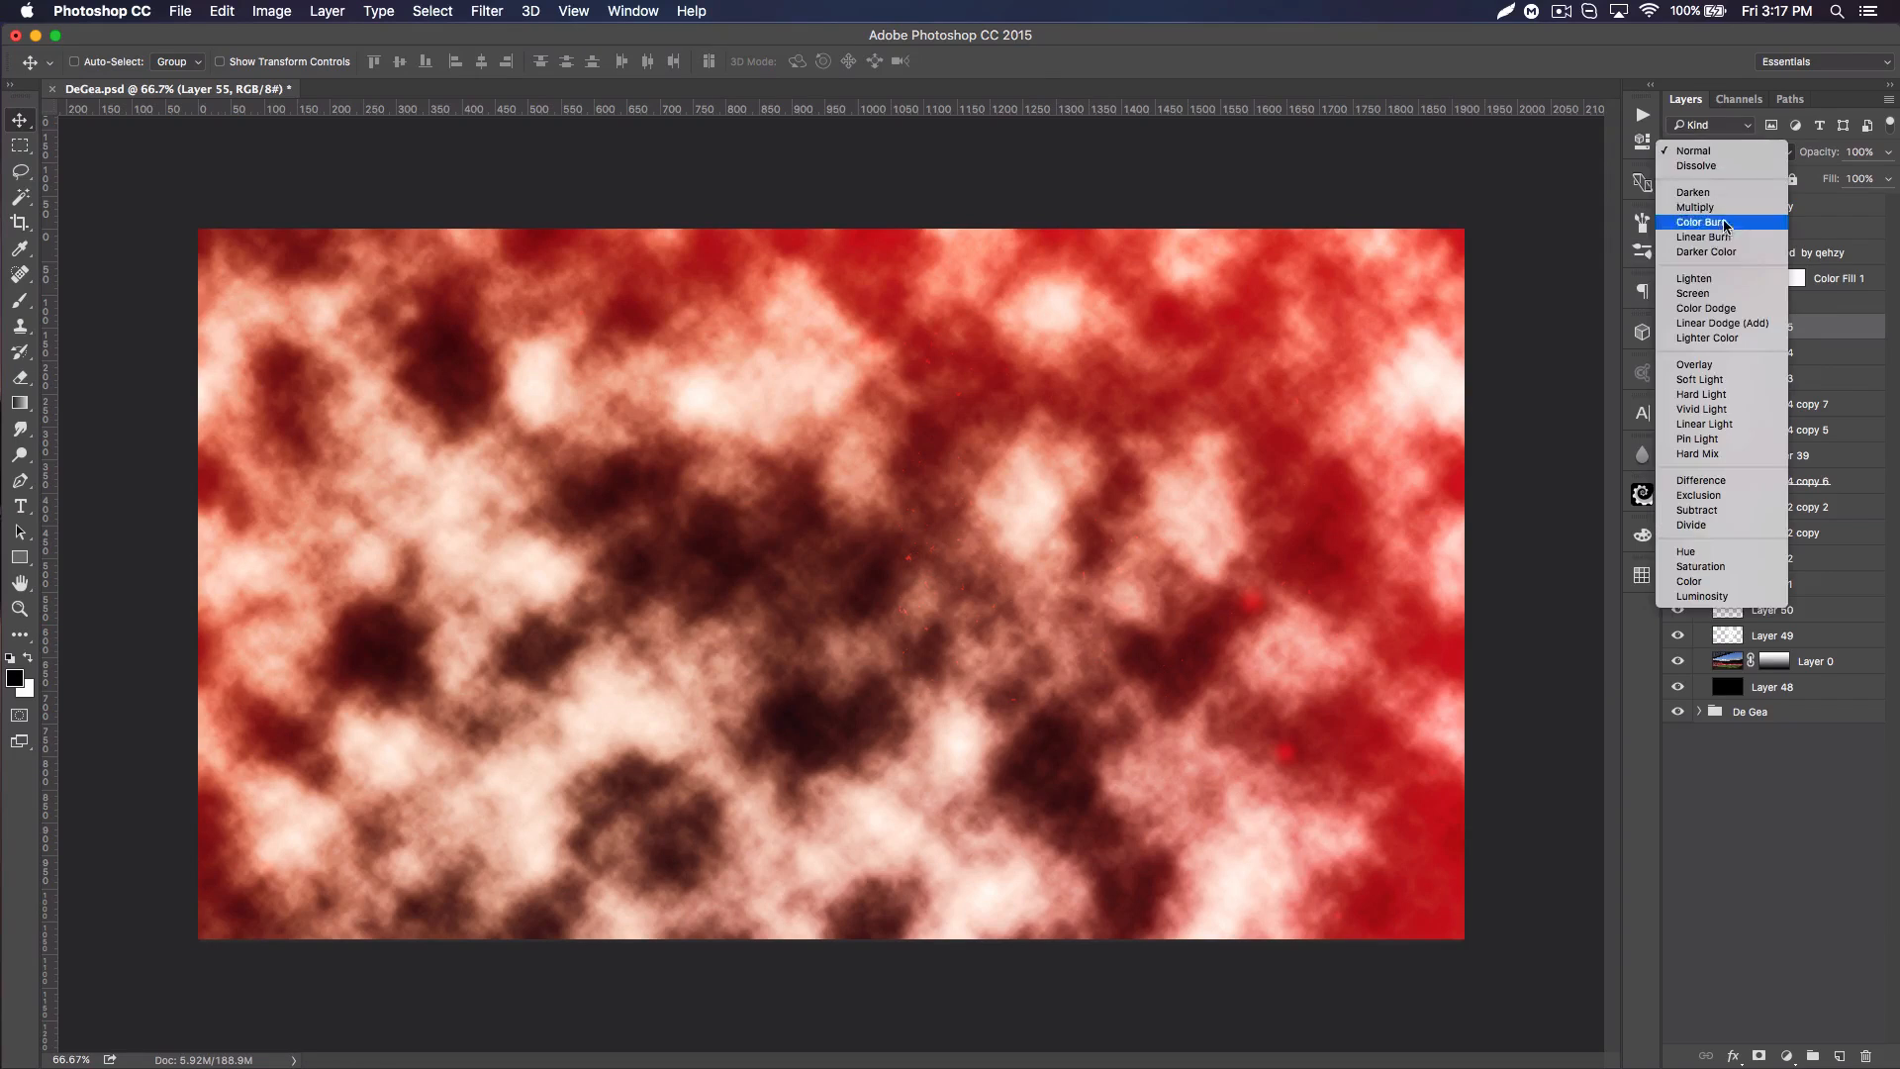
{"action": "left_click", "coordinate": [1659, 273]}
Step: Apply a Gaussian Blur with a 7.2-pixel radius to the clouds on Layer 55
{"action": "left_click", "coordinate": [485, 10]}
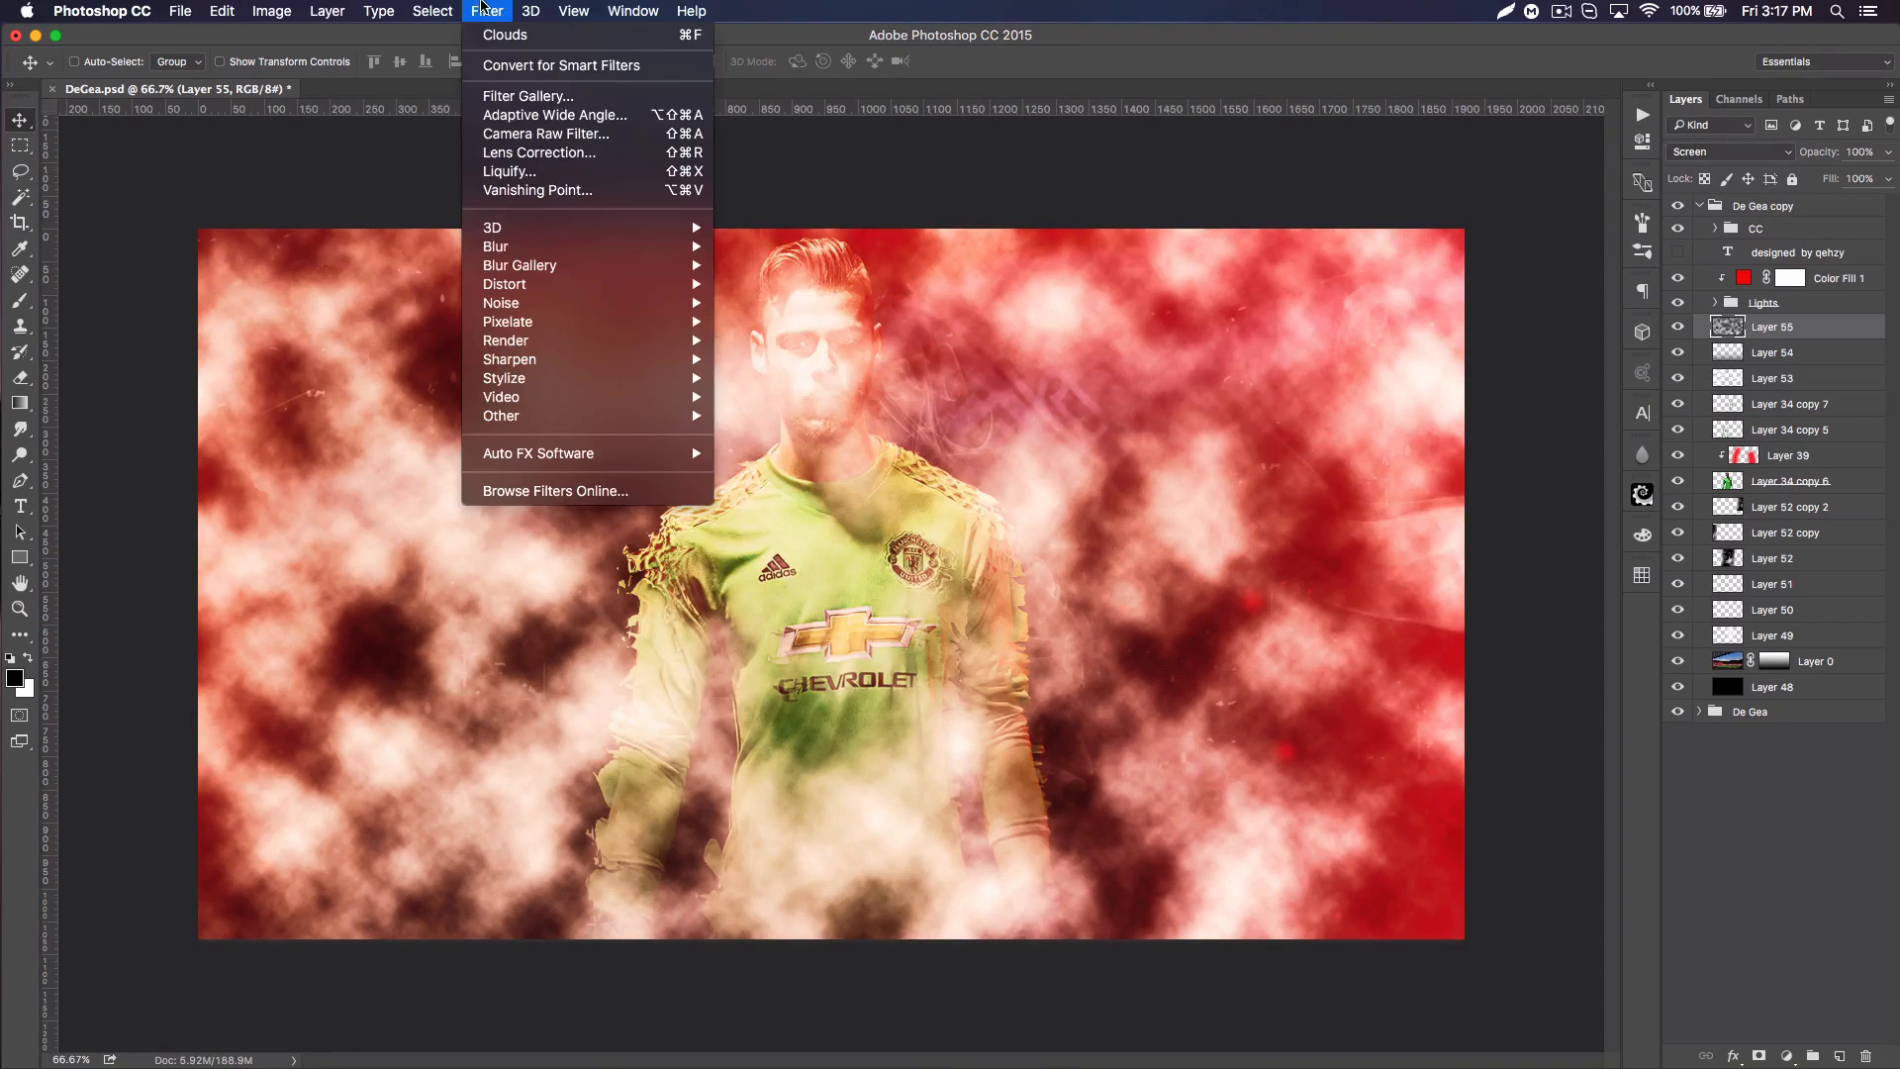
{"action": "mouse_move", "coordinate": [671, 254]}
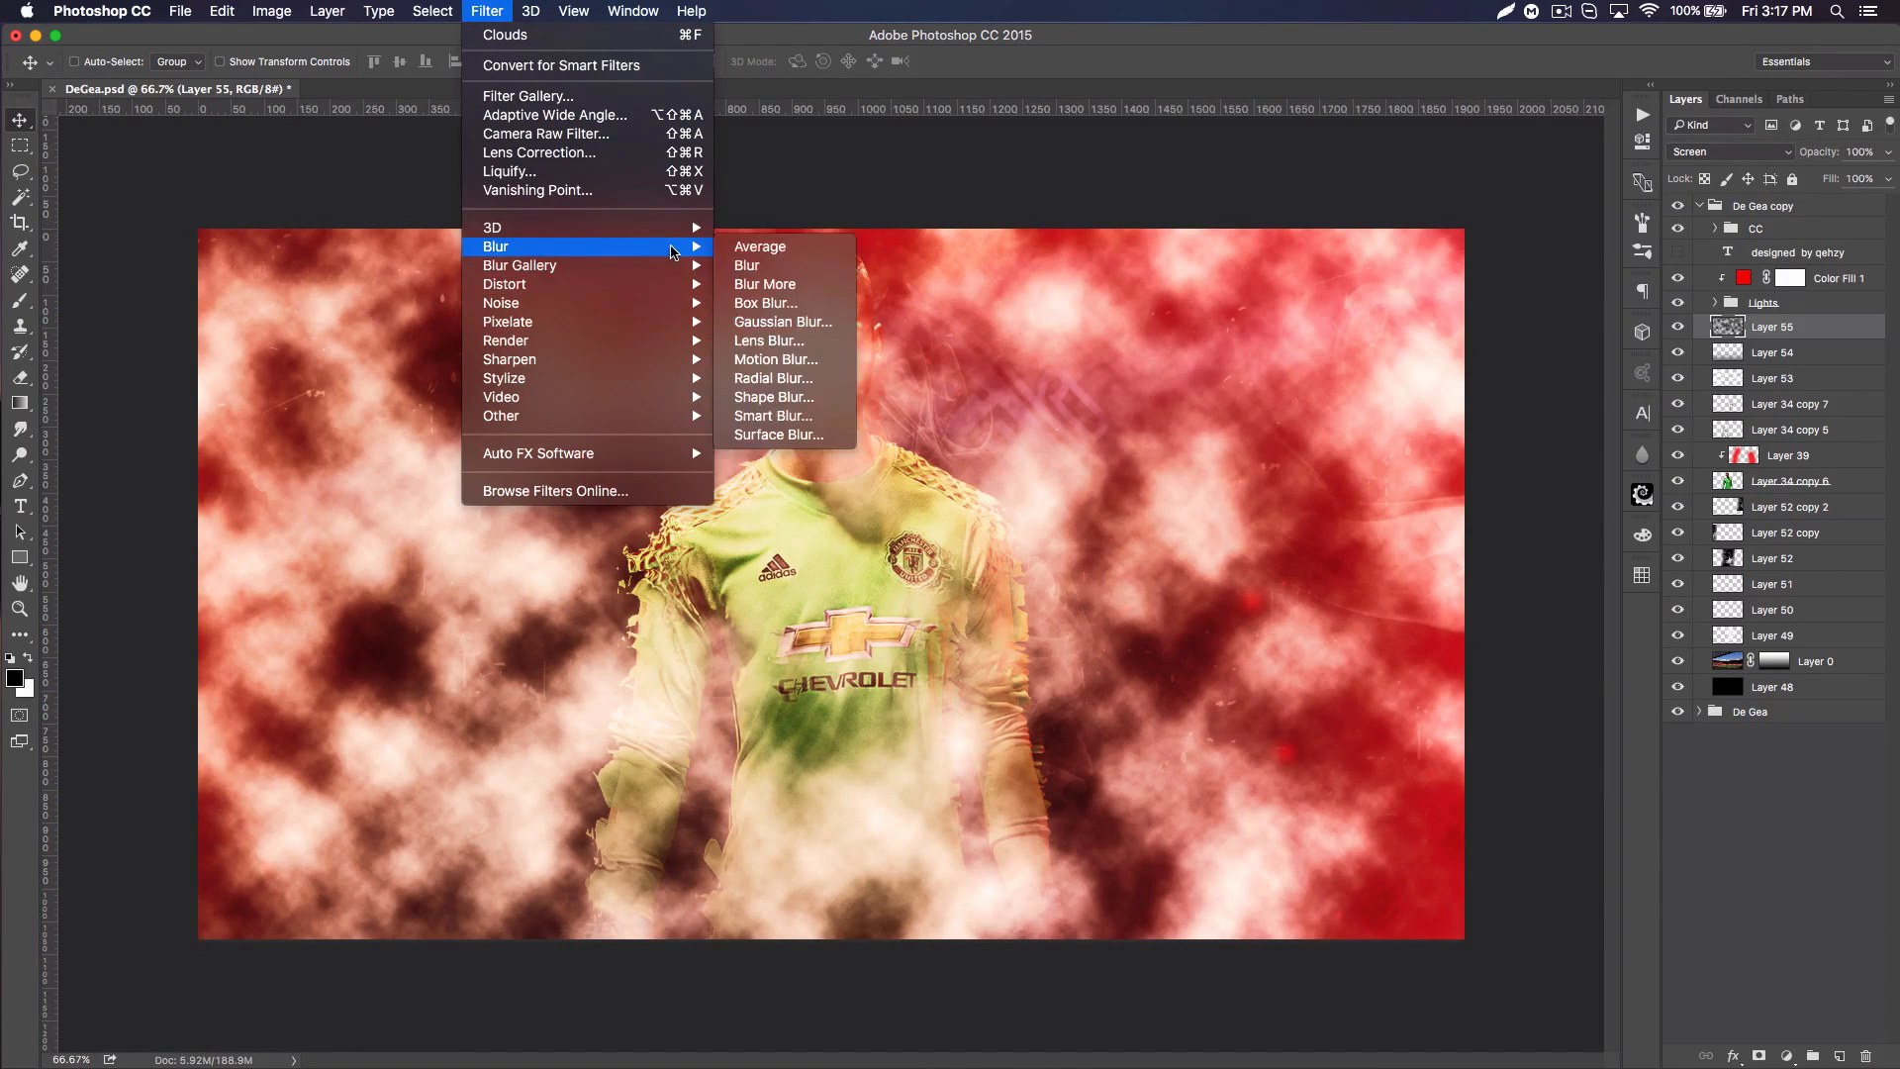
{"action": "left_click", "coordinate": [782, 323]}
{"action": "left_click", "coordinate": [1234, 592]}
{"action": "left_click", "coordinate": [1235, 592]}
{"action": "left_click", "coordinate": [1235, 591]}
{"action": "left_click", "coordinate": [1235, 592]}
{"action": "left_click", "coordinate": [1234, 592]}
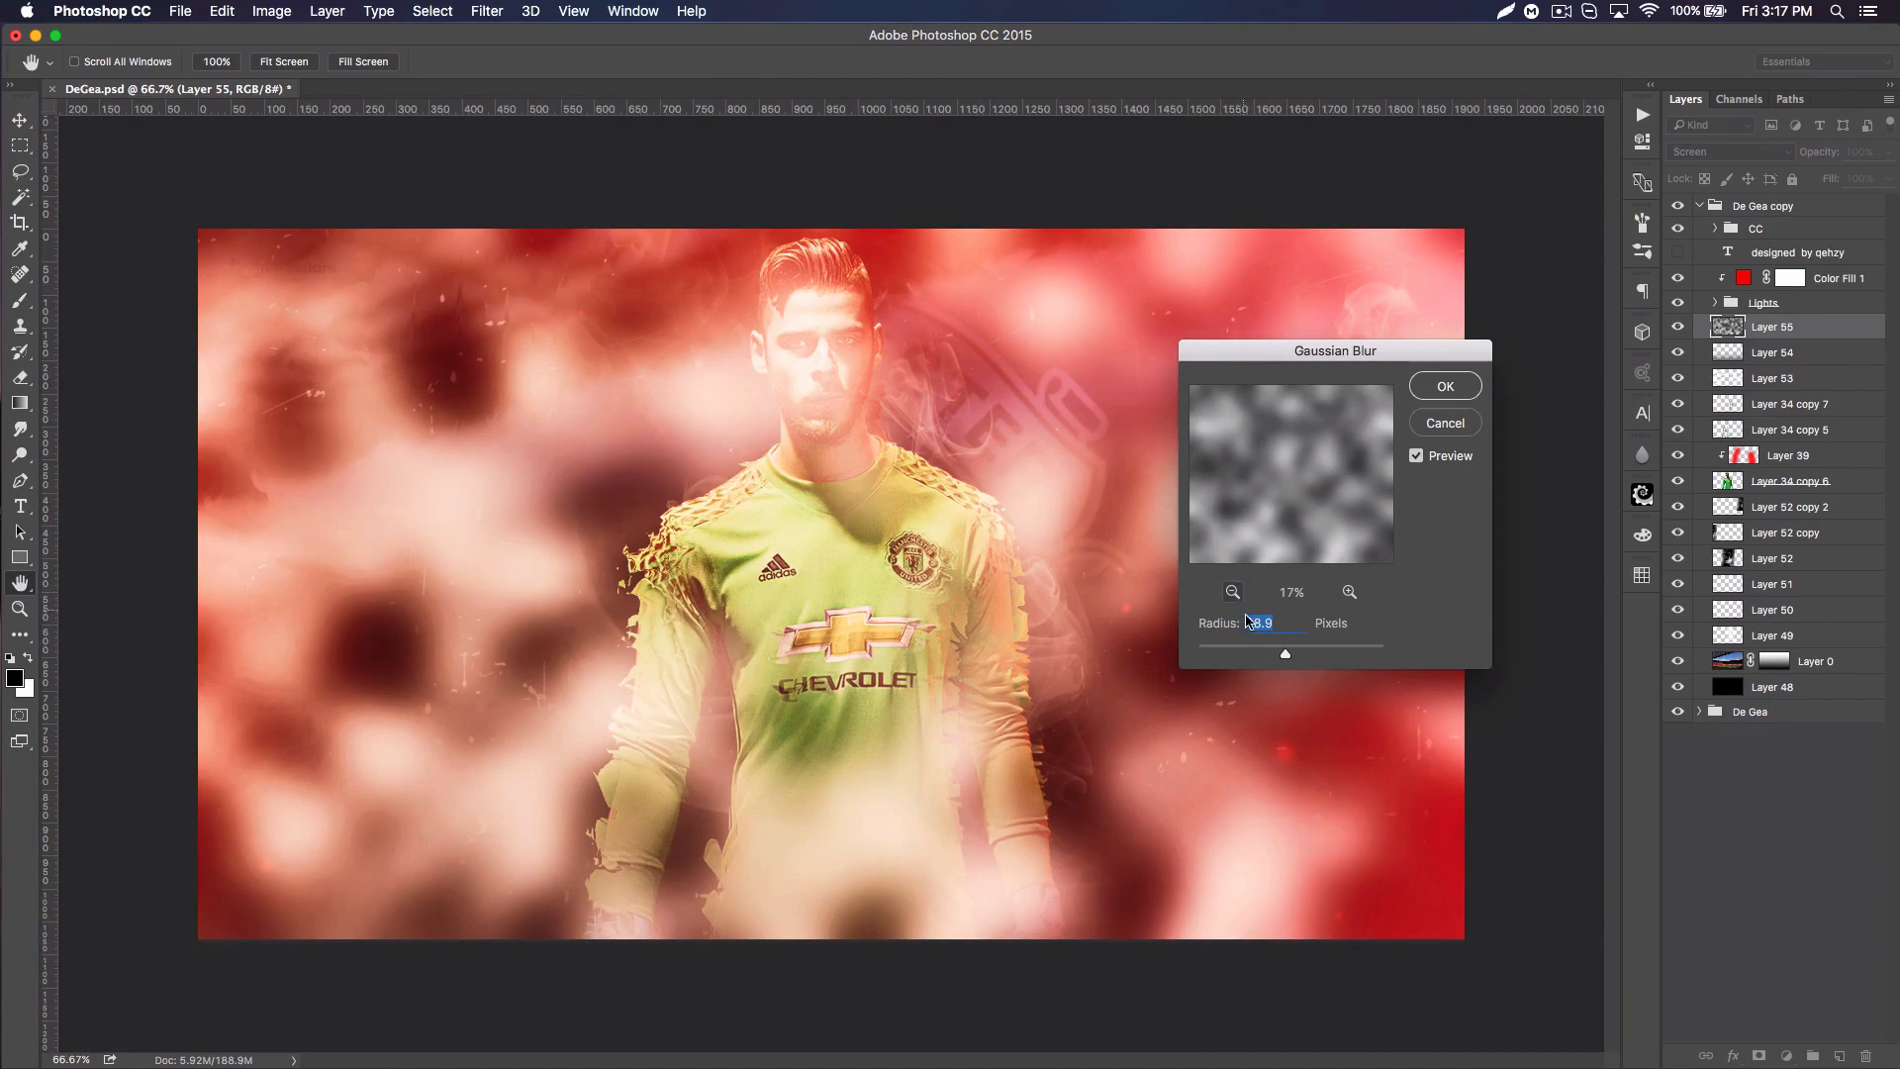
{"action": "left_click", "coordinate": [1254, 654]}
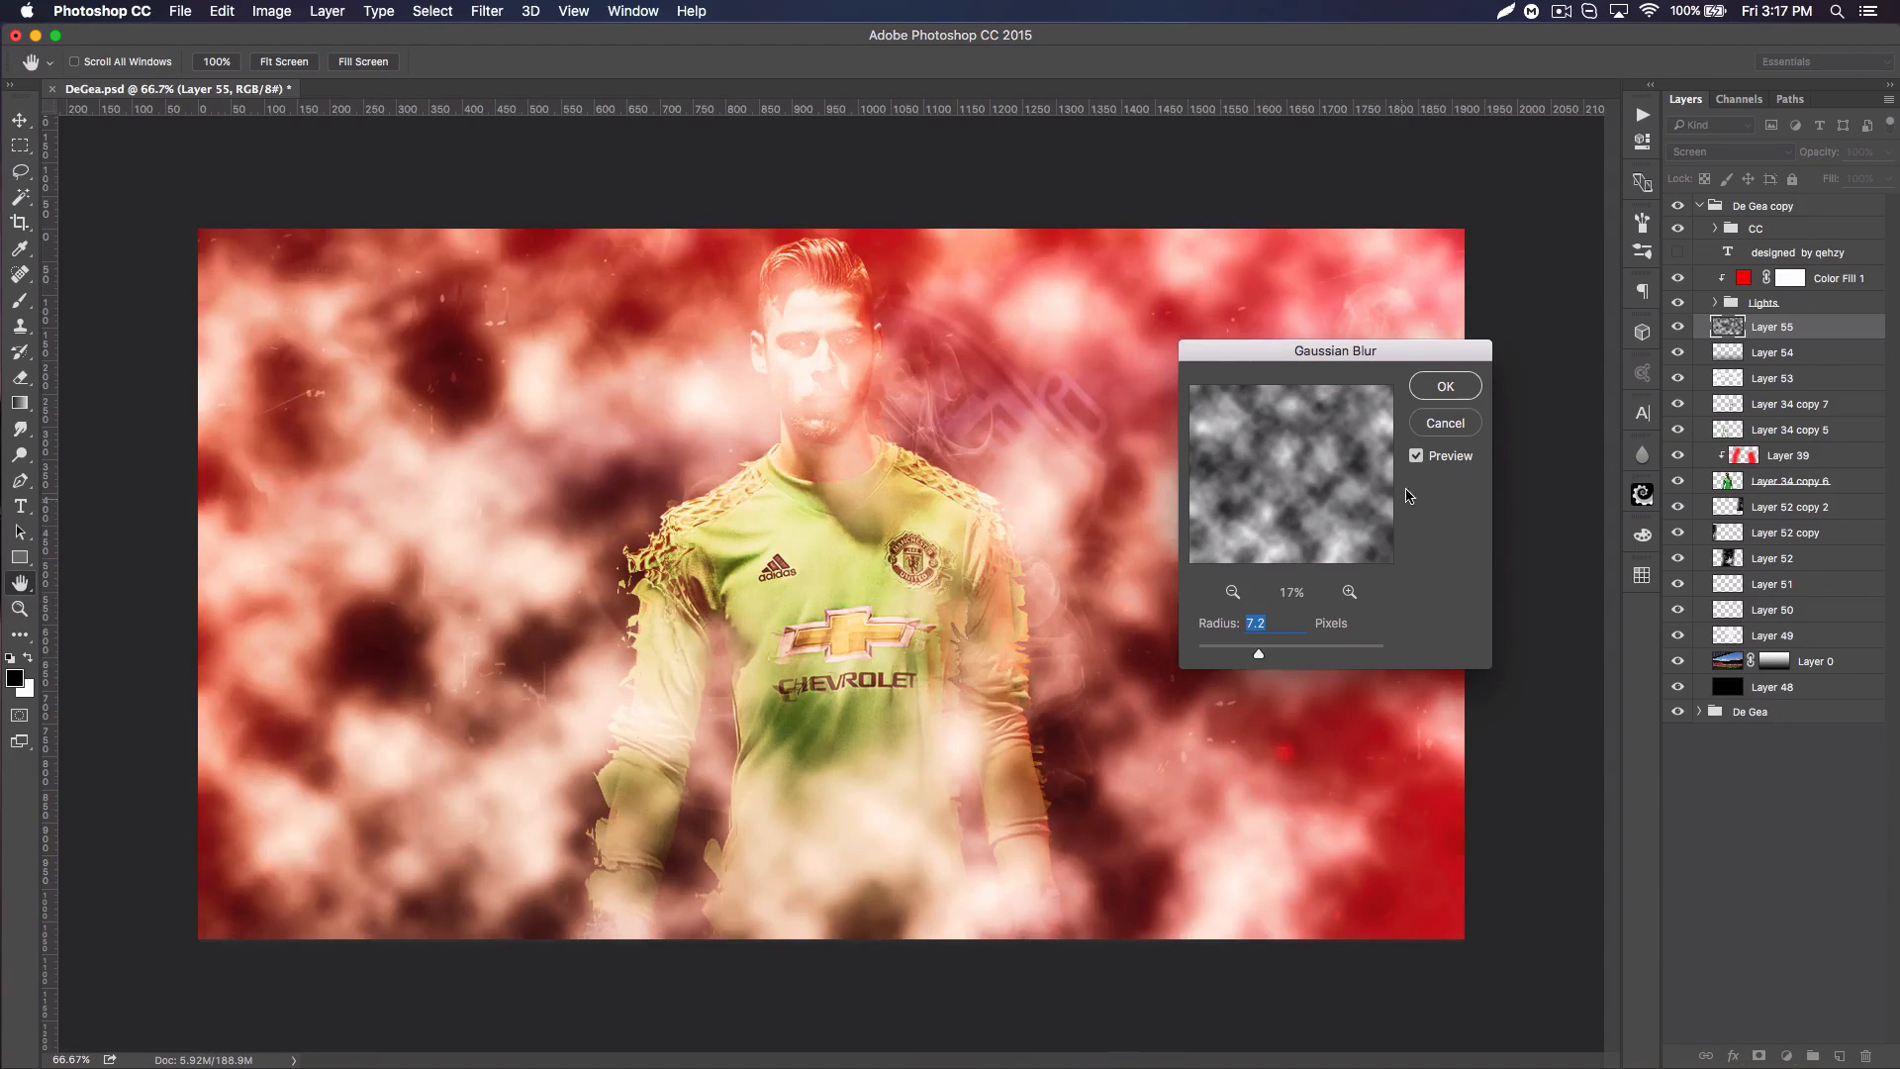
{"action": "key", "text": "Return"}
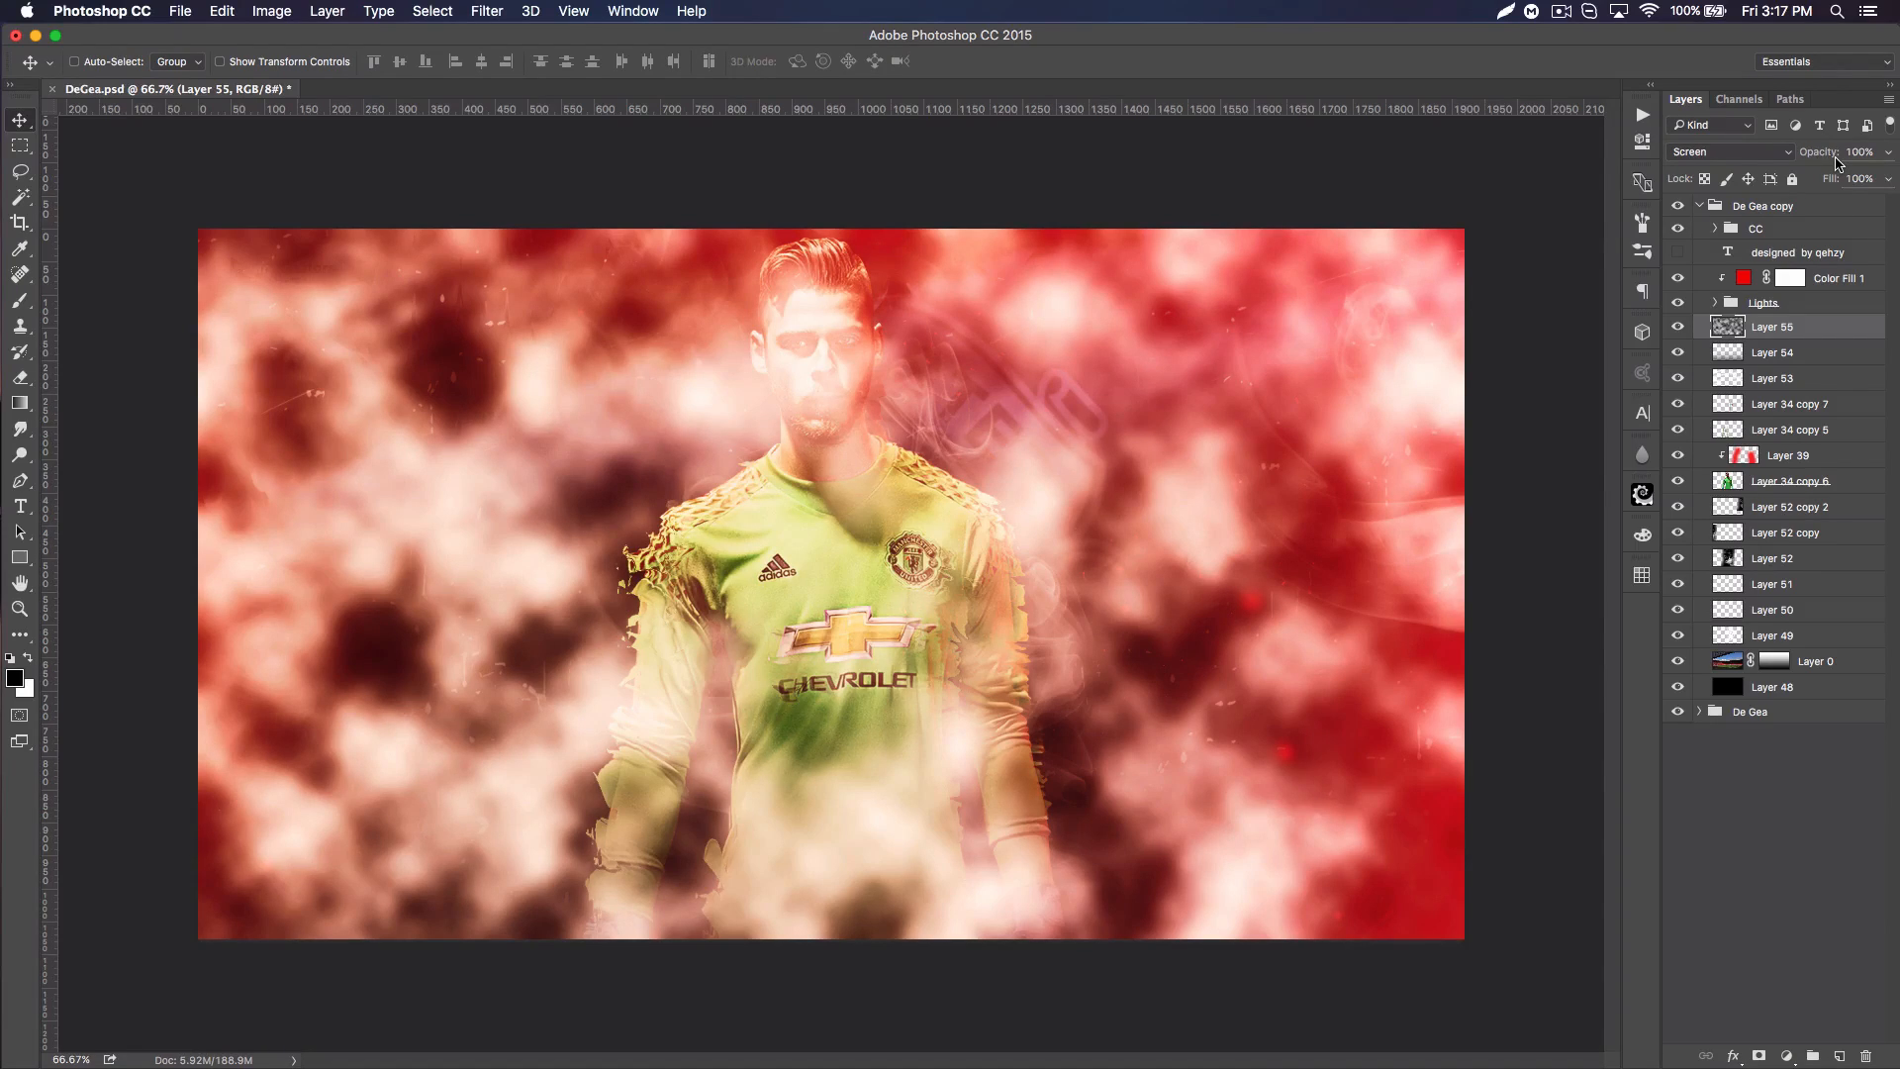
Step: Lower the opacity of the clouds layer to 16% and compare the poster with and without it
{"action": "left_click_drag", "start_coordinate": [1832, 160], "coordinate": [1748, 171]}
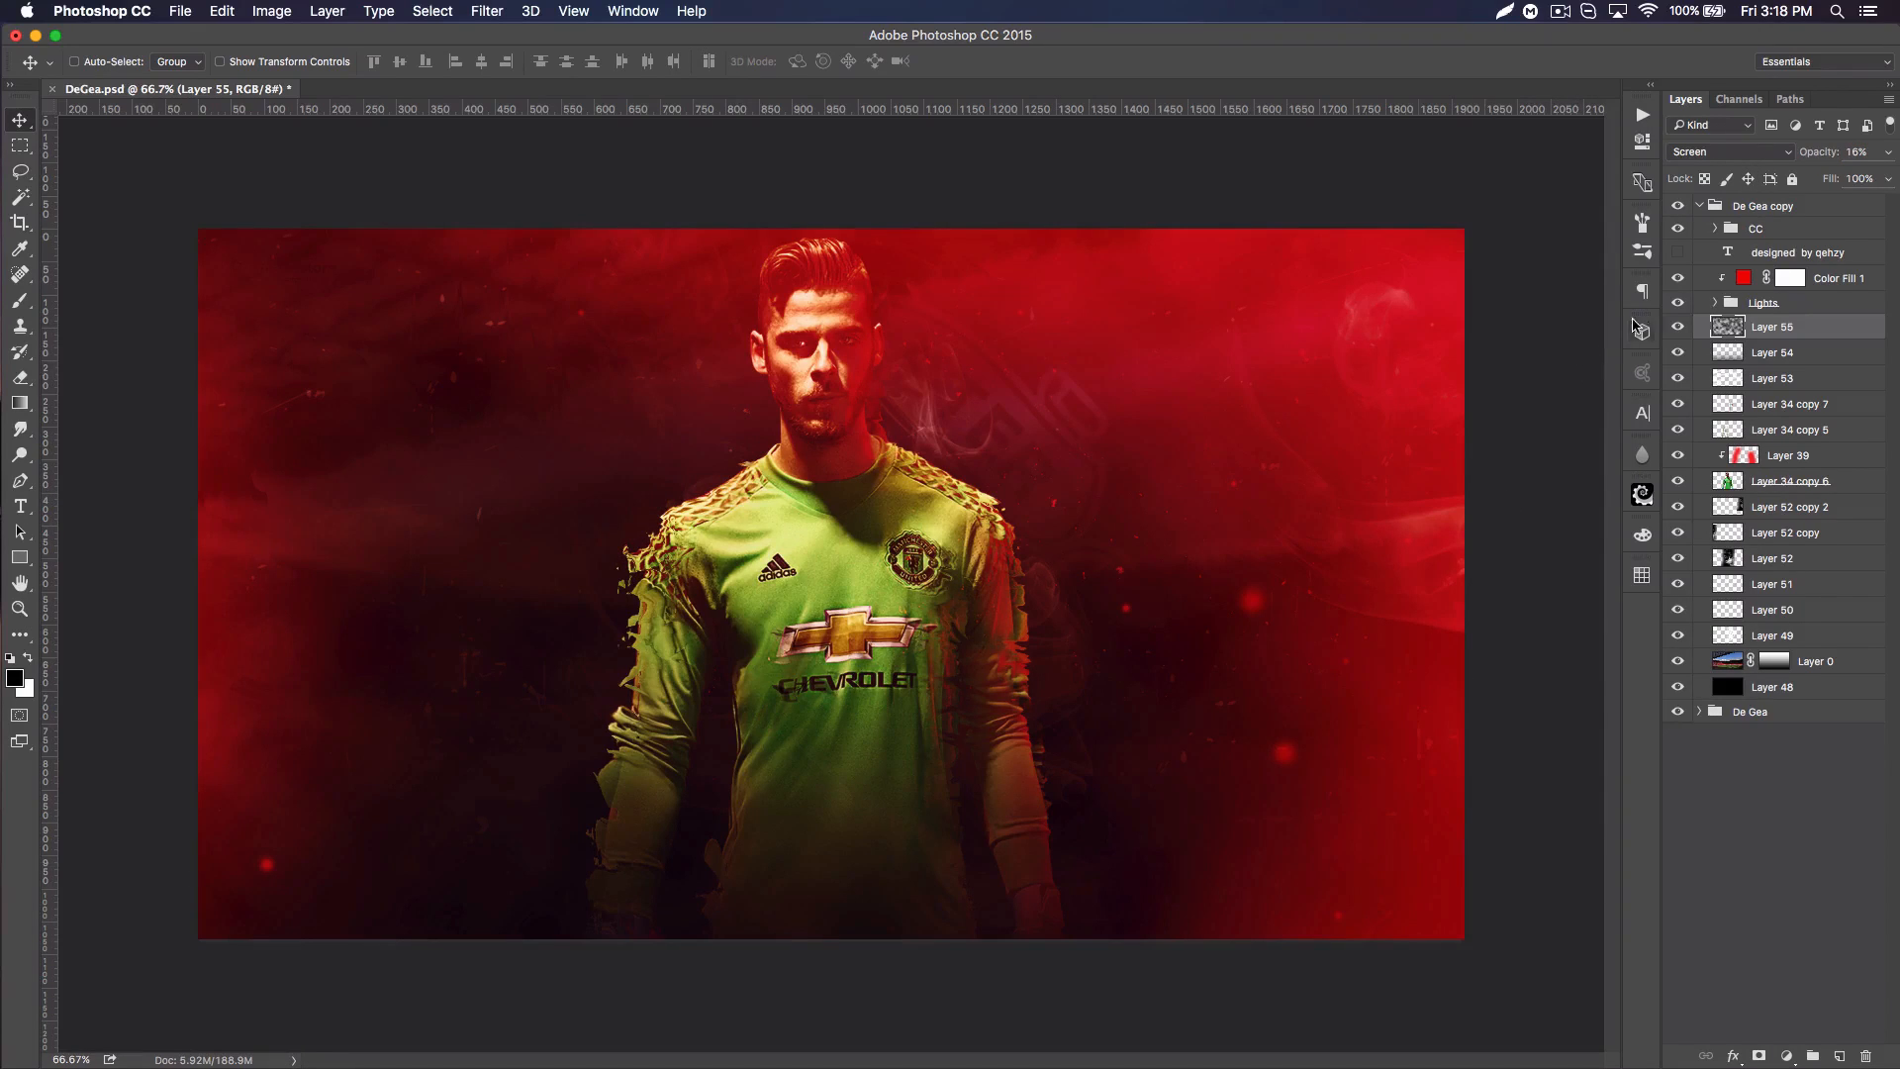
{"action": "left_click", "coordinate": [1677, 328]}
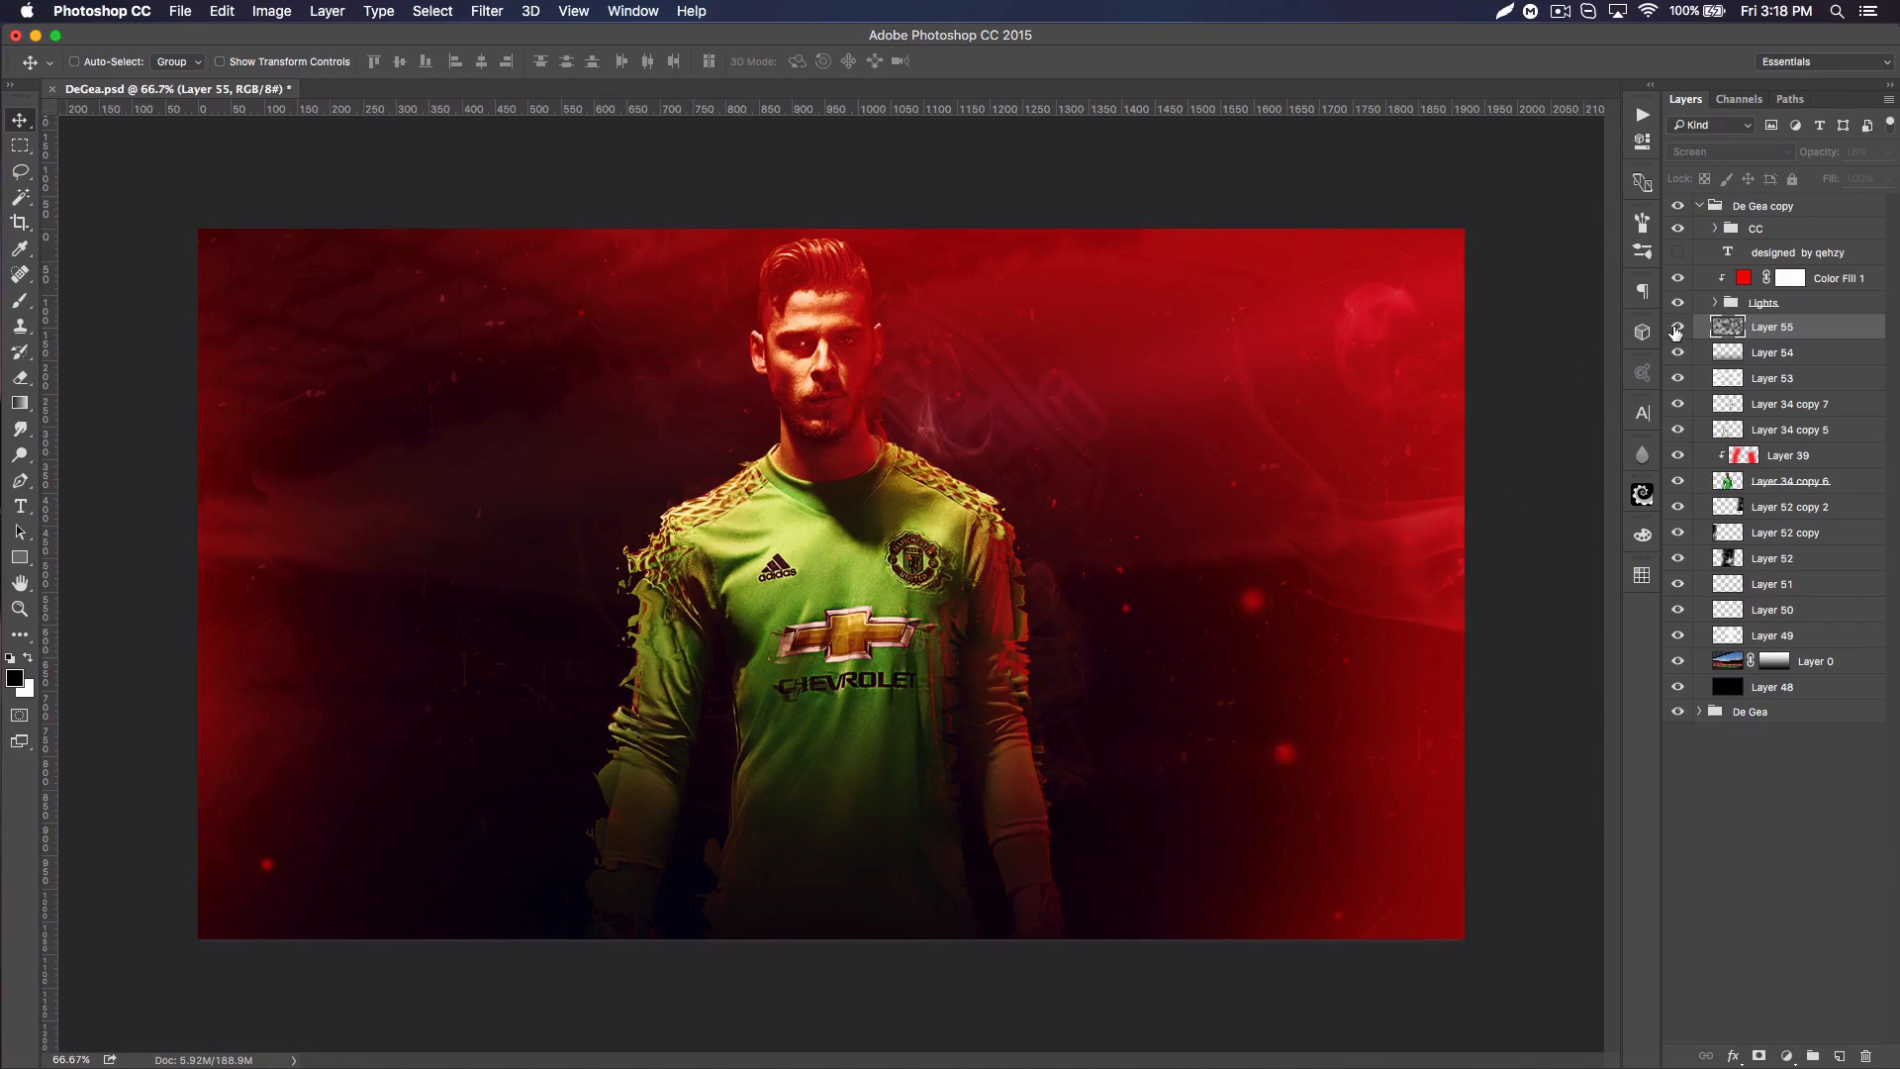
{"action": "left_click", "coordinate": [1676, 328]}
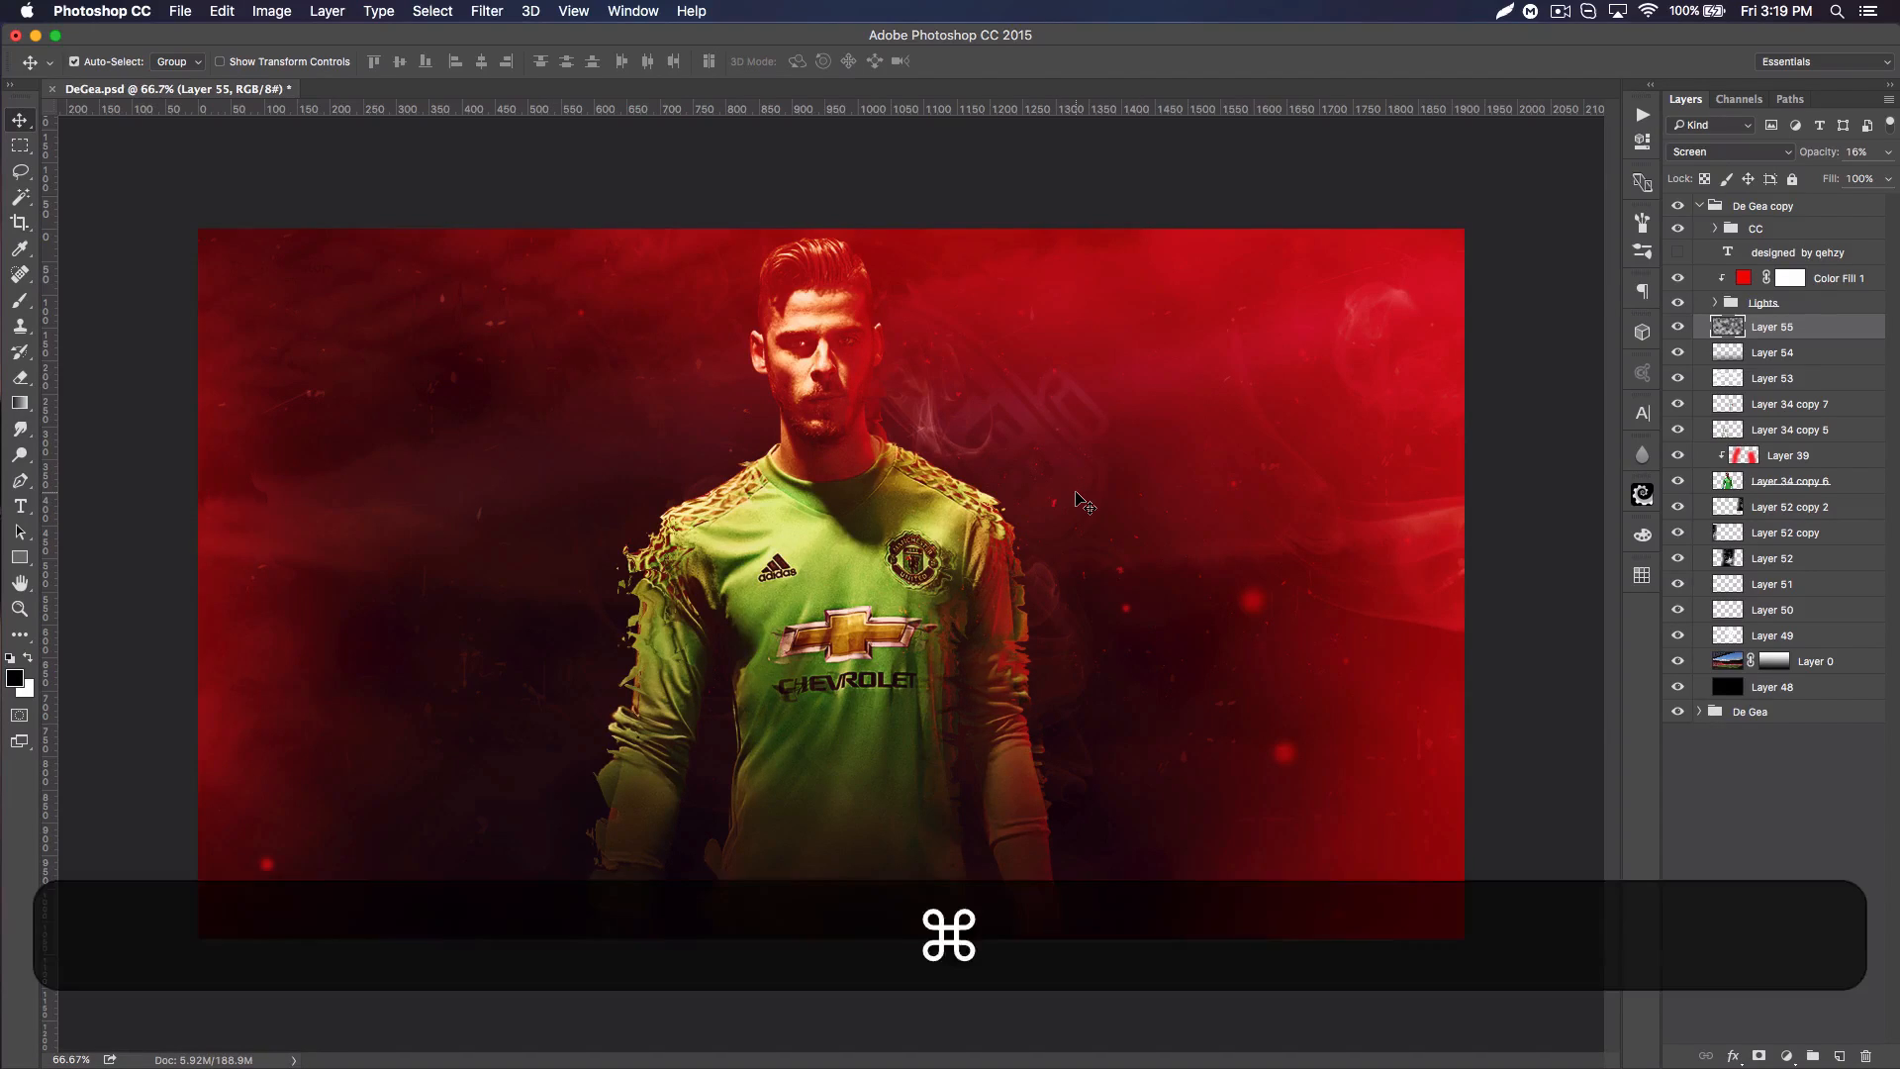
{"action": "key", "text": "super+minus"}
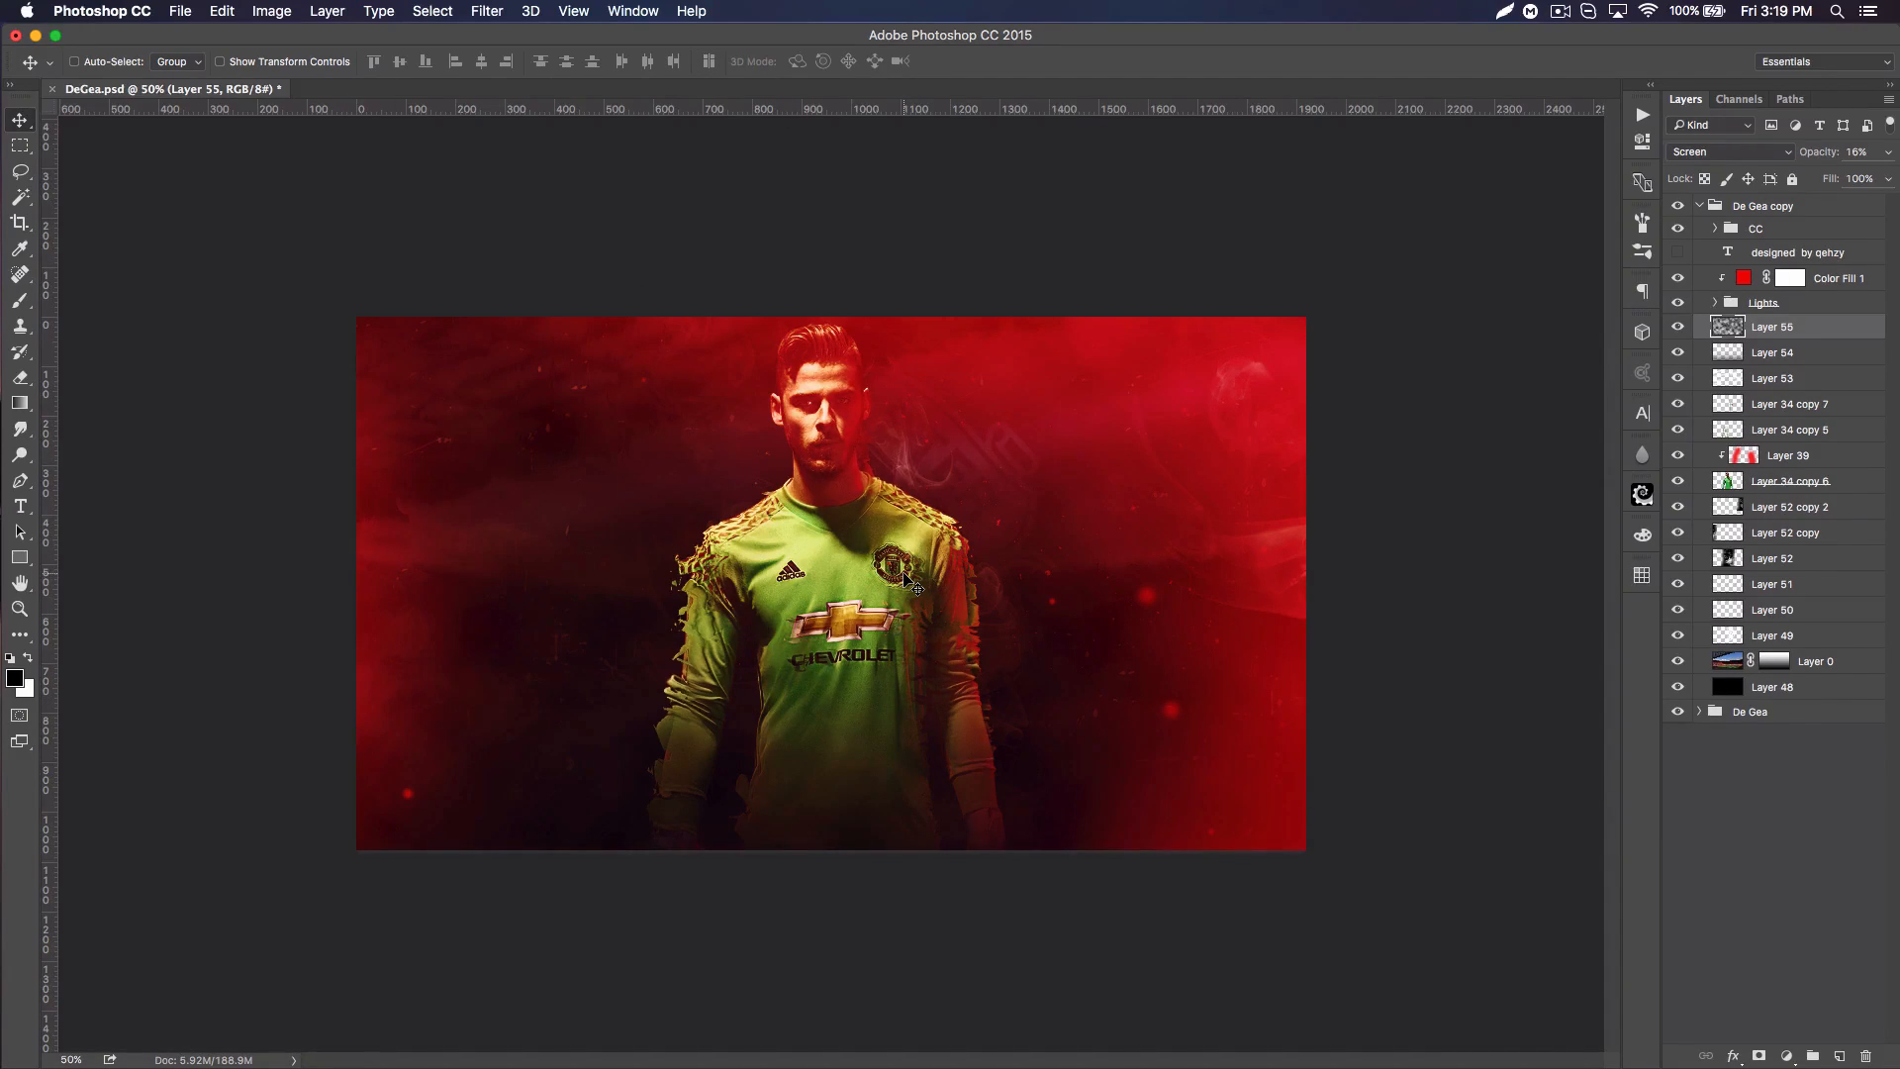
Step: Switch to Chrome and search the web for "dust stocks", closing that tab before returning to Photoshop
{"action": "key", "text": "super+Tab"}
{"action": "left_click", "coordinate": [915, 198]}
{"action": "triple_click", "coordinate": [992, 197]}
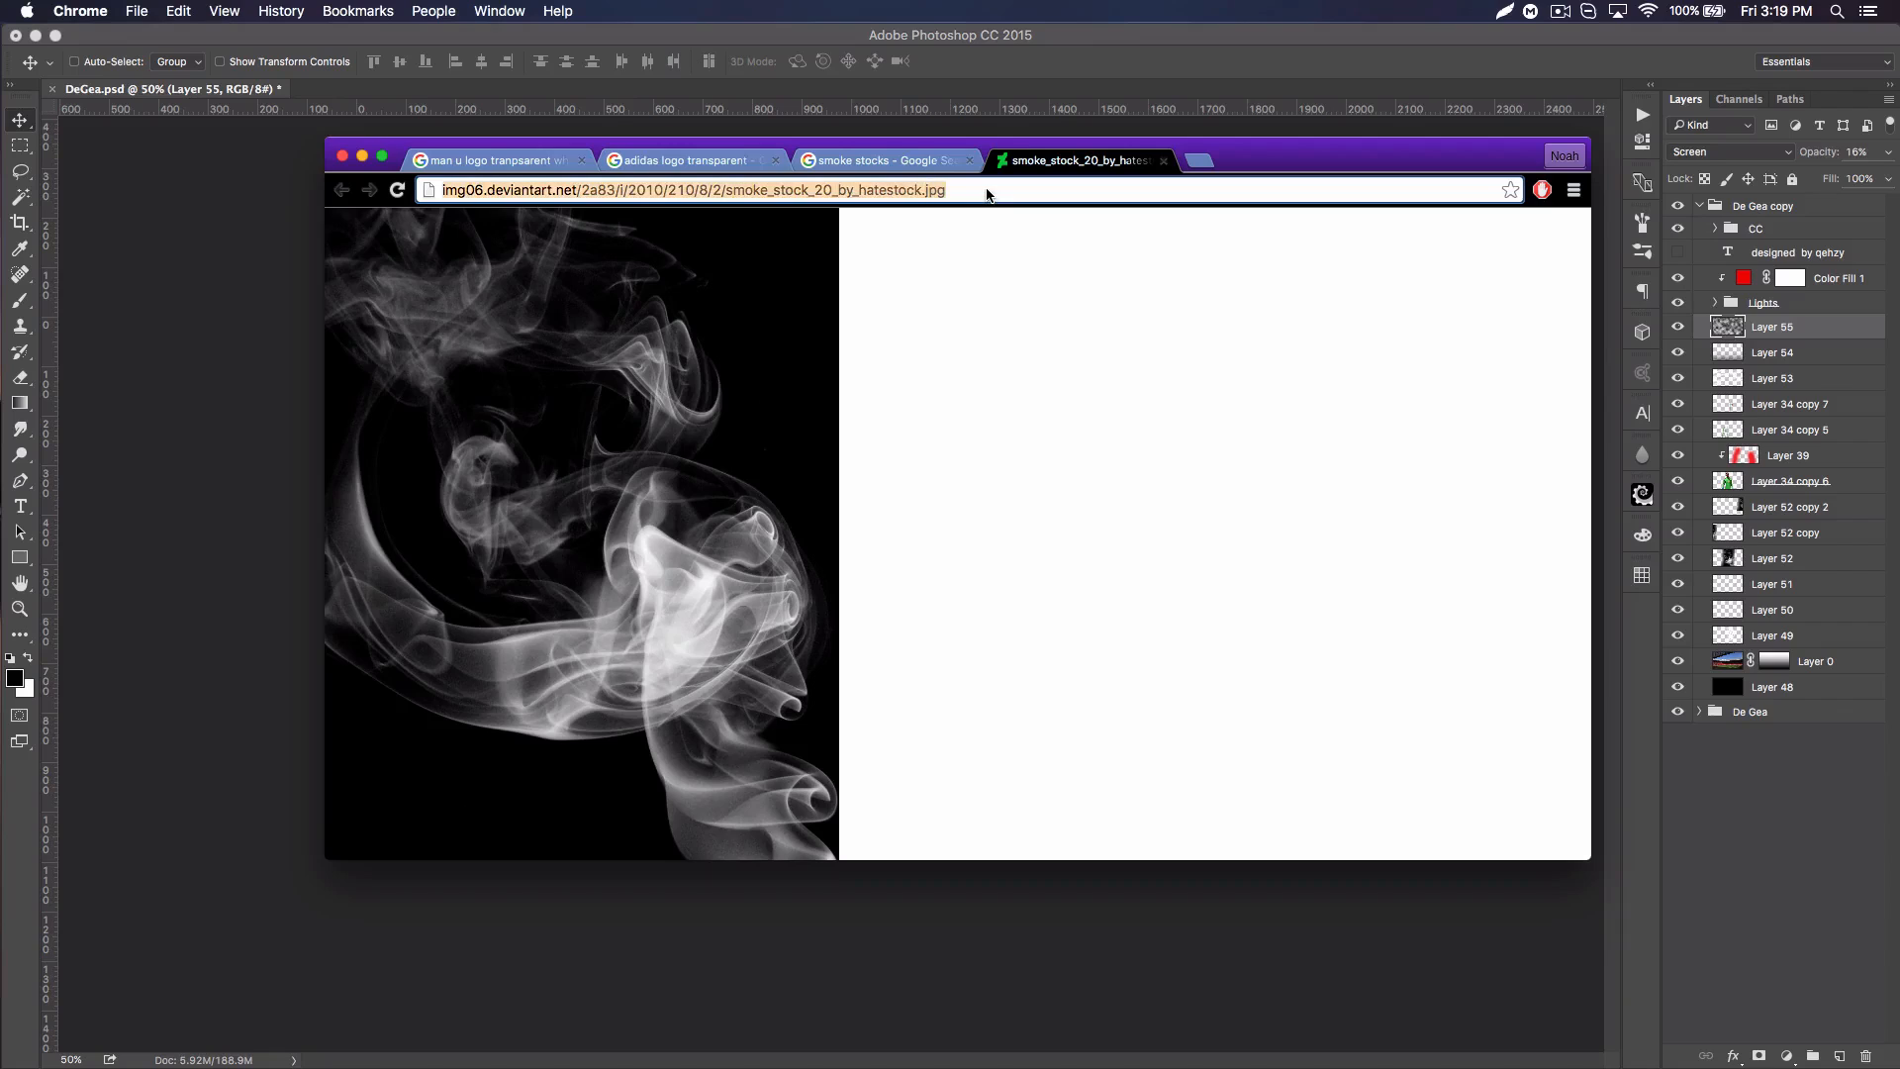
{"action": "type", "text": "dust stocks"}
{"action": "key", "text": "Return"}
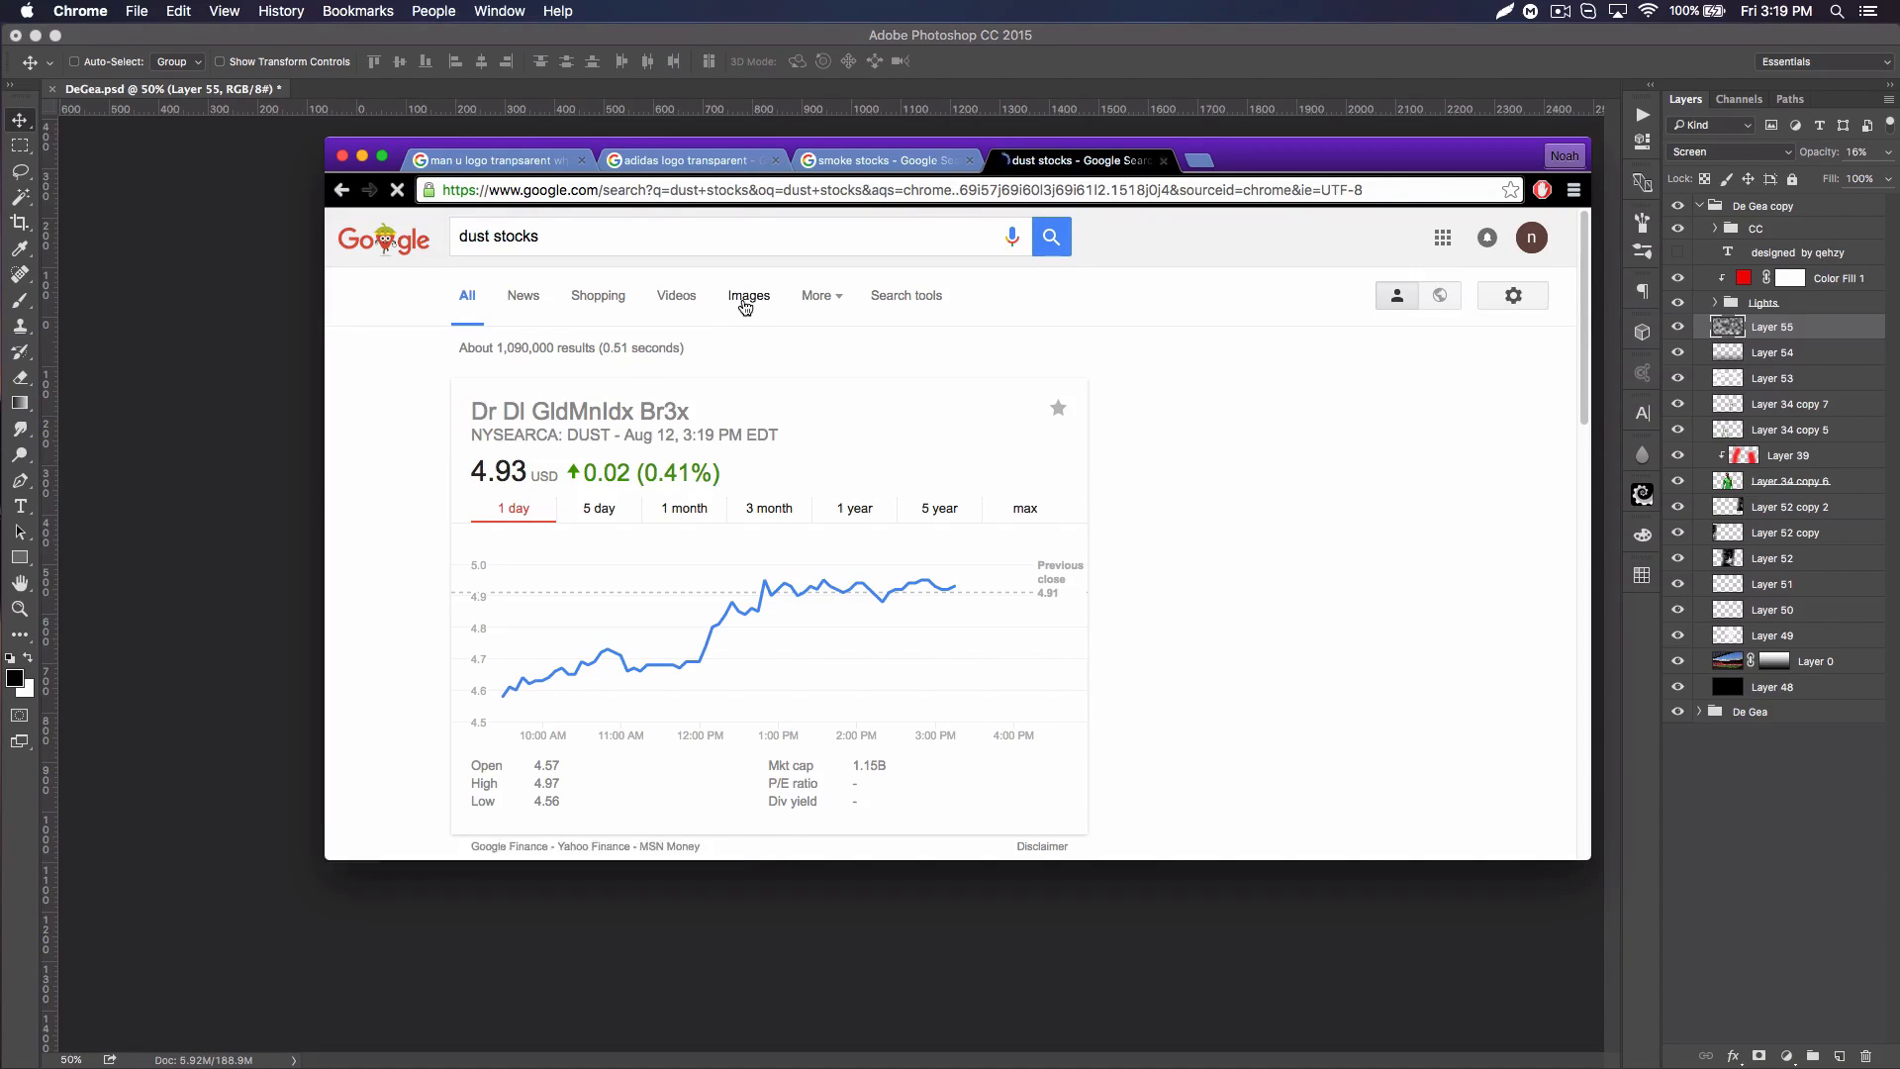
{"action": "left_click", "coordinate": [1164, 161]}
{"action": "left_click", "coordinate": [963, 42]}
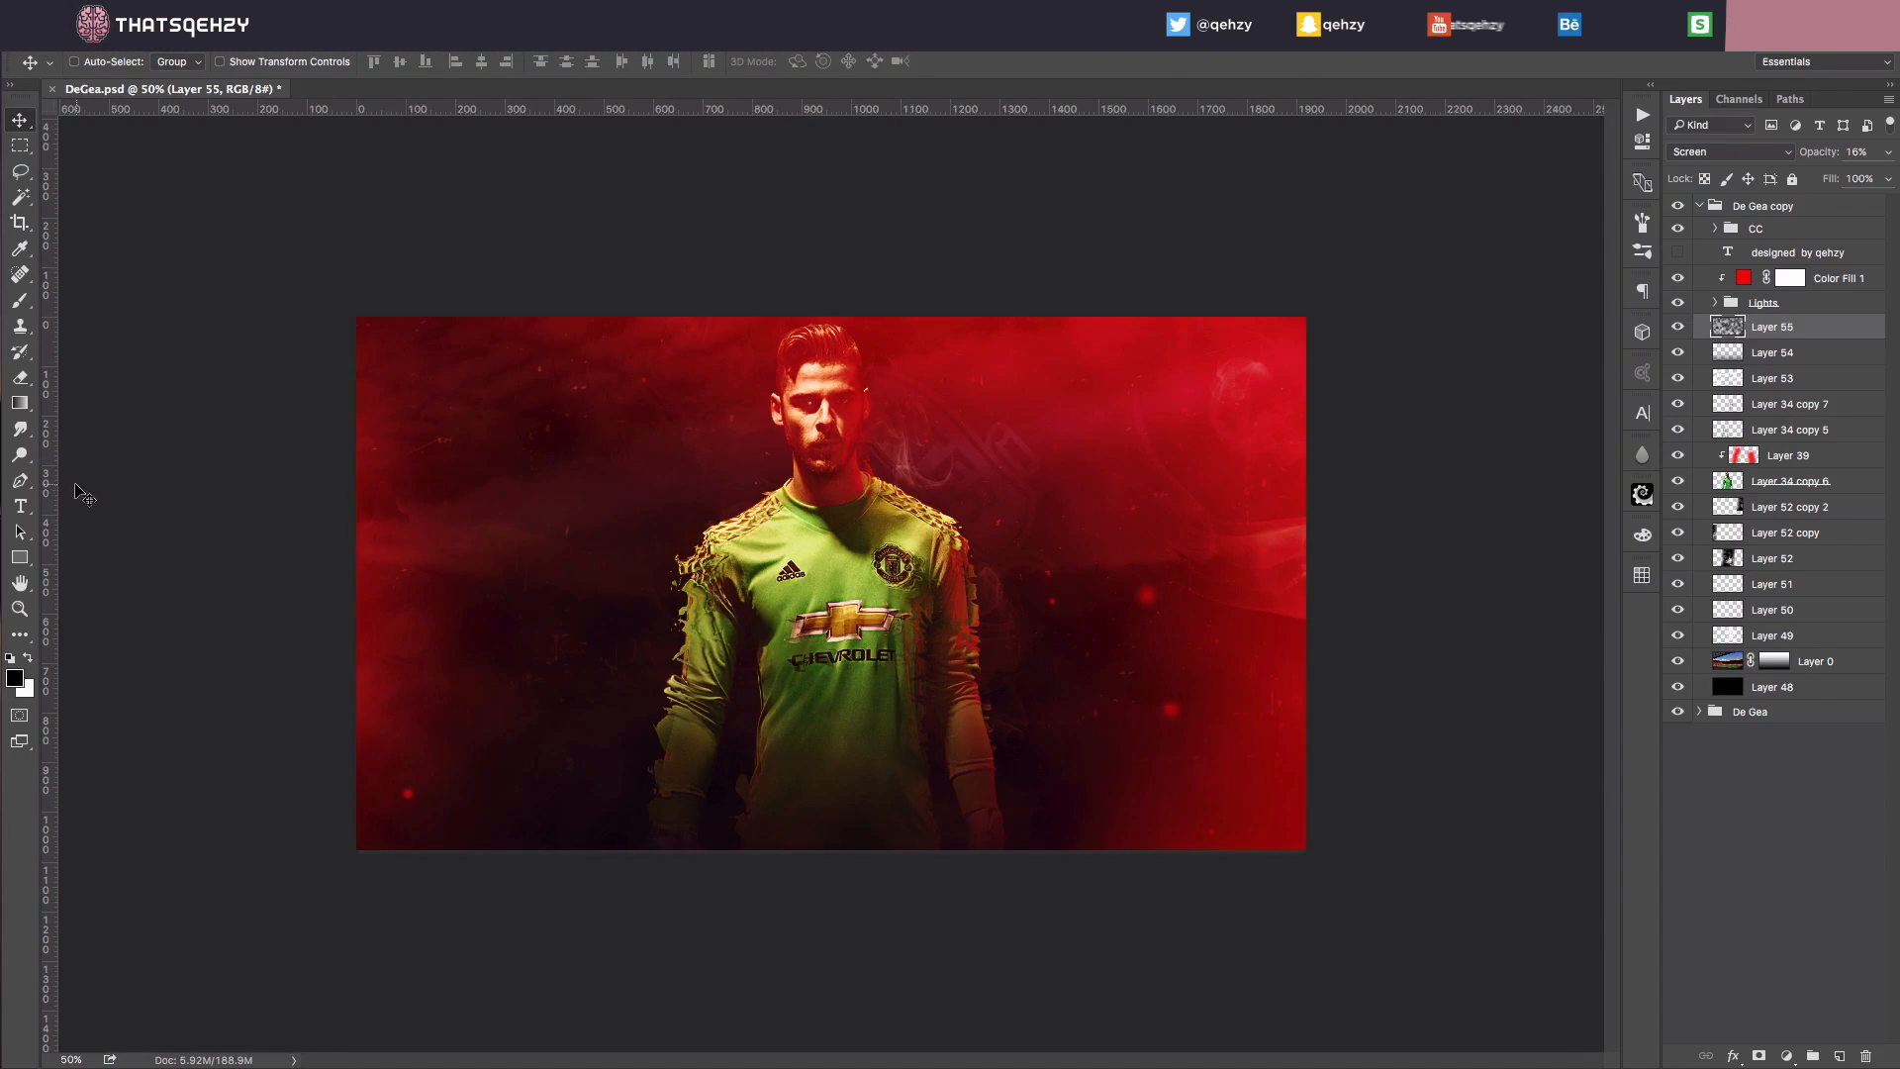
Step: Set the Type tool's text colour to white and hide the original De Gea group
{"action": "key", "text": "t"}
{"action": "left_click", "coordinate": [696, 62]}
{"action": "left_click_drag", "start_coordinate": [1145, 565], "coordinate": [795, 383]}
{"action": "left_click", "coordinate": [1449, 454]}
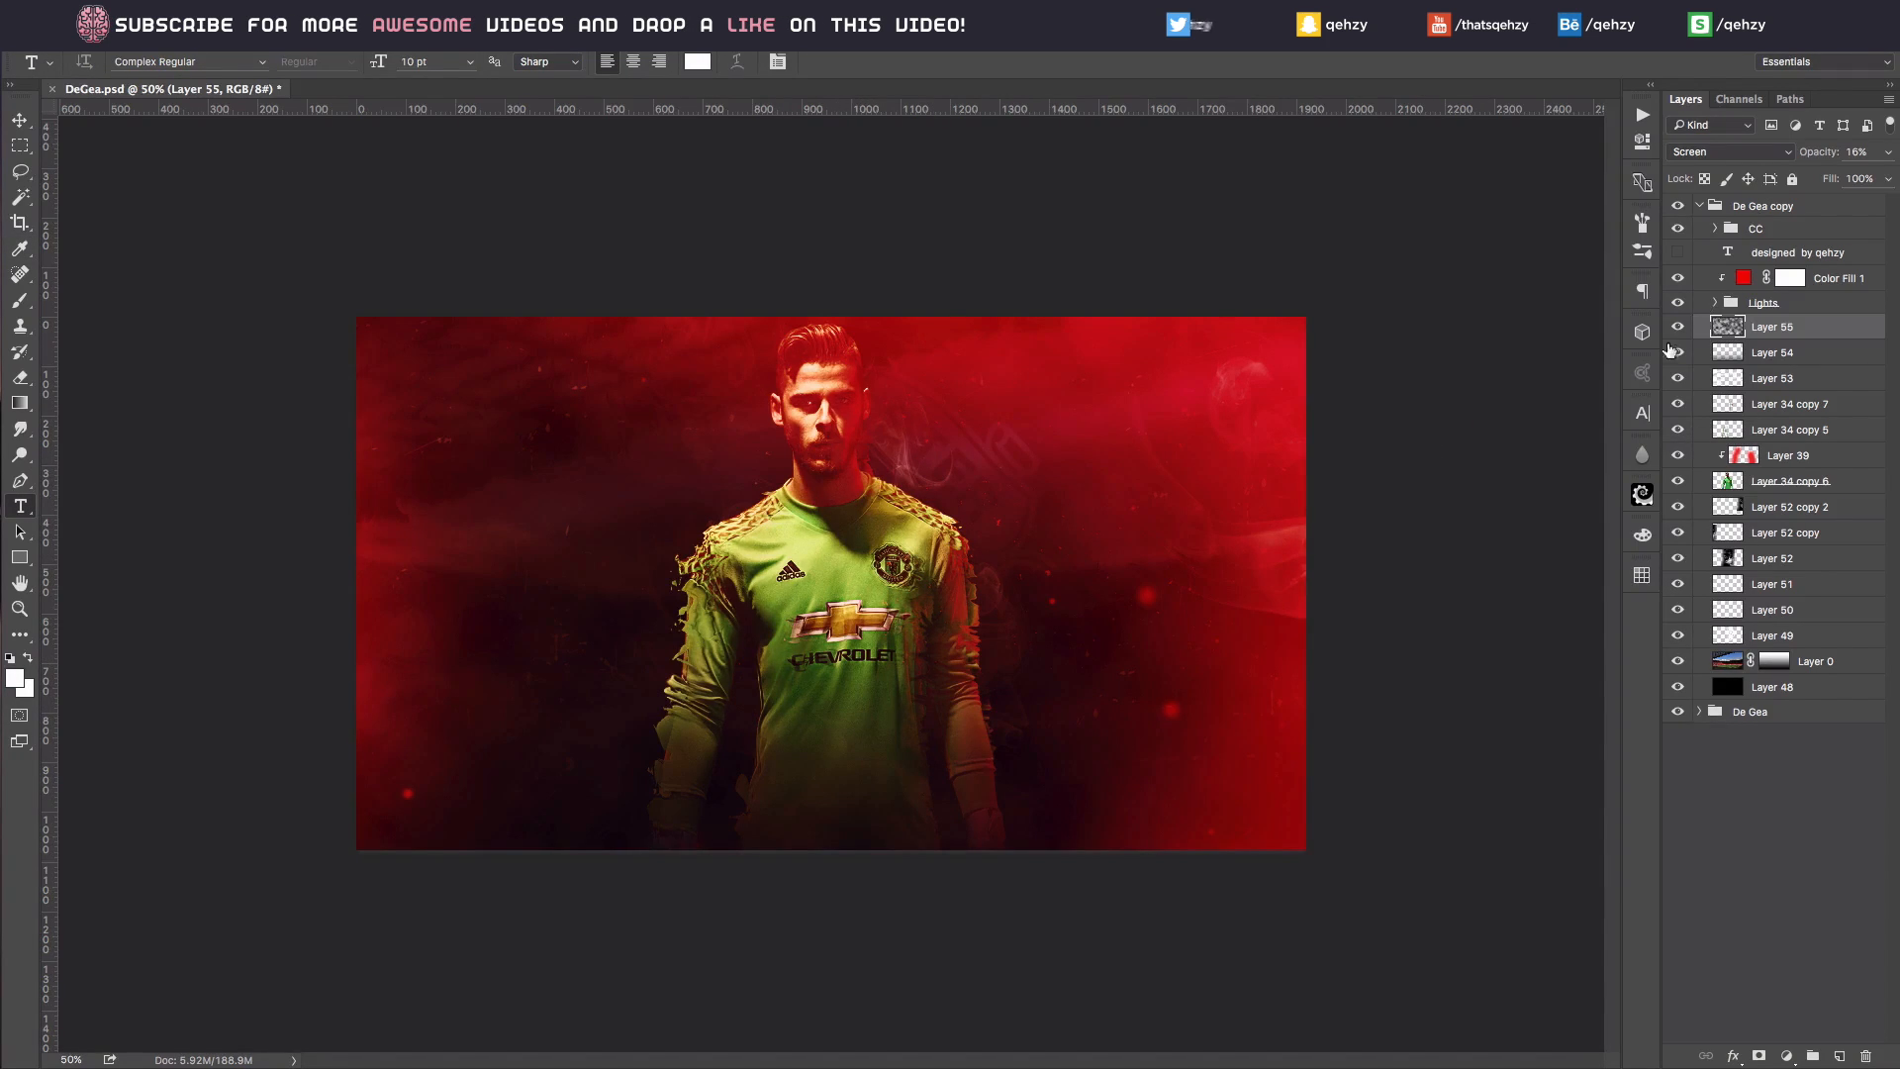
{"action": "left_click", "coordinate": [1678, 712]}
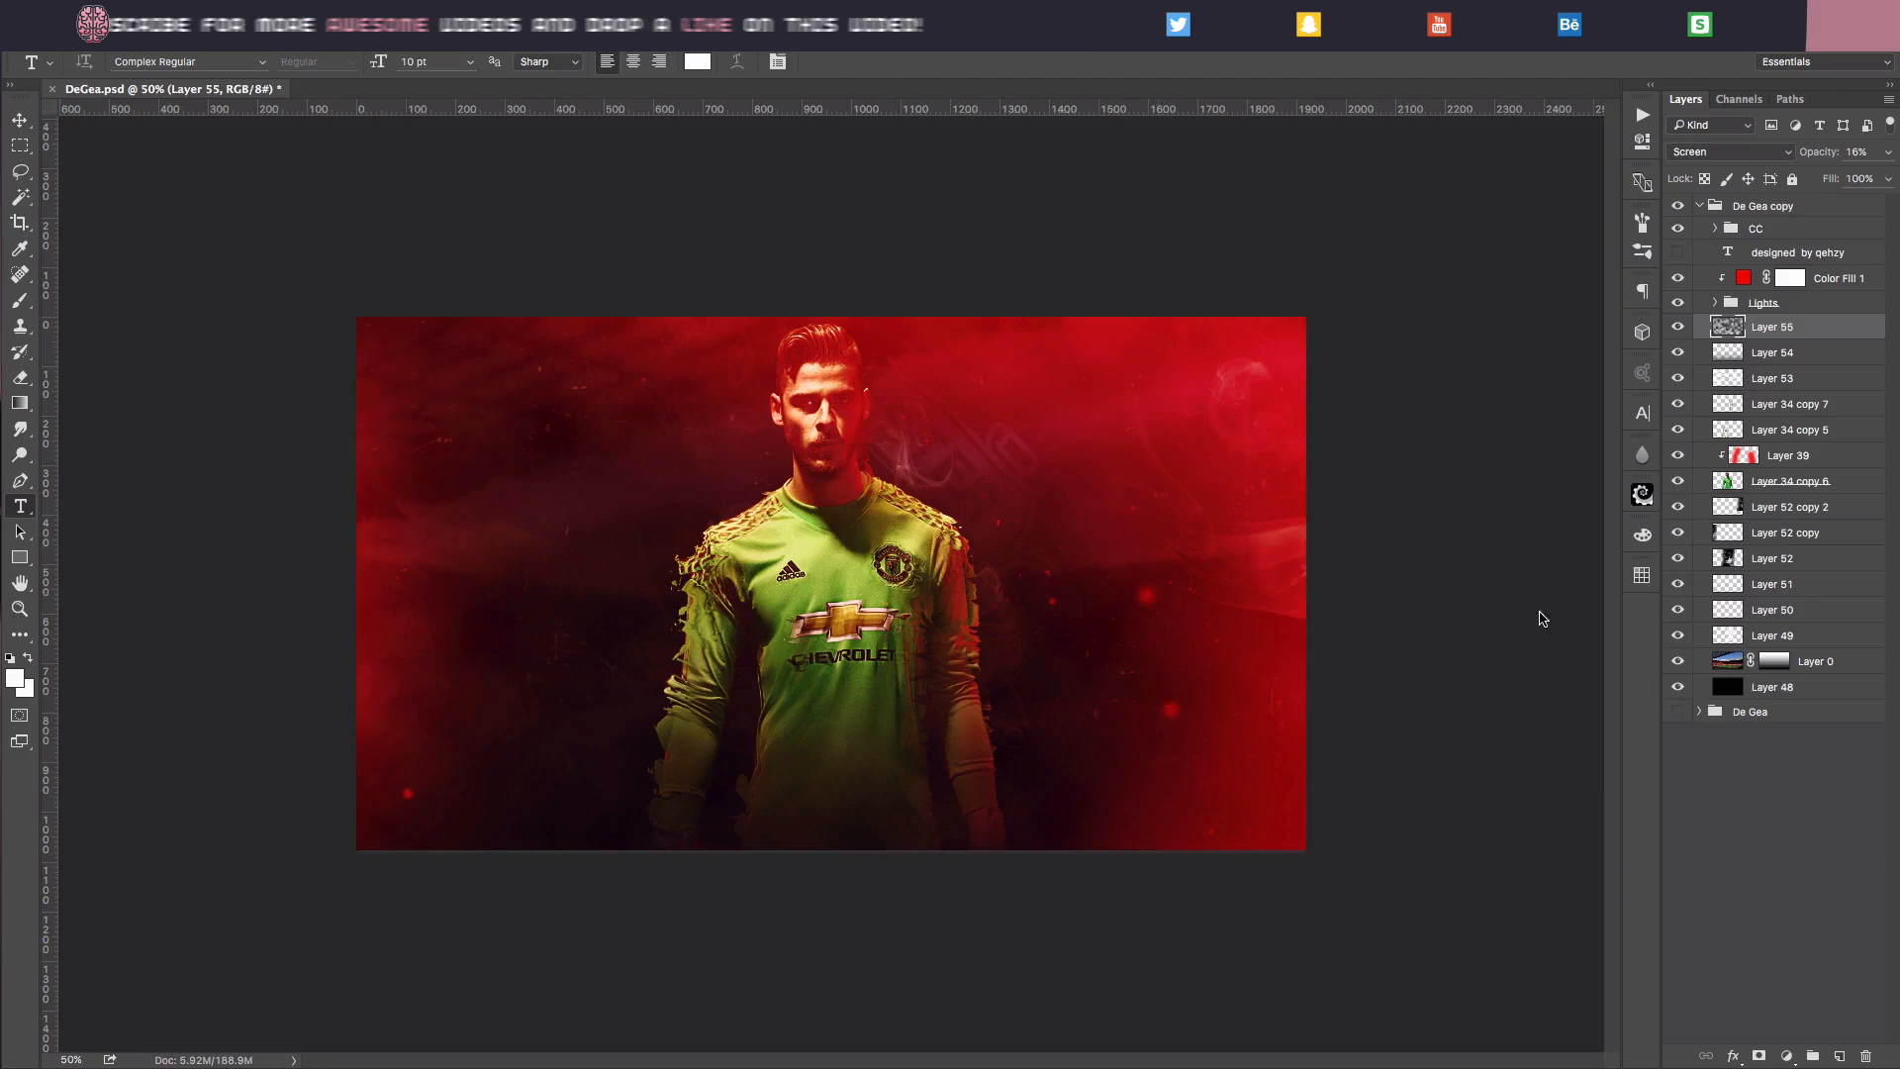
Step: Add the text THE WALL over the player's lower torso and centre-align it
{"action": "left_click", "coordinate": [836, 782]}
{"action": "key", "text": "shift"}
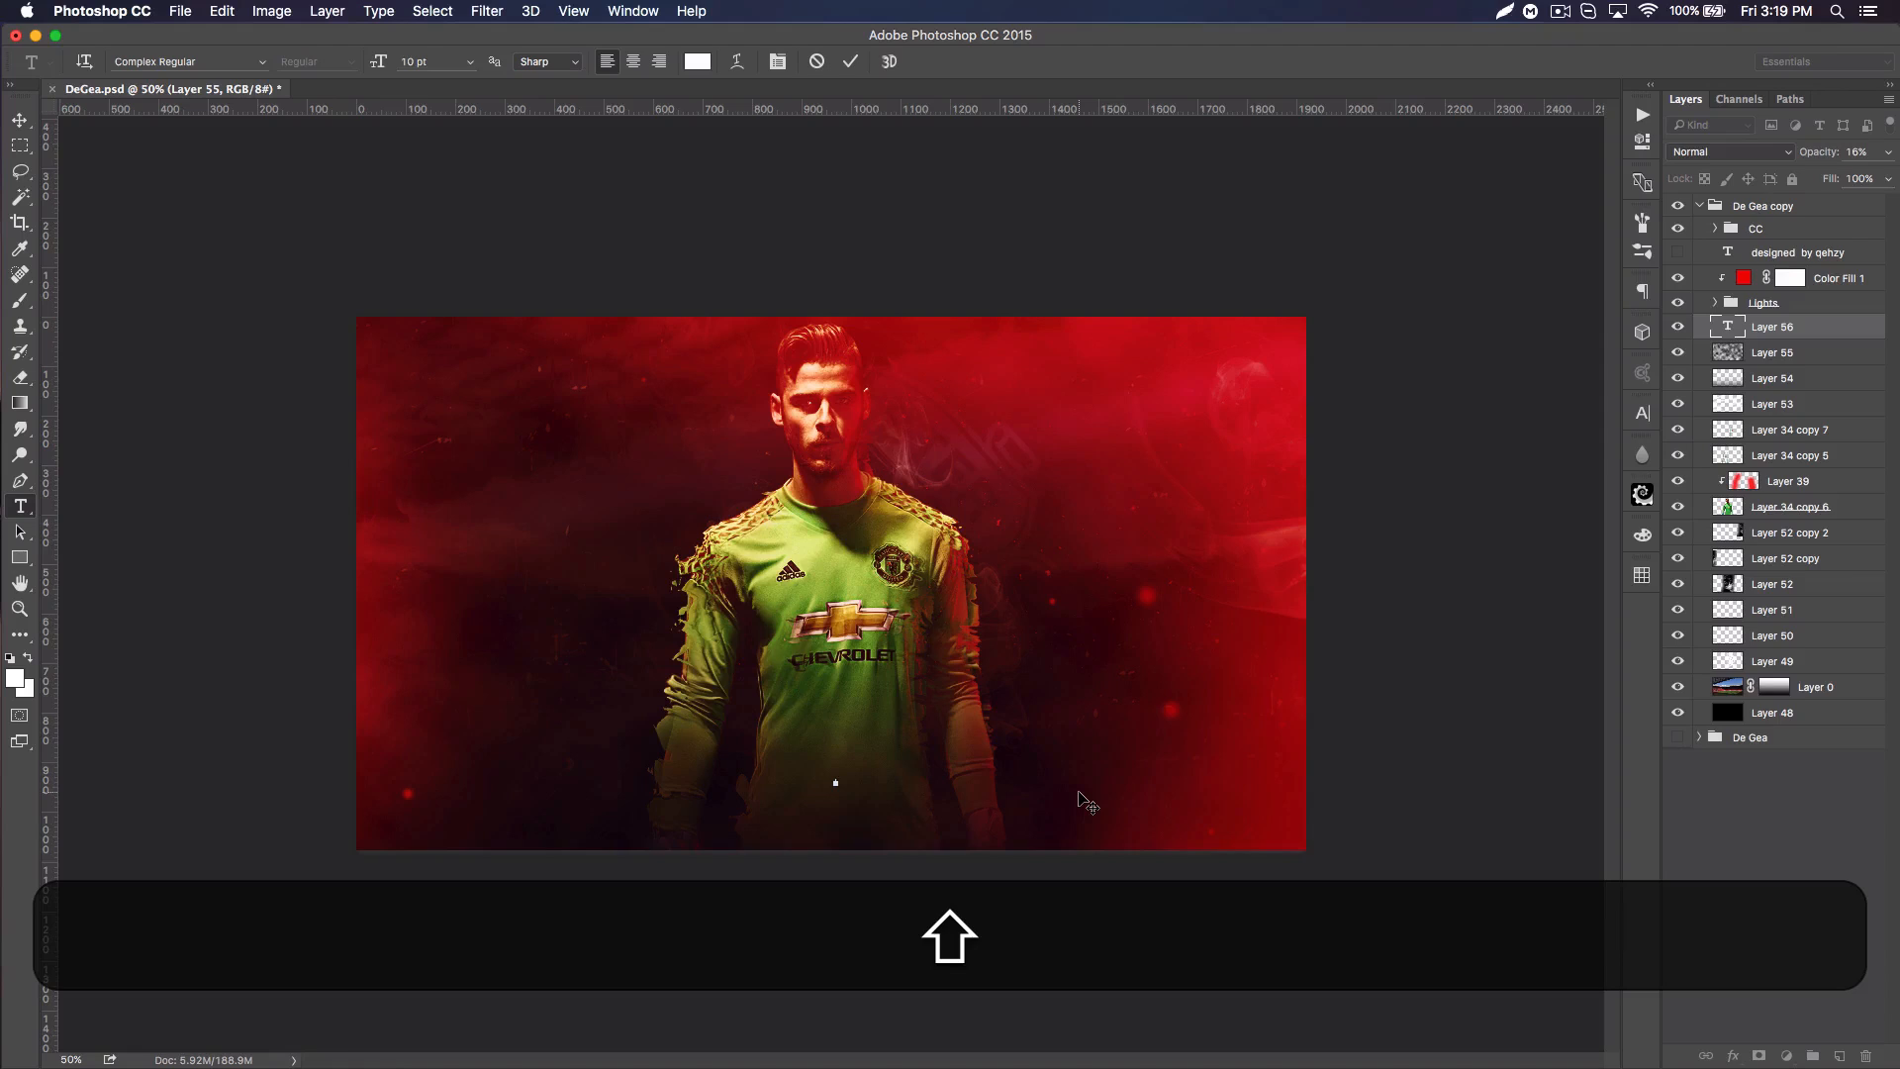
{"action": "type", "text": "THE WALL"}
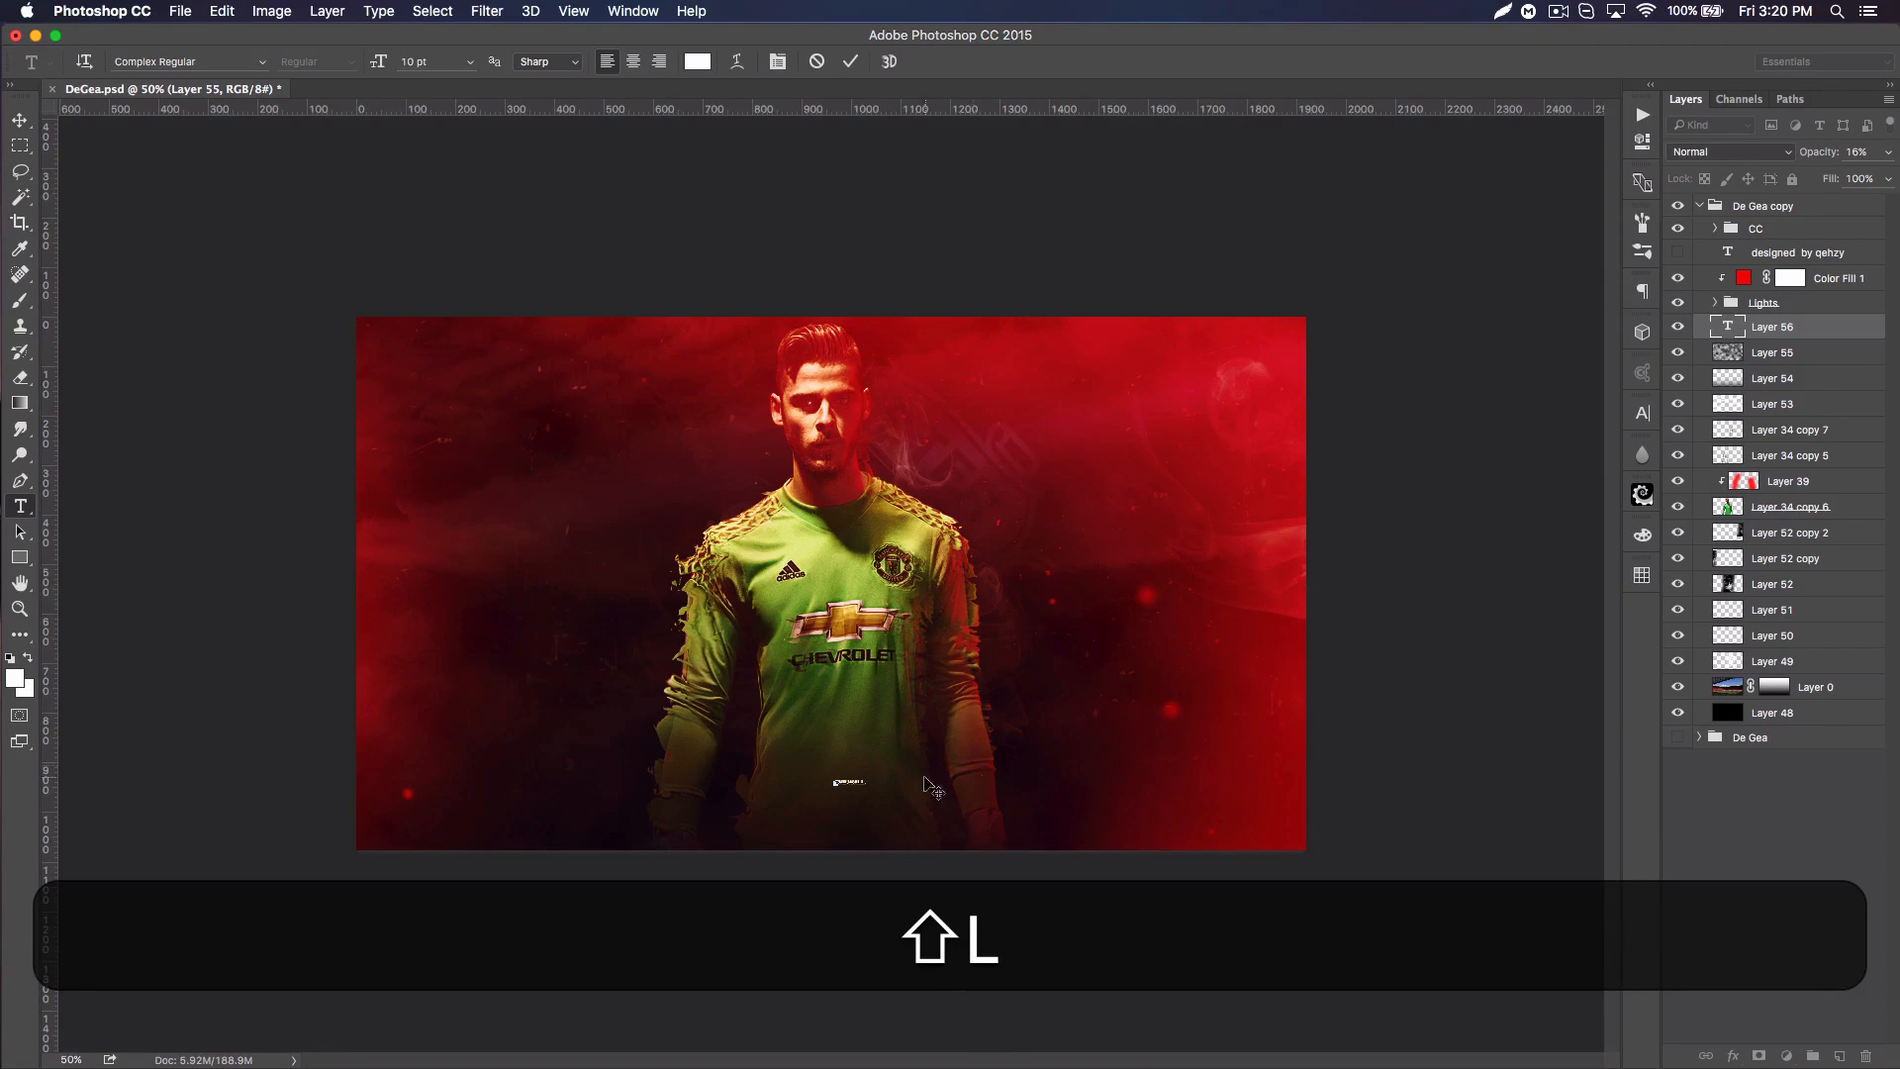
{"action": "left_click", "coordinate": [634, 62]}
Step: Set the font of the THE WALL text to Road Rage Regular
{"action": "left_click", "coordinate": [214, 60]}
{"action": "type", "text": "R"}
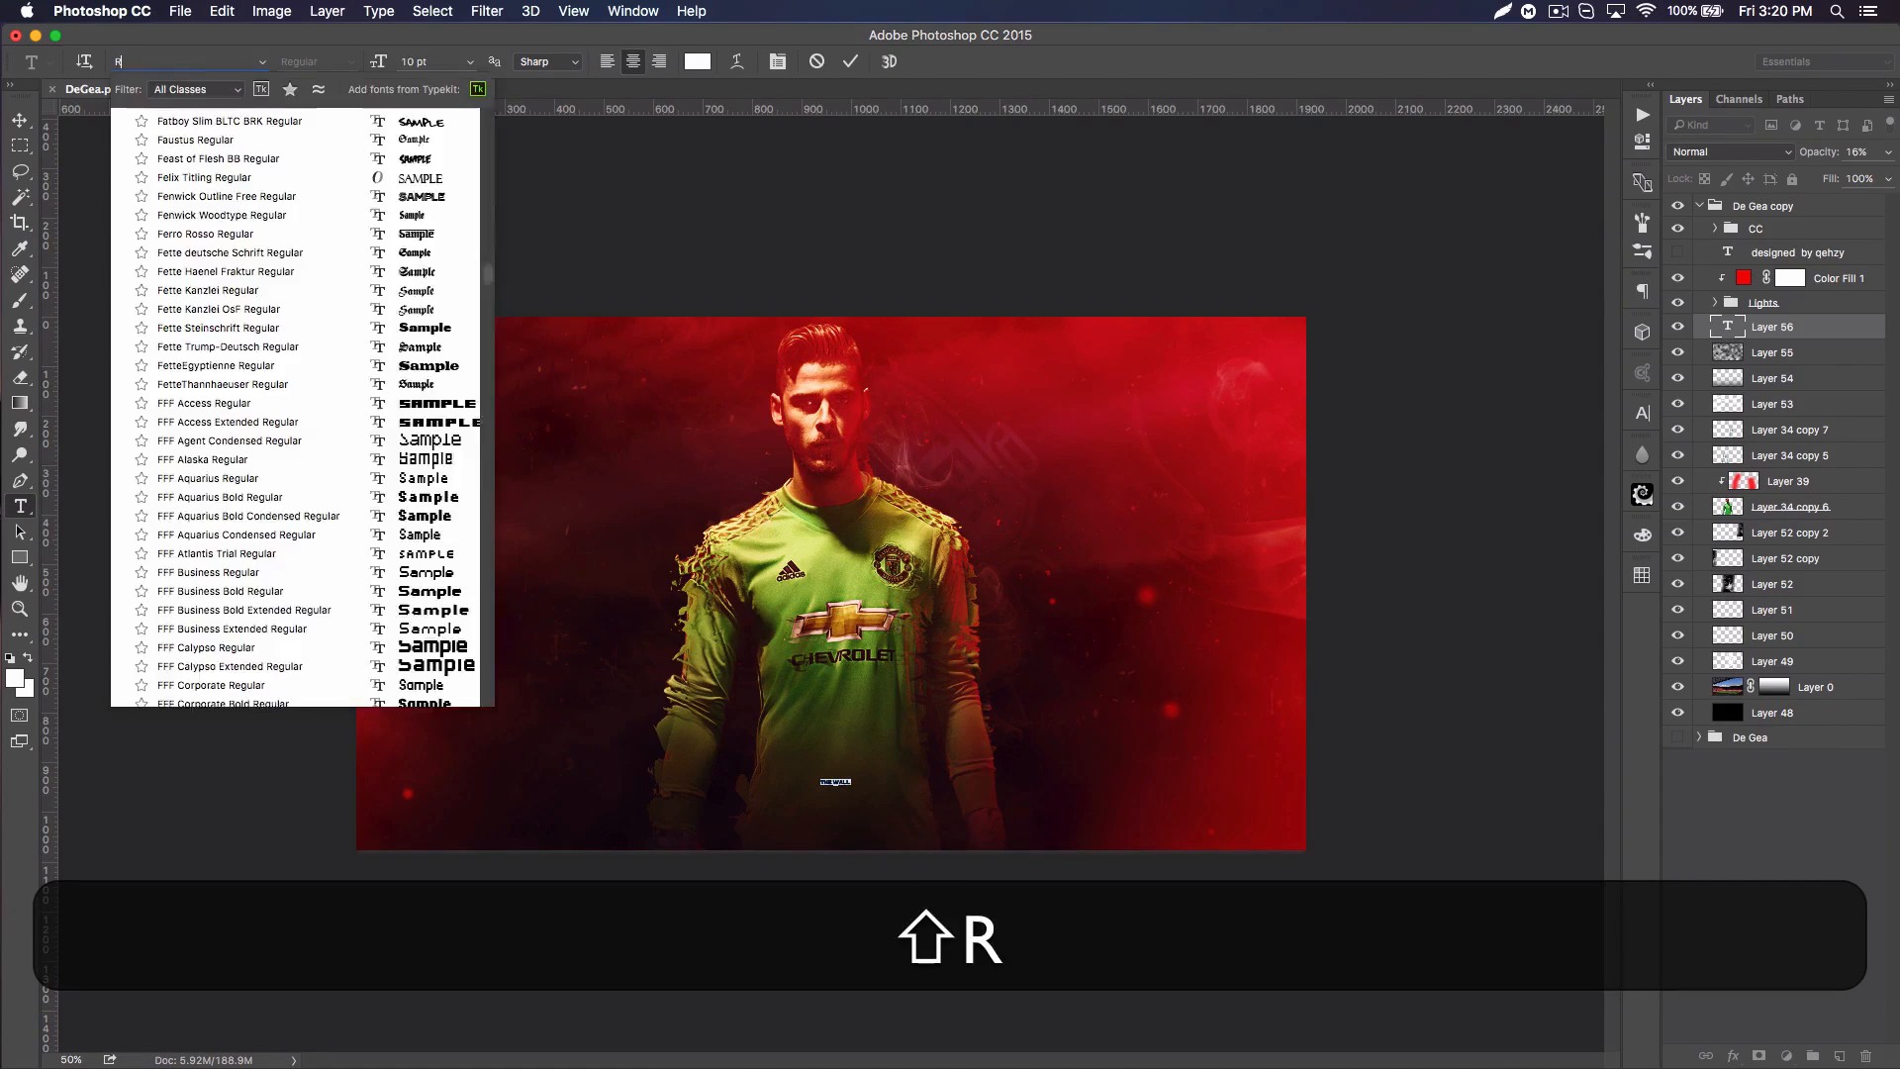
{"action": "type", "text": "OAD RA"}
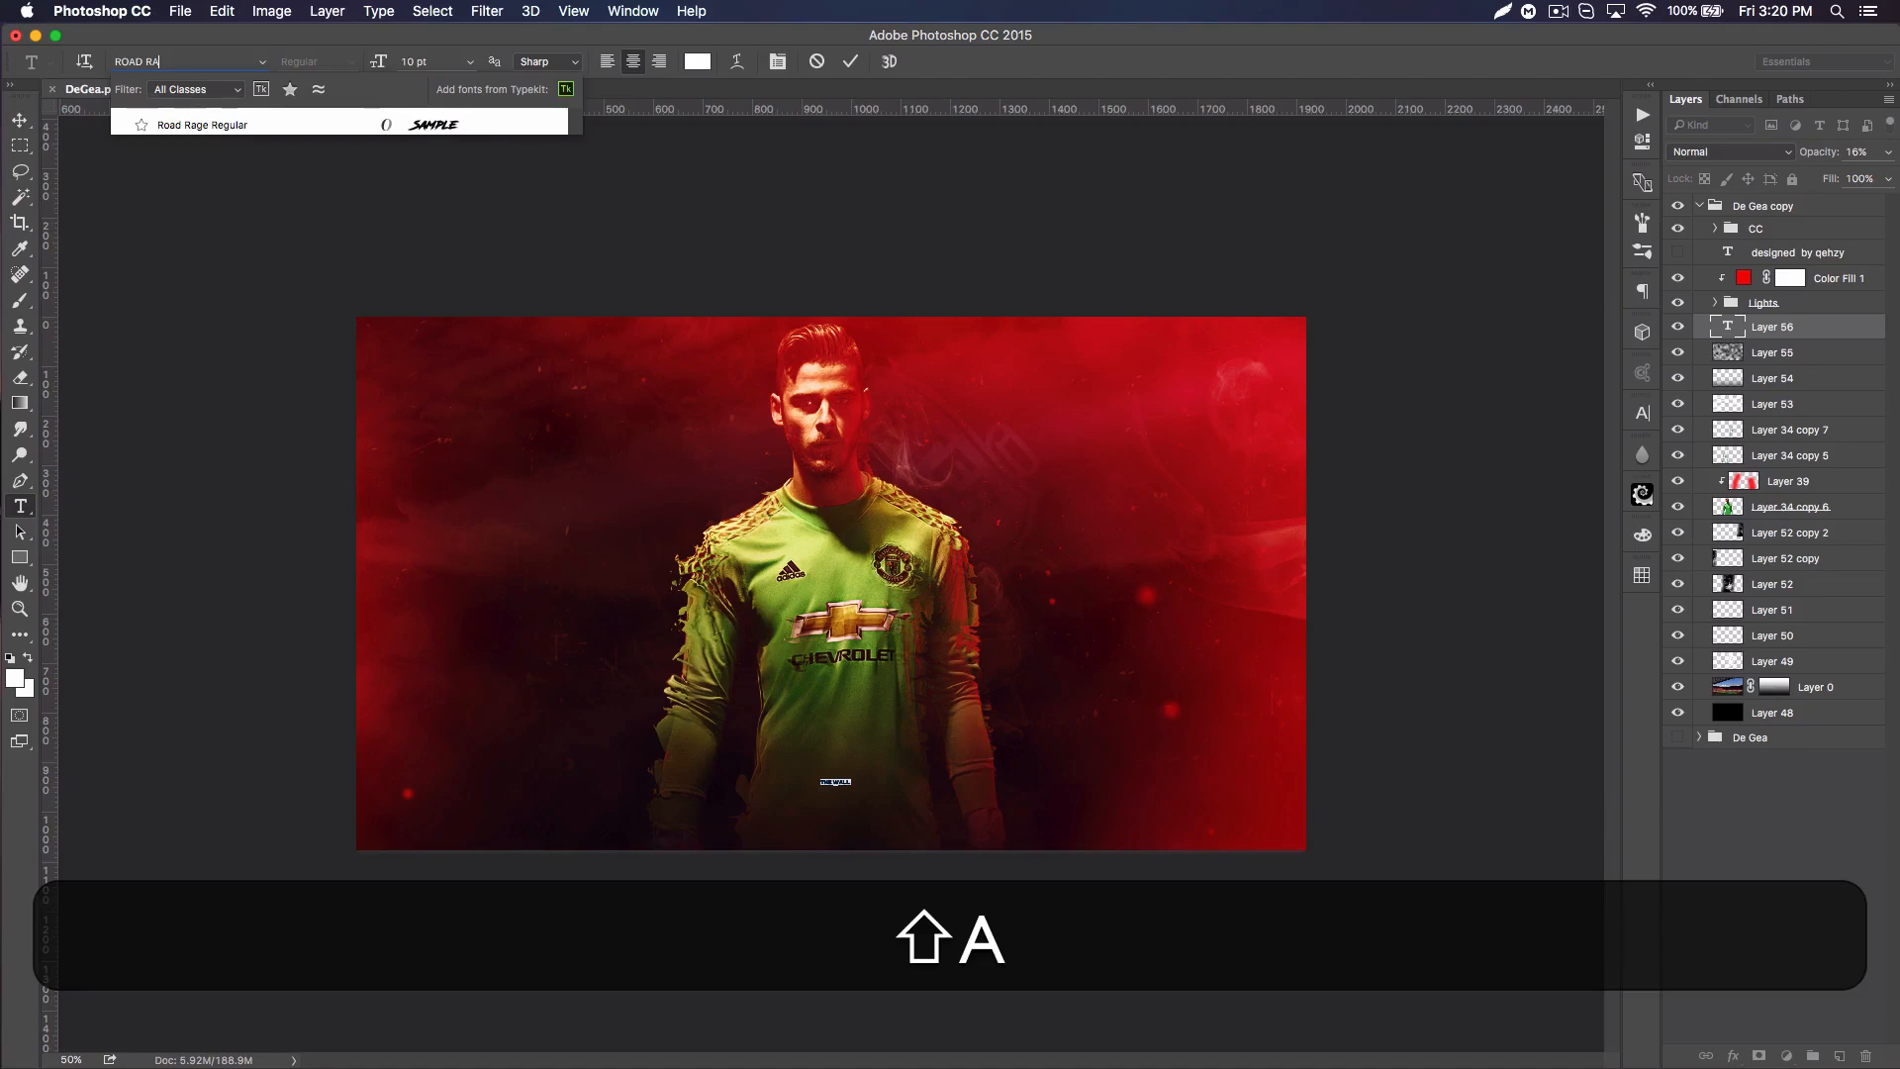
{"action": "left_click", "coordinate": [203, 125]}
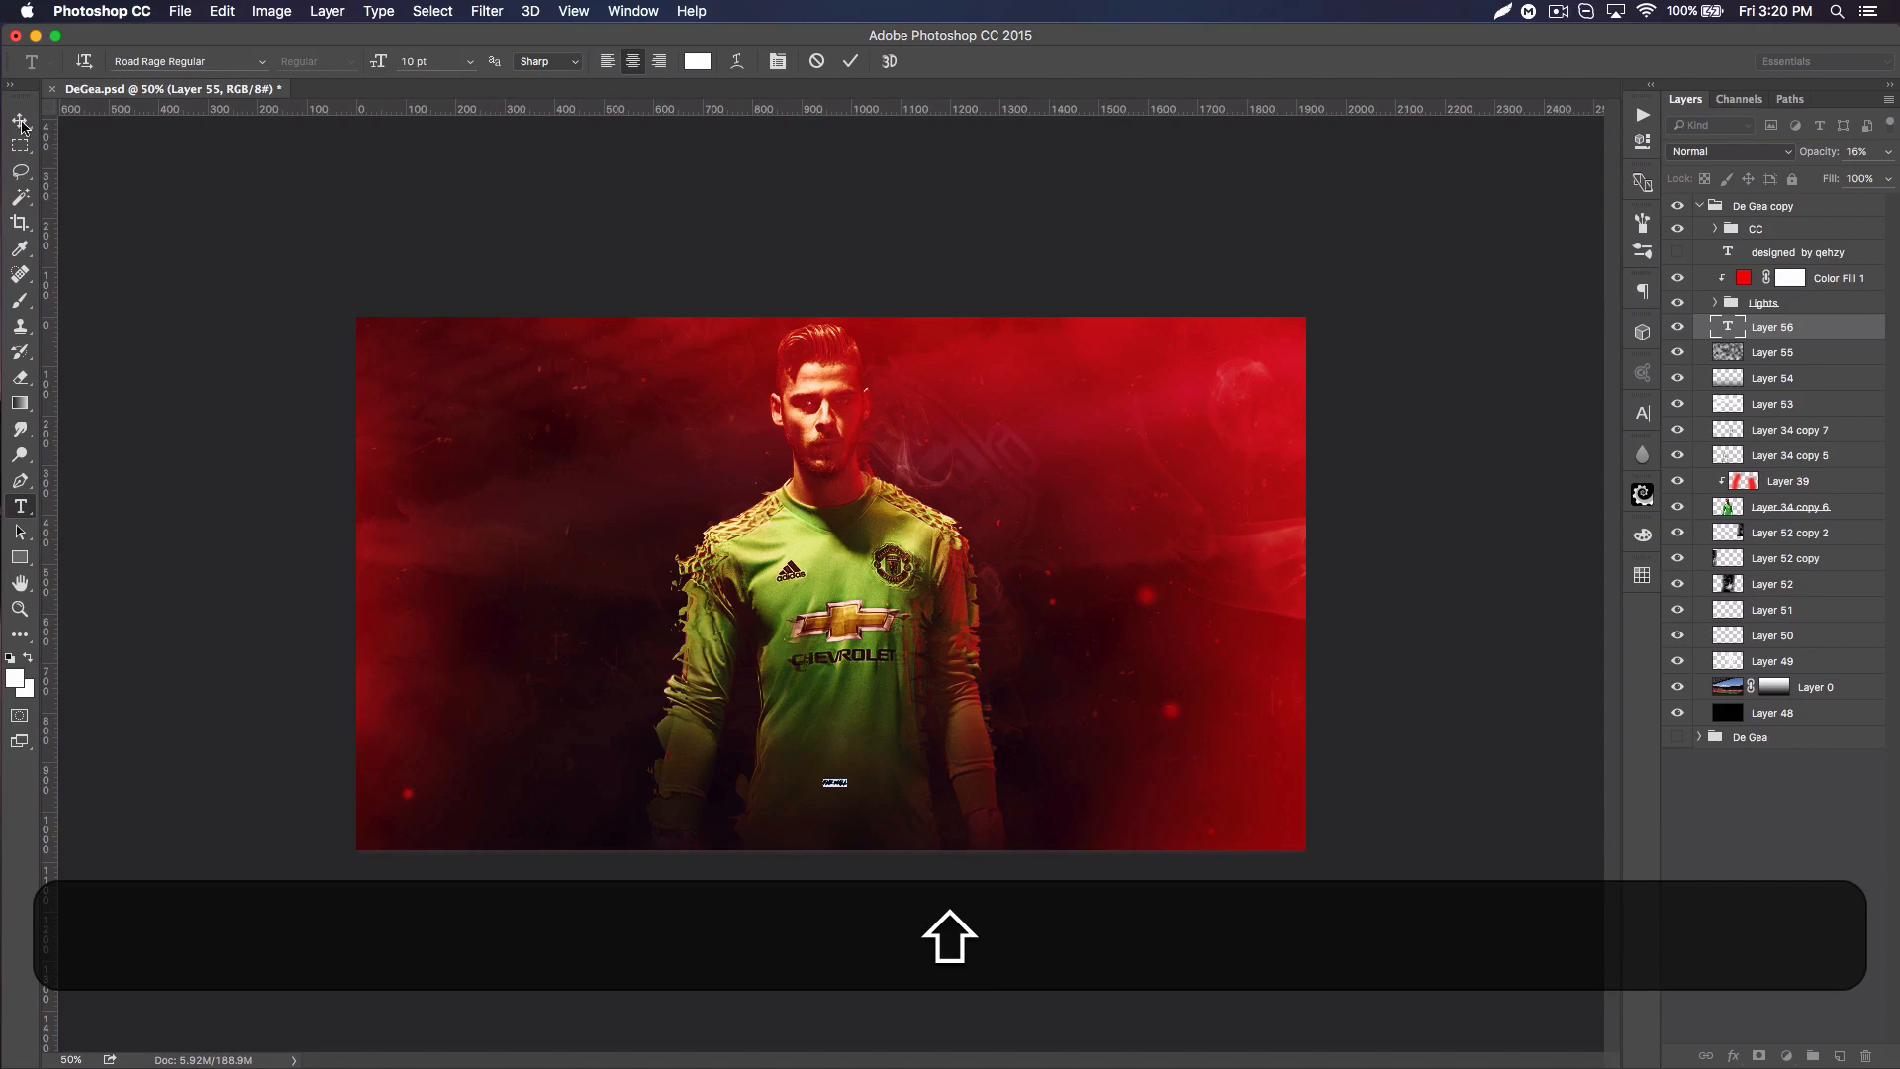
Step: Scale the THE WALL title up from its centre to about 769% and nudge its position over the lower torso
{"action": "key", "text": "shift+super+t"}
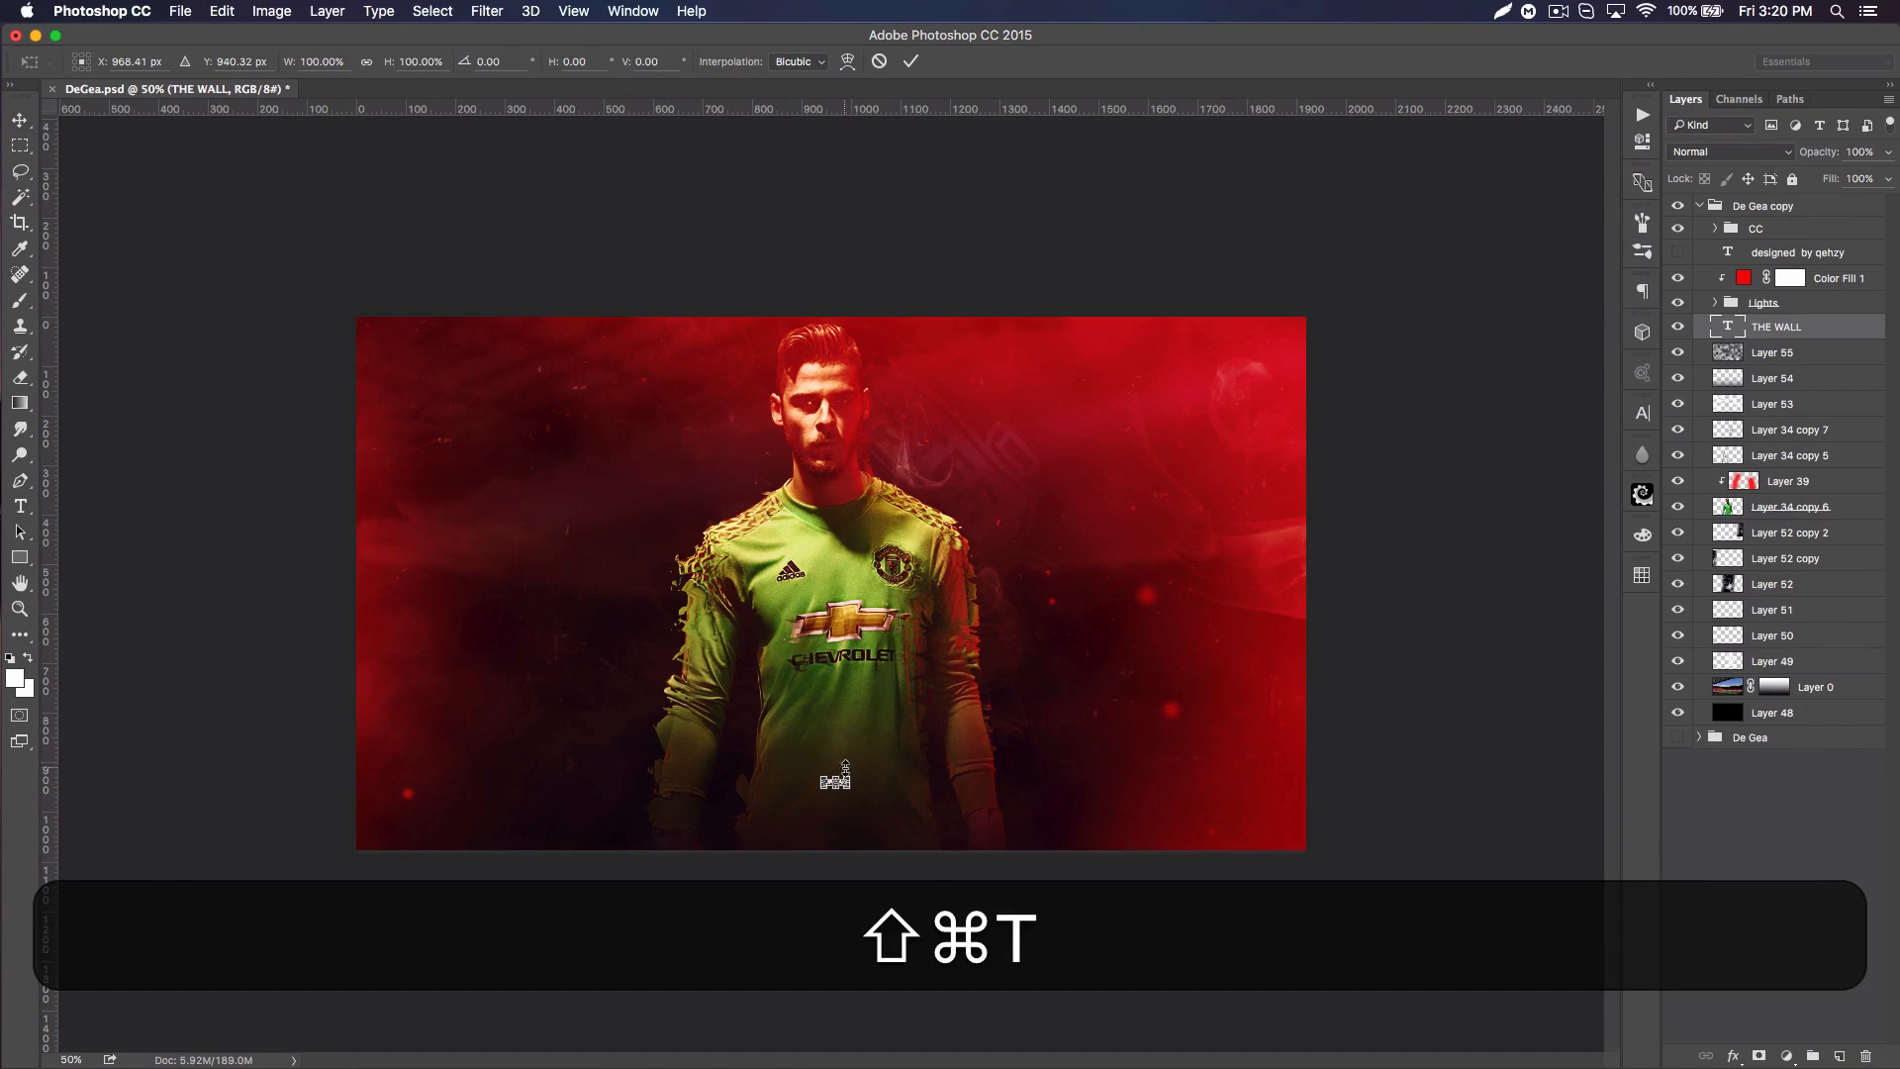
{"action": "left_click_drag", "start_coordinate": [846, 768], "coordinate": [938, 777]}
{"action": "key", "text": "Return"}
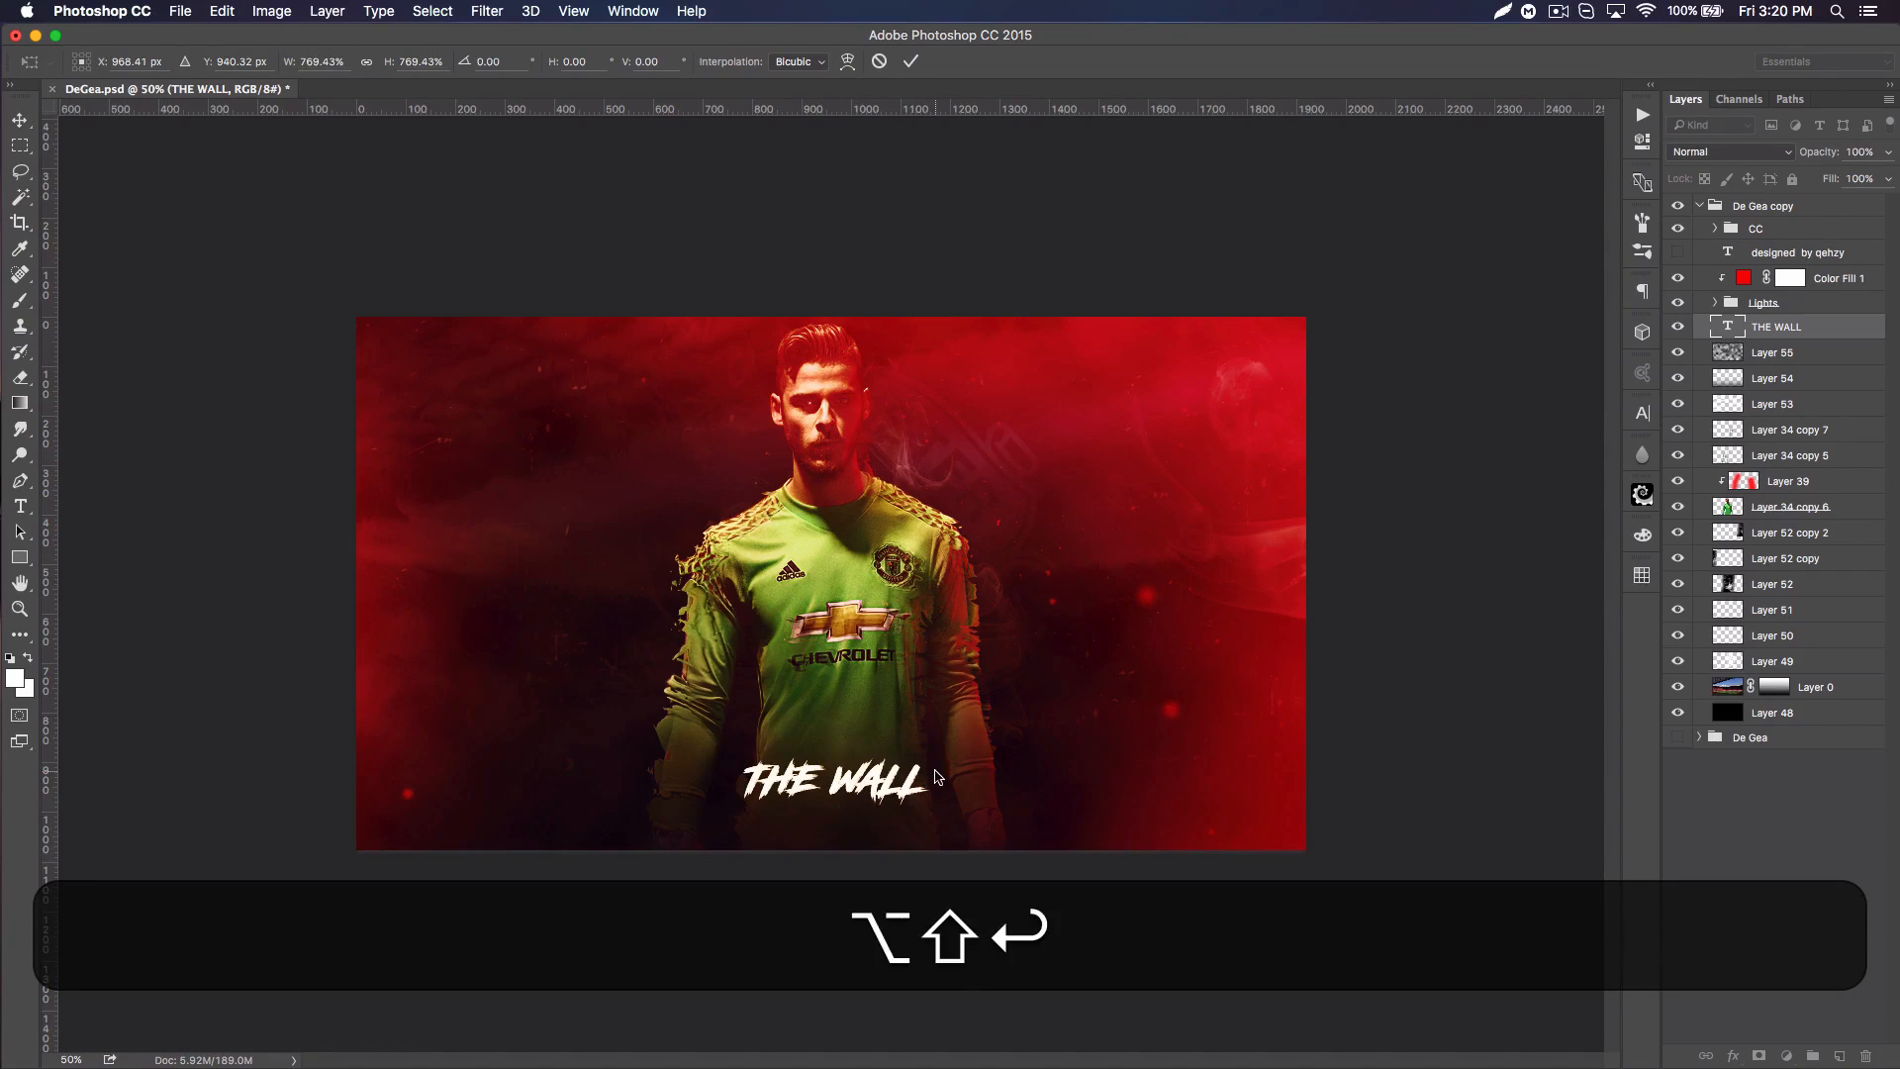
{"action": "key", "text": "shift+Down"}
{"action": "key", "text": "shift+Right"}
{"action": "key", "text": "shift+Down"}
{"action": "key", "text": "shift+Down"}
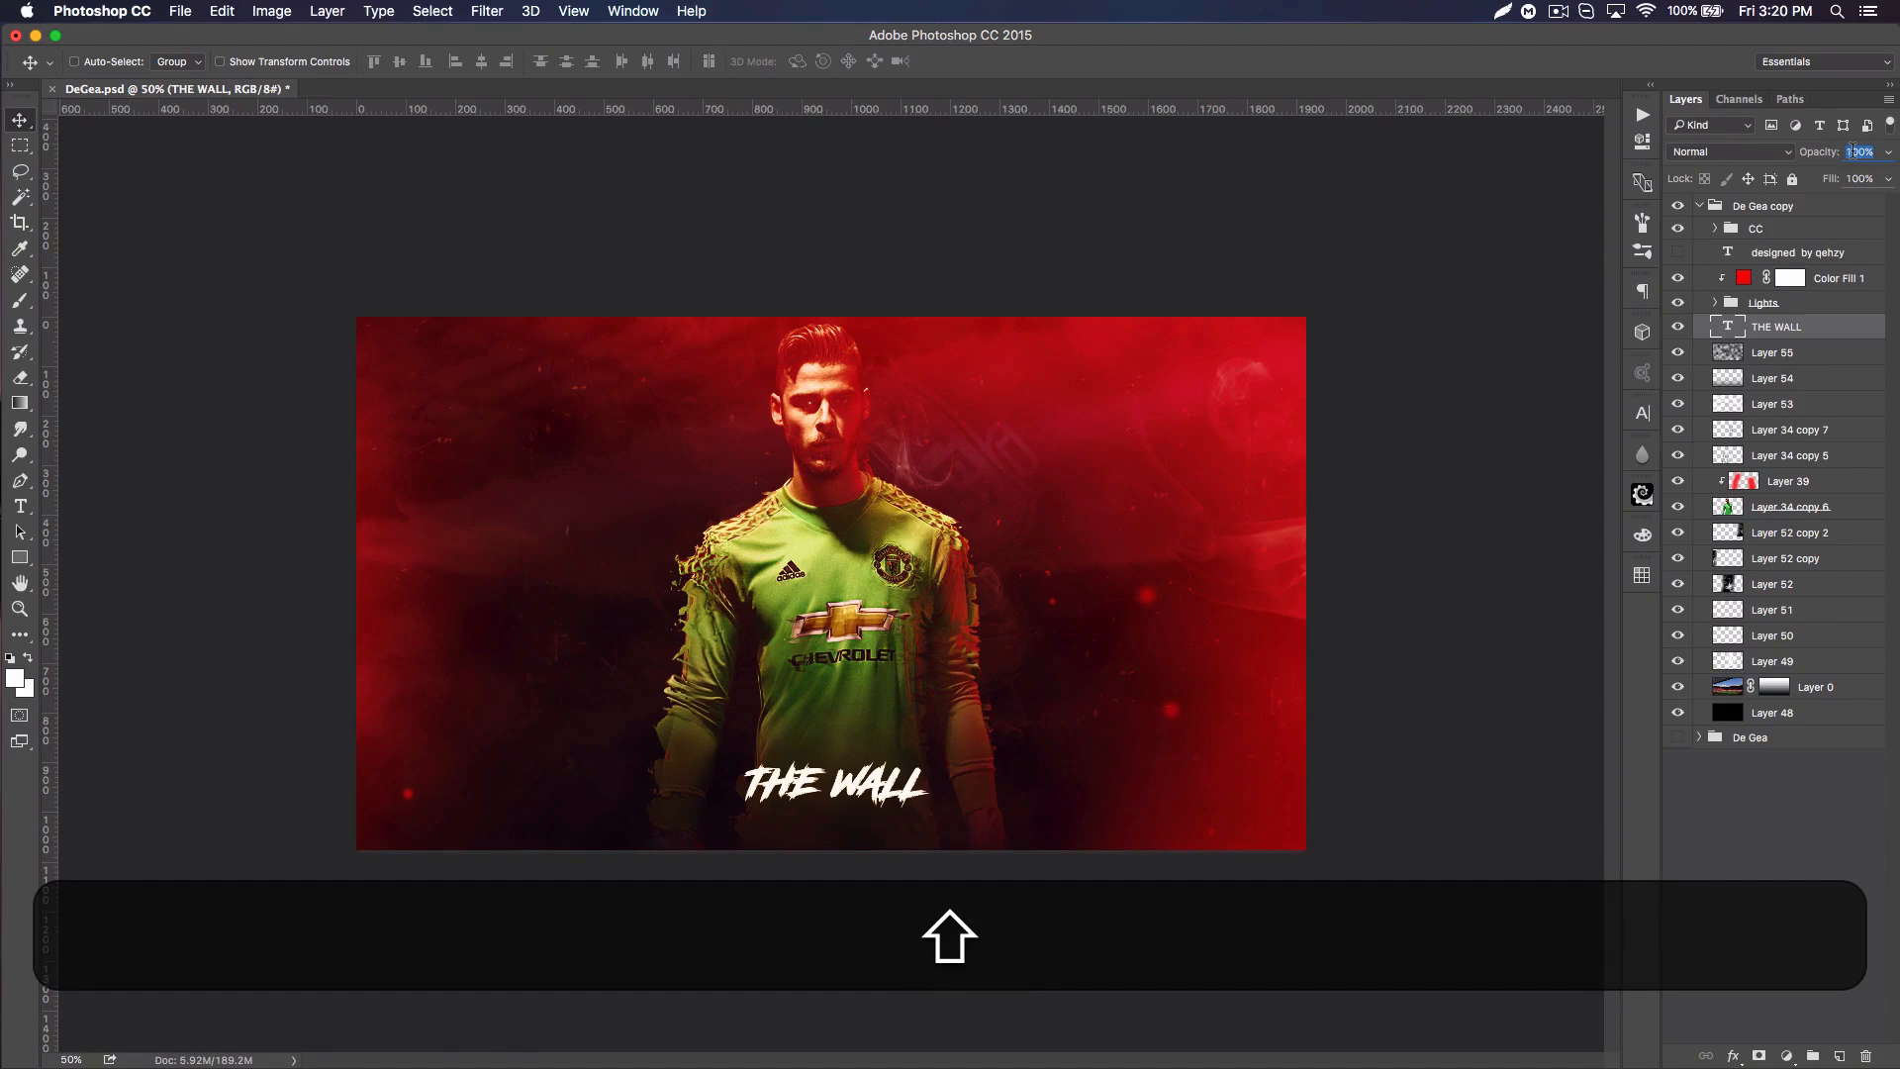
Step: Set the THE WALL title's opacity to 20%, move it slightly lower and select the designer credit text layer
{"action": "type", "text": "20"}
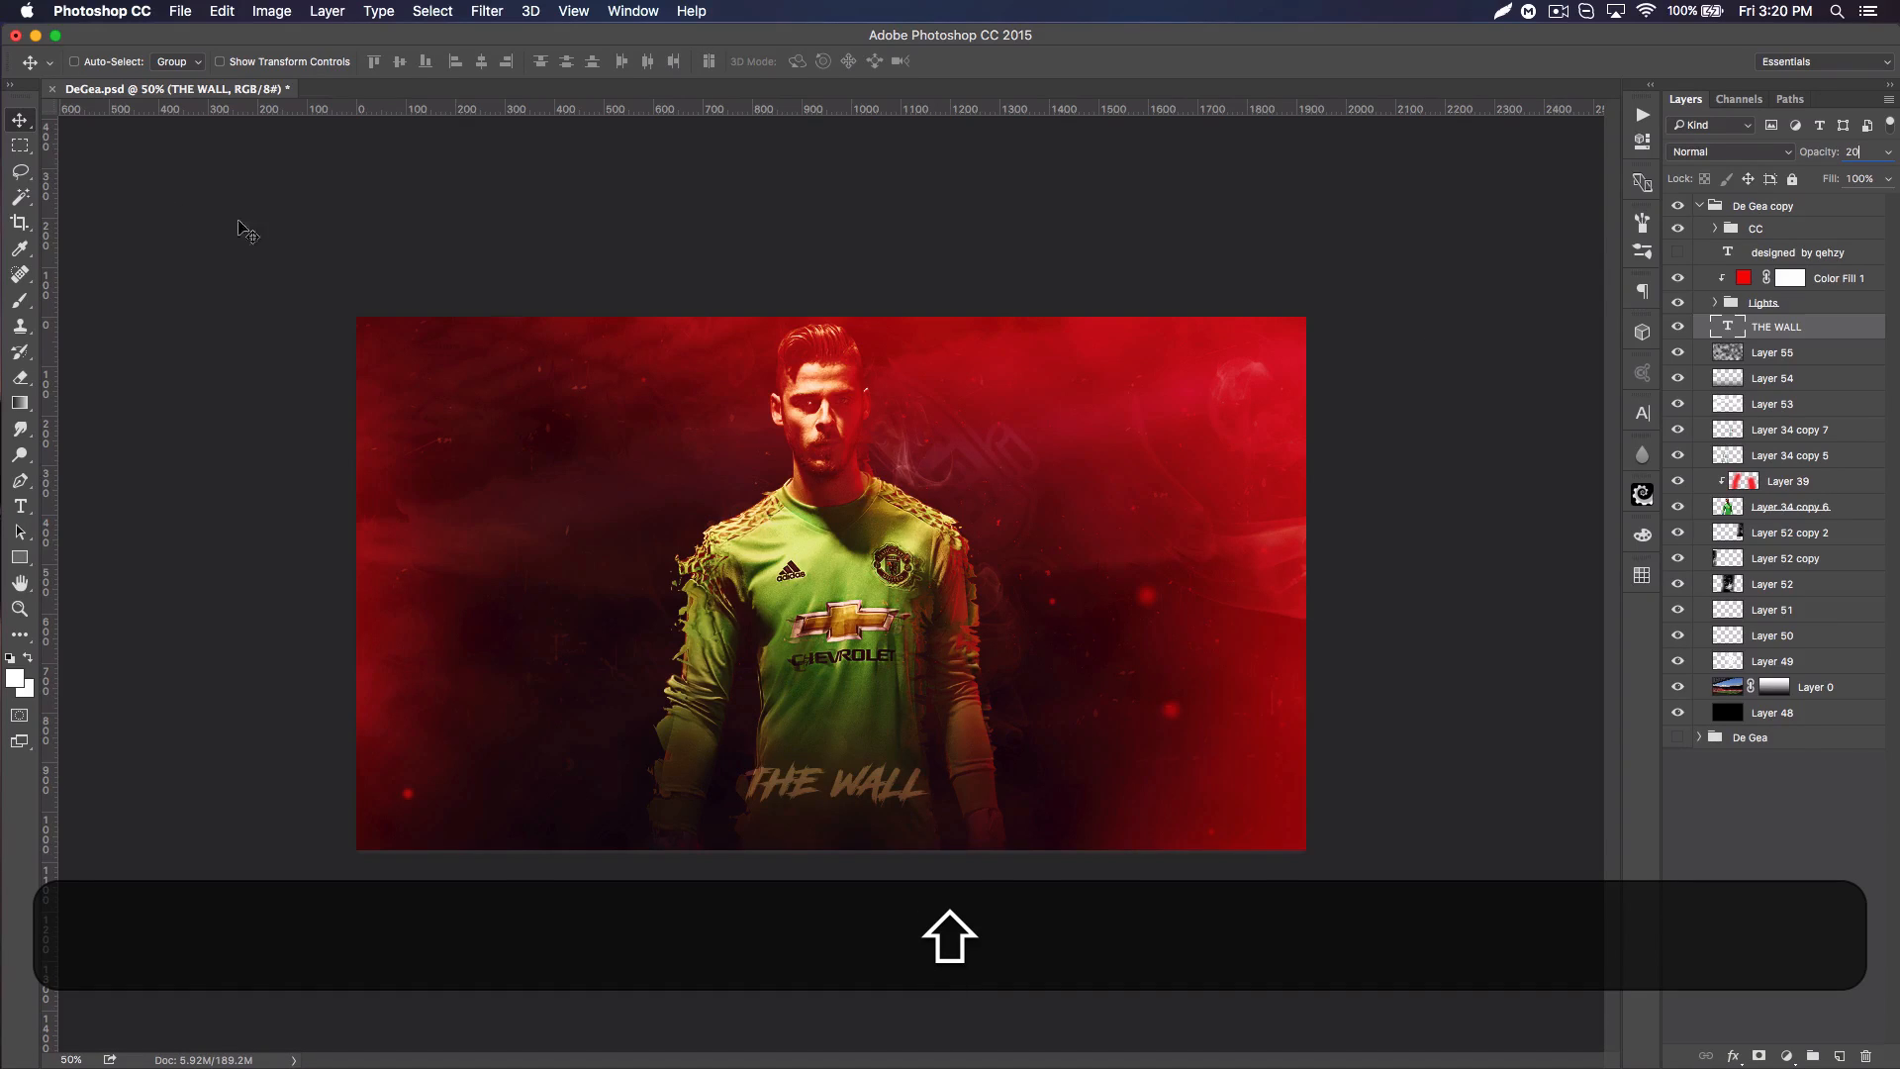
{"action": "left_click_drag", "start_coordinate": [886, 765], "coordinate": [894, 783]}
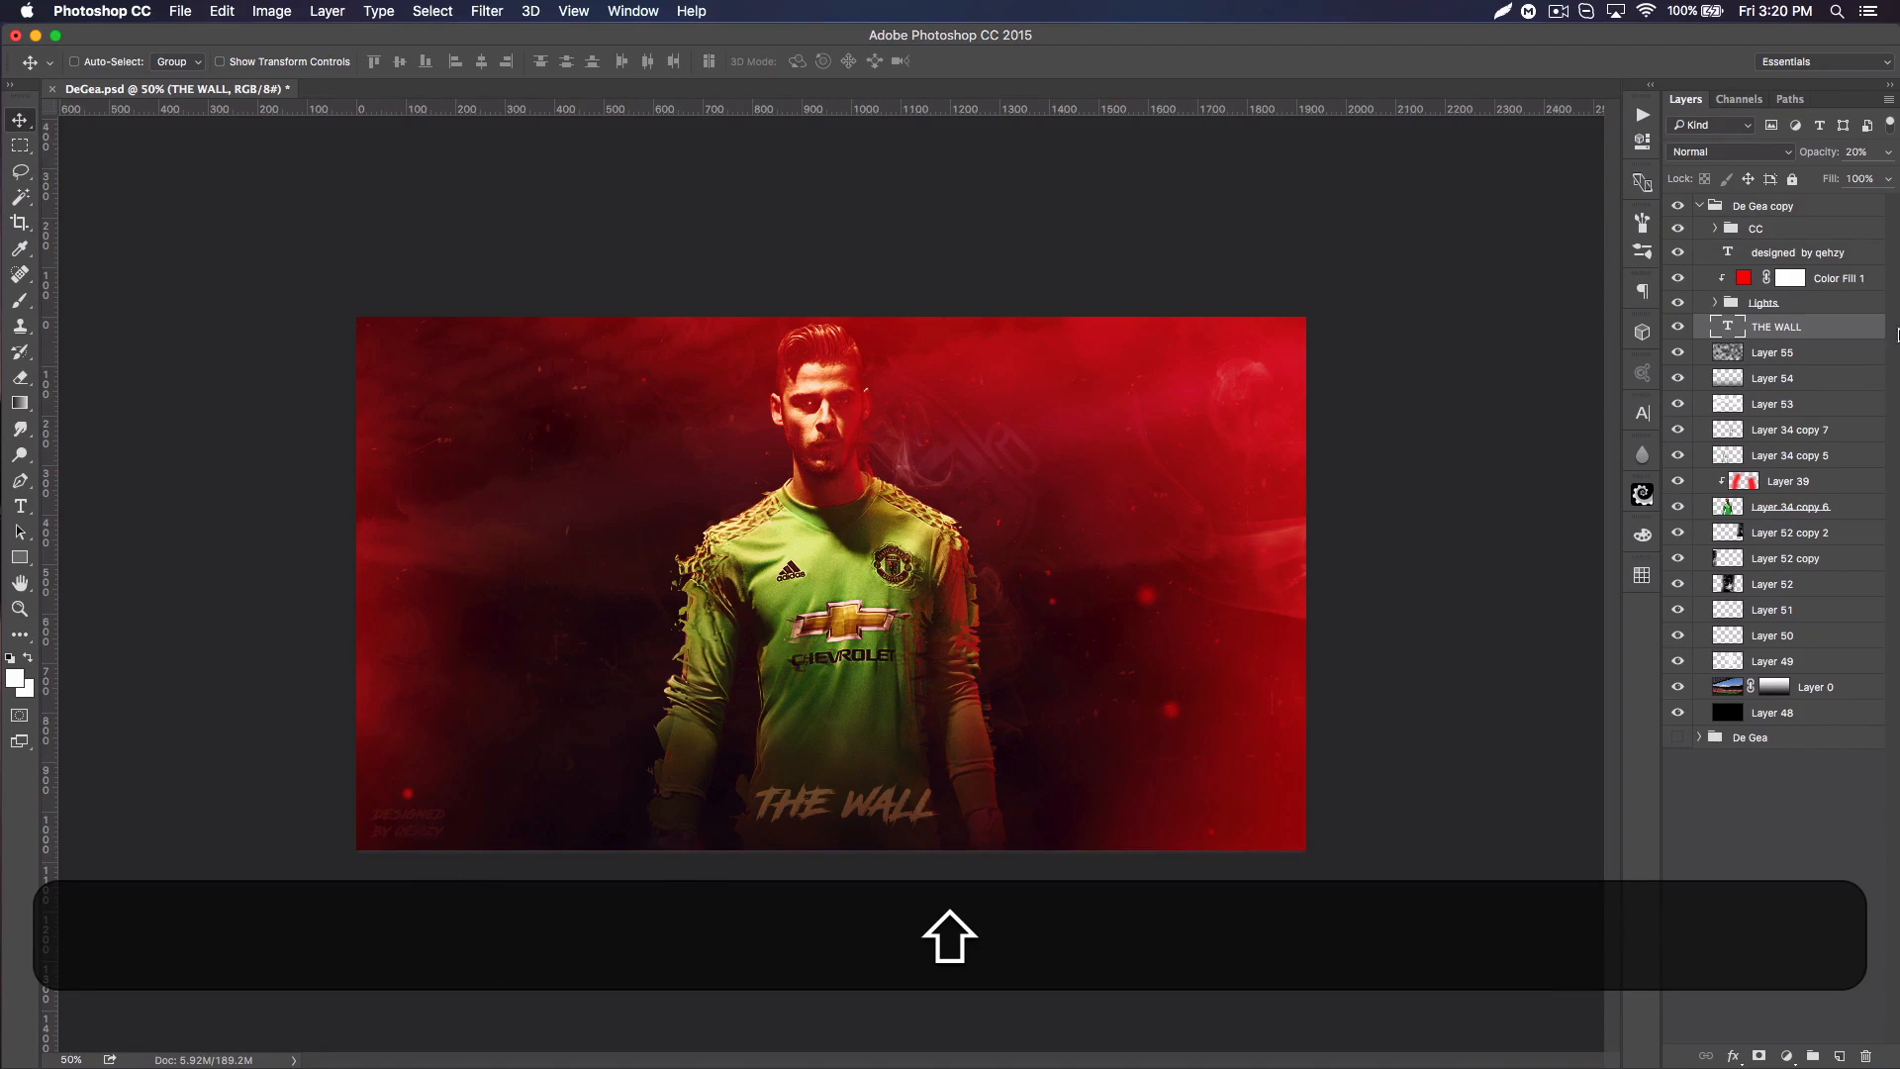
{"action": "left_click", "coordinate": [1807, 255]}
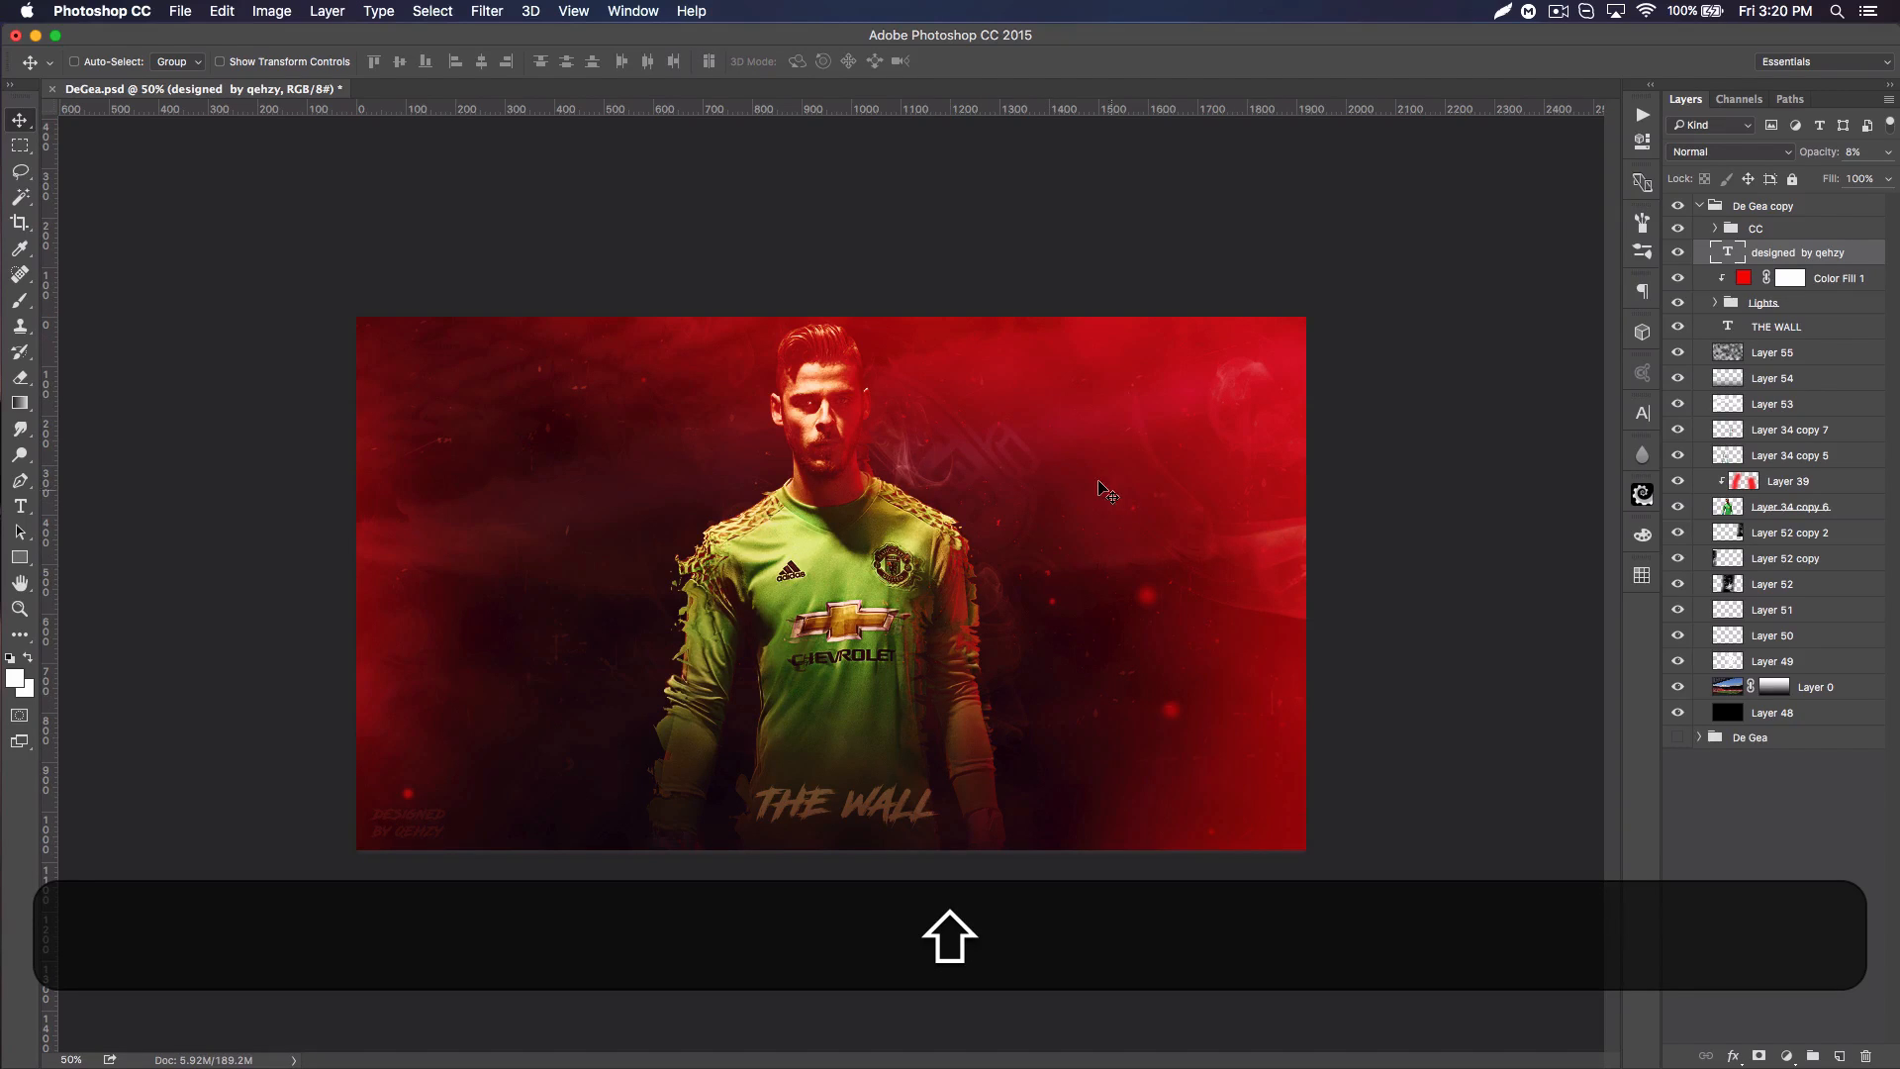
Step: Show the original De Gea group and toggle the De Gea copy group's visibility to compare the two poster versions
{"action": "left_click", "coordinate": [1679, 206]}
{"action": "left_click", "coordinate": [1680, 740]}
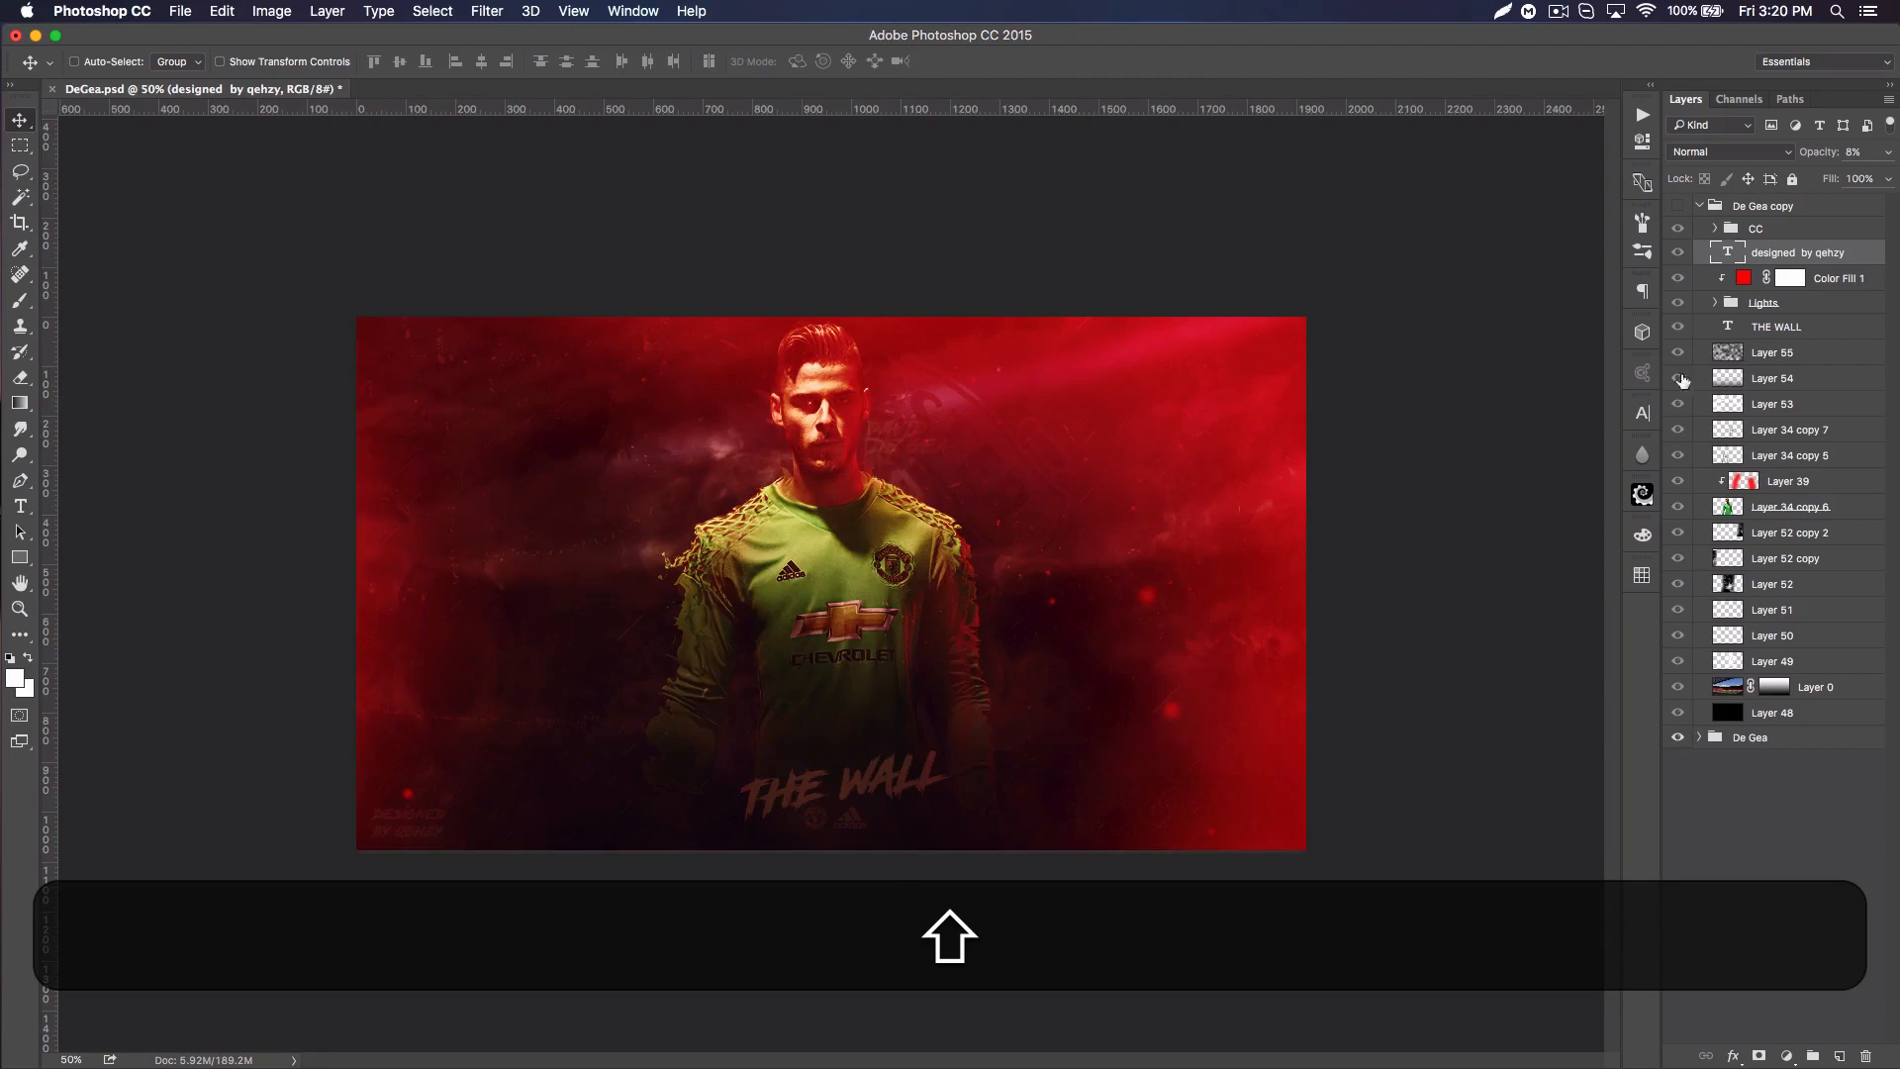
{"action": "left_click", "coordinate": [1680, 206]}
{"action": "left_click", "coordinate": [1680, 206]}
{"action": "left_click", "coordinate": [1679, 205]}
{"action": "left_click", "coordinate": [1680, 206]}
{"action": "left_click", "coordinate": [1680, 206]}
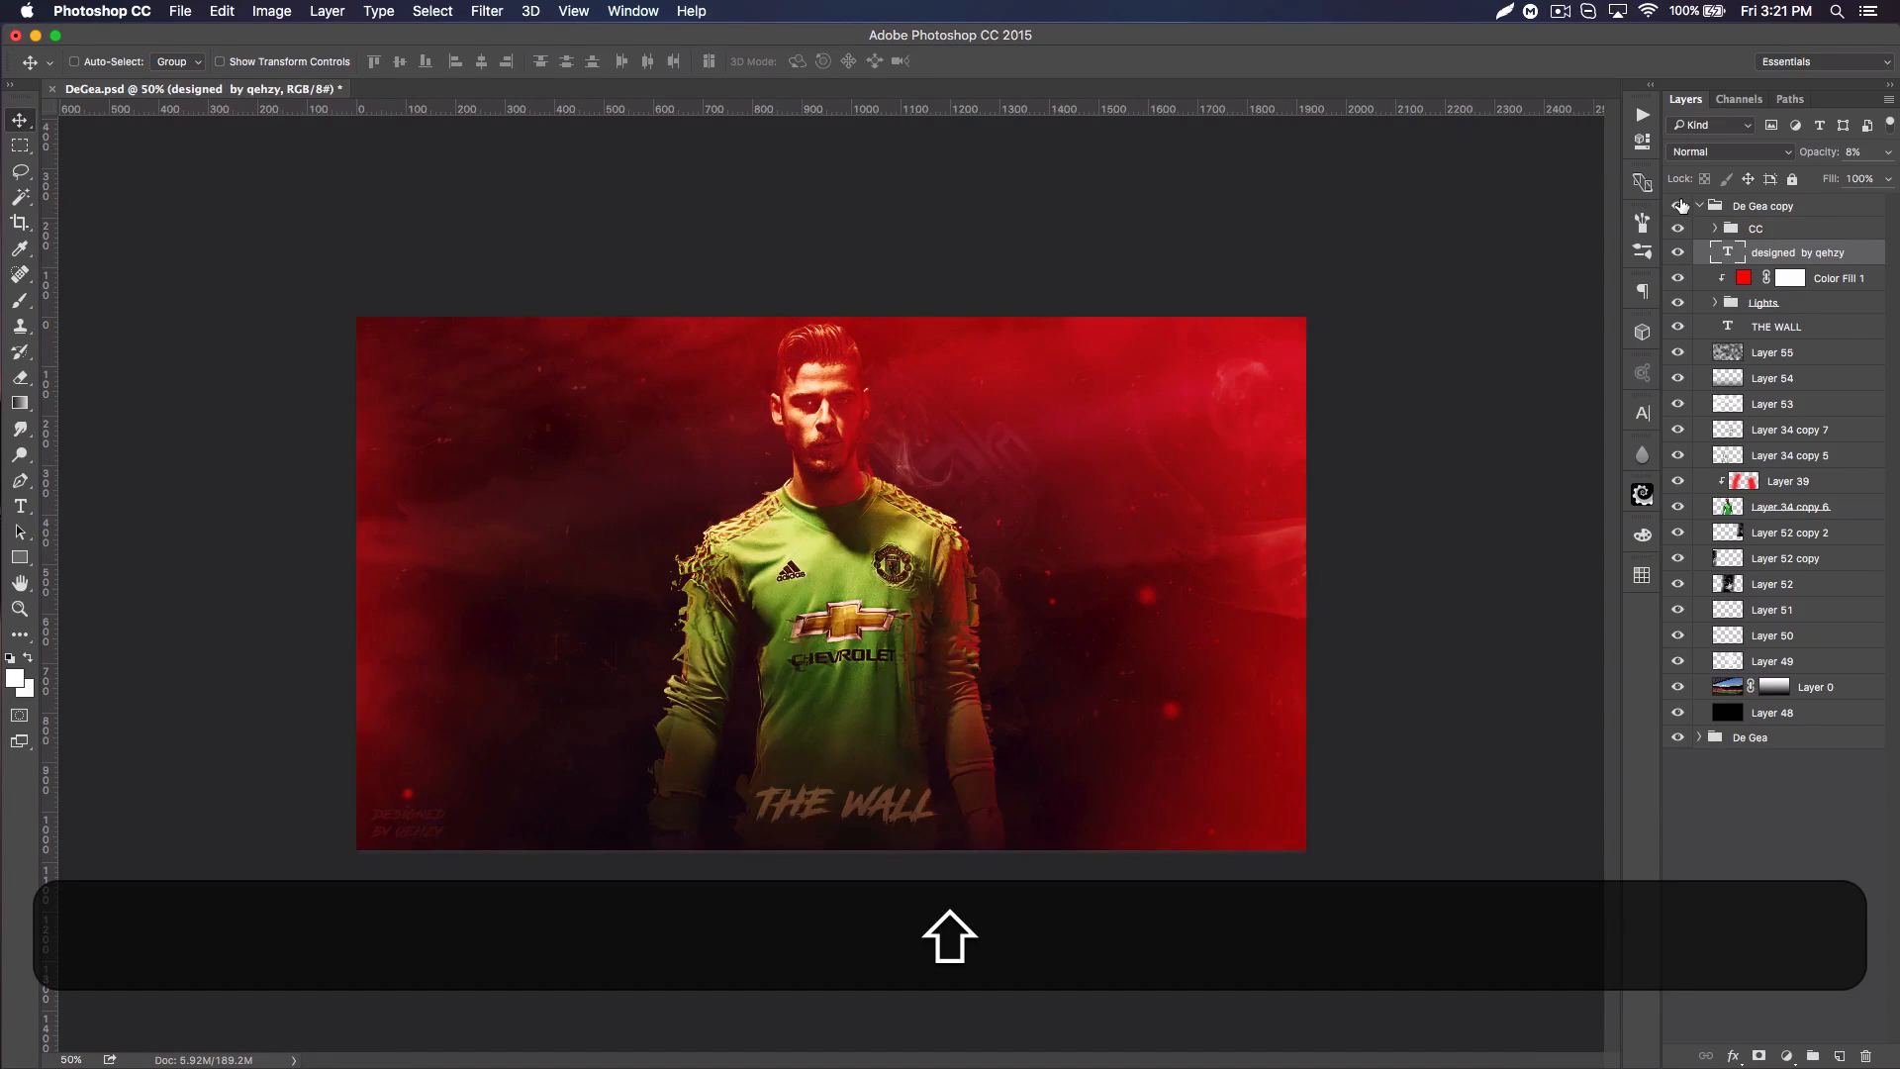
{"action": "left_click", "coordinate": [1680, 206]}
{"action": "left_click", "coordinate": [1680, 206]}
{"action": "left_click", "coordinate": [1679, 206]}
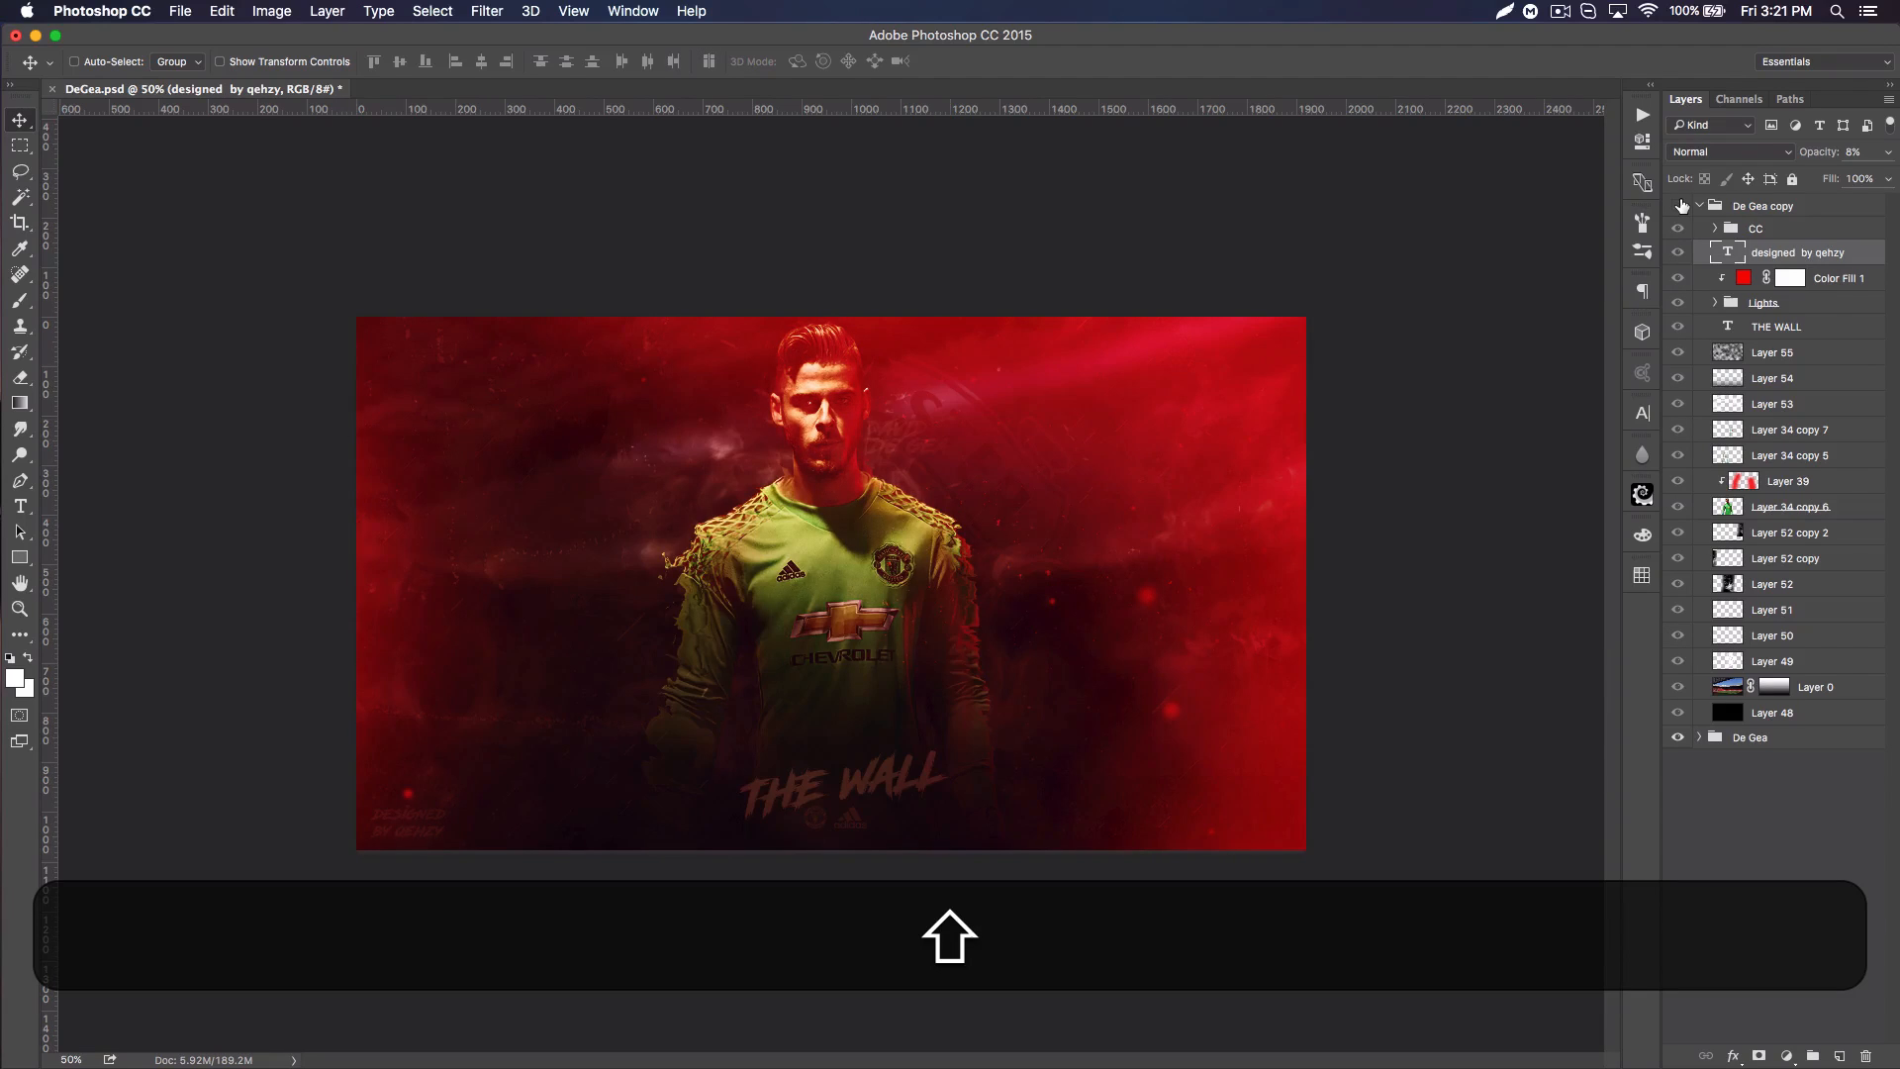
{"action": "left_click", "coordinate": [1680, 206]}
{"action": "left_click", "coordinate": [1679, 206]}
{"action": "left_click", "coordinate": [1683, 208]}
{"action": "left_click", "coordinate": [1680, 206]}
{"action": "left_click", "coordinate": [1680, 206]}
{"action": "left_click", "coordinate": [1680, 207]}
{"action": "left_click", "coordinate": [1680, 207]}
{"action": "left_click", "coordinate": [1677, 207]}
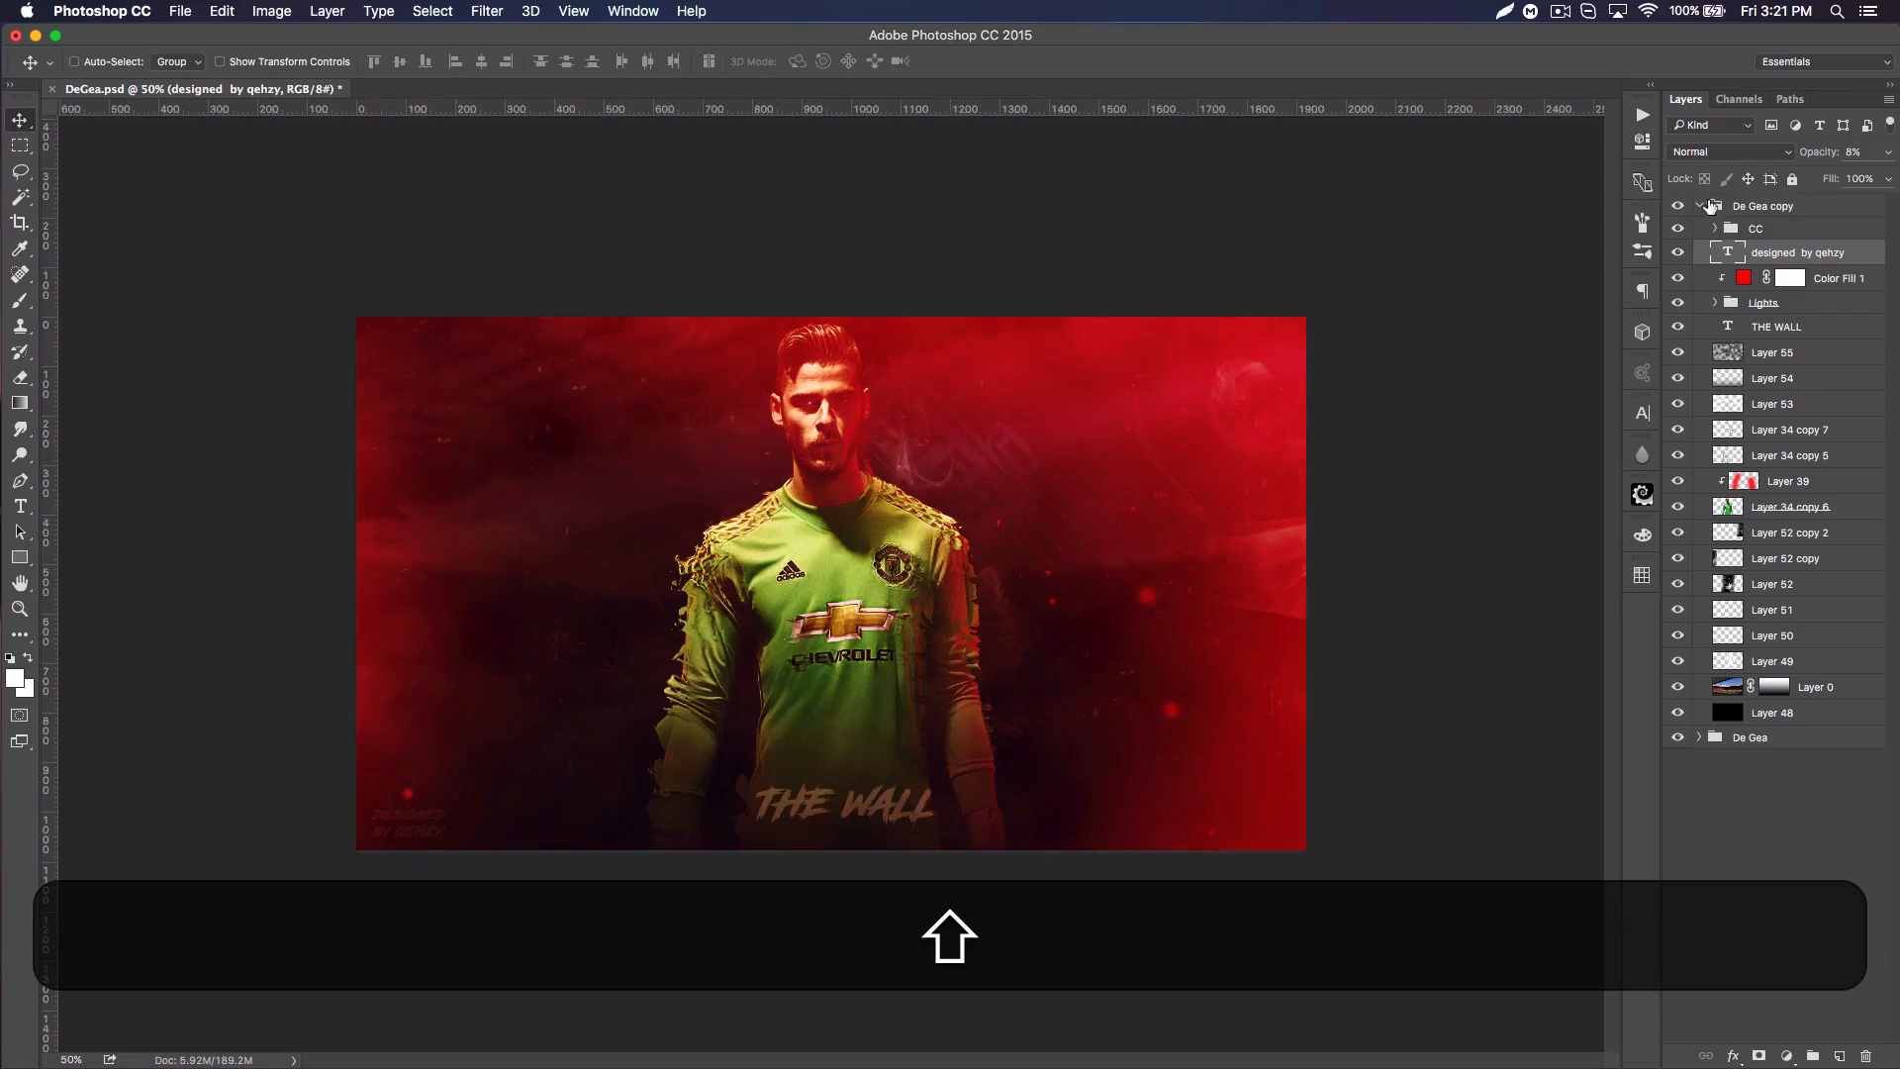
Step: Collapse the De Gea copy group, duplicate it and merge the duplicate into a single layer
{"action": "left_click", "coordinate": [1701, 206]}
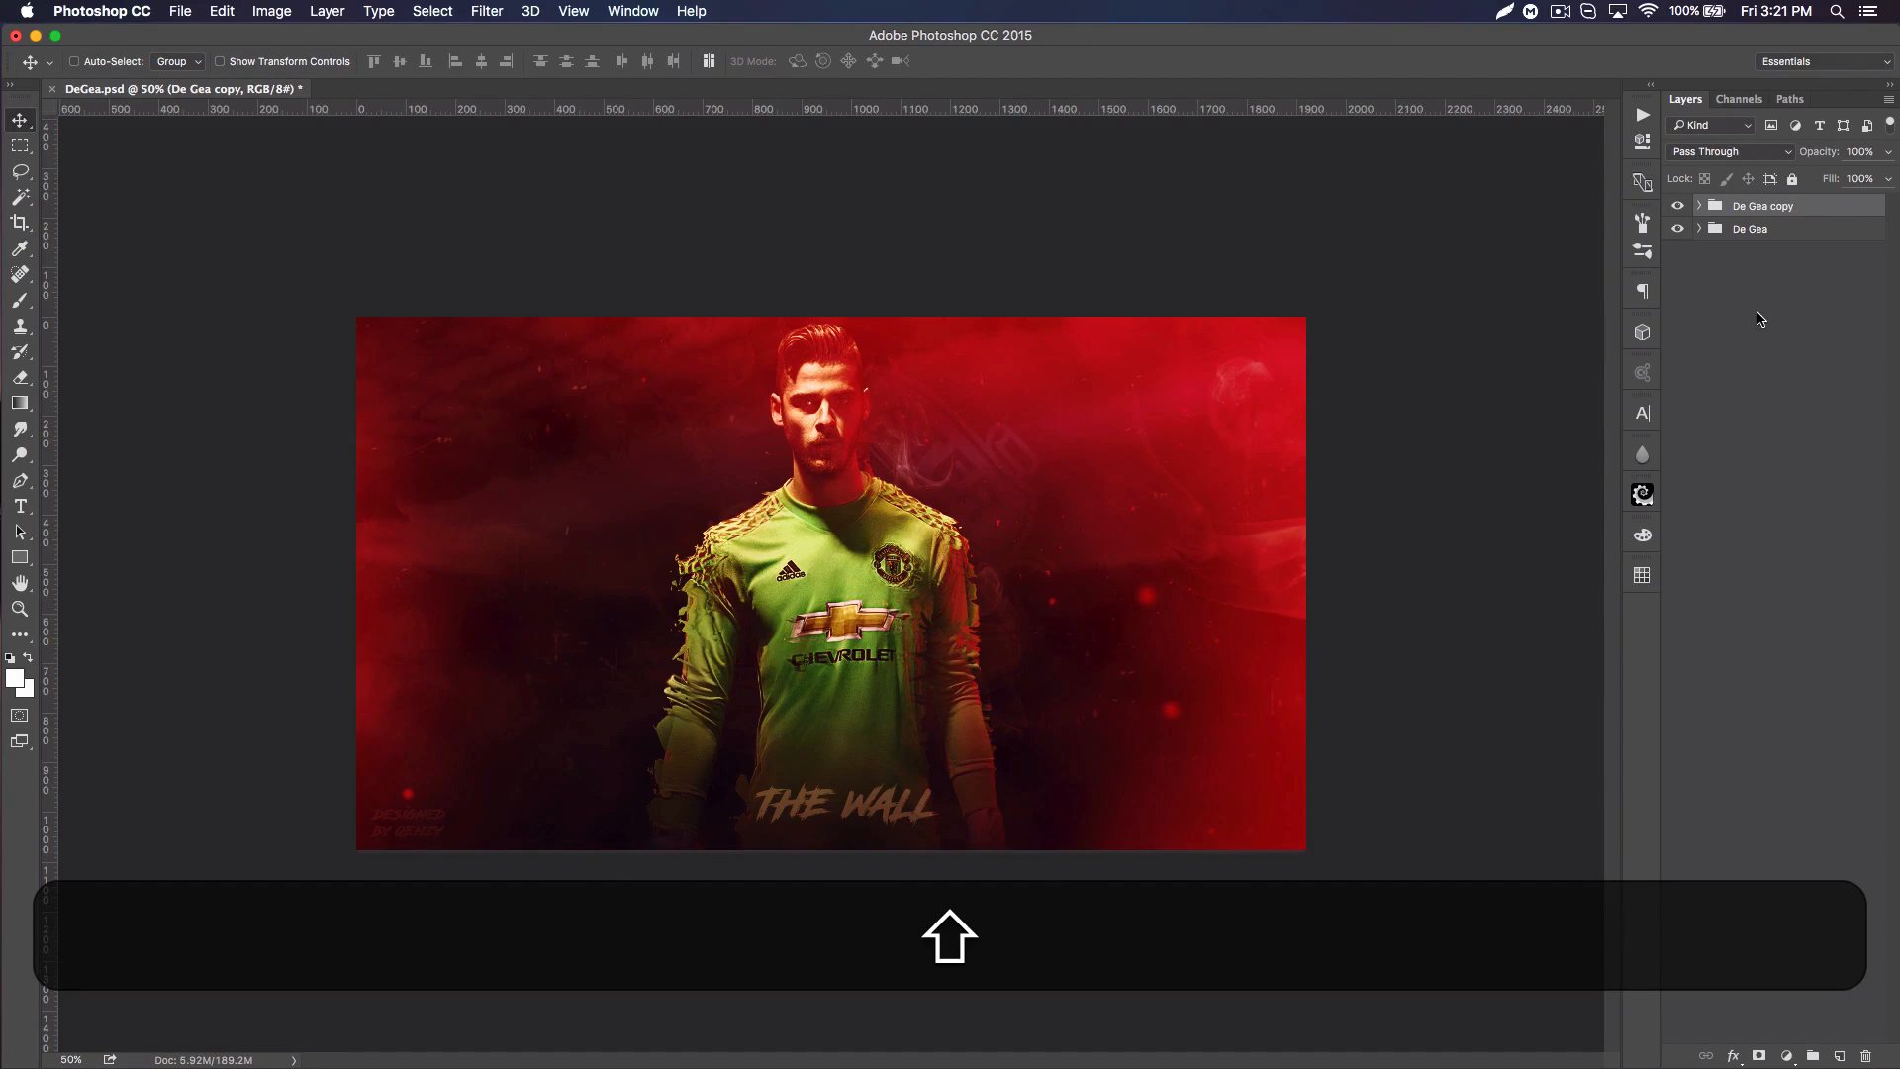
{"action": "left_click", "coordinate": [1680, 206]}
{"action": "left_click", "coordinate": [1678, 229]}
{"action": "left_click", "coordinate": [1678, 229]}
{"action": "left_click", "coordinate": [1699, 229]}
{"action": "left_click", "coordinate": [1698, 229]}
{"action": "key", "text": "super+shift+j"}
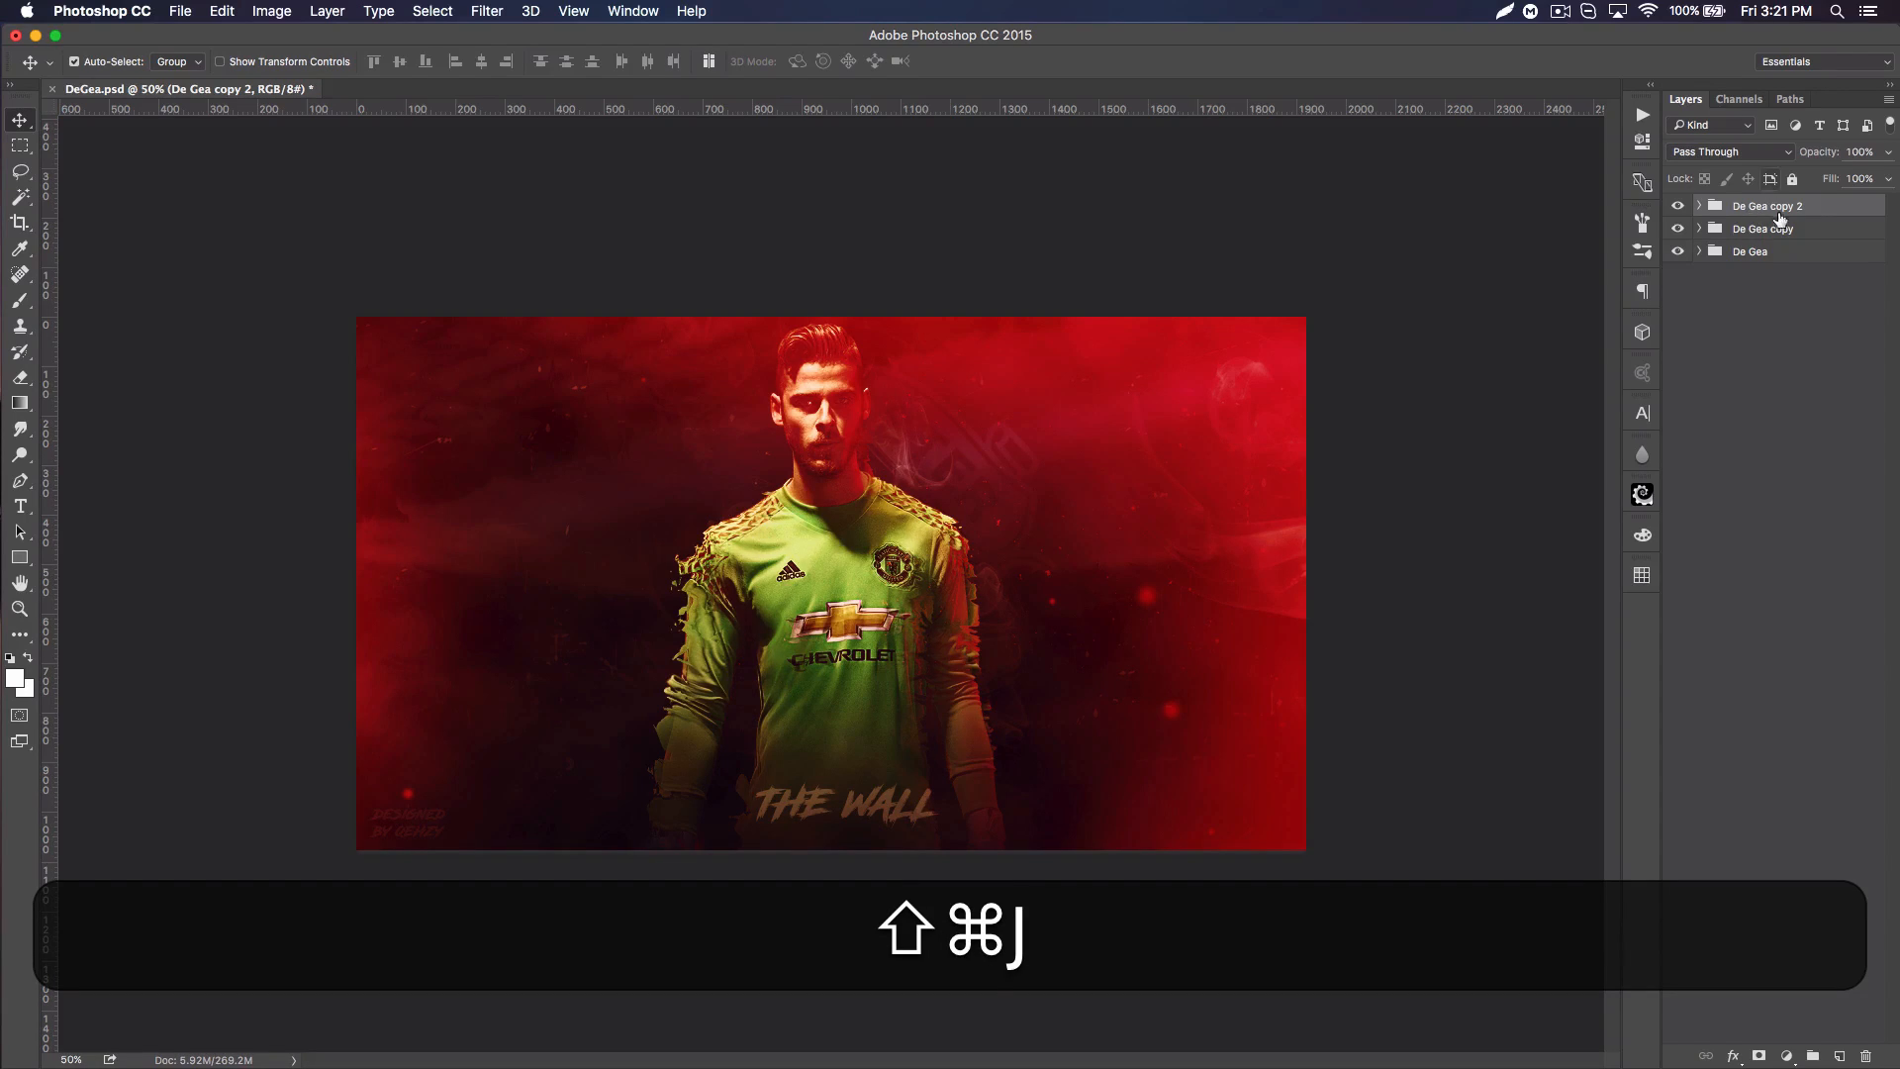
{"action": "key", "text": "super+shift+e"}
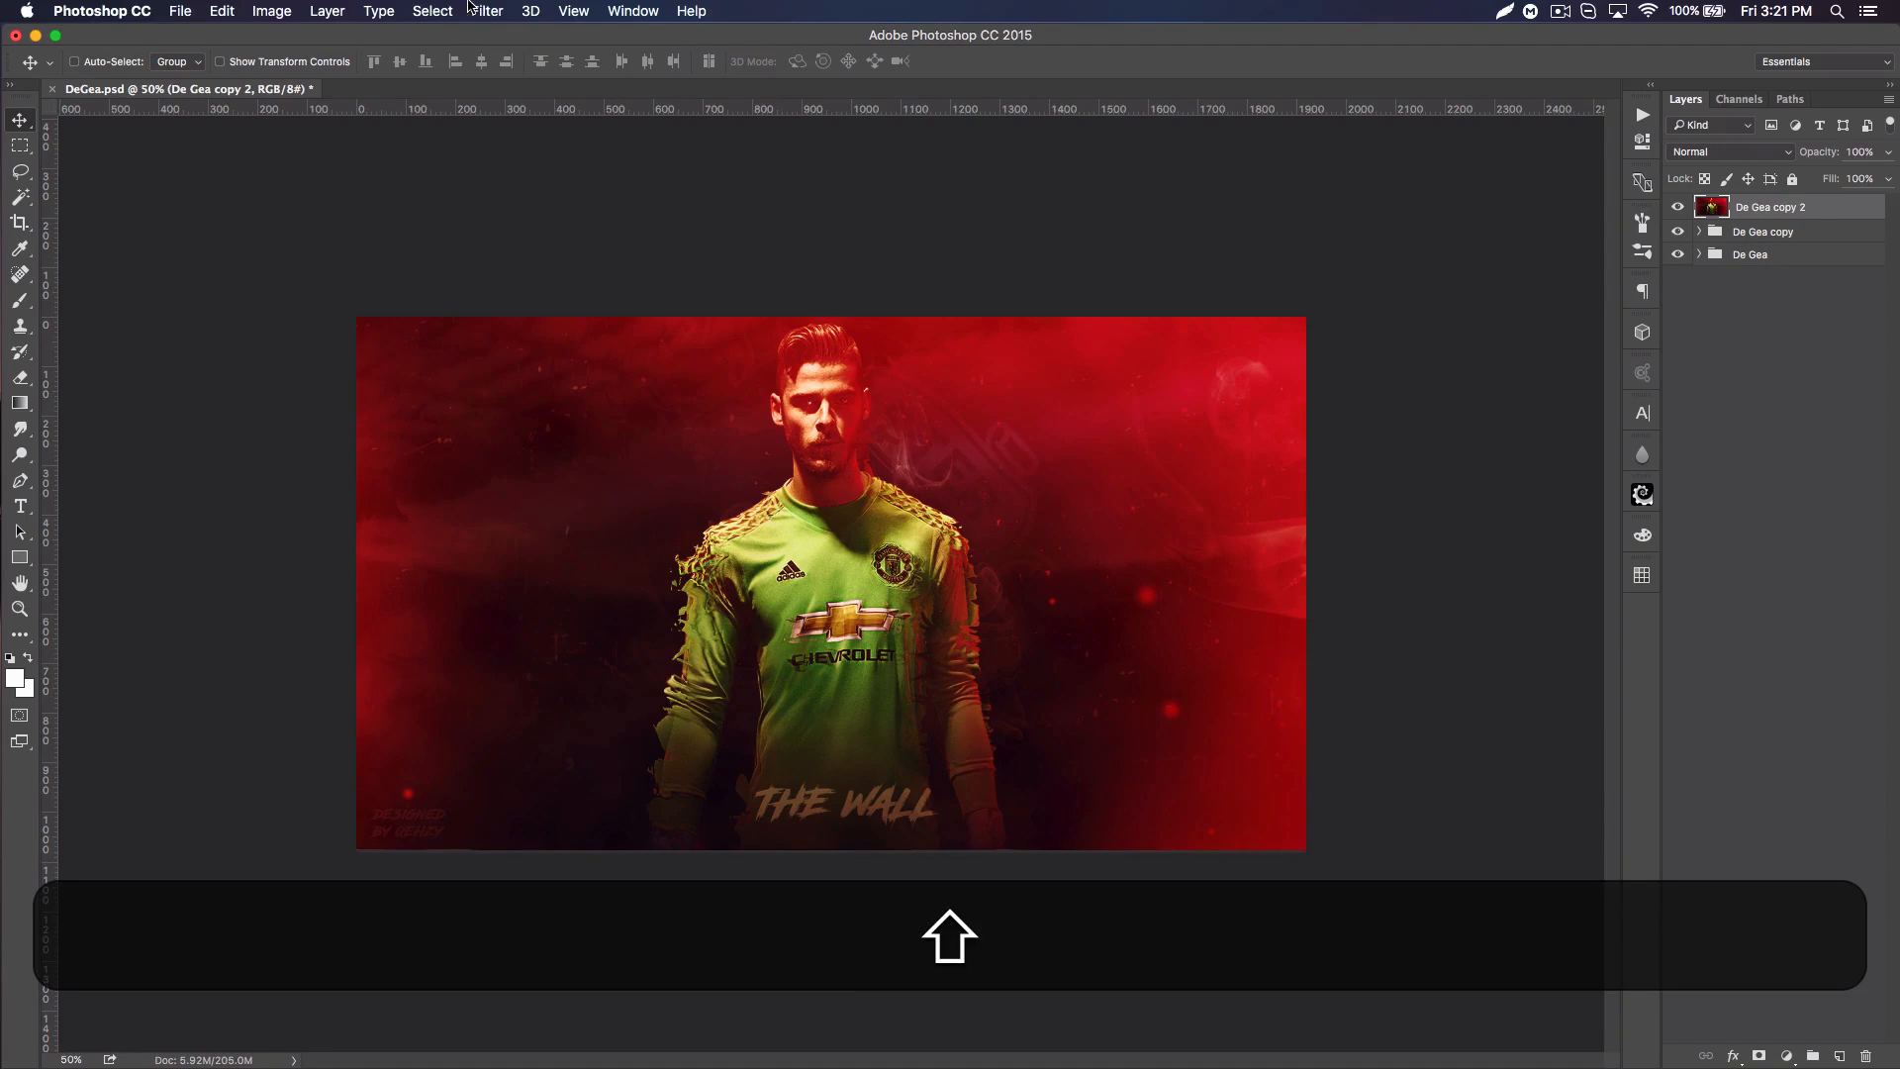
Step: Duplicate the merged poster layer and apply a Gaussian Blur with a 6.0 pixel radius to the copy
{"action": "key", "text": "super+shift+j"}
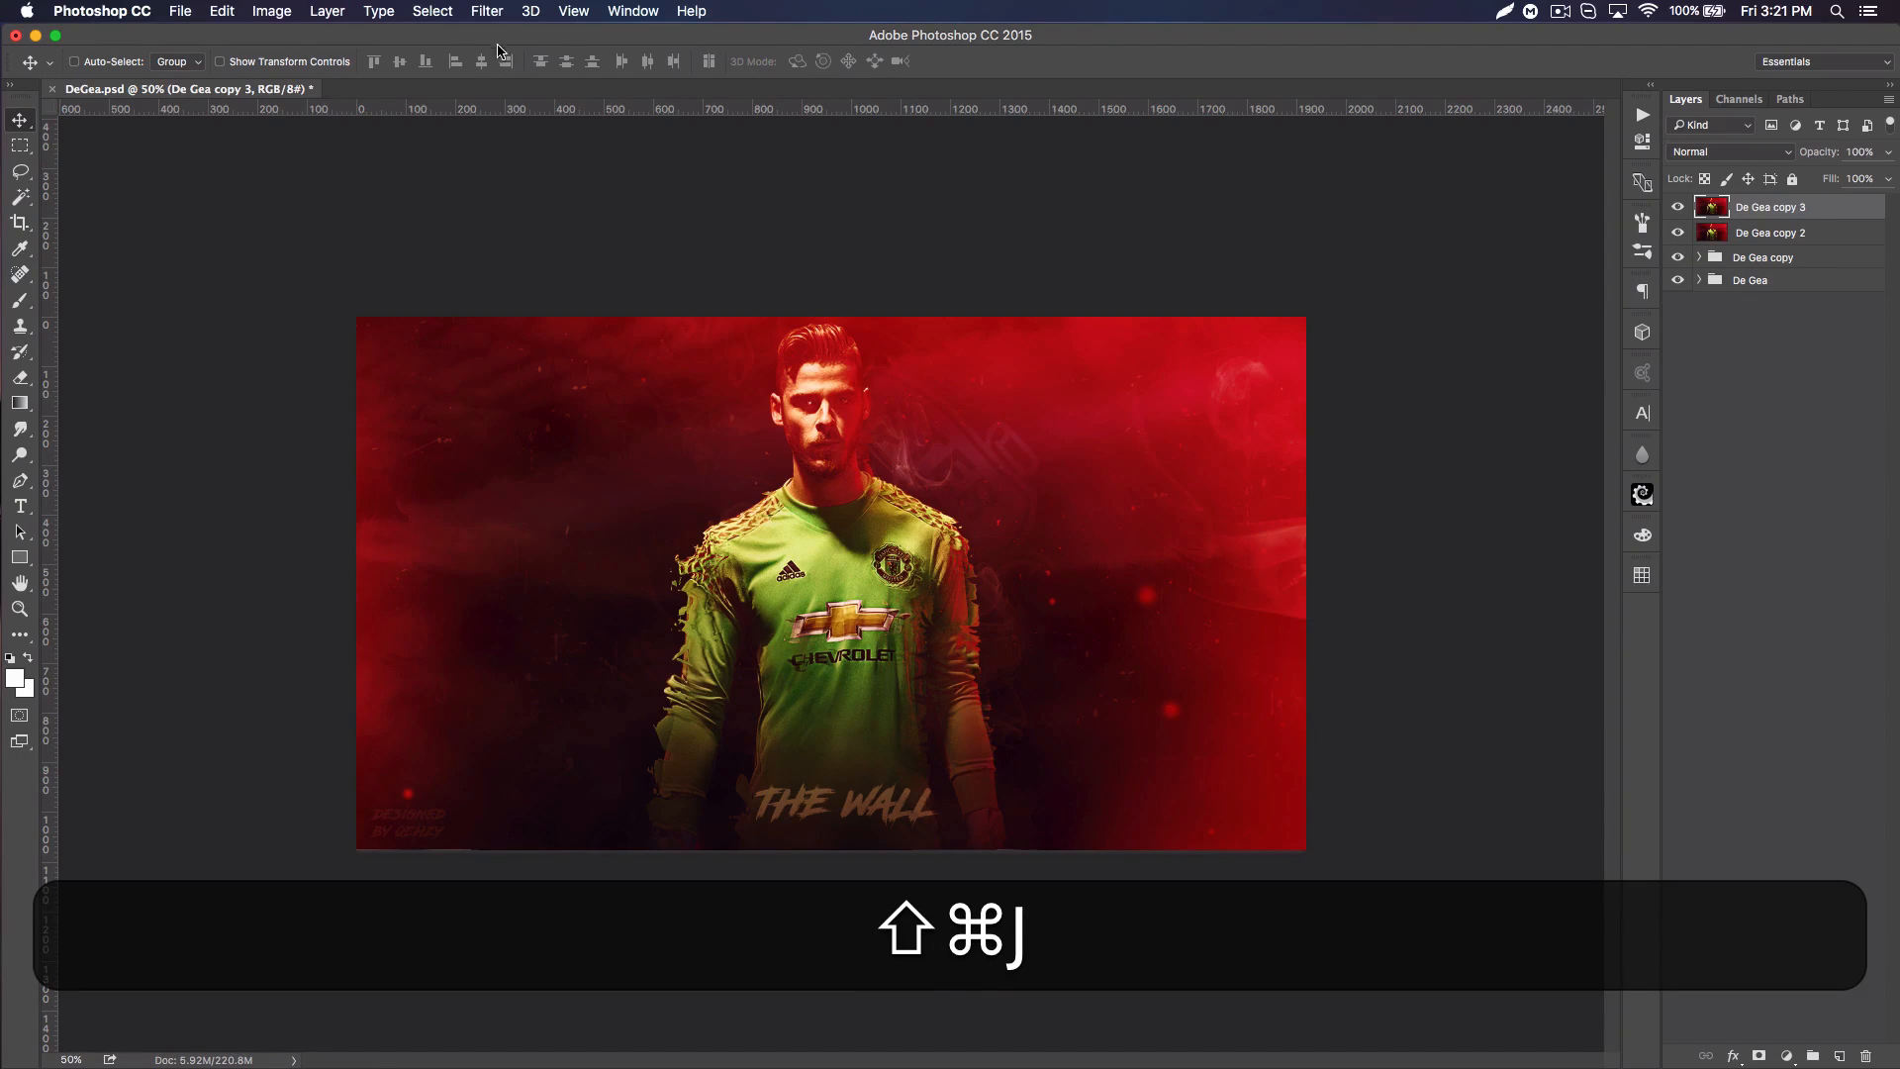
{"action": "left_click", "coordinate": [486, 11]}
{"action": "mouse_move", "coordinate": [633, 246]}
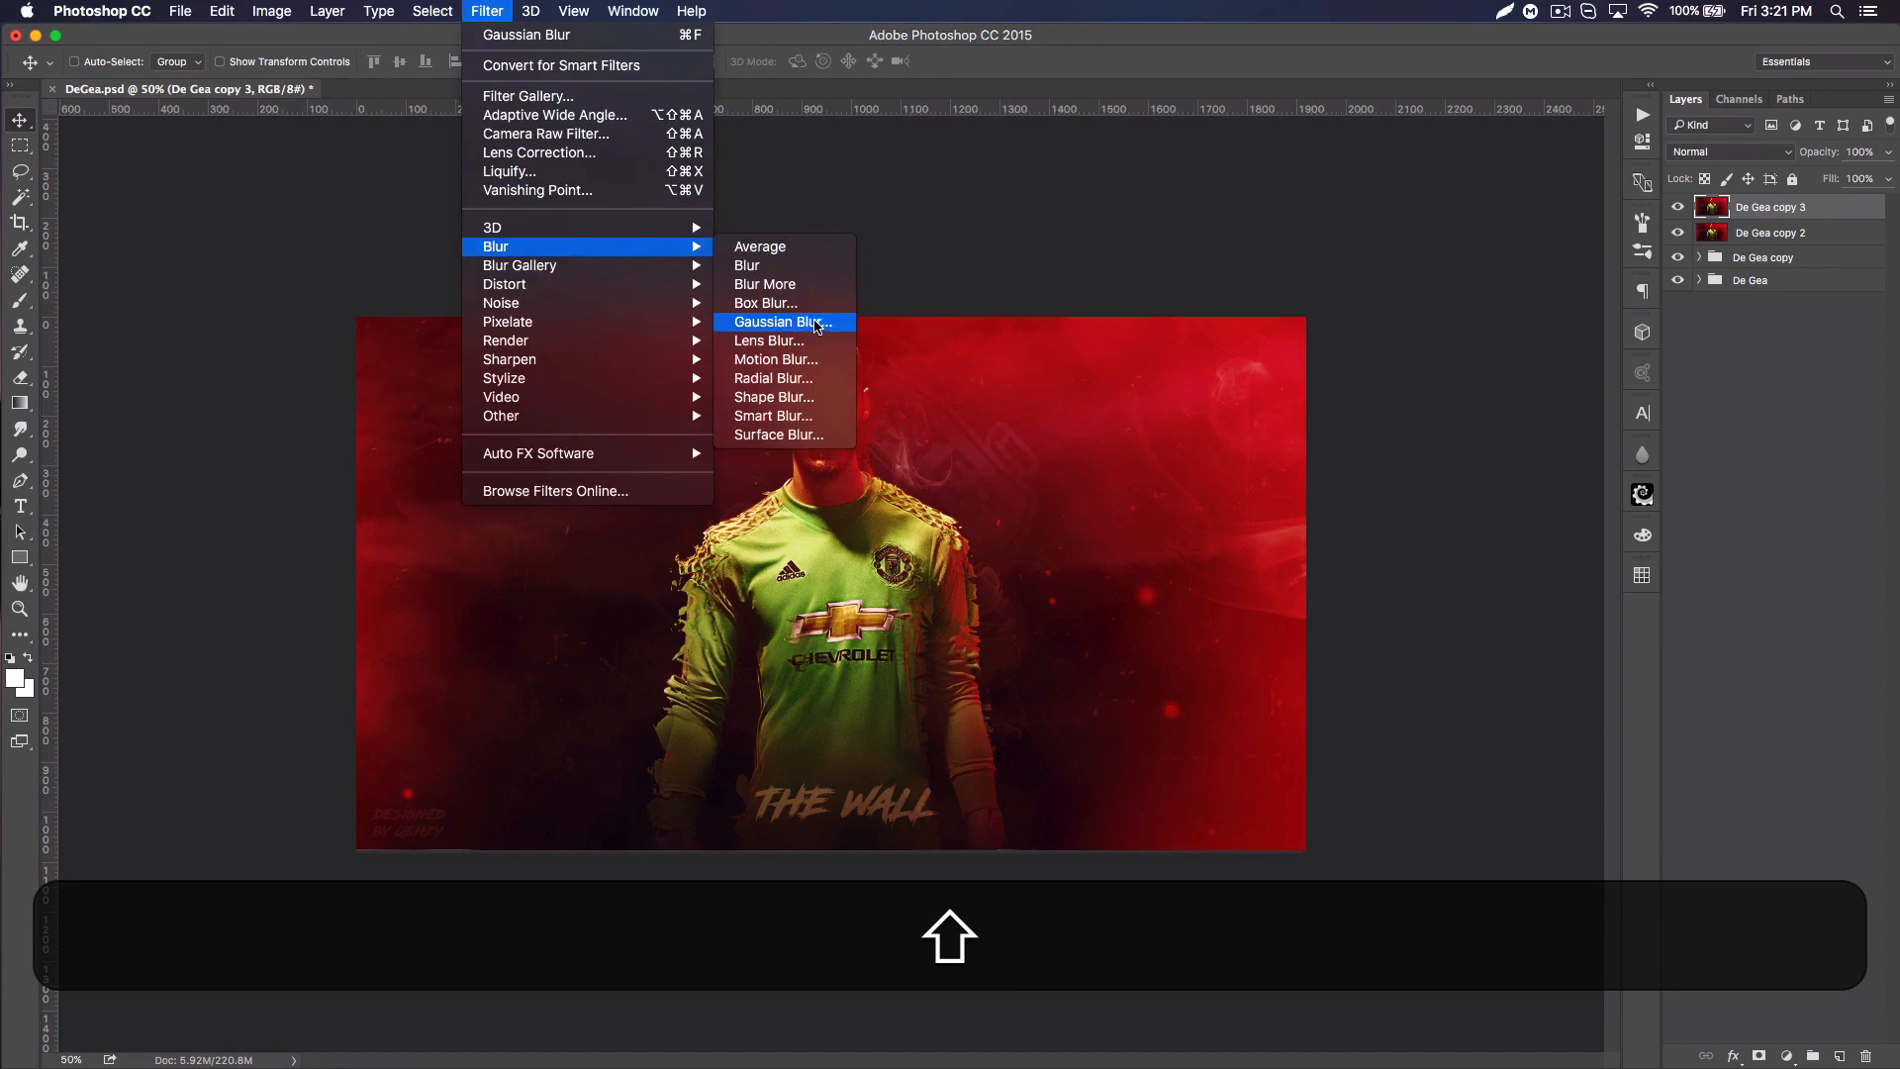
{"action": "left_click", "coordinate": [782, 321]}
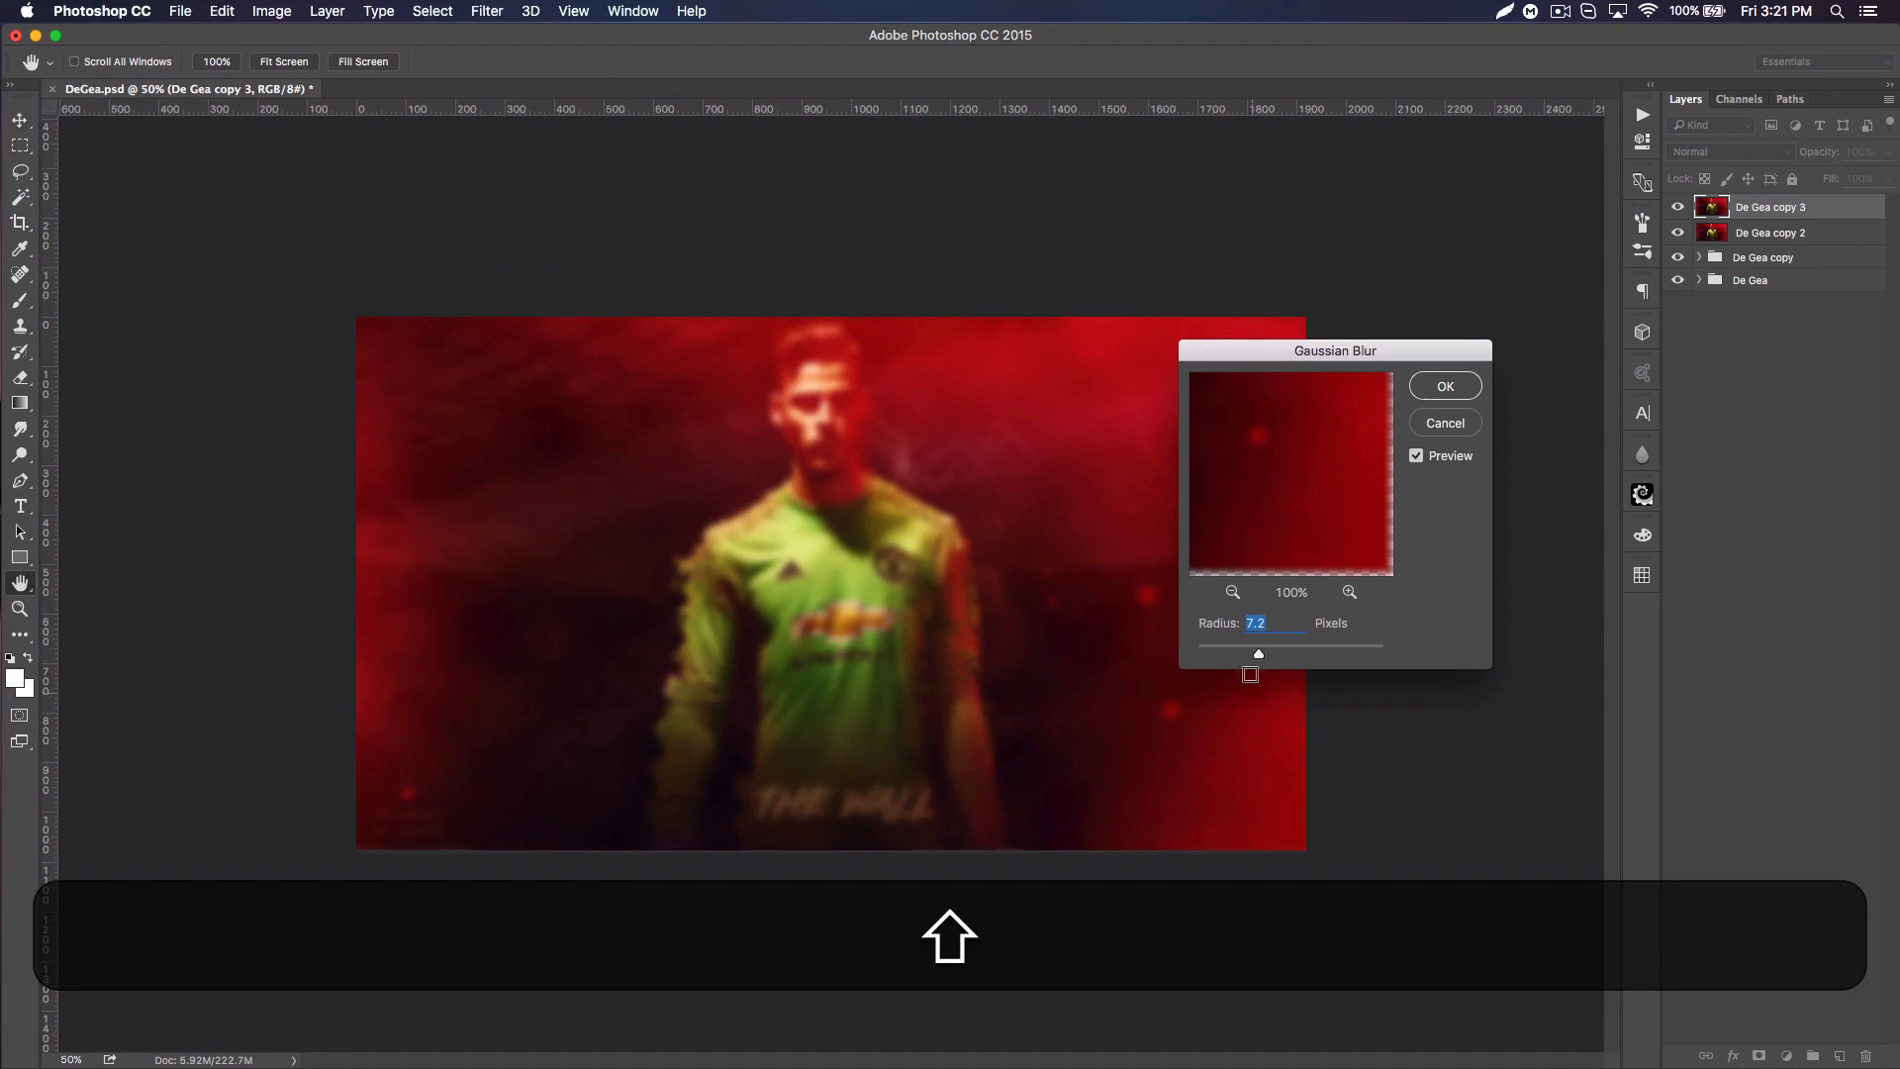
{"action": "left_click_drag", "start_coordinate": [1252, 651], "coordinate": [1254, 650]}
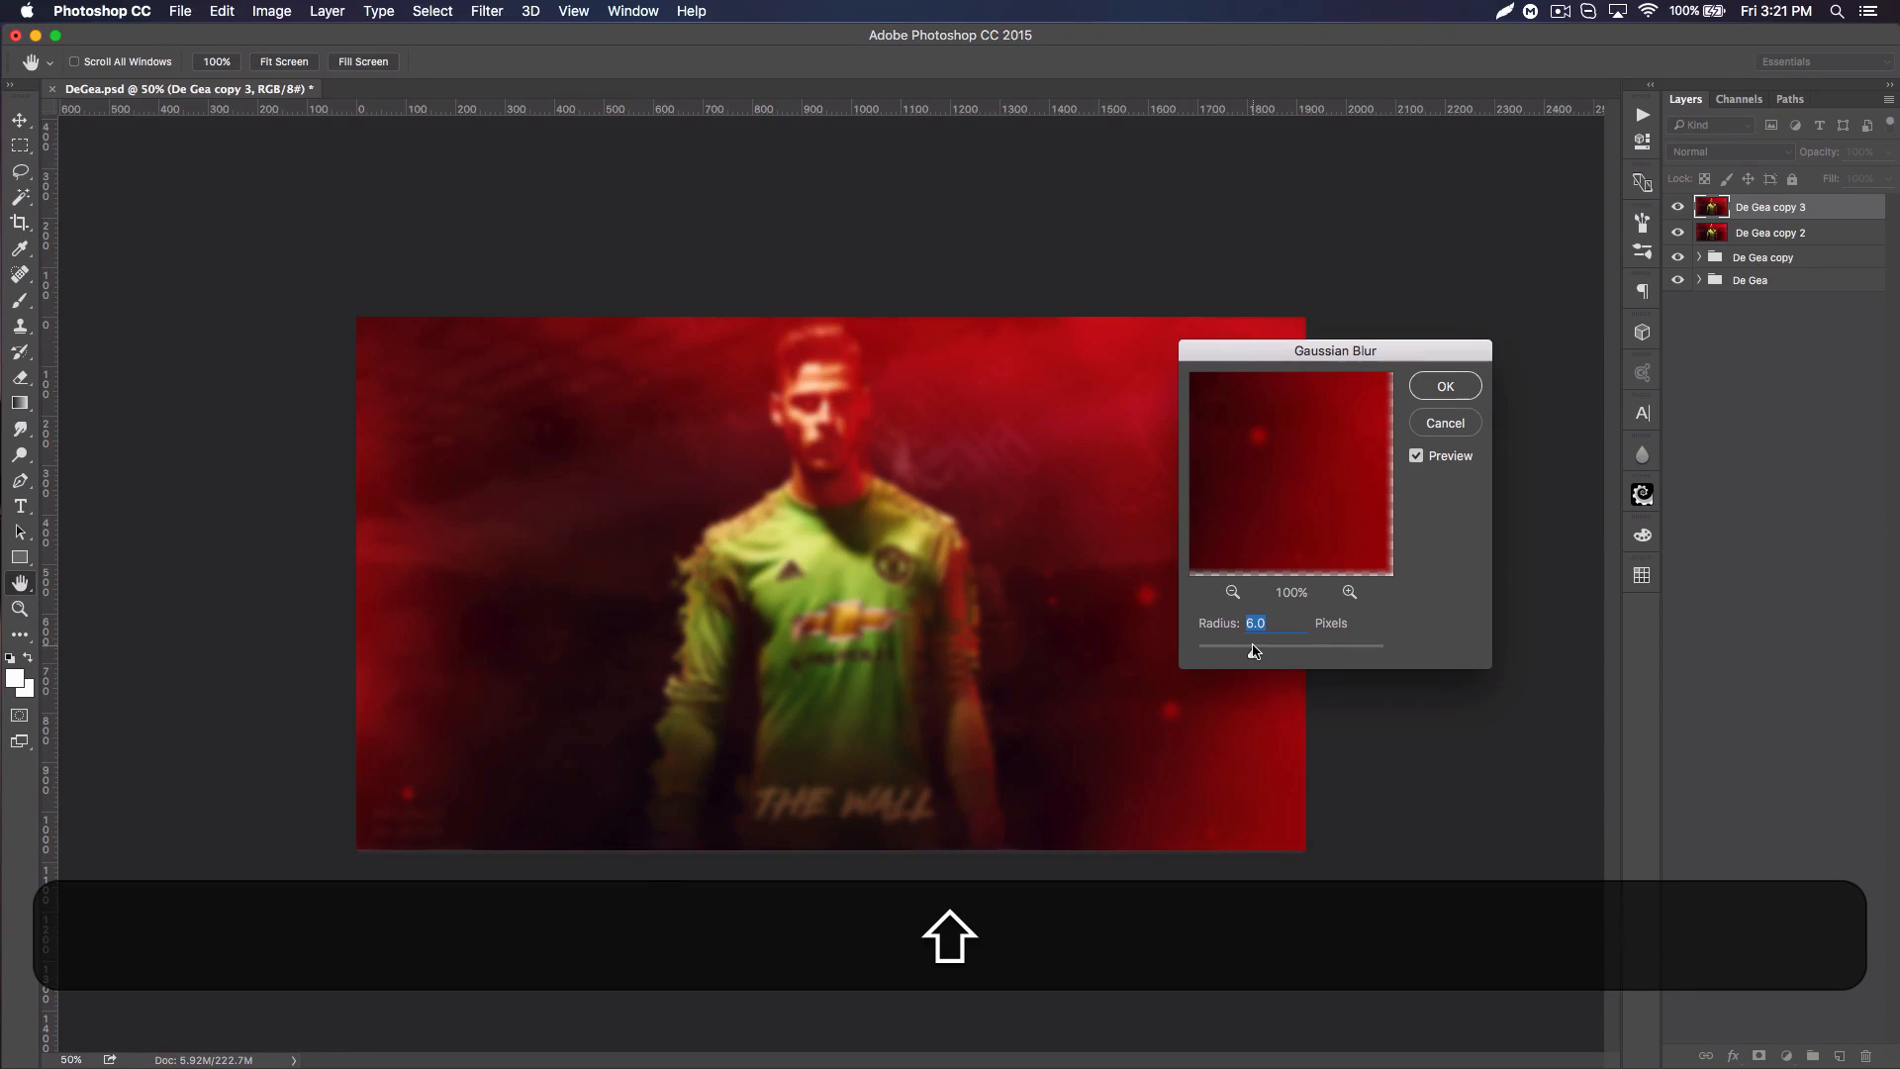
{"action": "left_click", "coordinate": [1456, 384]}
Step: Erase the blurred layer over the player's face, torso and arms, the title and the credit text, using 400 and 300 px soft erasers
{"action": "left_click", "coordinate": [12, 380]}
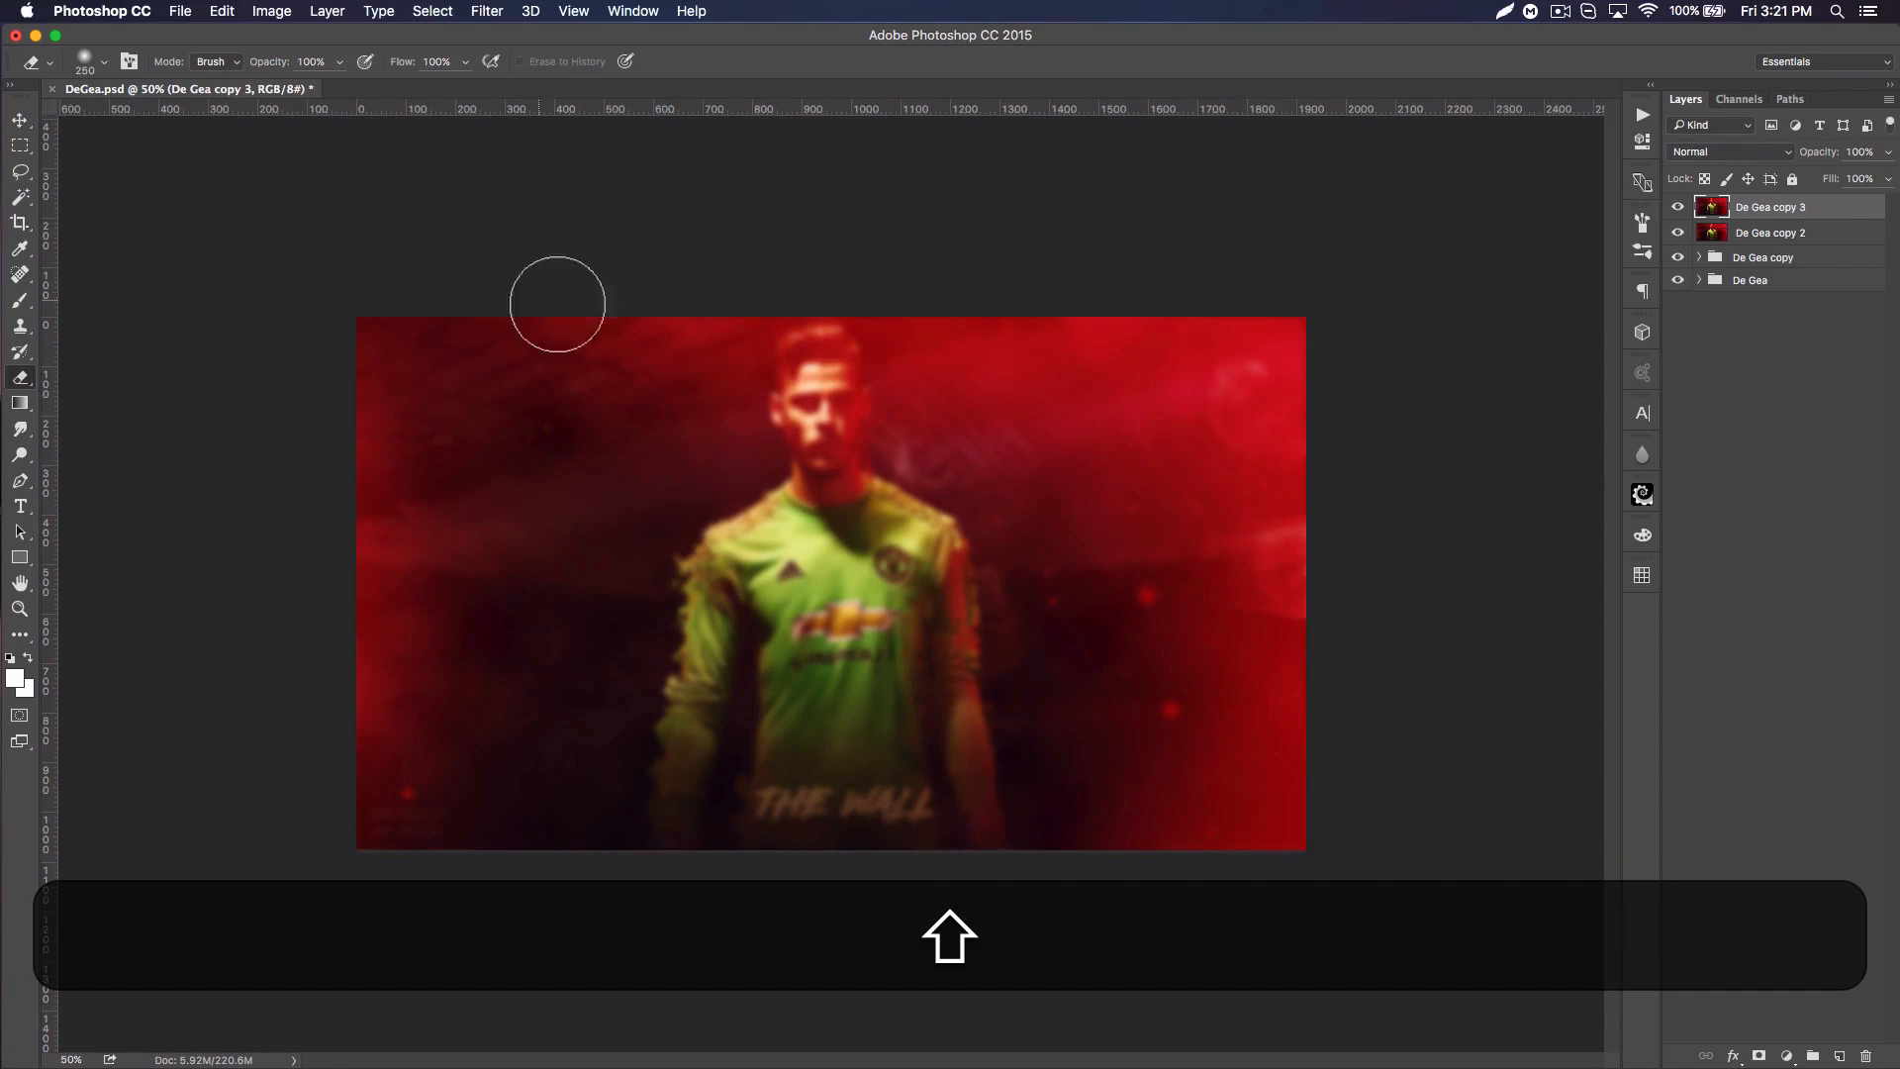
{"action": "key", "text": "bracketright"}
{"action": "key", "text": "bracketright"}
{"action": "key", "text": "bracketright"}
{"action": "key", "text": "bracketright"}
{"action": "key", "text": "bracketright"}
{"action": "key", "text": "bracketleft"}
{"action": "key", "text": "bracketleft"}
{"action": "key", "text": "bracketleft"}
{"action": "mouse_move", "coordinate": [819, 393]}
{"action": "left_mouse_down"}
{"action": "mouse_move", "coordinate": [818, 834]}
{"action": "mouse_move", "coordinate": [749, 820]}
{"action": "mouse_move", "coordinate": [849, 874]}
{"action": "mouse_move", "coordinate": [740, 820]}
{"action": "mouse_move", "coordinate": [572, 865]}
{"action": "mouse_move", "coordinate": [334, 818]}
{"action": "mouse_move", "coordinate": [437, 818]}
{"action": "left_mouse_up"}
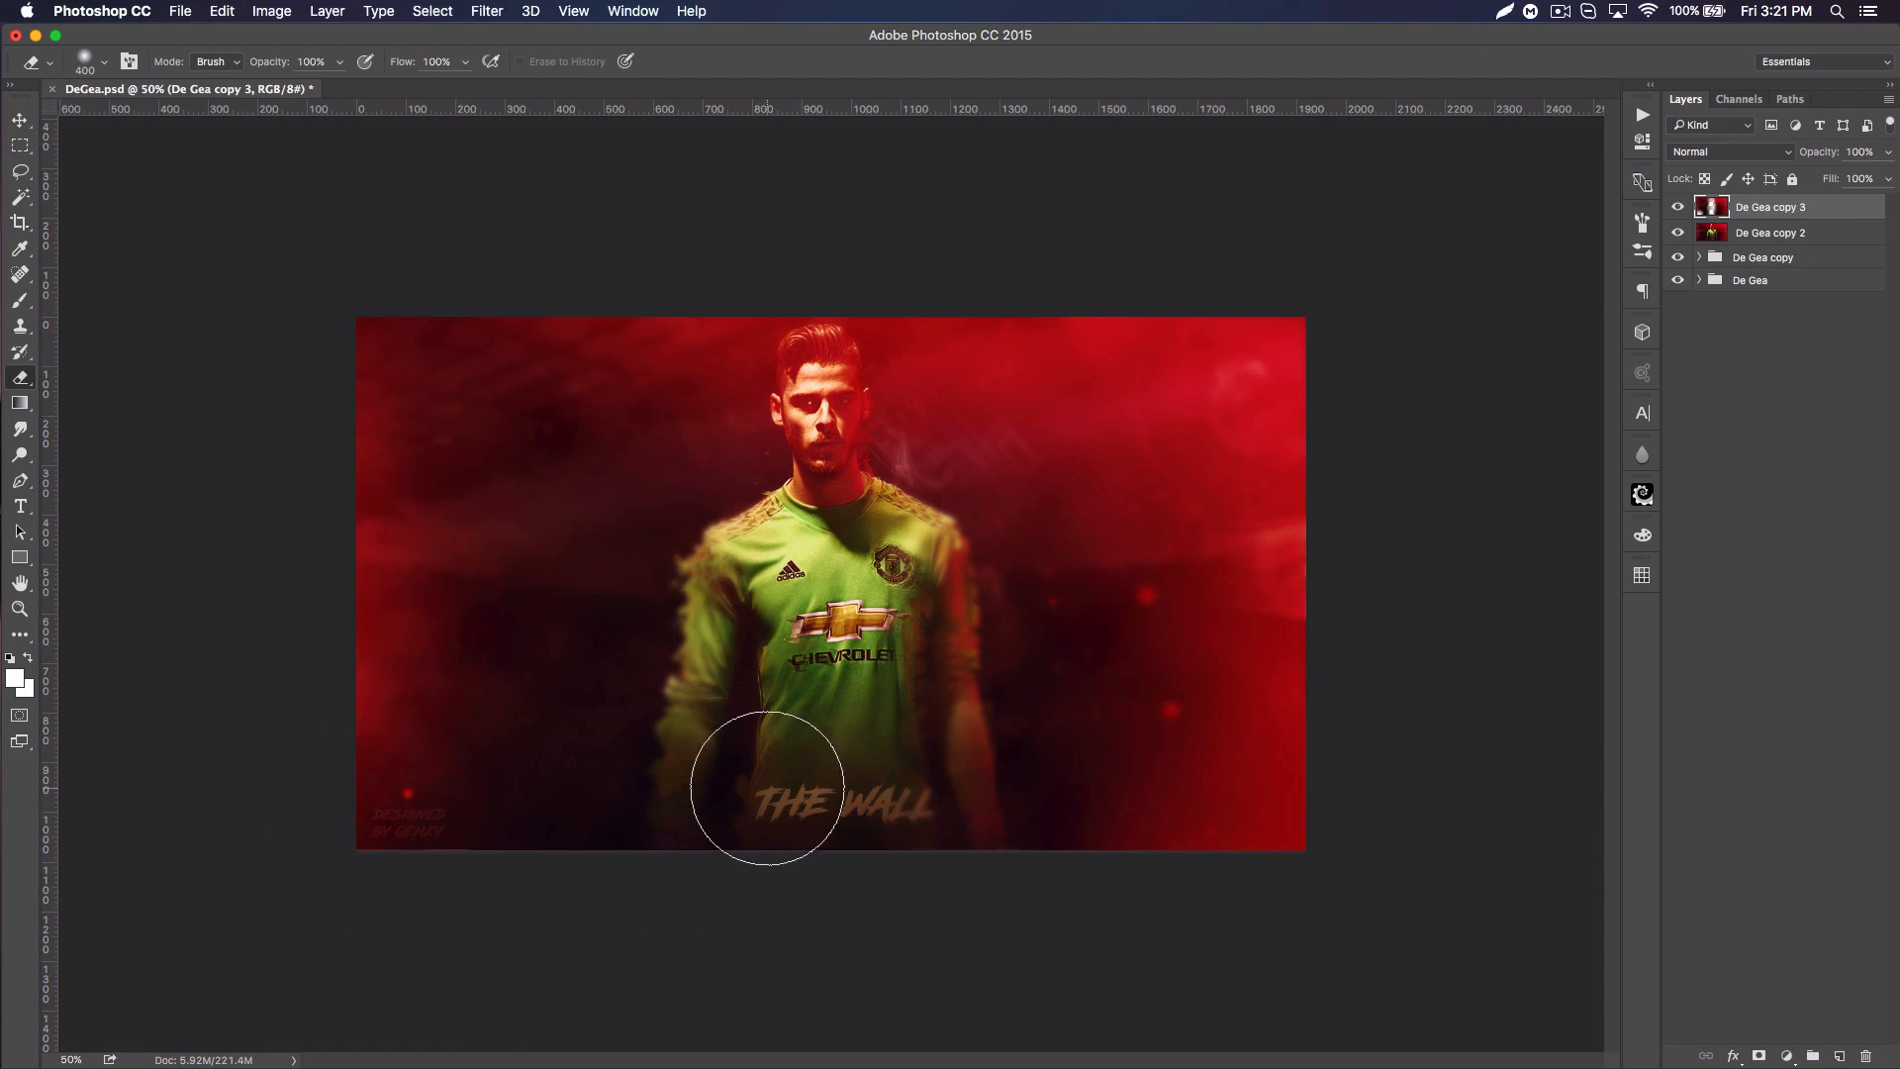
{"action": "key", "text": "bracketleft"}
{"action": "mouse_move", "coordinate": [739, 811]}
{"action": "left_mouse_down"}
{"action": "mouse_move", "coordinate": [749, 602]}
{"action": "mouse_move", "coordinate": [775, 787]}
{"action": "mouse_move", "coordinate": [763, 751]}
{"action": "mouse_move", "coordinate": [912, 861]}
{"action": "mouse_move", "coordinate": [896, 559]}
{"action": "mouse_move", "coordinate": [923, 848]}
{"action": "left_mouse_up"}
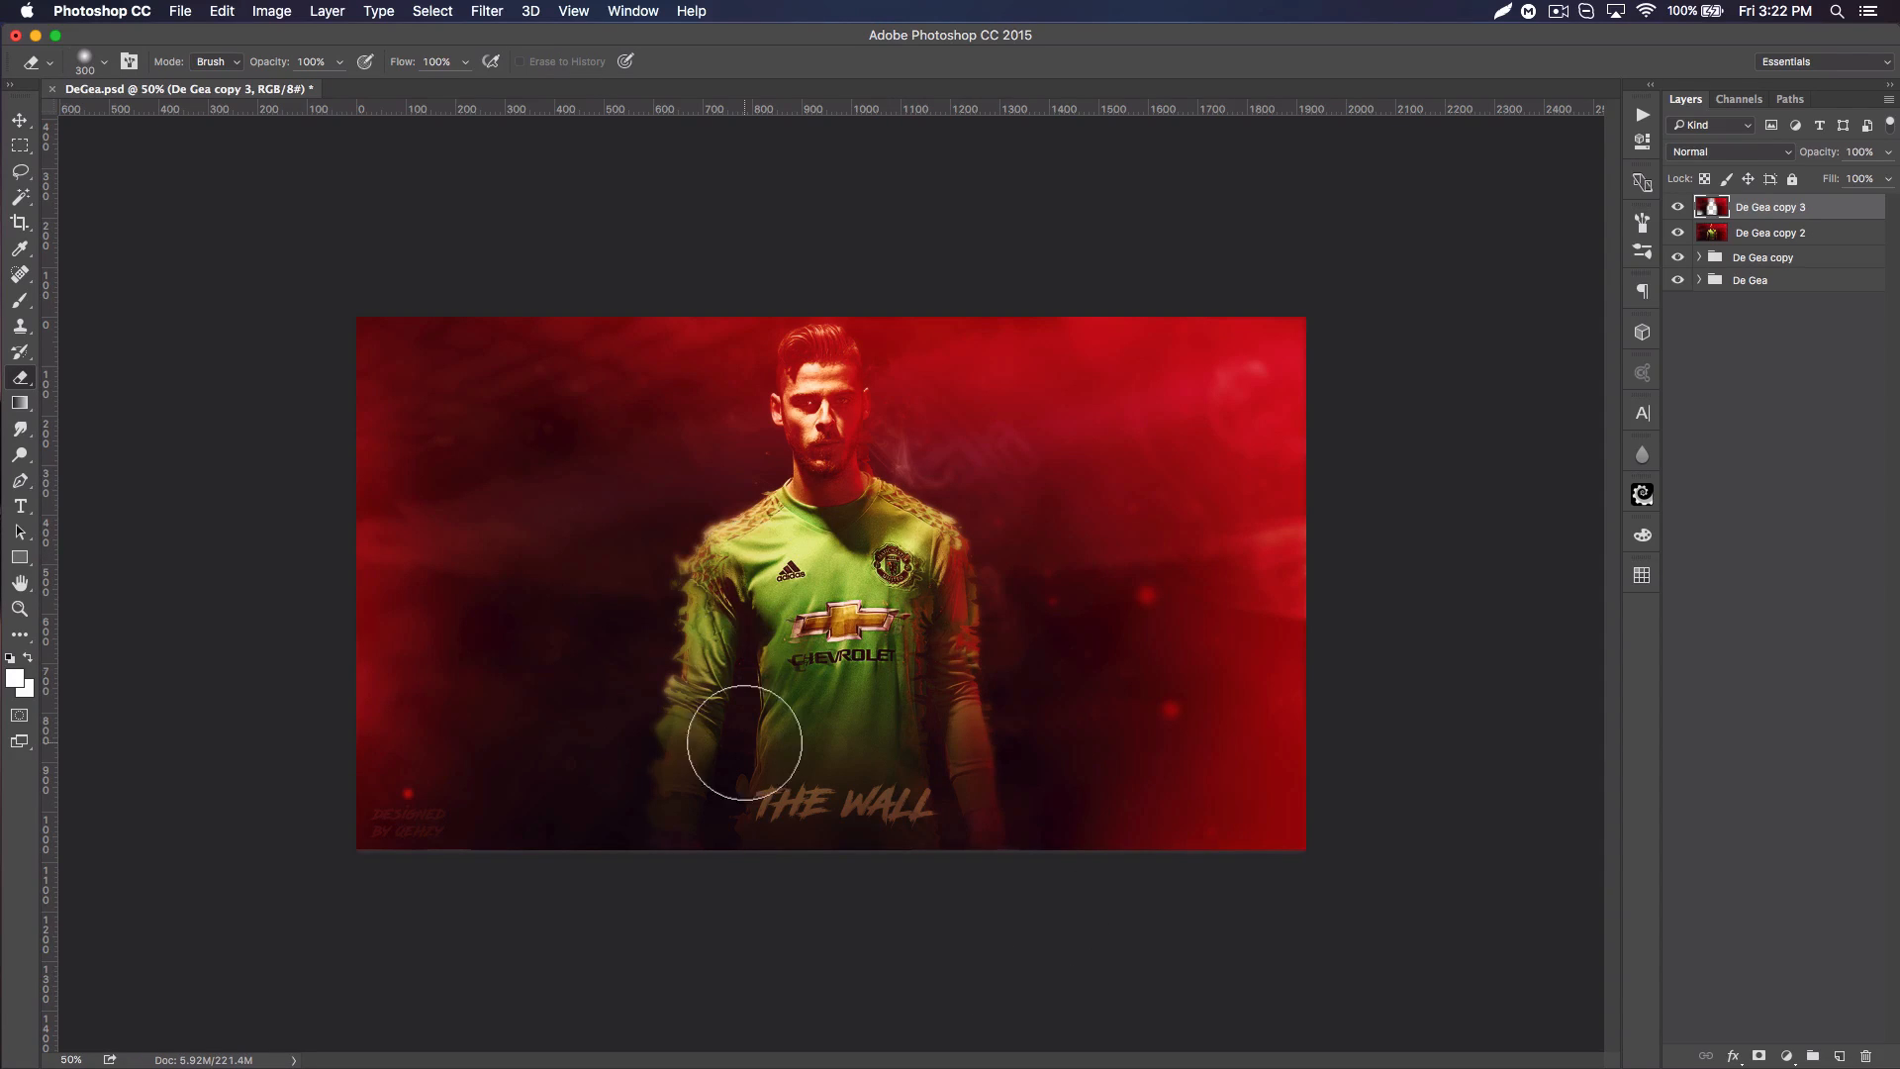
Step: Erase patches of background blur beside the player with a 500 px soft eraser and compare the poster with and without the blurred layer
{"action": "key", "text": "bracketright"}
{"action": "key", "text": "bracketright"}
{"action": "left_click", "coordinate": [483, 752]}
{"action": "left_click", "coordinate": [1177, 760]}
{"action": "left_click", "coordinate": [1154, 434]}
{"action": "mouse_move", "coordinate": [999, 410]}
{"action": "left_mouse_down"}
{"action": "mouse_move", "coordinate": [1048, 370]}
{"action": "mouse_move", "coordinate": [1150, 489]}
{"action": "mouse_move", "coordinate": [1307, 458]}
{"action": "mouse_move", "coordinate": [1075, 390]}
{"action": "left_mouse_up"}
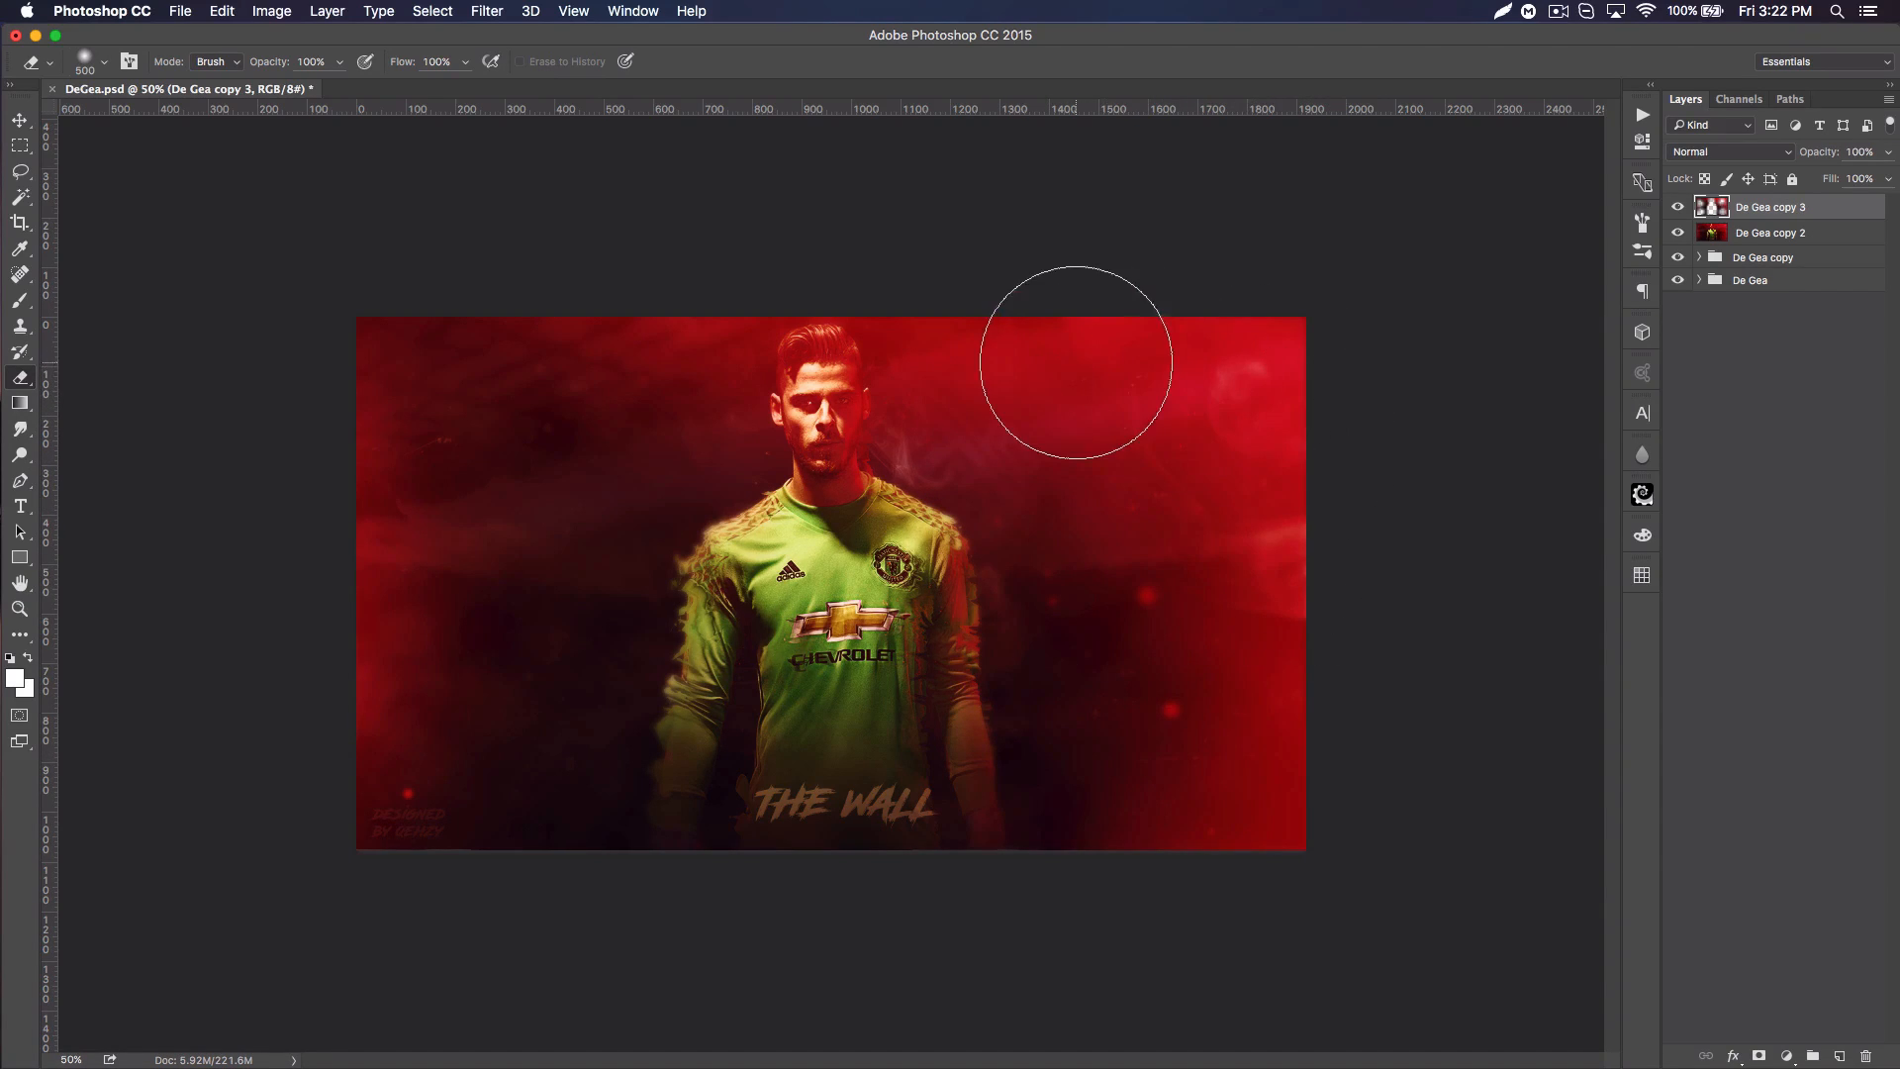
{"action": "left_click", "coordinate": [1675, 209]}
{"action": "left_click", "coordinate": [1676, 210]}
{"action": "left_click", "coordinate": [1676, 210]}
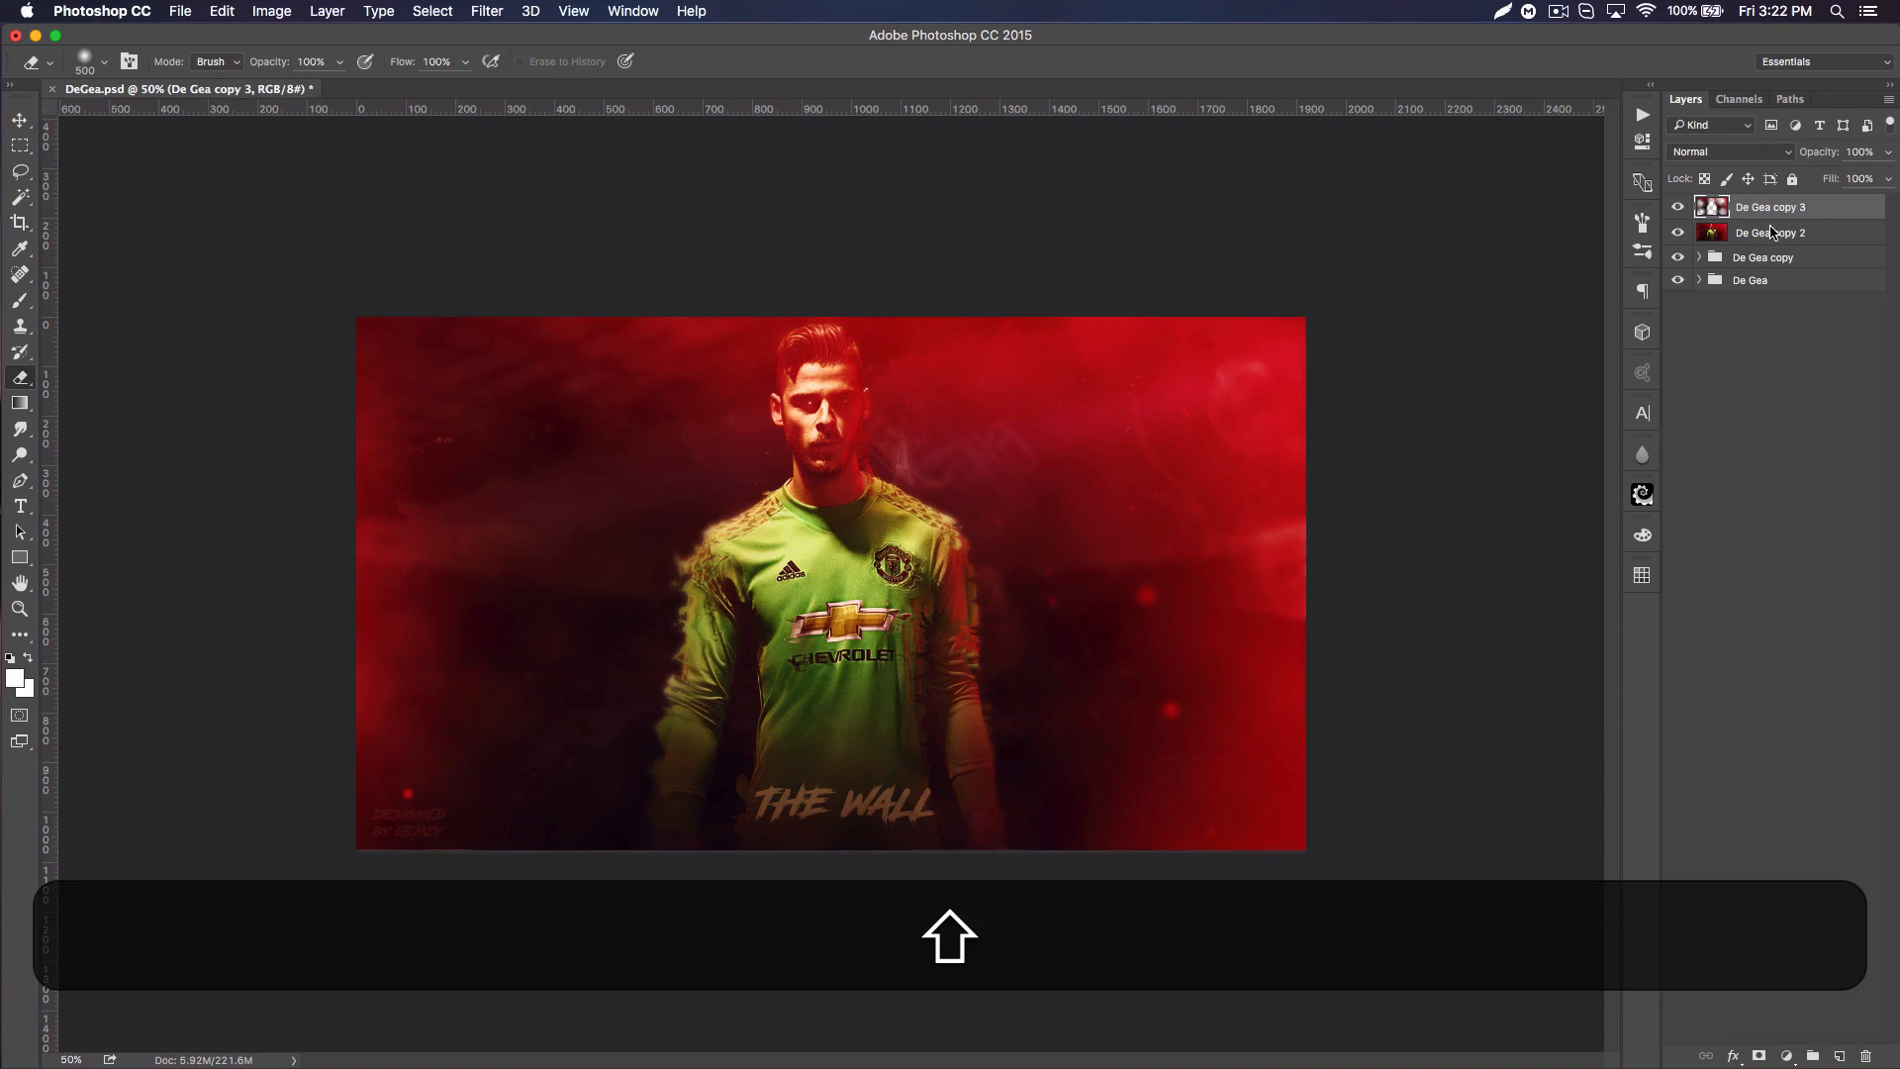
Step: Duplicate the blurred layer together with the merged poster layer beneath it and merge the two duplicates
{"action": "left_click", "coordinate": [1772, 233], "text": "shift"}
{"action": "key", "text": "super+j"}
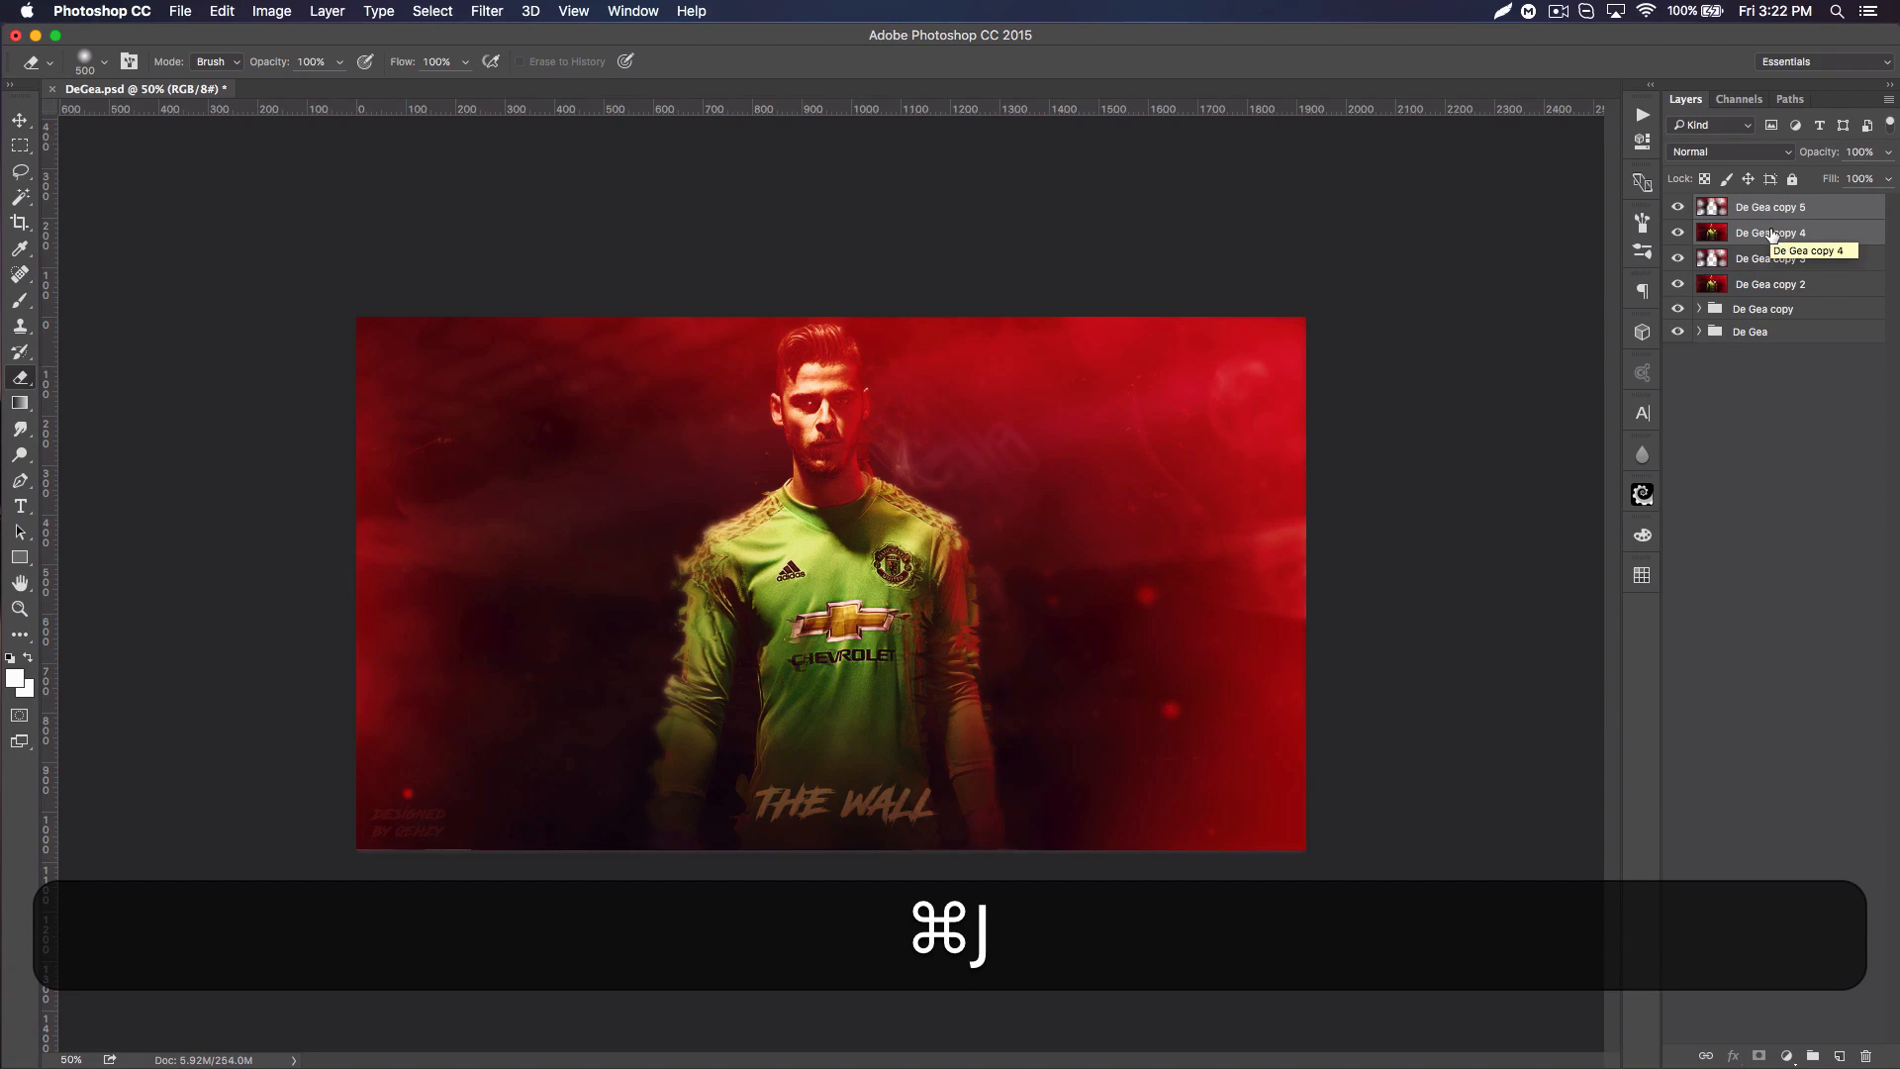
{"action": "key", "text": "super+e"}
Step: Apply the Sharpen More filter to the newly merged top layer and reduce that layer's opacity
{"action": "left_click", "coordinate": [485, 11]}
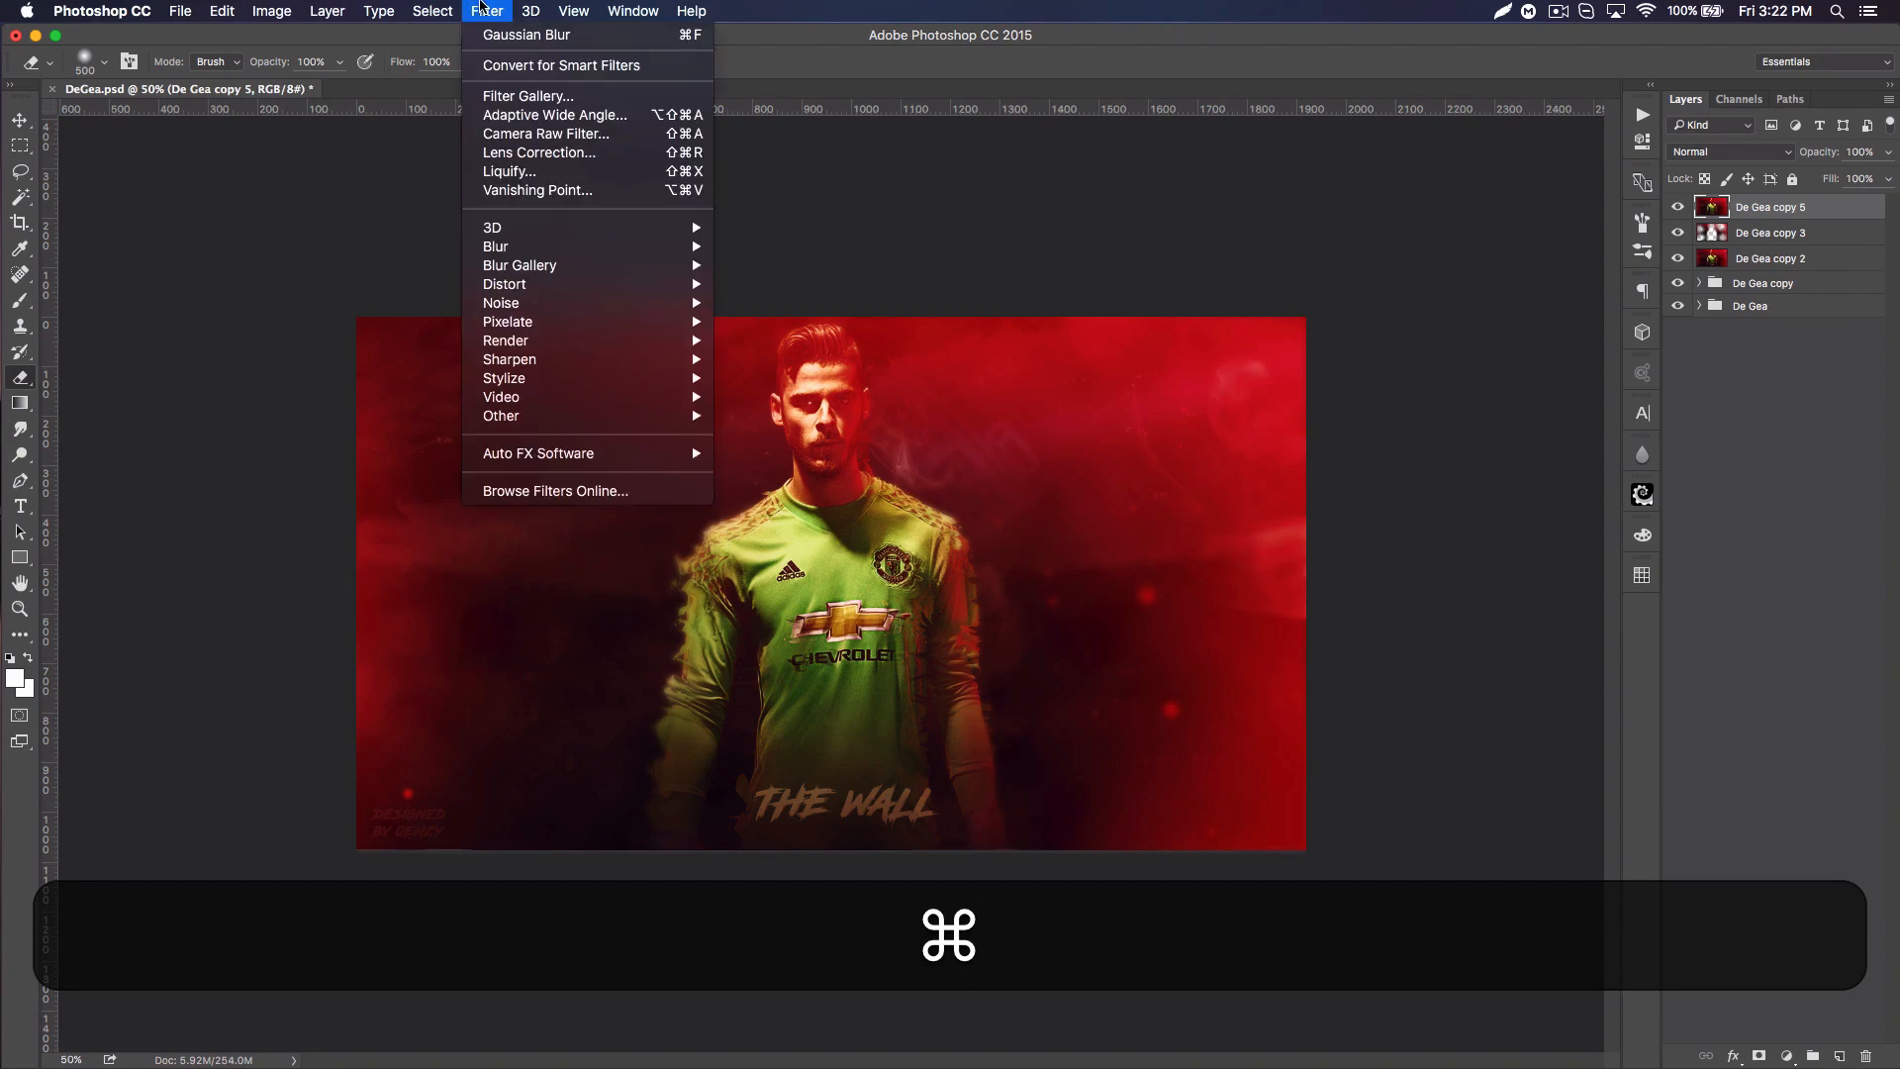
{"action": "mouse_move", "coordinate": [594, 359]}
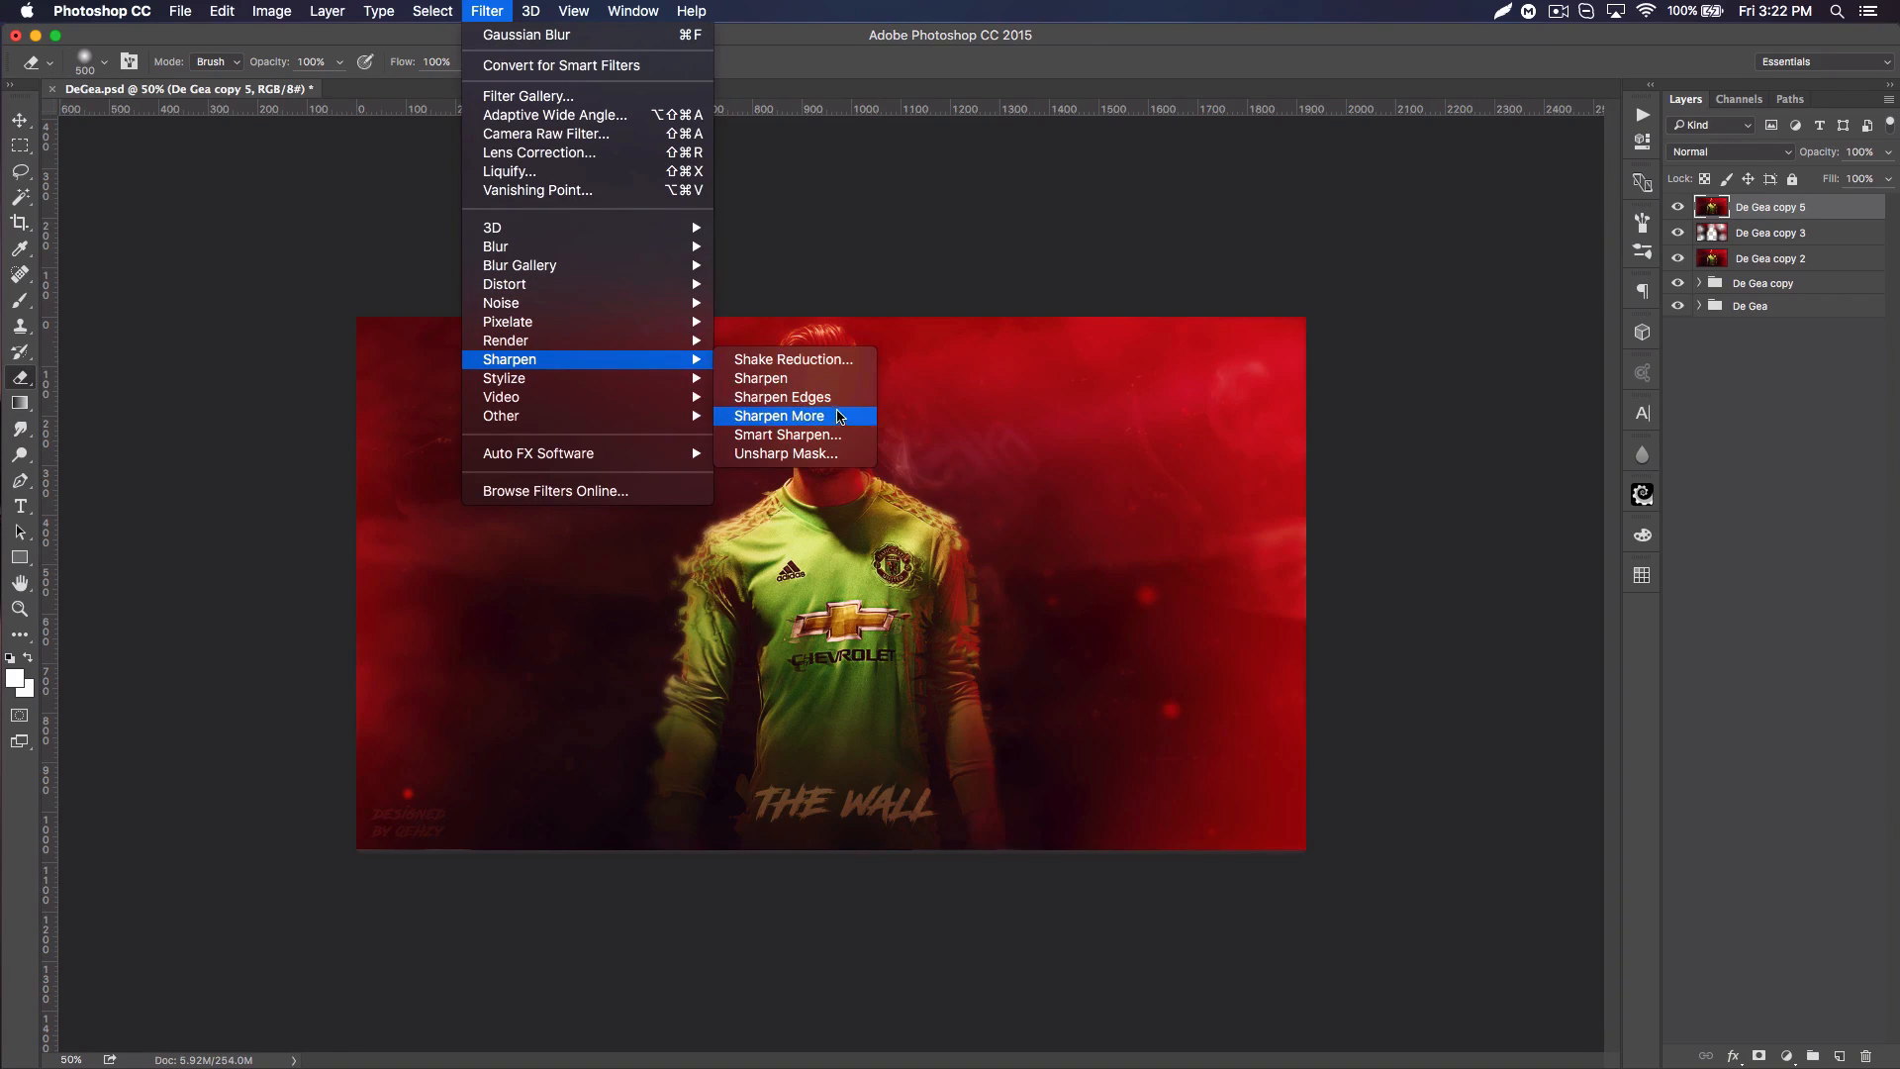
{"action": "left_click", "coordinate": [842, 416]}
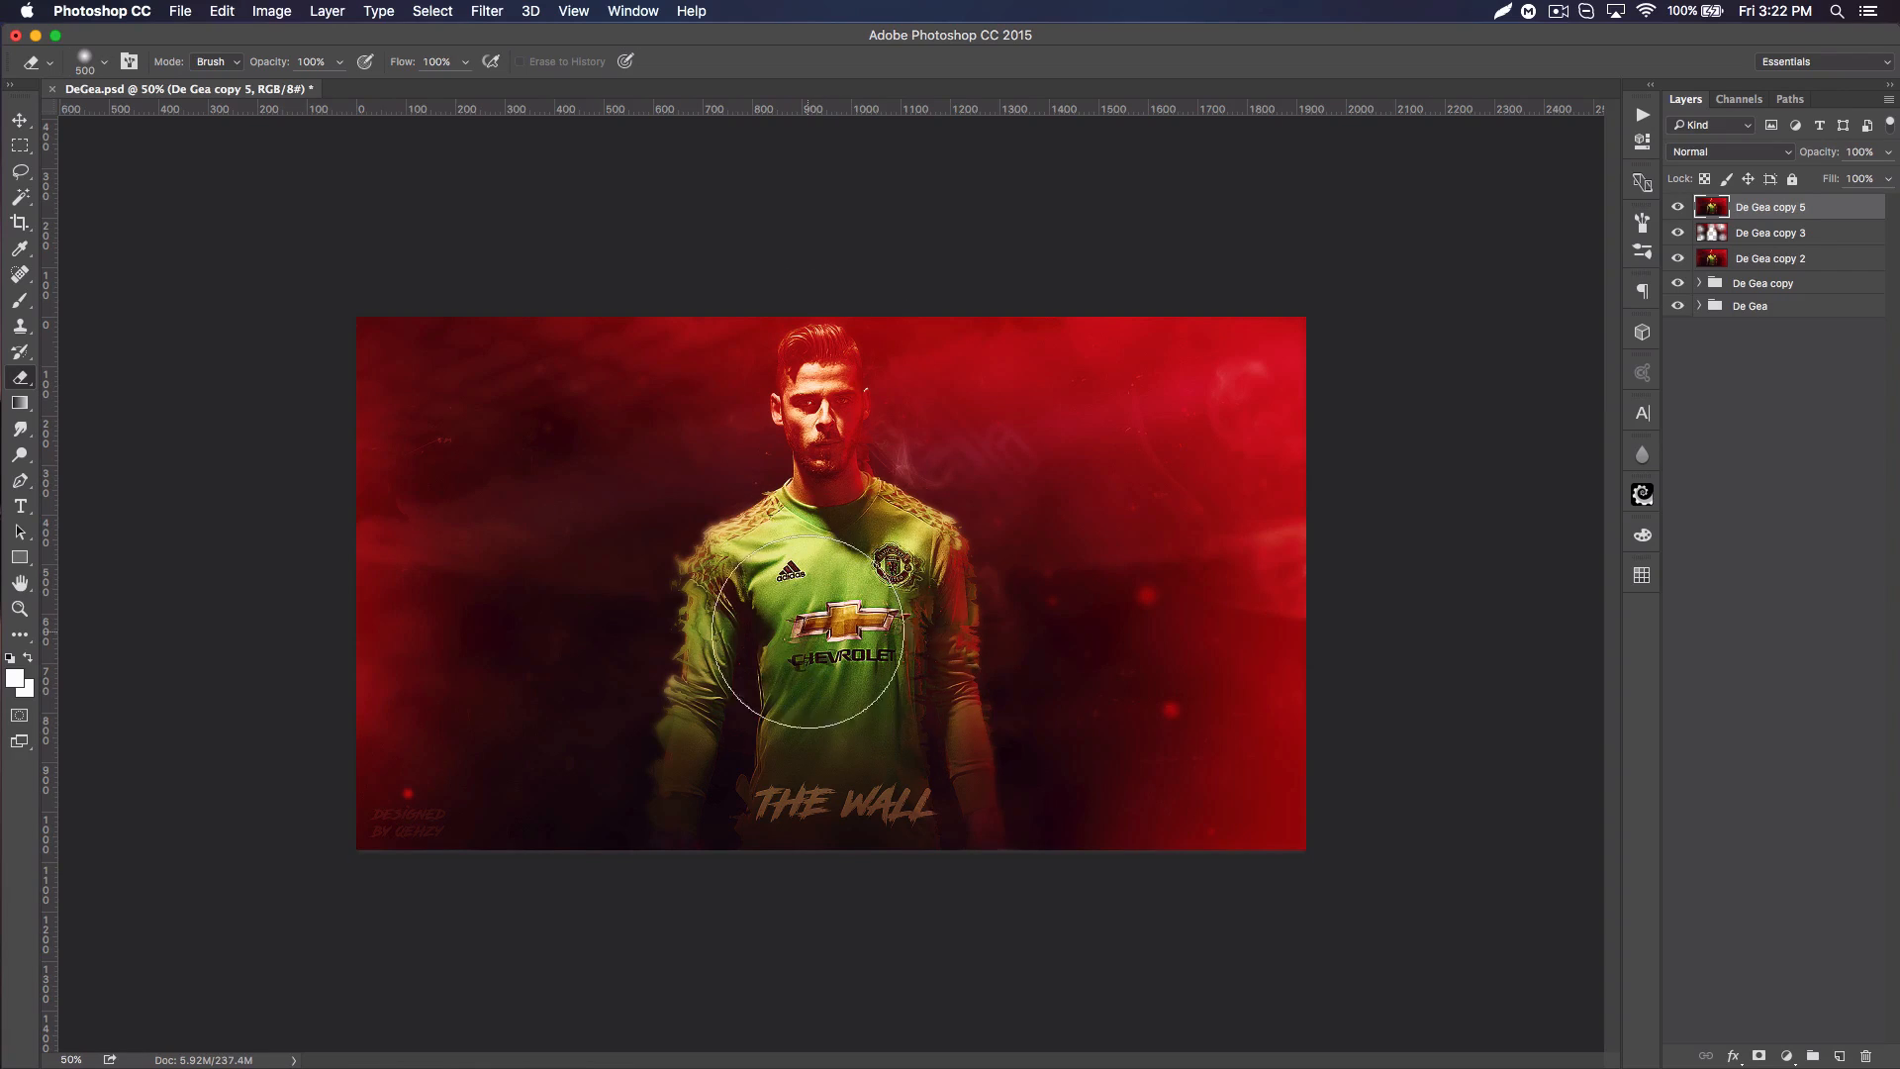
{"action": "left_click_drag", "start_coordinate": [1819, 155], "coordinate": [1785, 153]}
Step: Add a new empty layer at the top of the stack and try to apply the Add Noise filter to it
{"action": "left_click", "coordinate": [1840, 1056]}
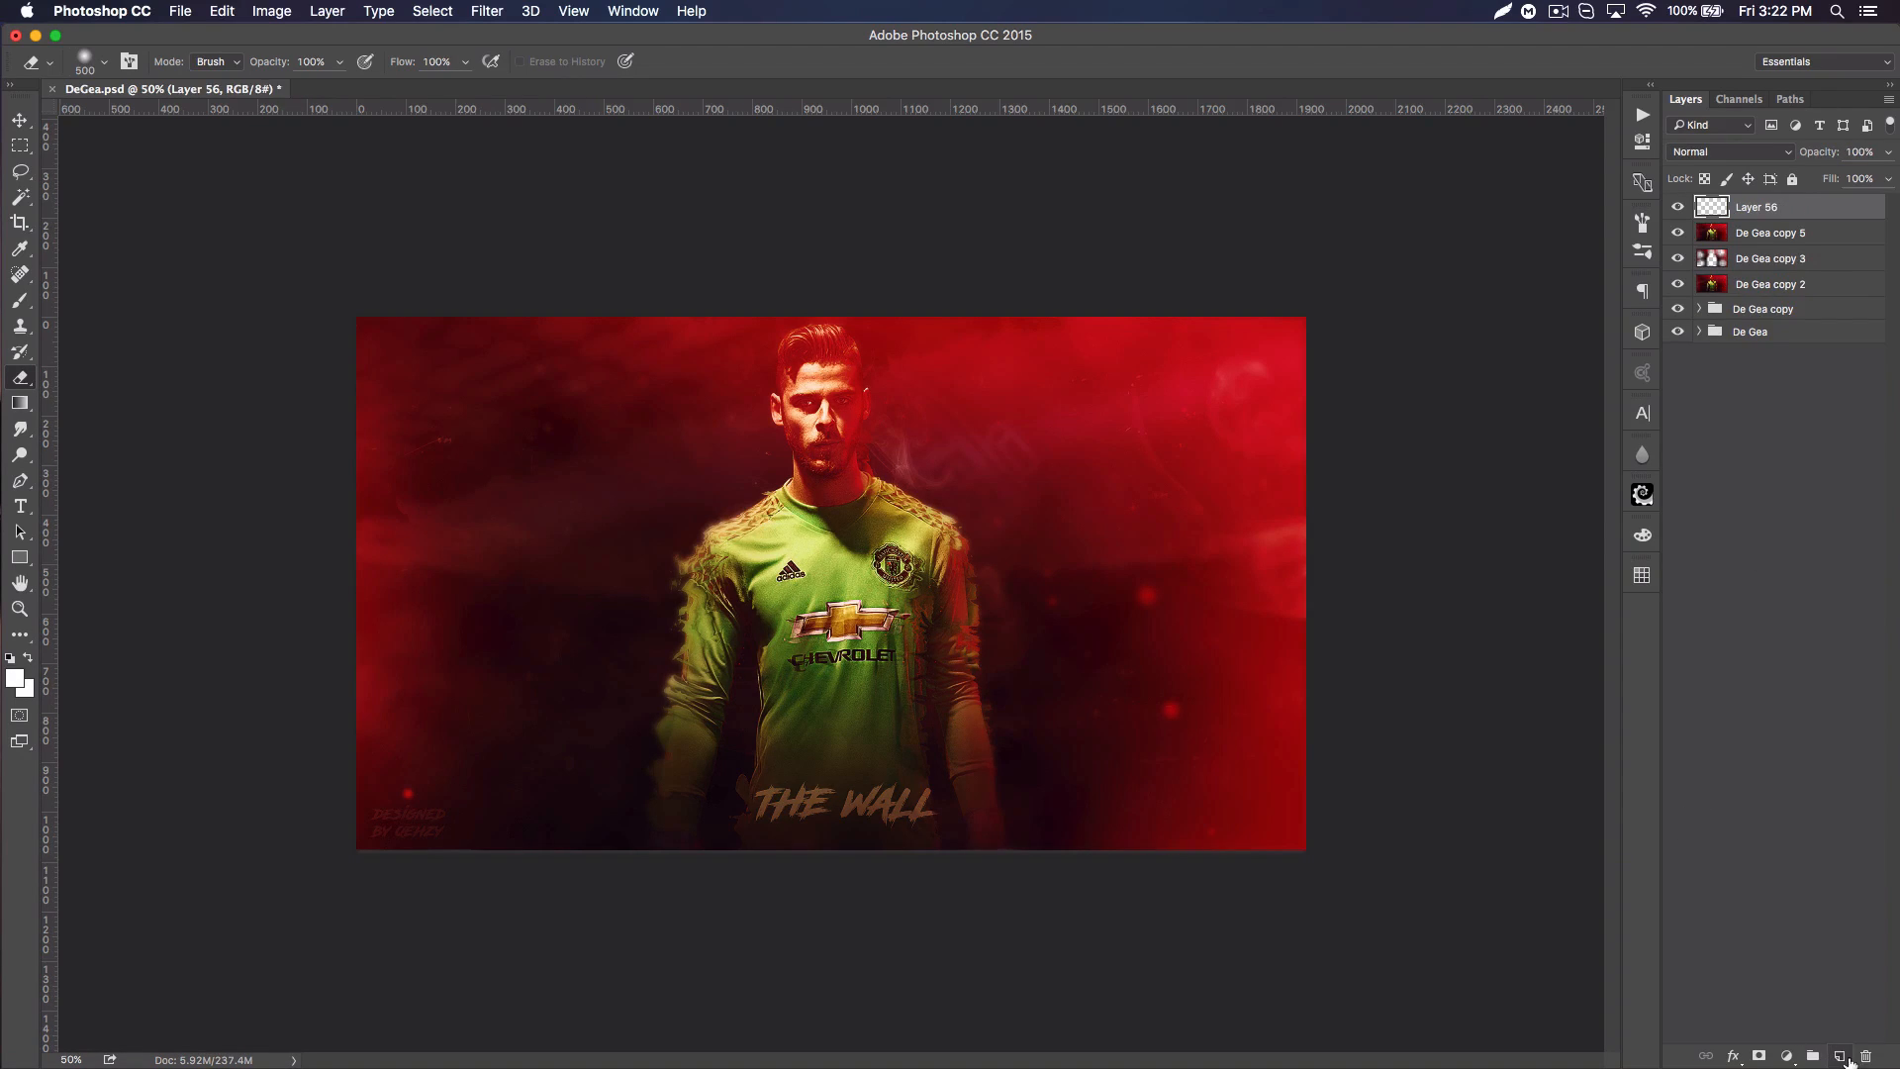
{"action": "left_click", "coordinate": [487, 11]}
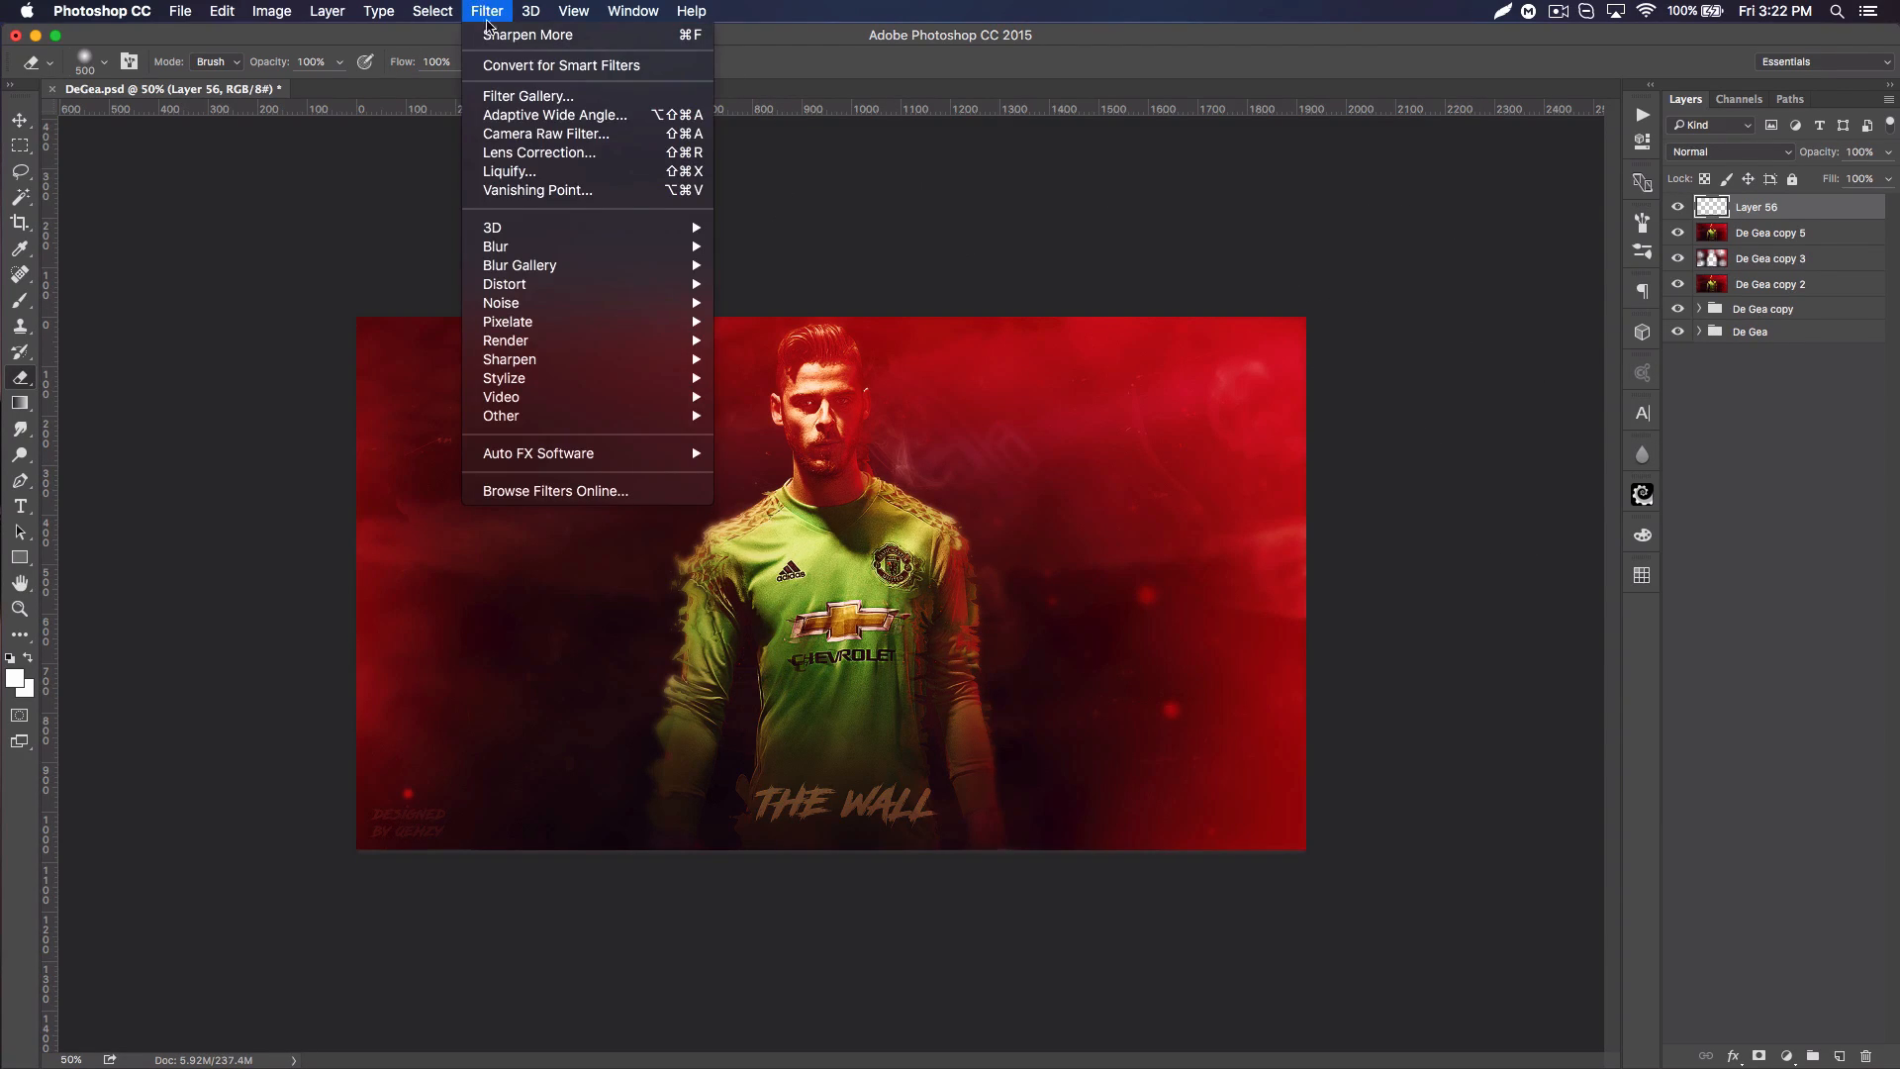
{"action": "mouse_move", "coordinate": [663, 303]}
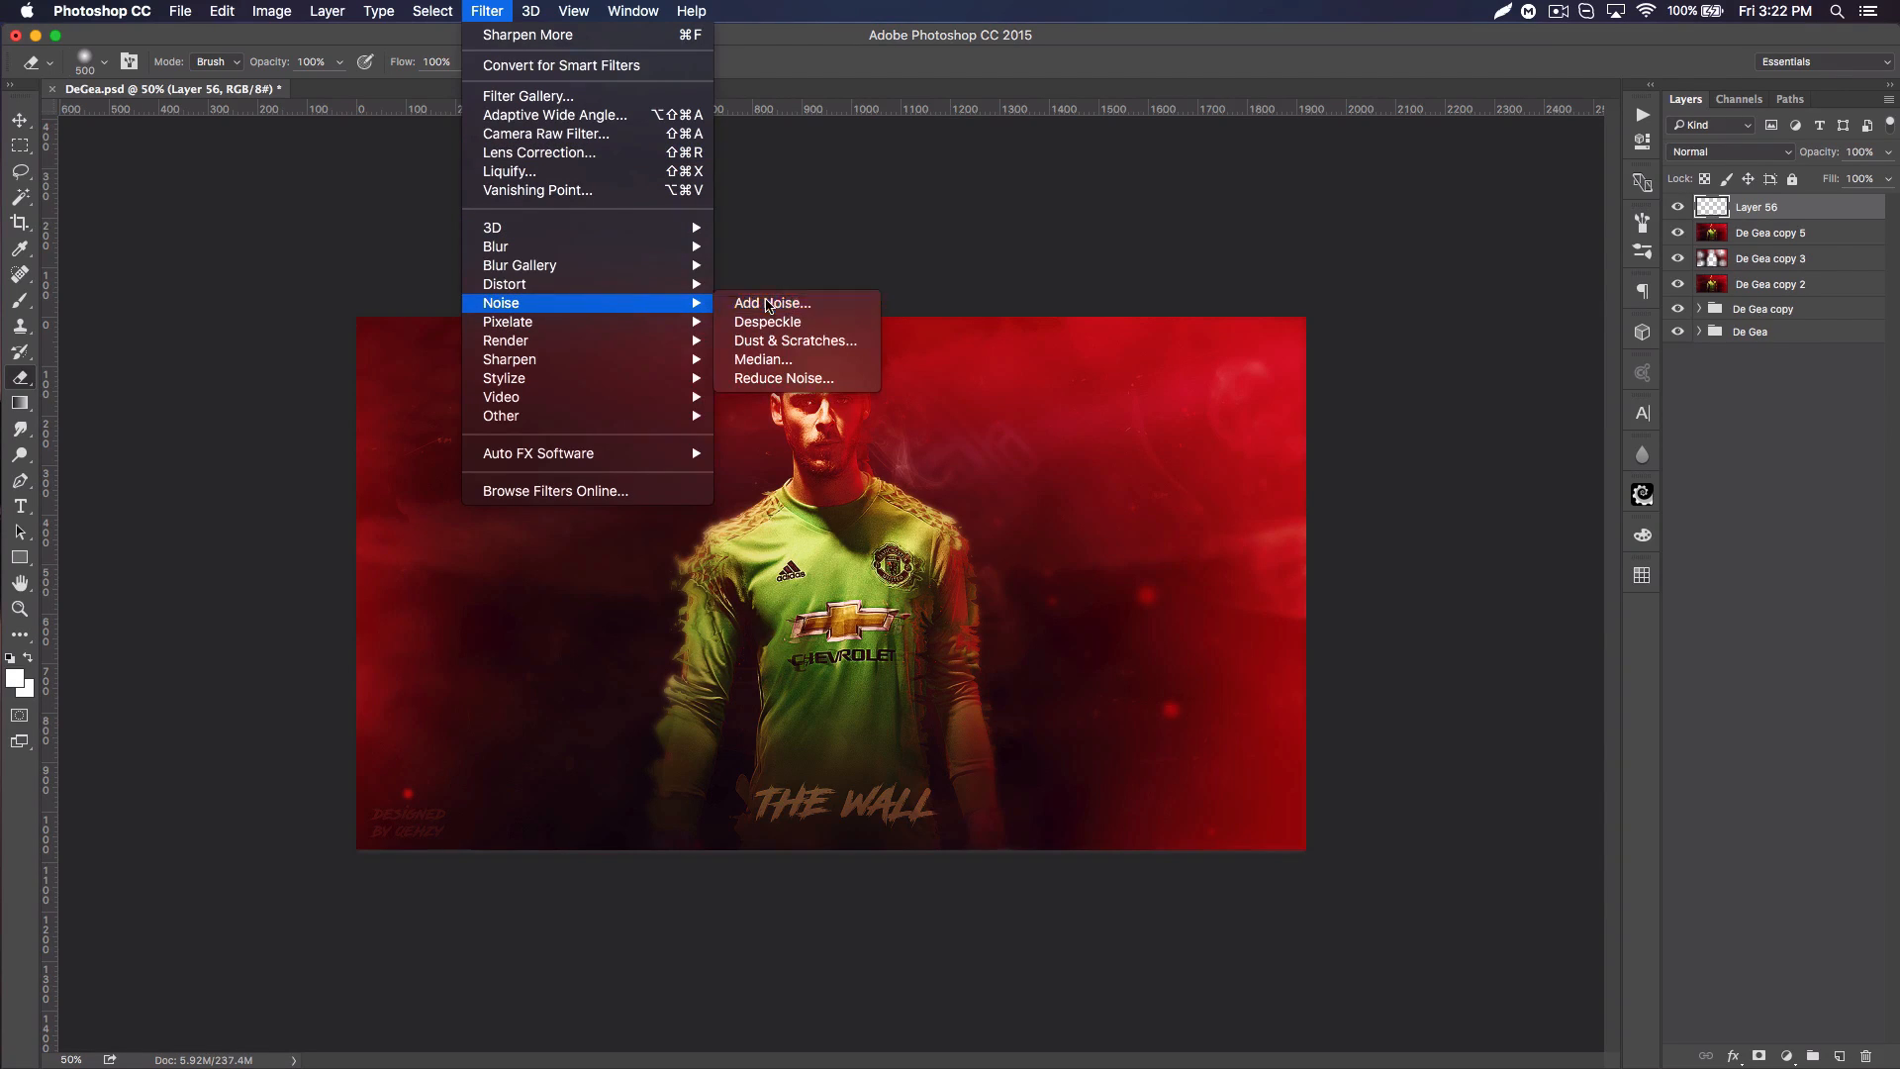
{"action": "left_click", "coordinate": [769, 306]}
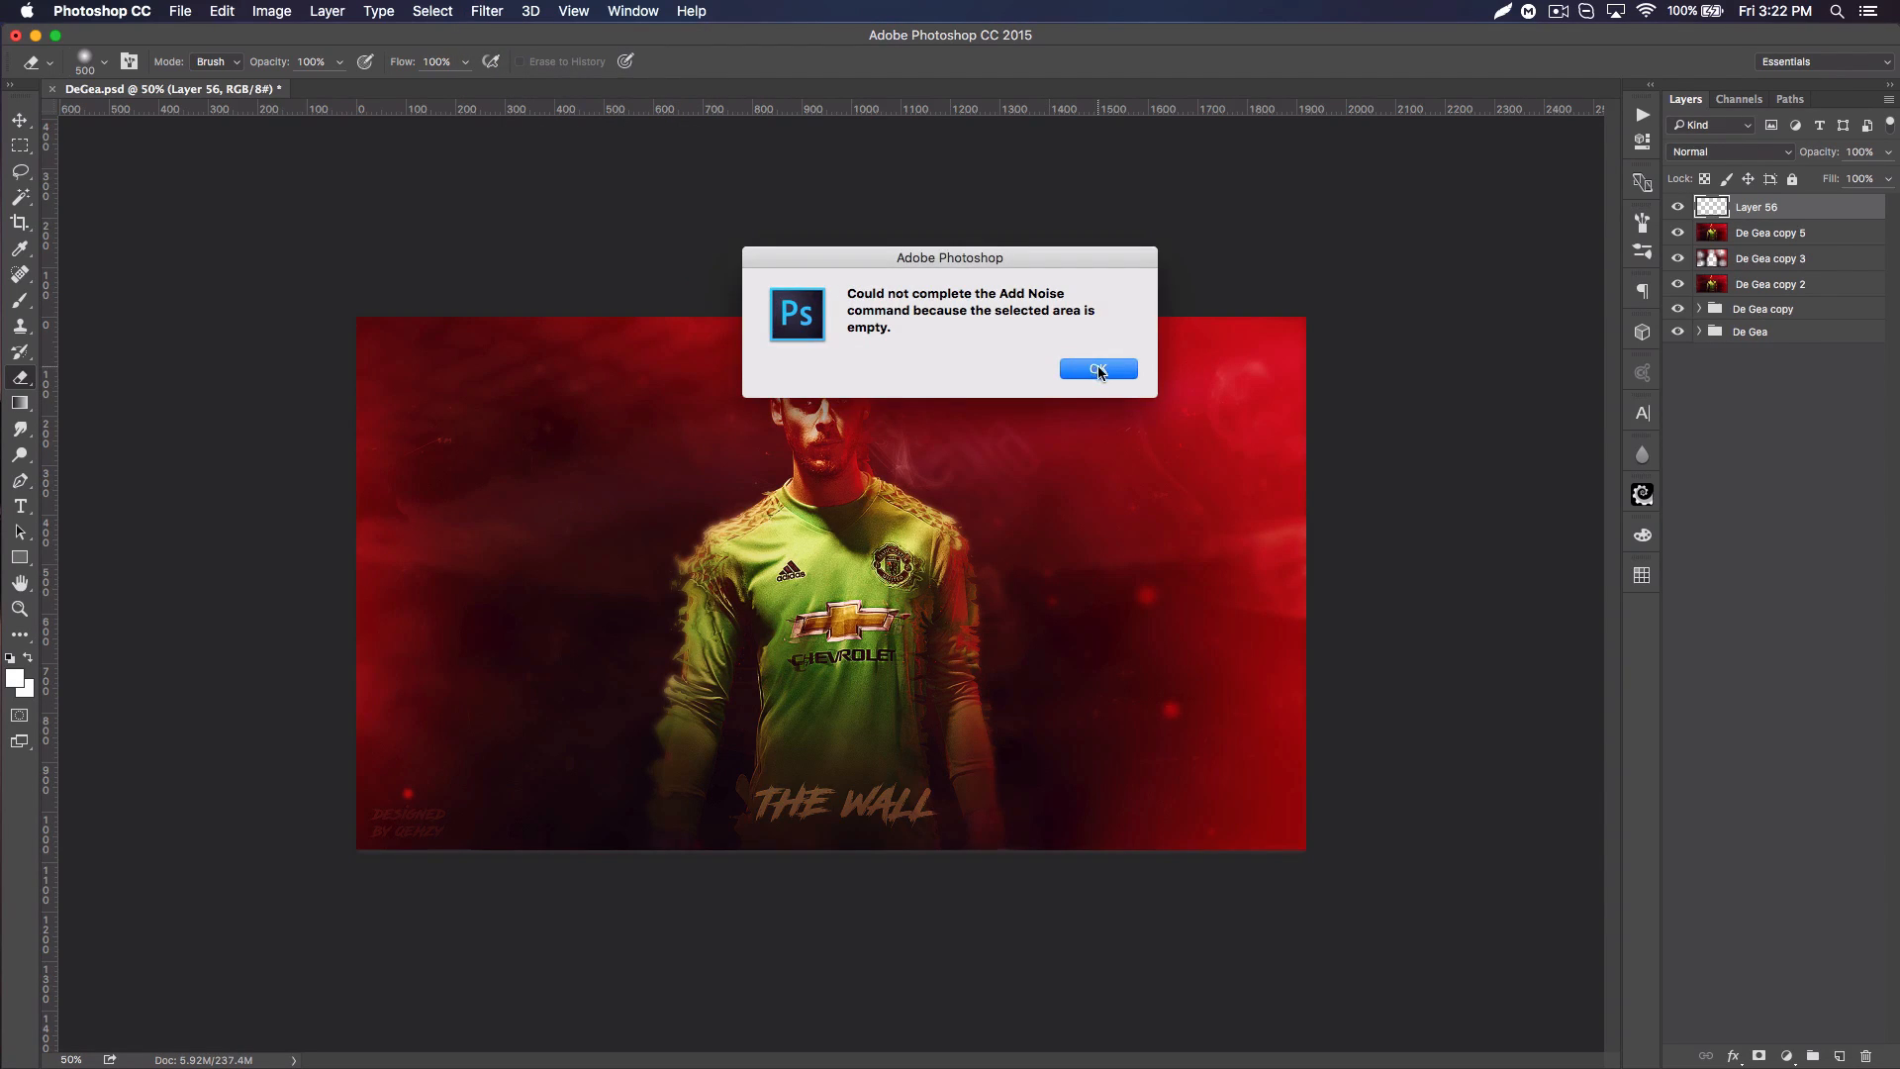
{"action": "left_click", "coordinate": [1098, 370]}
Step: Make black the background colour and fill the new top layer with it
{"action": "left_click", "coordinate": [29, 658]}
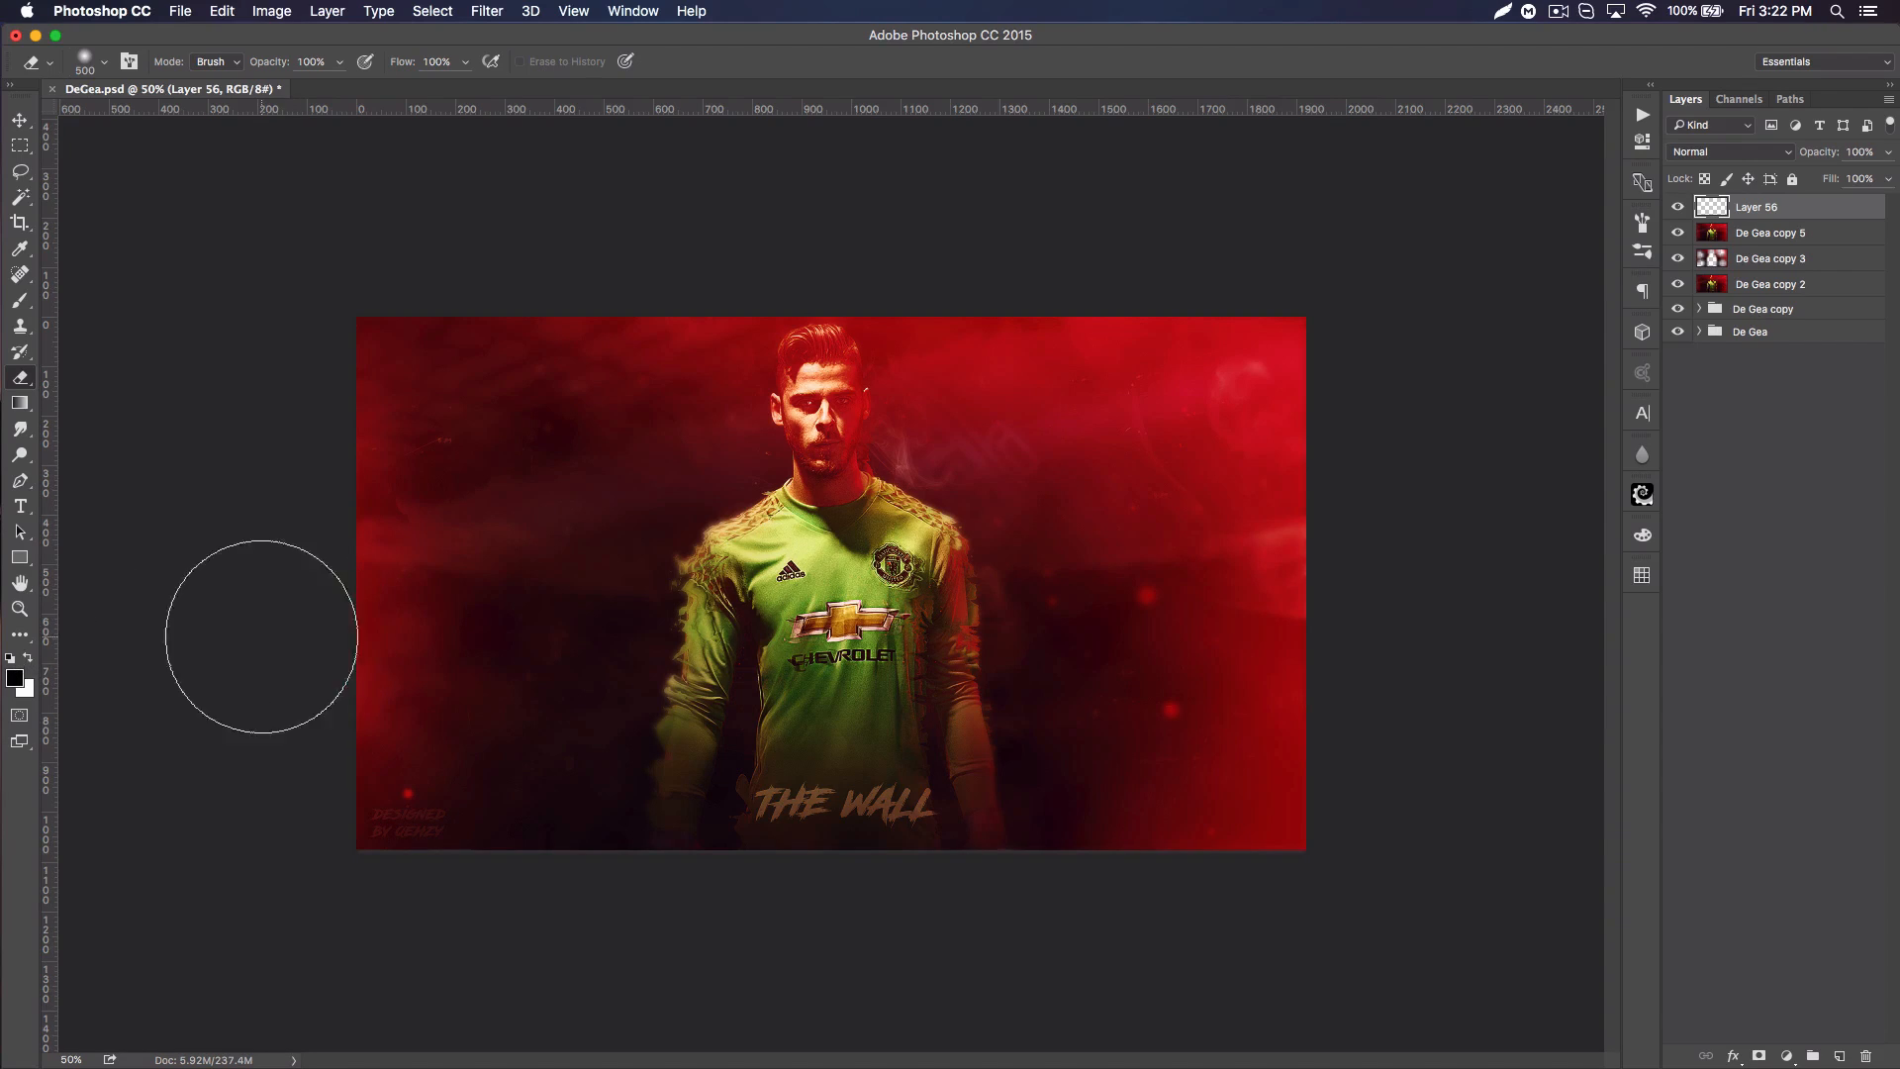
{"action": "left_click", "coordinate": [28, 659]}
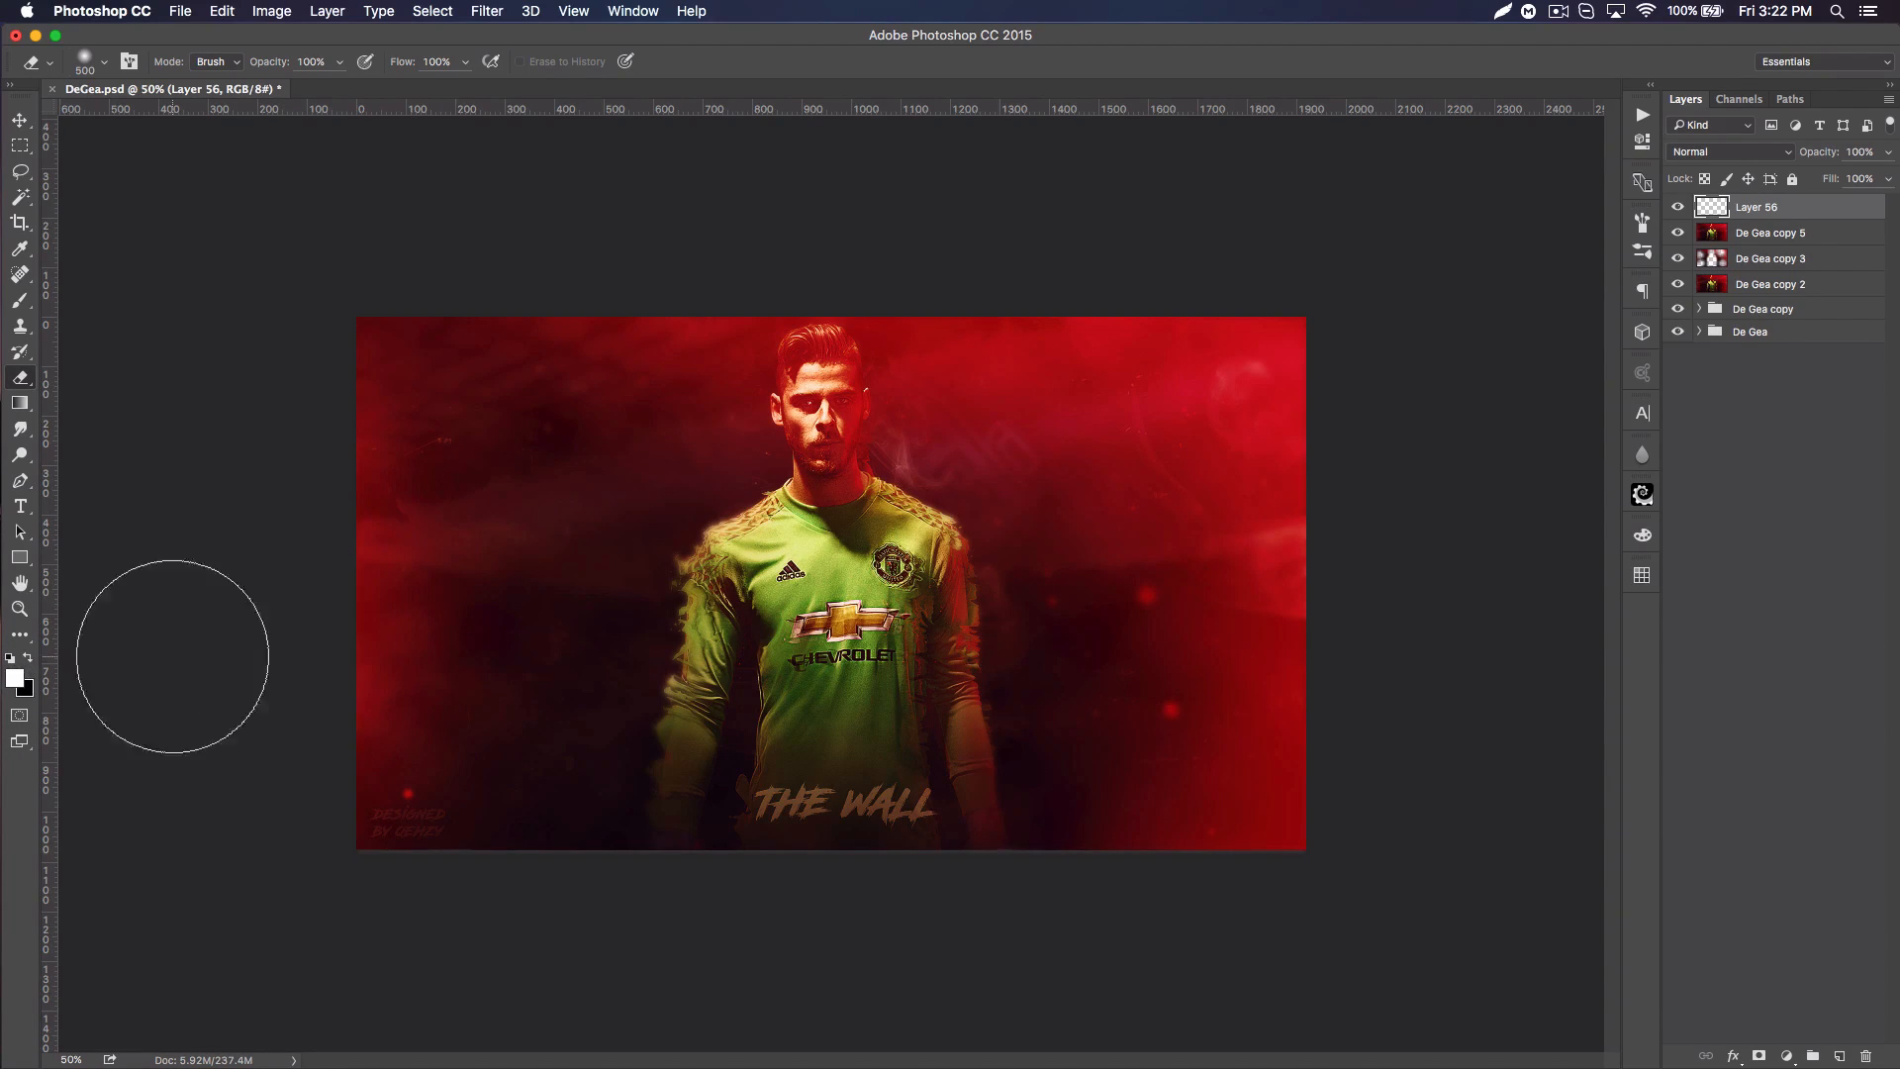
{"action": "key", "text": "super+BackSpace"}
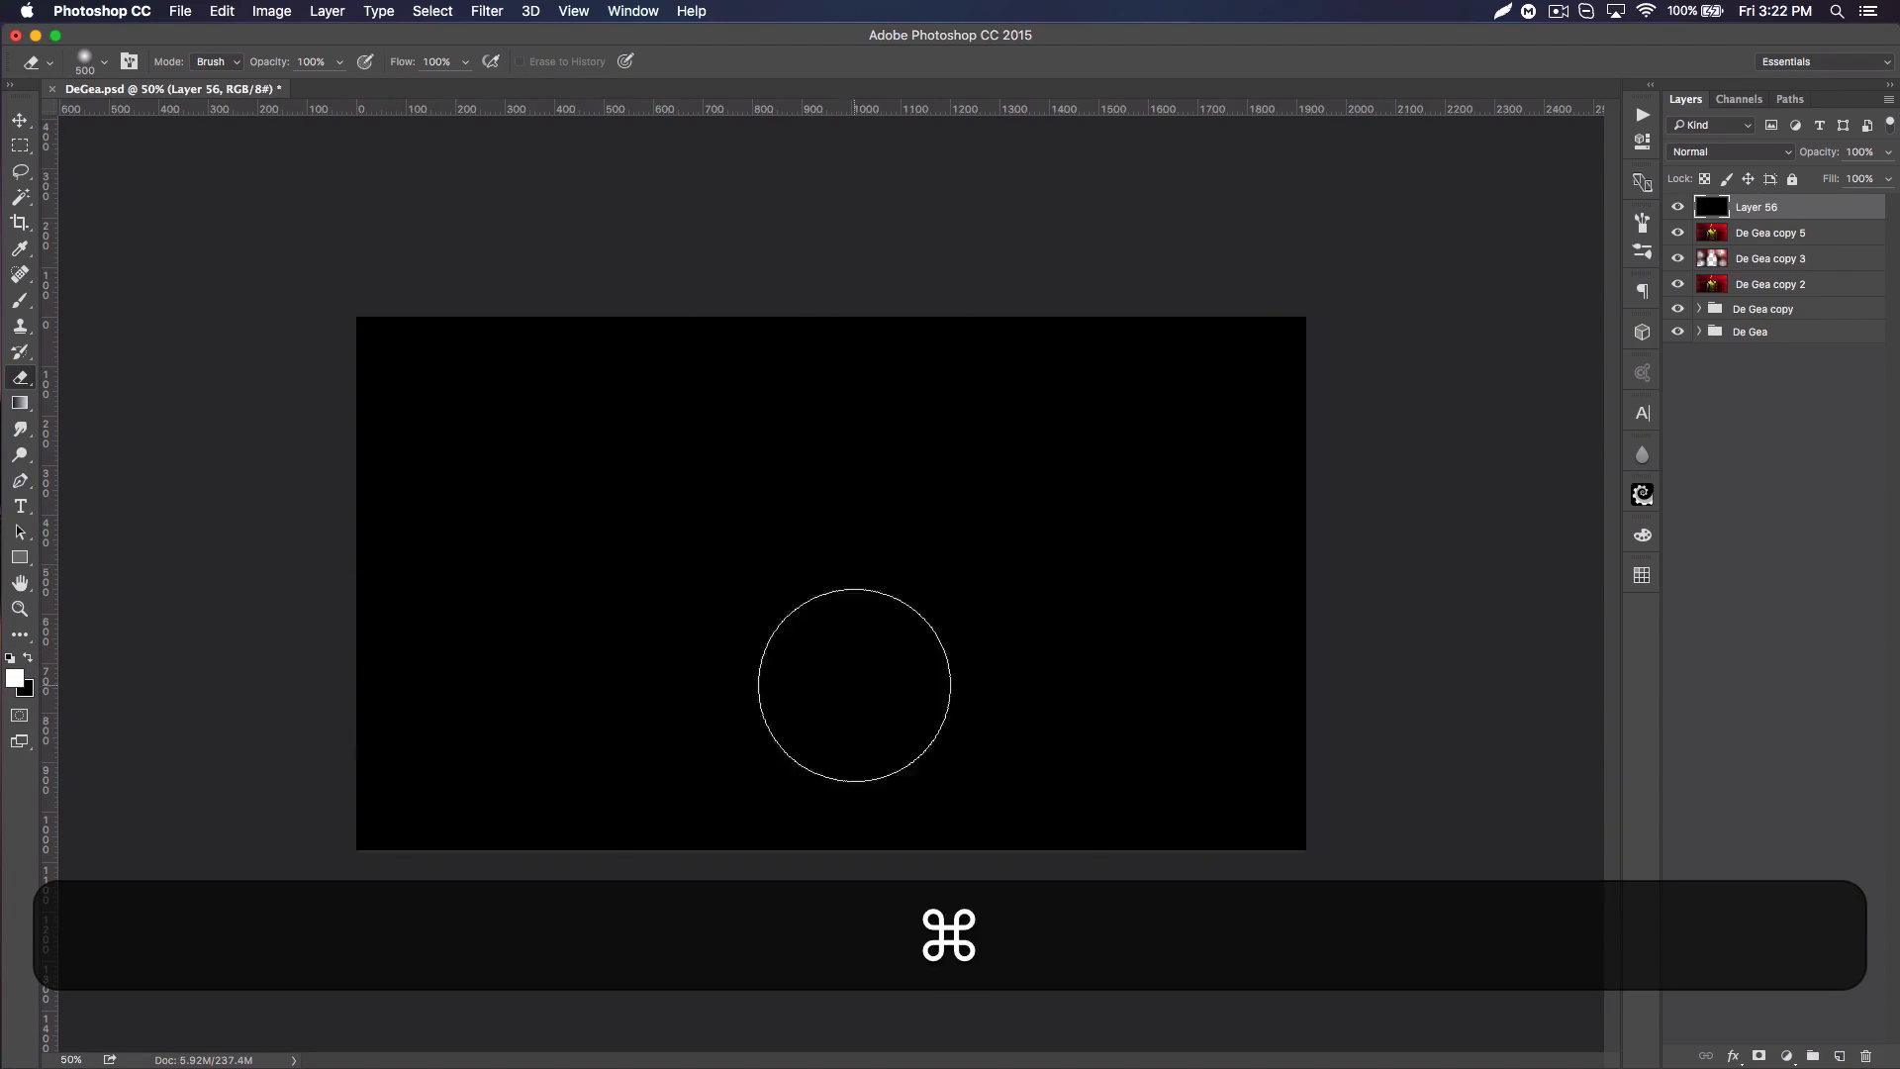
Step: Add noise of 12.5% with uniform distribution to the black layer
{"action": "left_click", "coordinate": [487, 11]}
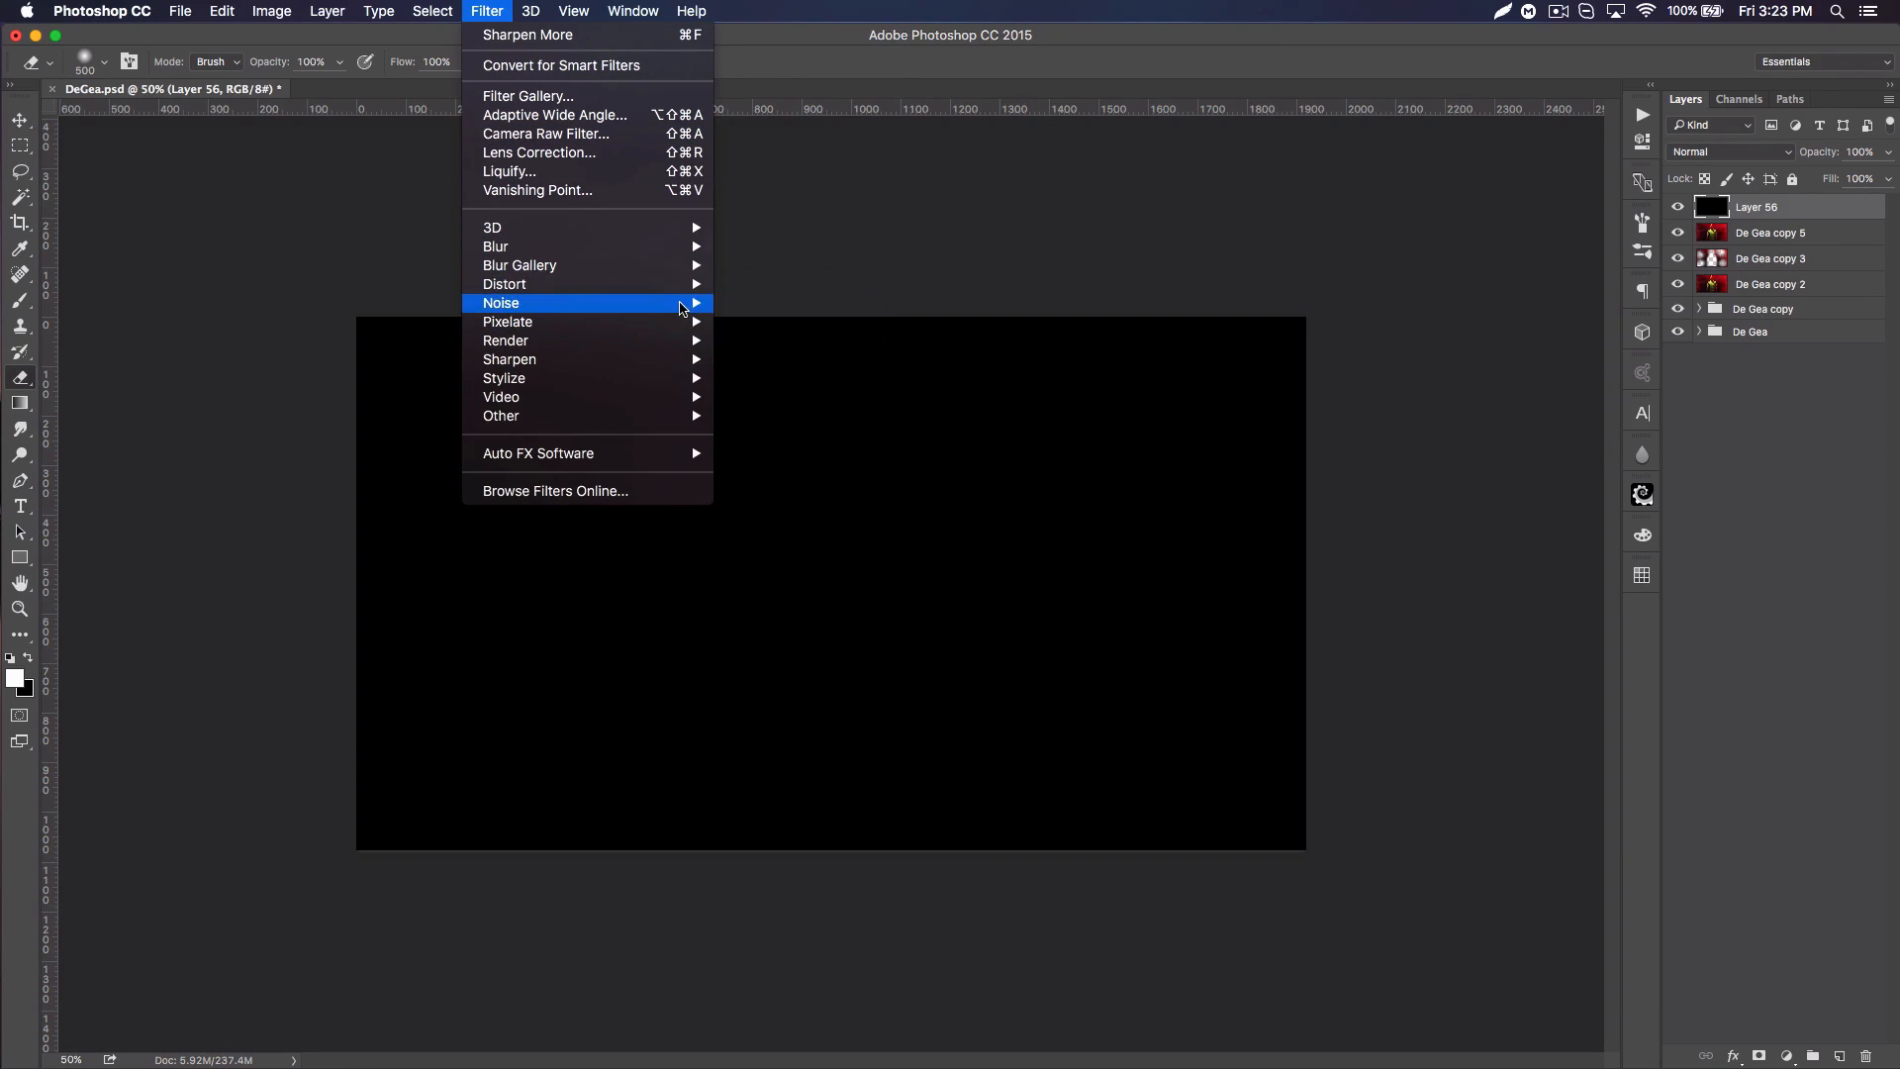
{"action": "mouse_move", "coordinate": [683, 308]}
{"action": "left_click", "coordinate": [757, 303]}
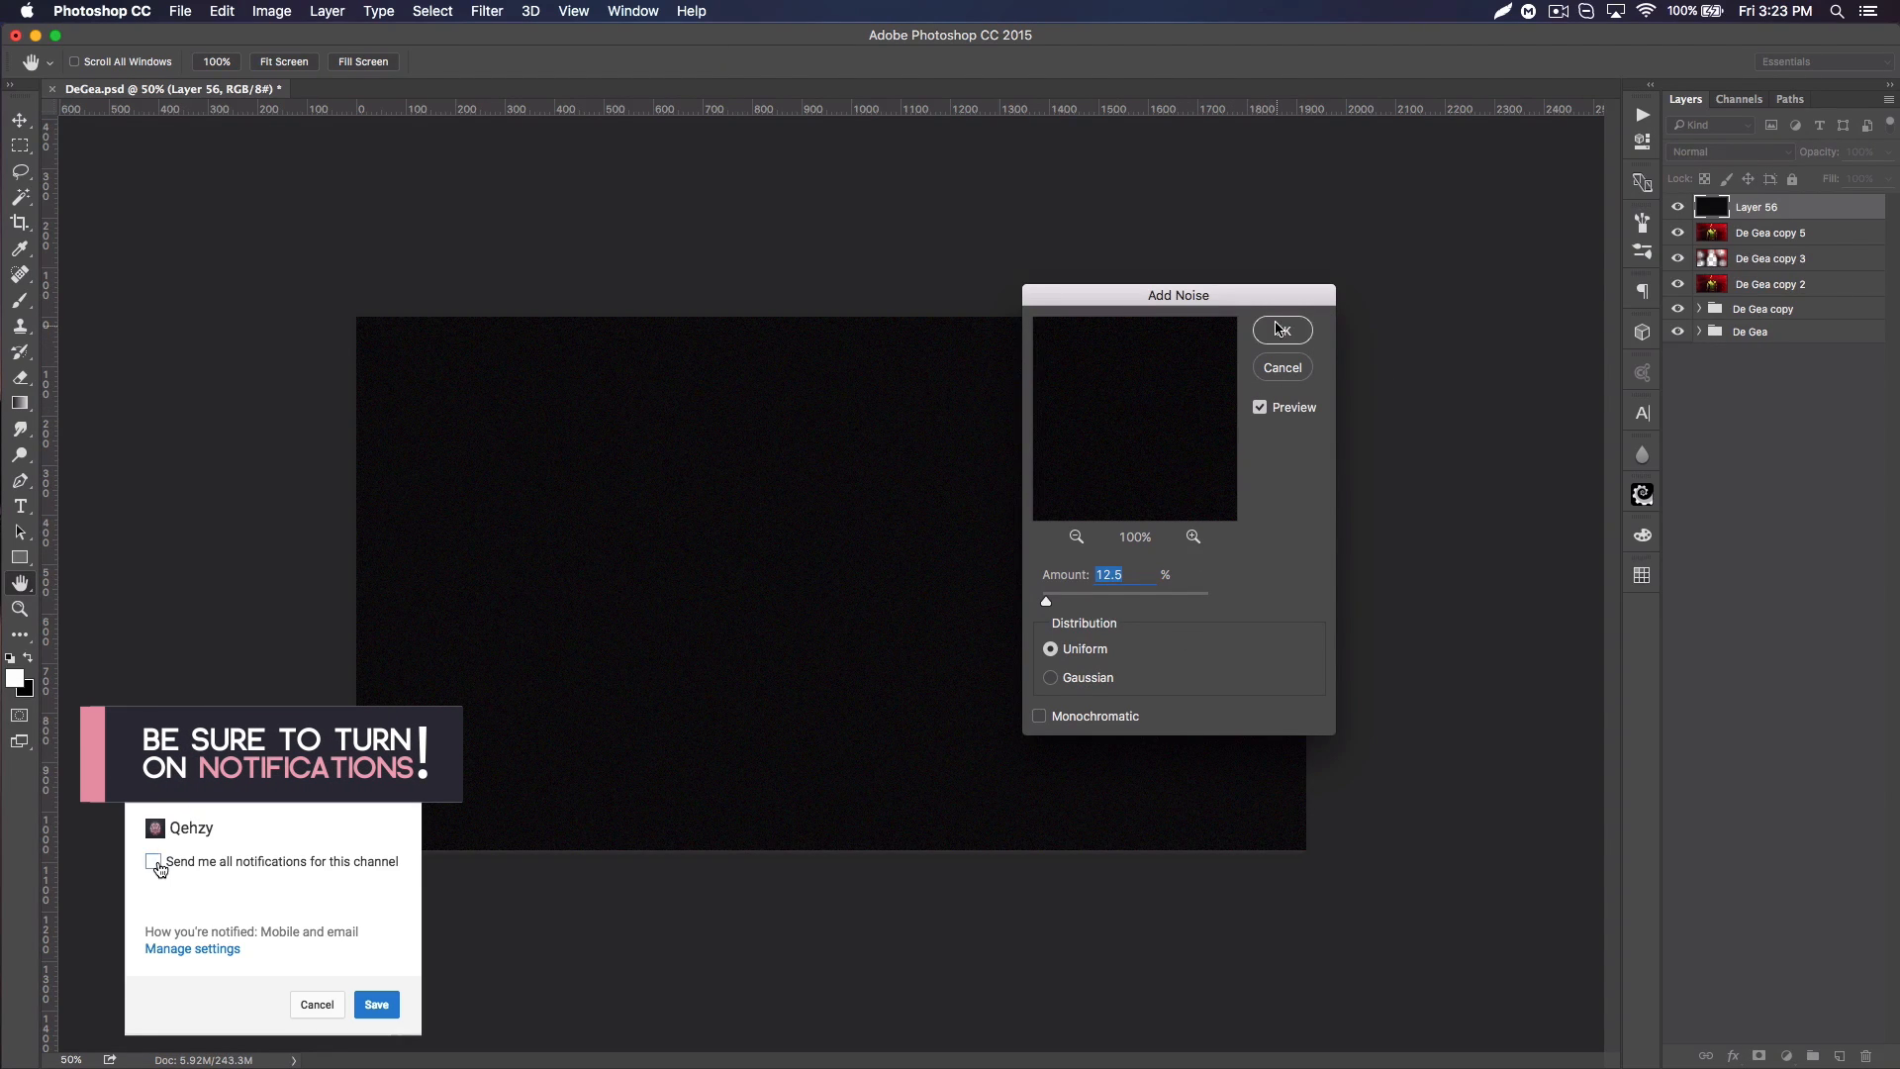
{"action": "left_click", "coordinate": [1280, 331]}
{"action": "key", "text": "e"}
Step: Set the noise layer's blend mode to Screen and its opacity to 28%
{"action": "left_click", "coordinate": [1706, 154]}
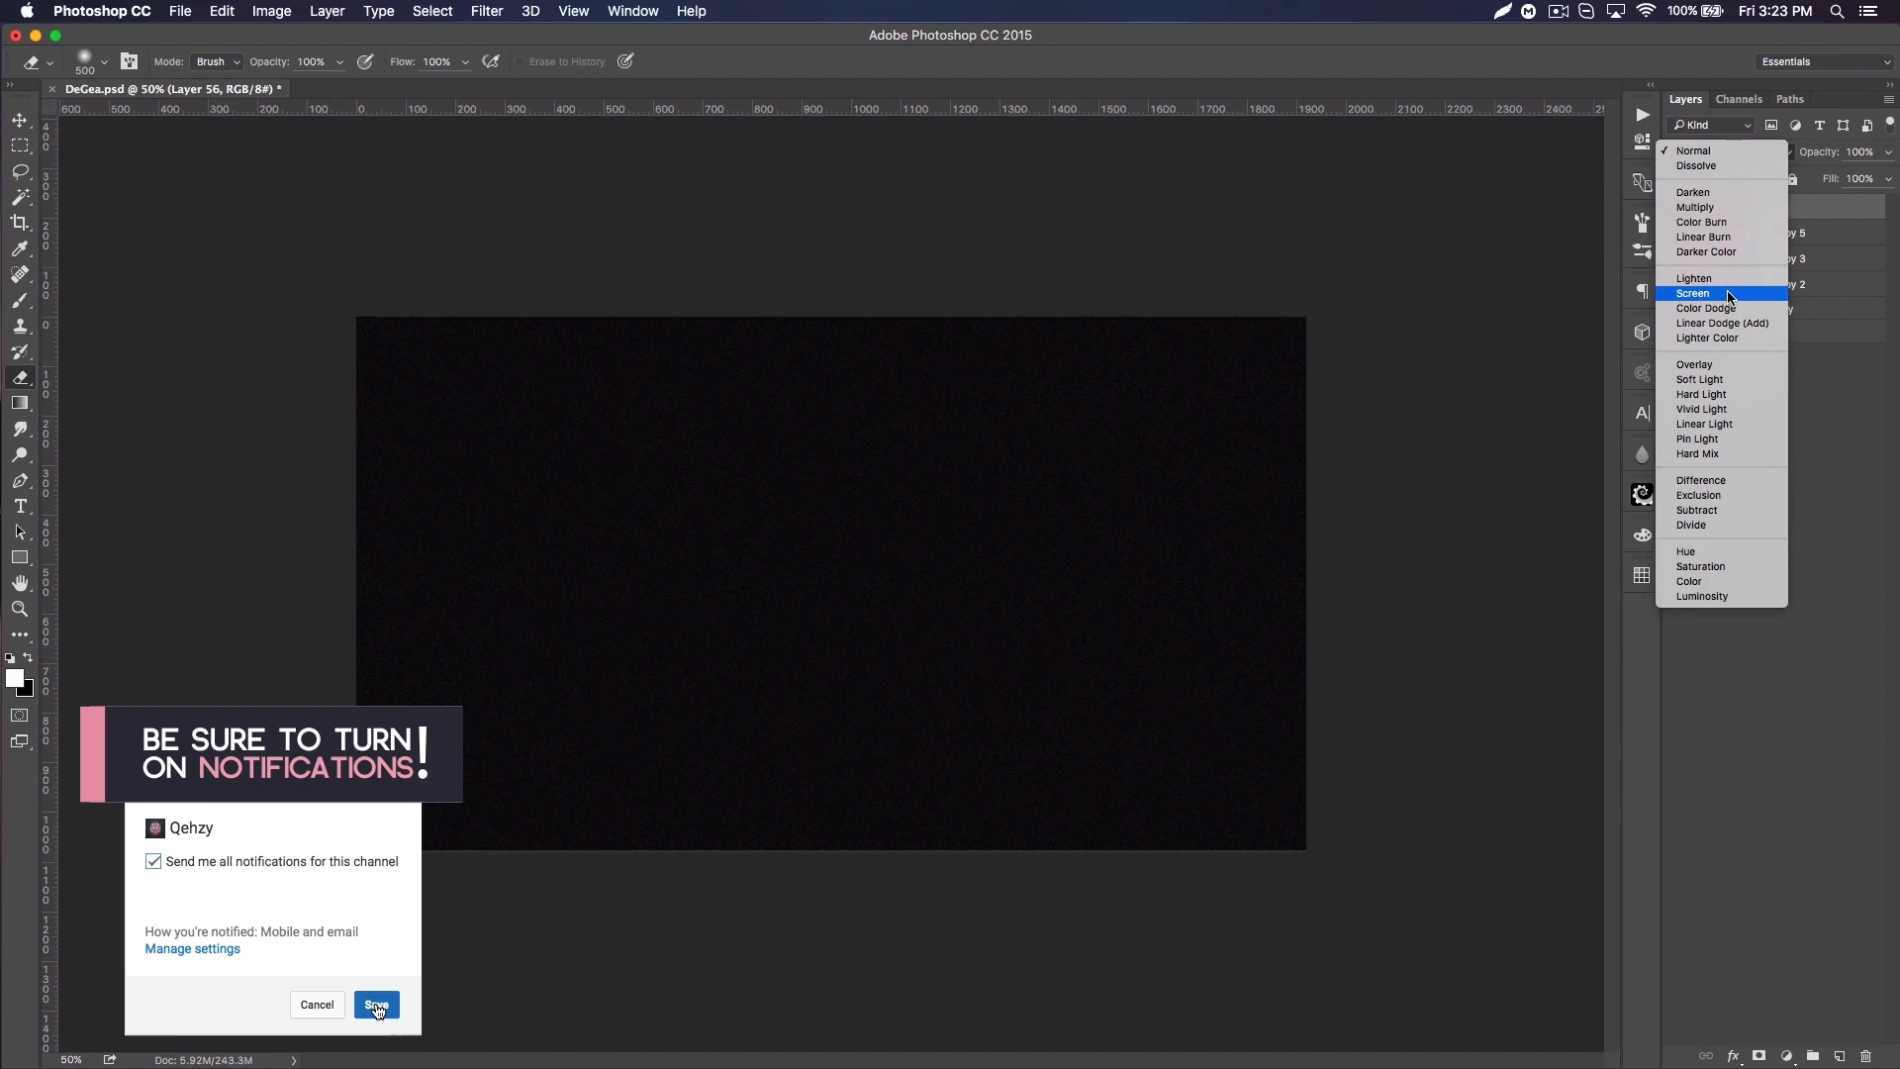
{"action": "left_click", "coordinate": [1698, 294]}
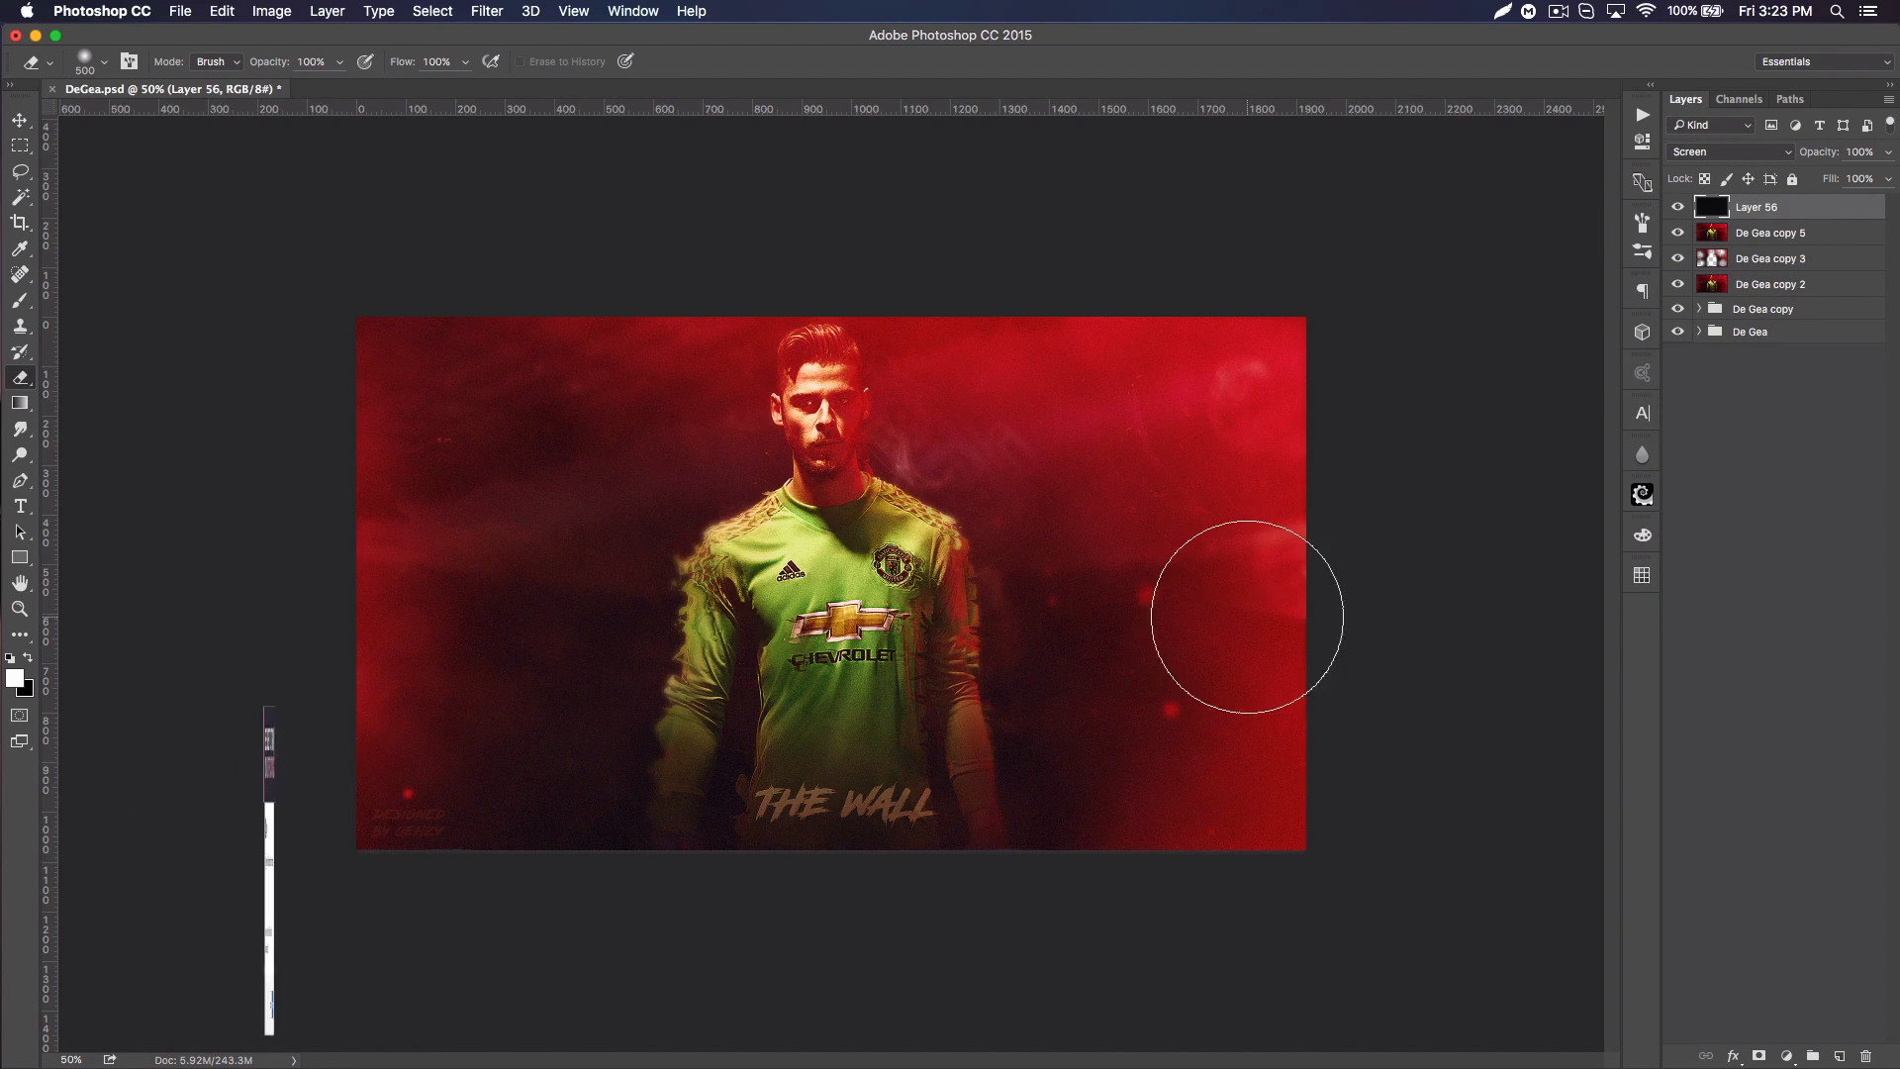
{"action": "left_click_drag", "start_coordinate": [1826, 154], "coordinate": [1756, 155]}
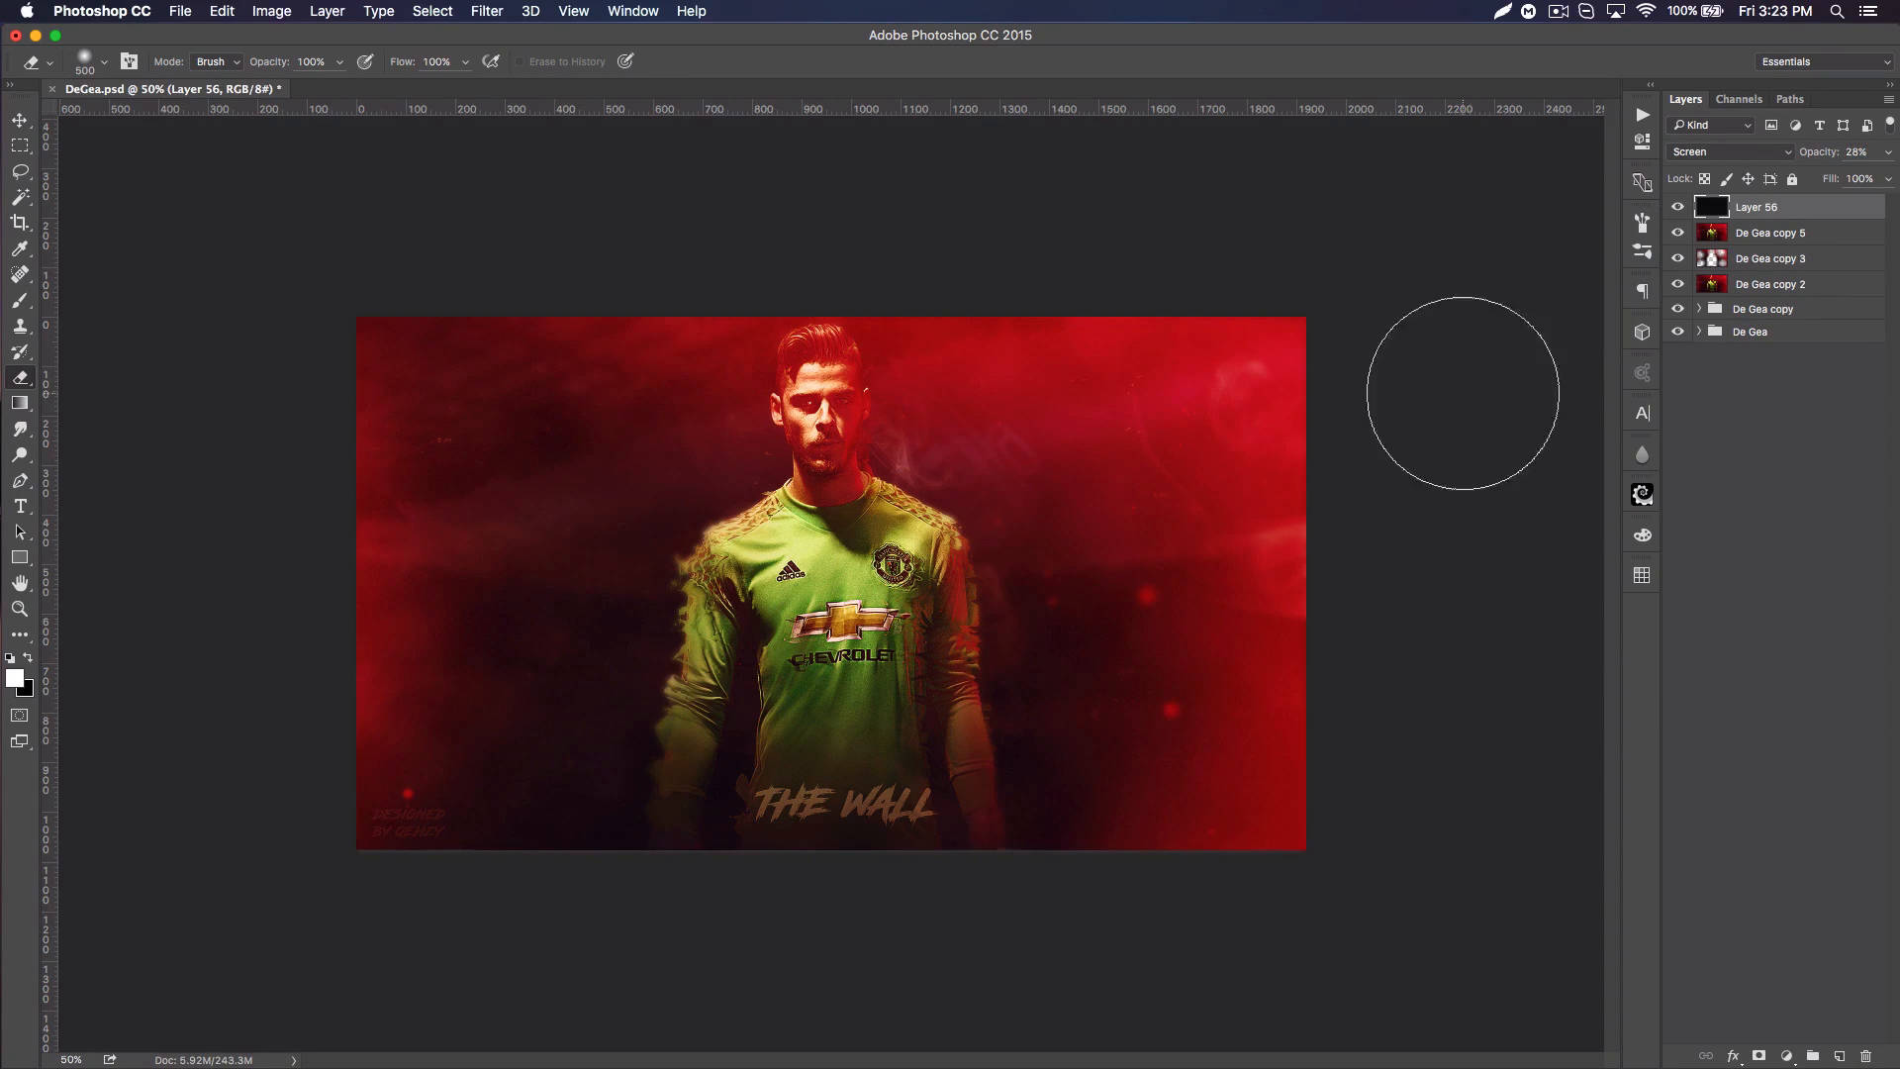